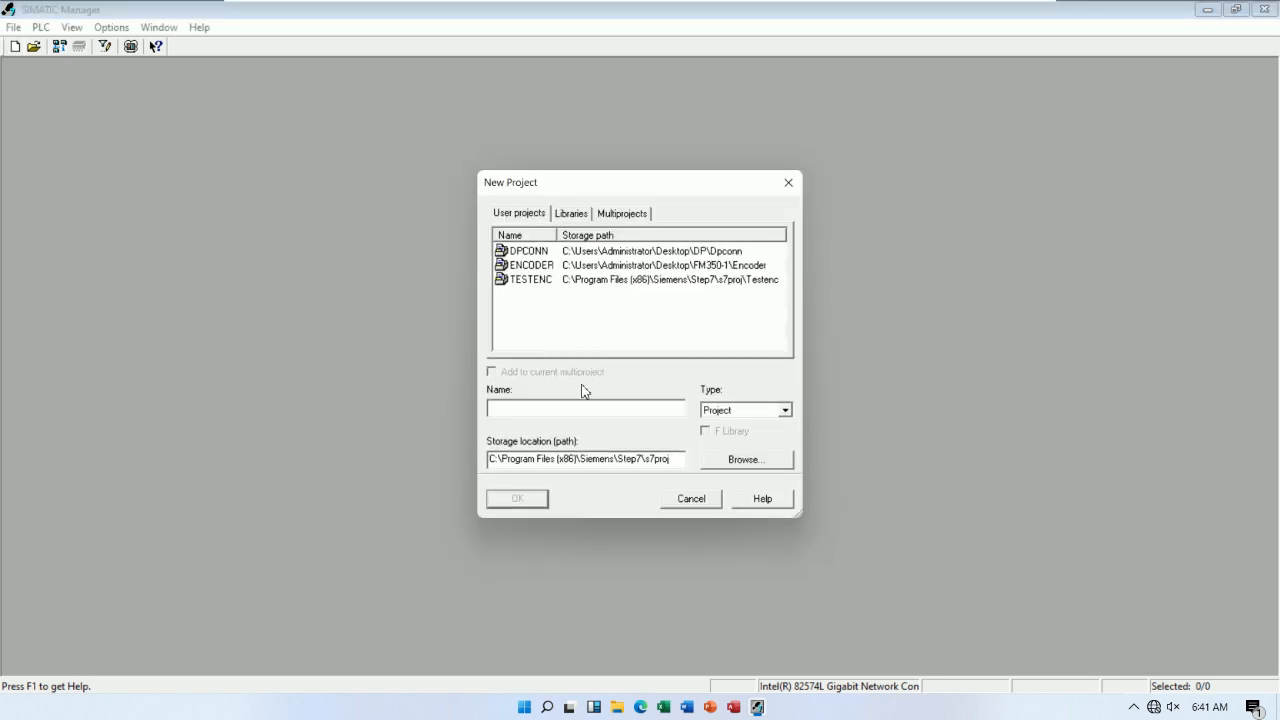
# Create a project named EXTENSIONIO stored in the desktop's Extension Rack folder and maximize its window.
pyautogui.write('EXTENSION')
pyautogui.click(740, 469)
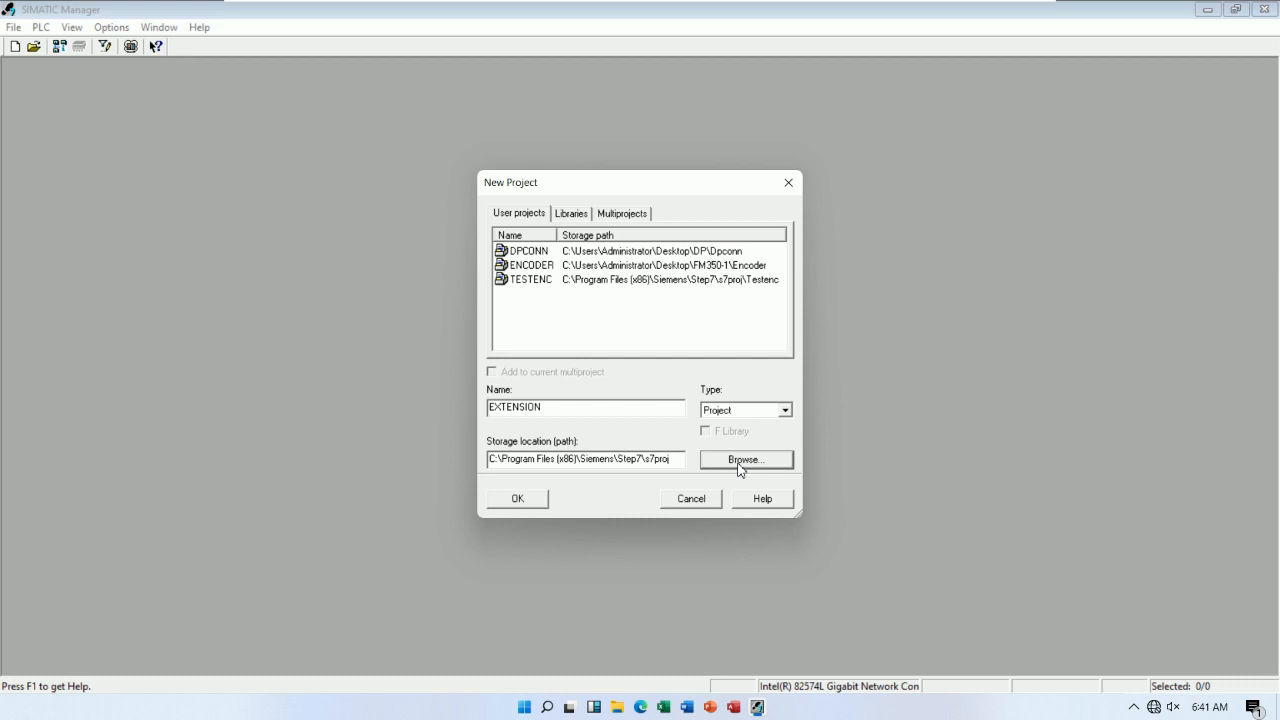
pyautogui.click(749, 215)
pyautogui.click(577, 409)
pyautogui.click(754, 460)
pyautogui.scroll(-10, 690, 368)
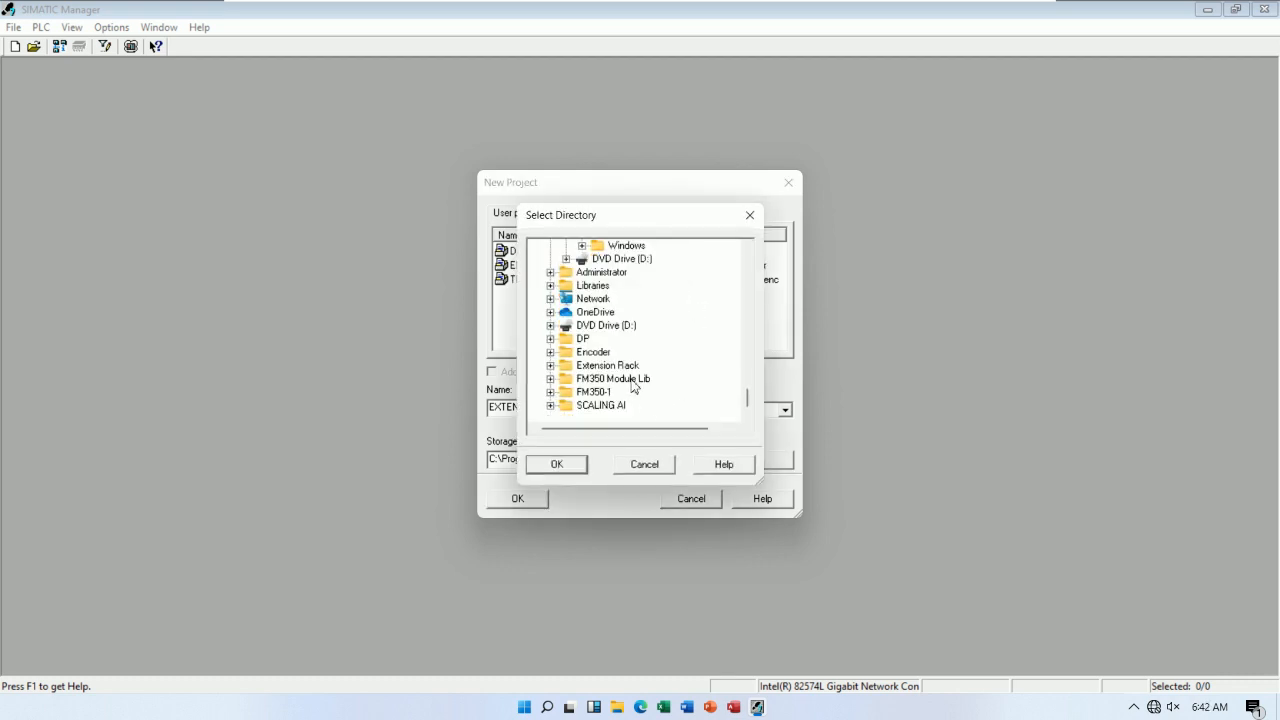
pyautogui.click(588, 365)
pyautogui.click(557, 464)
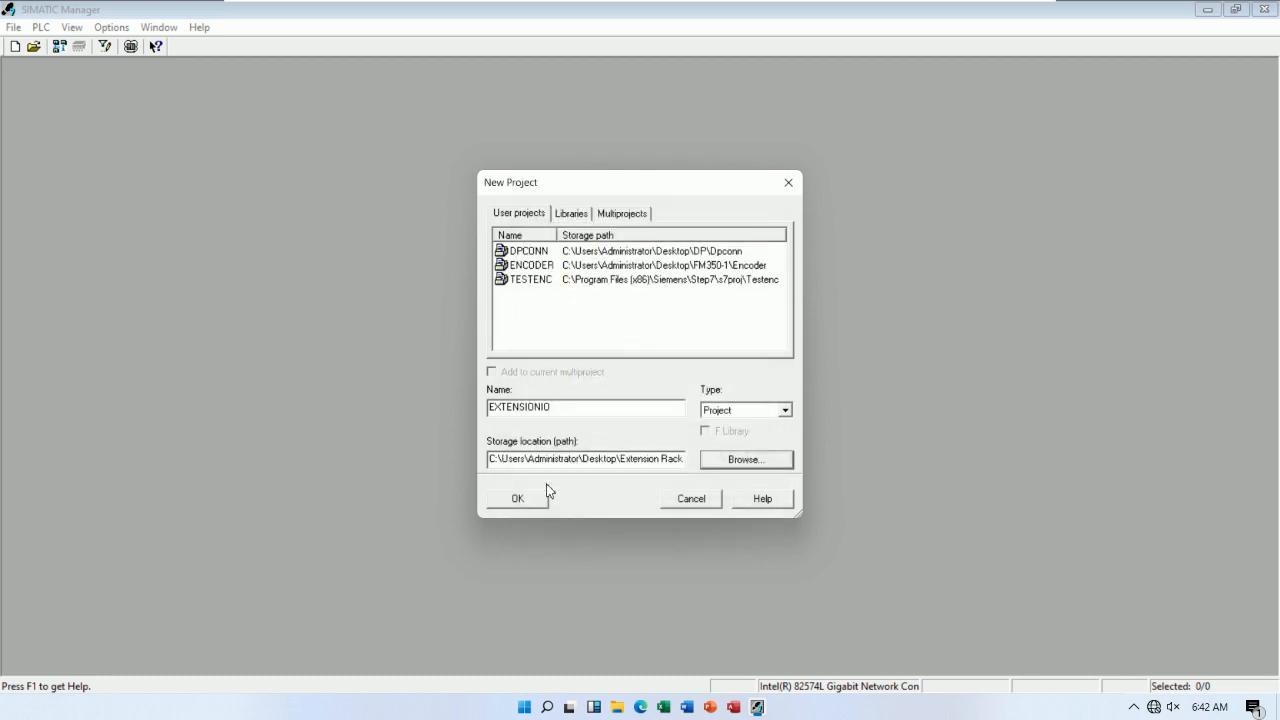
pyautogui.press('Return')
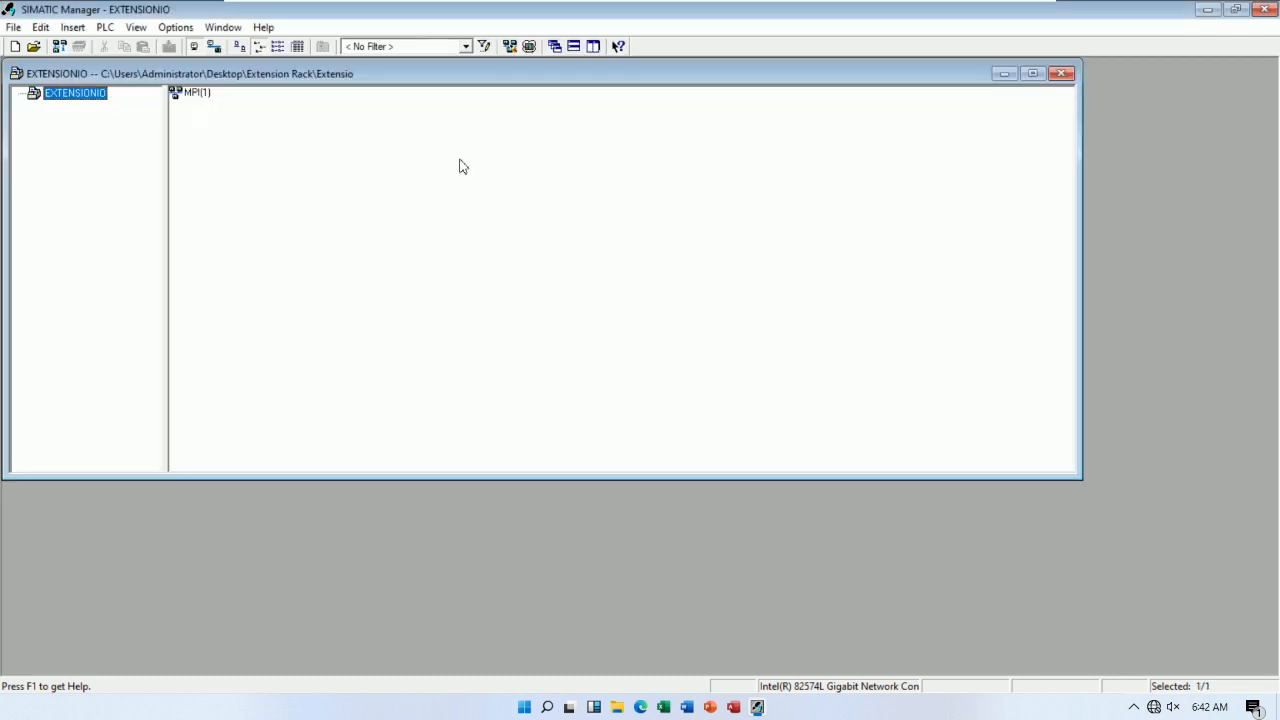
pyautogui.doubleClick(459, 79)
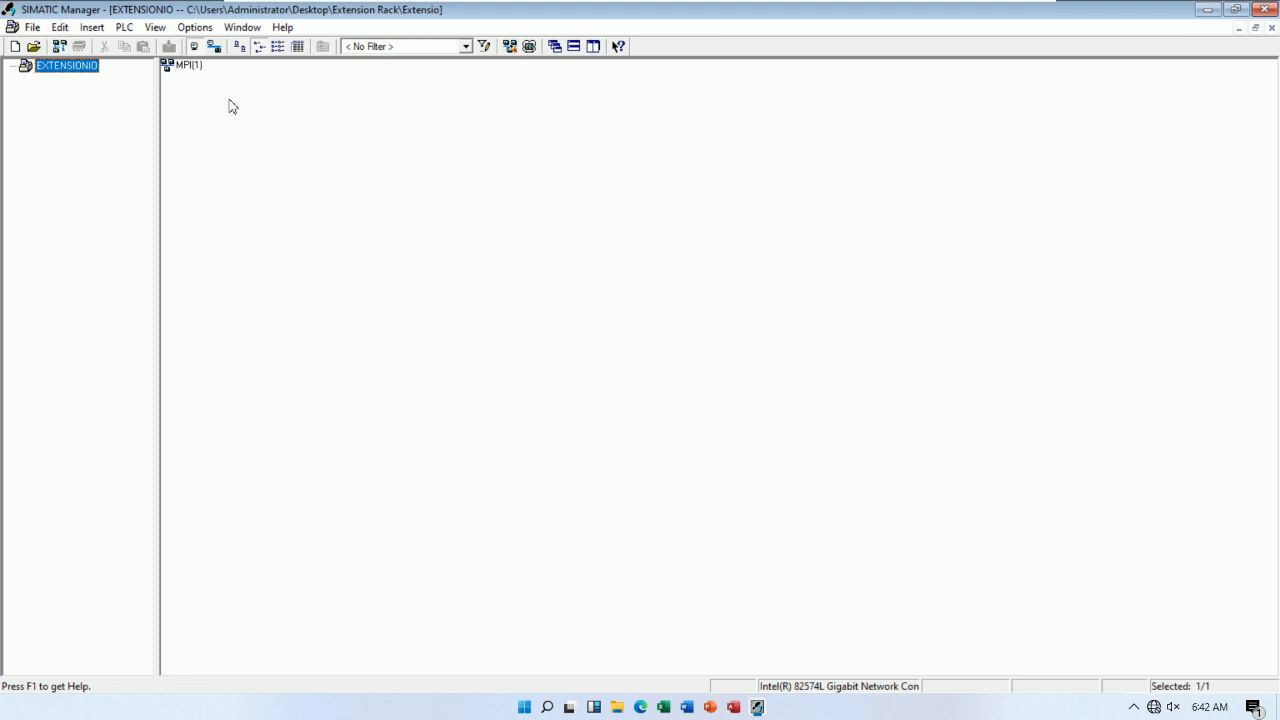
# Open the PG/PC interface settings and choose PC Adapter USB A2.Auto.1 as the interface parameter assignment.
pyautogui.click(195, 28)
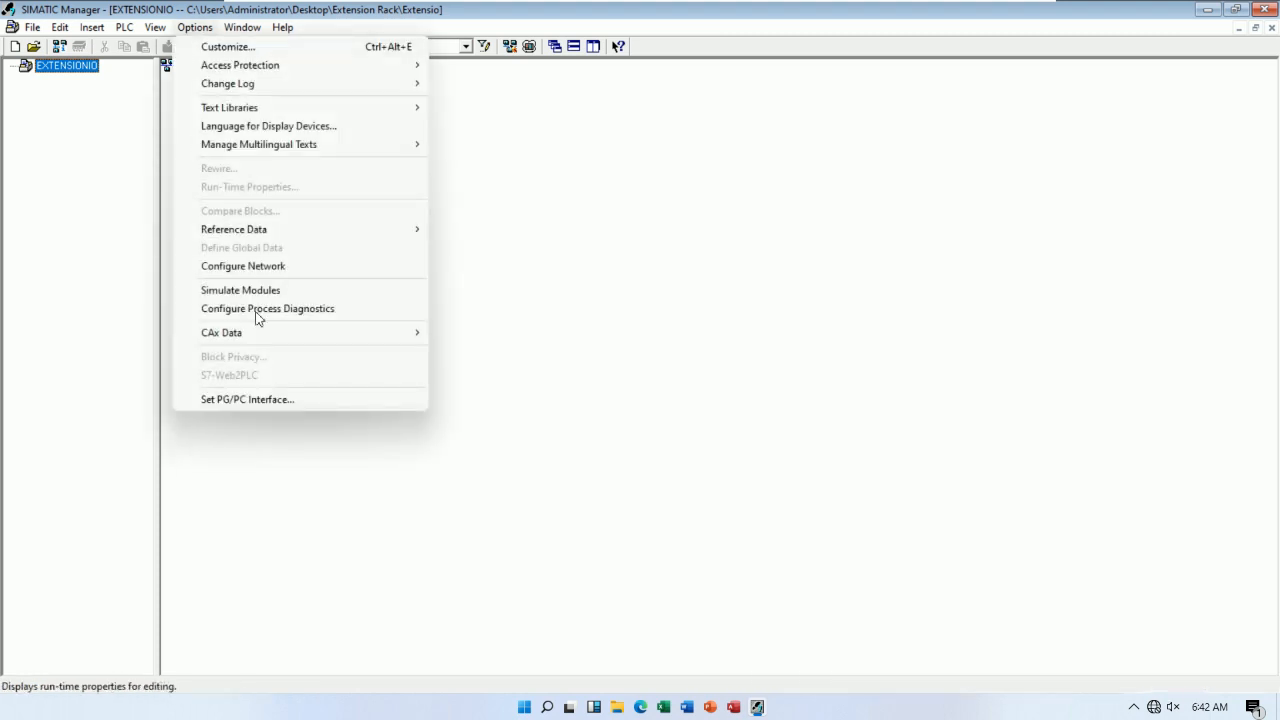
pyautogui.click(243, 403)
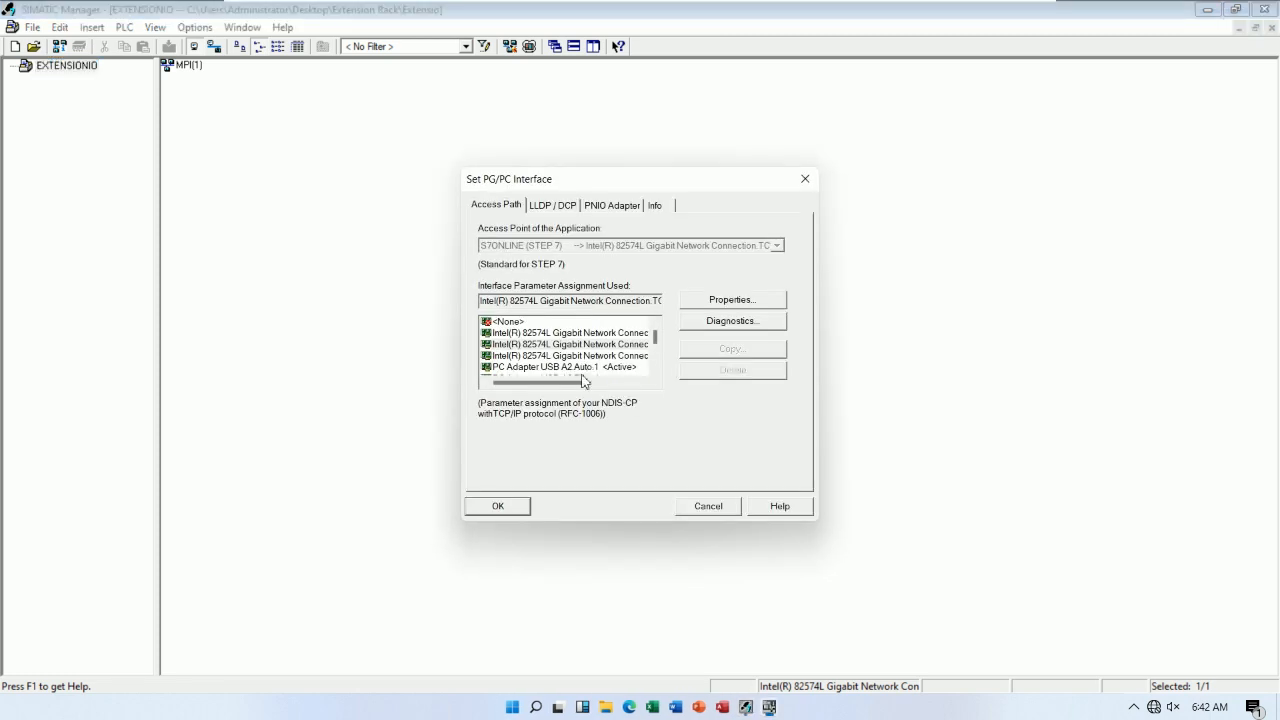
pyautogui.click(650, 374)
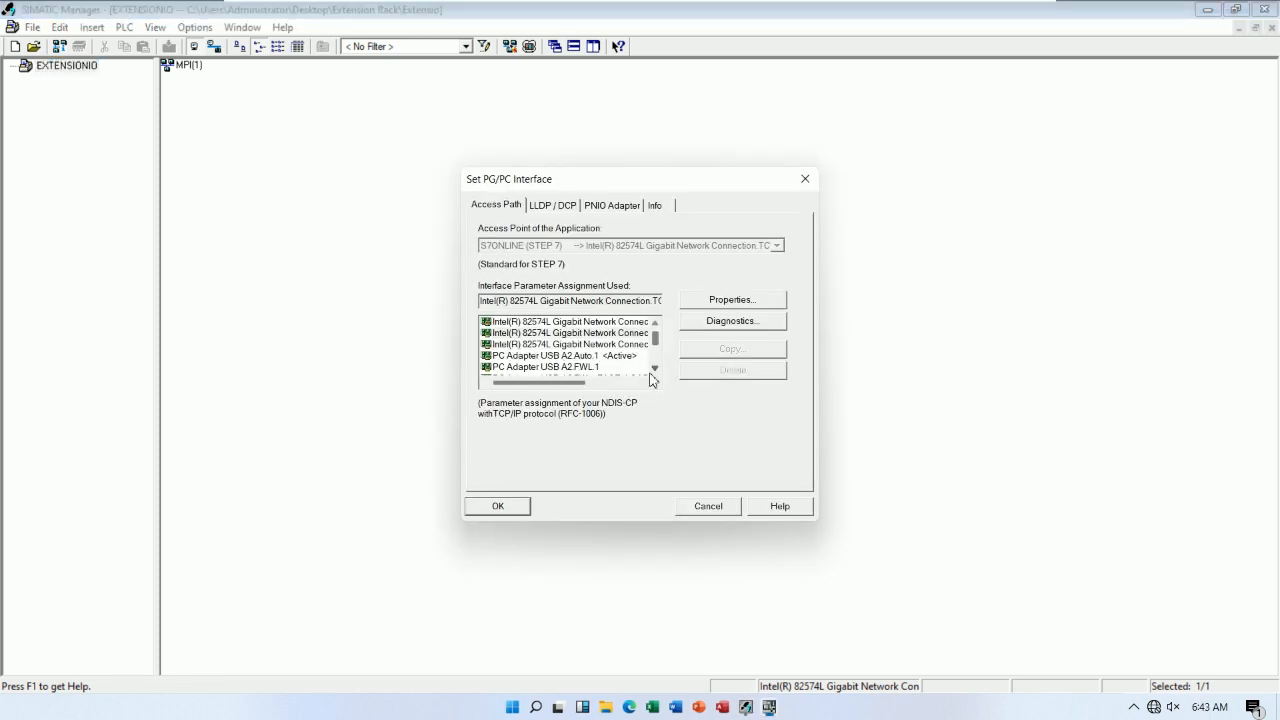
pyautogui.click(549, 357)
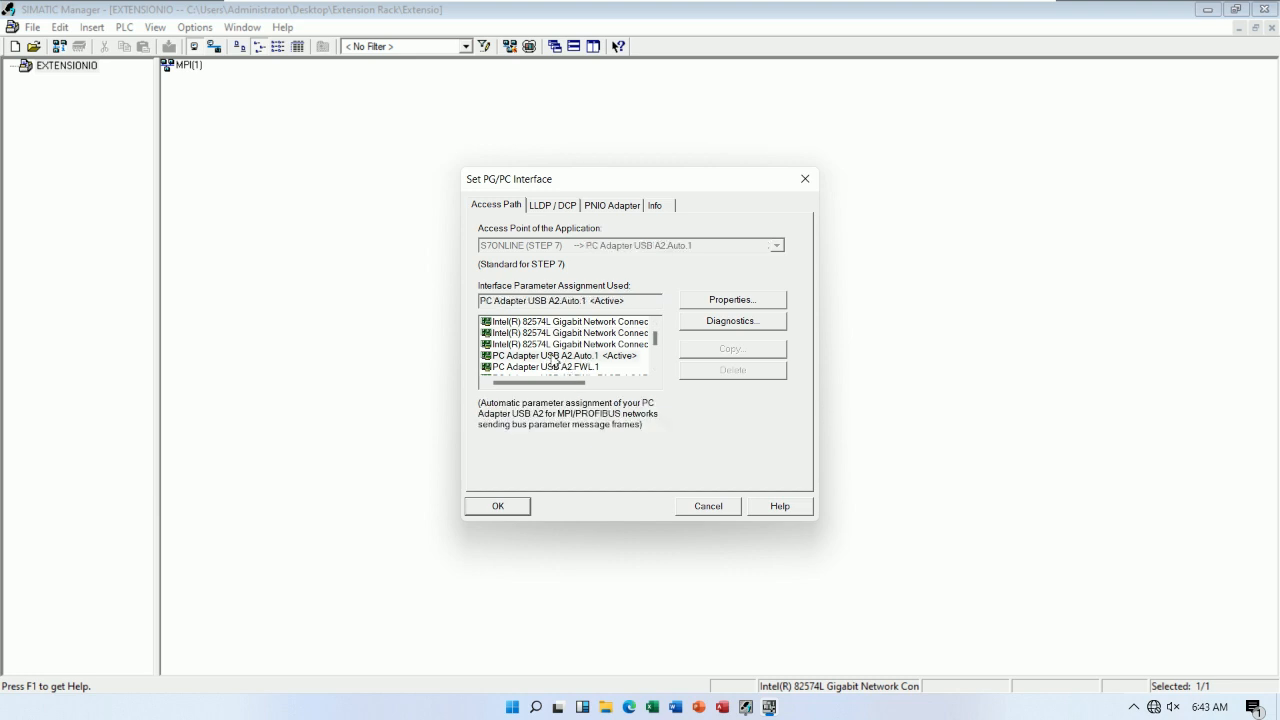
# Run network detection in the USB adapter's properties, check the found network properties, and apply the changed access path.
pyautogui.click(721, 310)
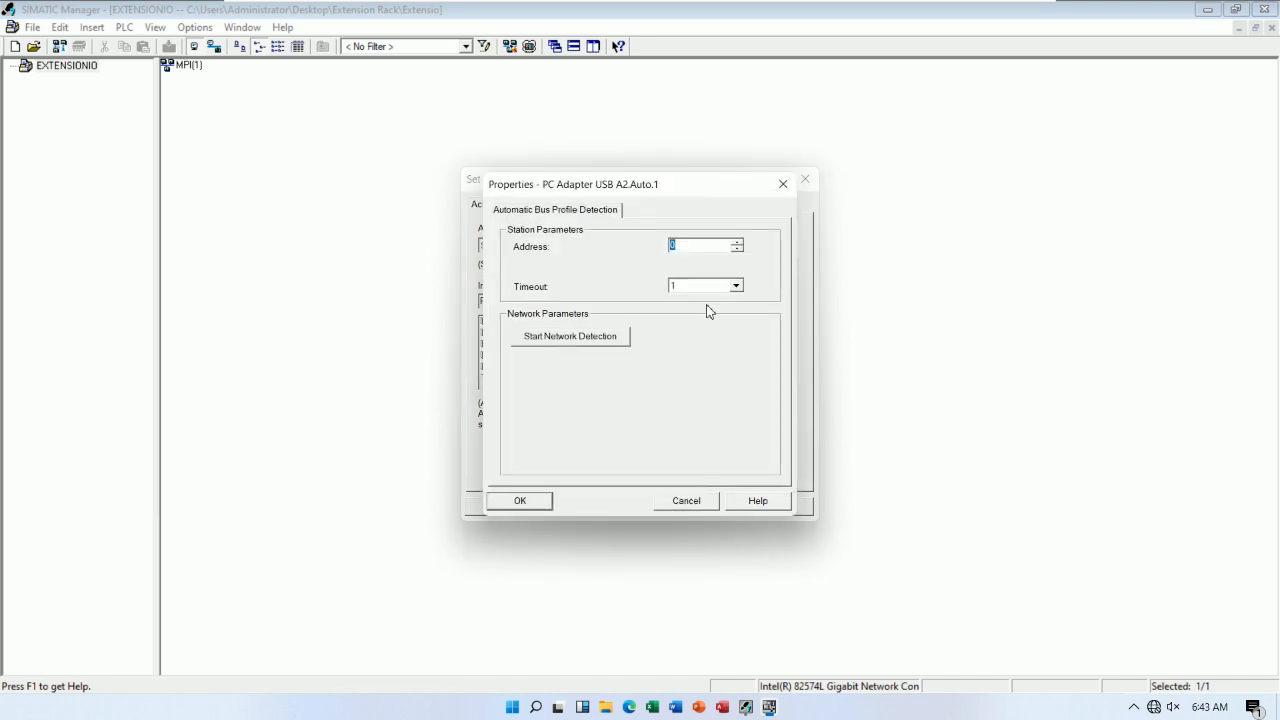
pyautogui.click(569, 340)
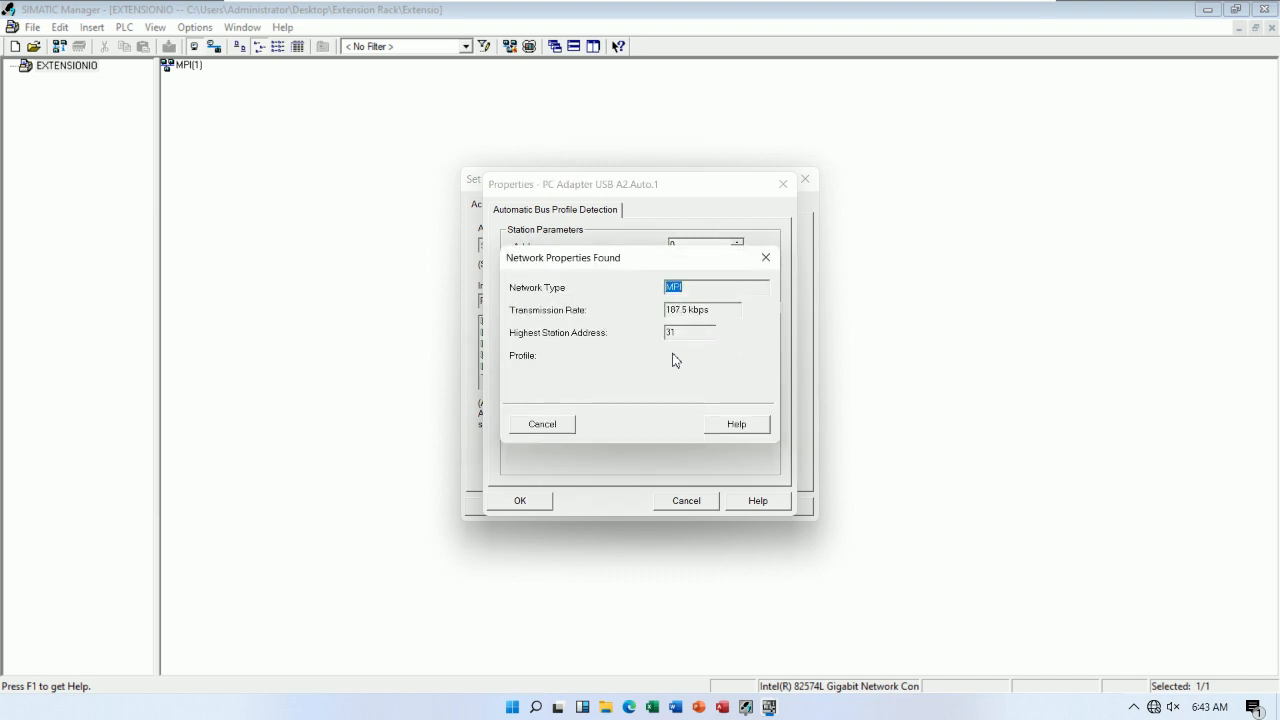
pyautogui.moveTo(641, 258); pyautogui.dragTo(899, 277)
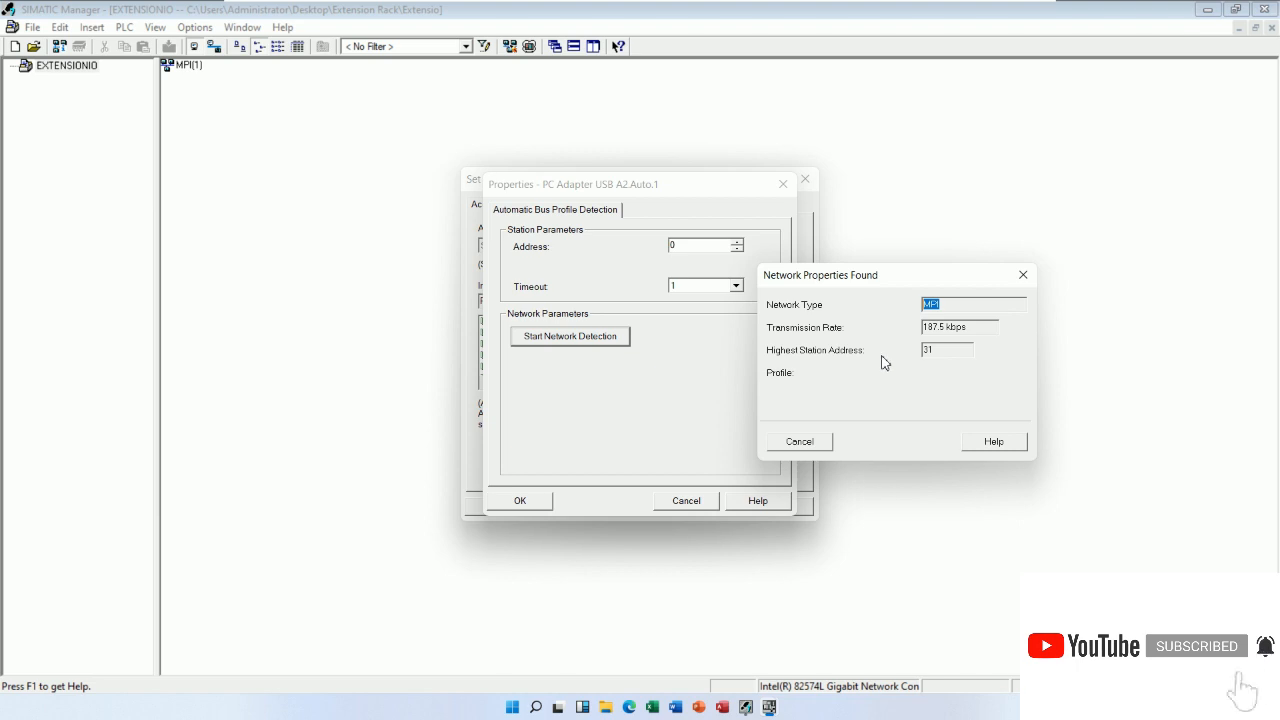
pyautogui.press('Tab')
pyautogui.press('Tab')
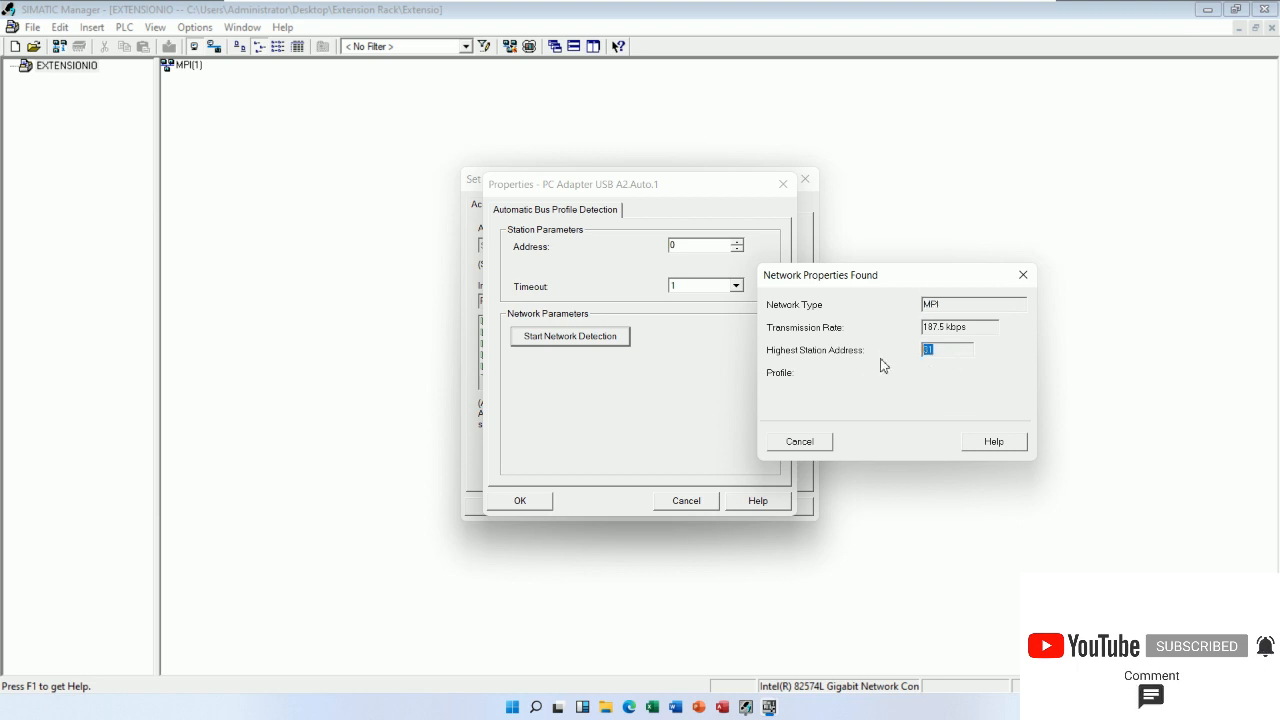
pyautogui.click(800, 441)
pyautogui.click(526, 503)
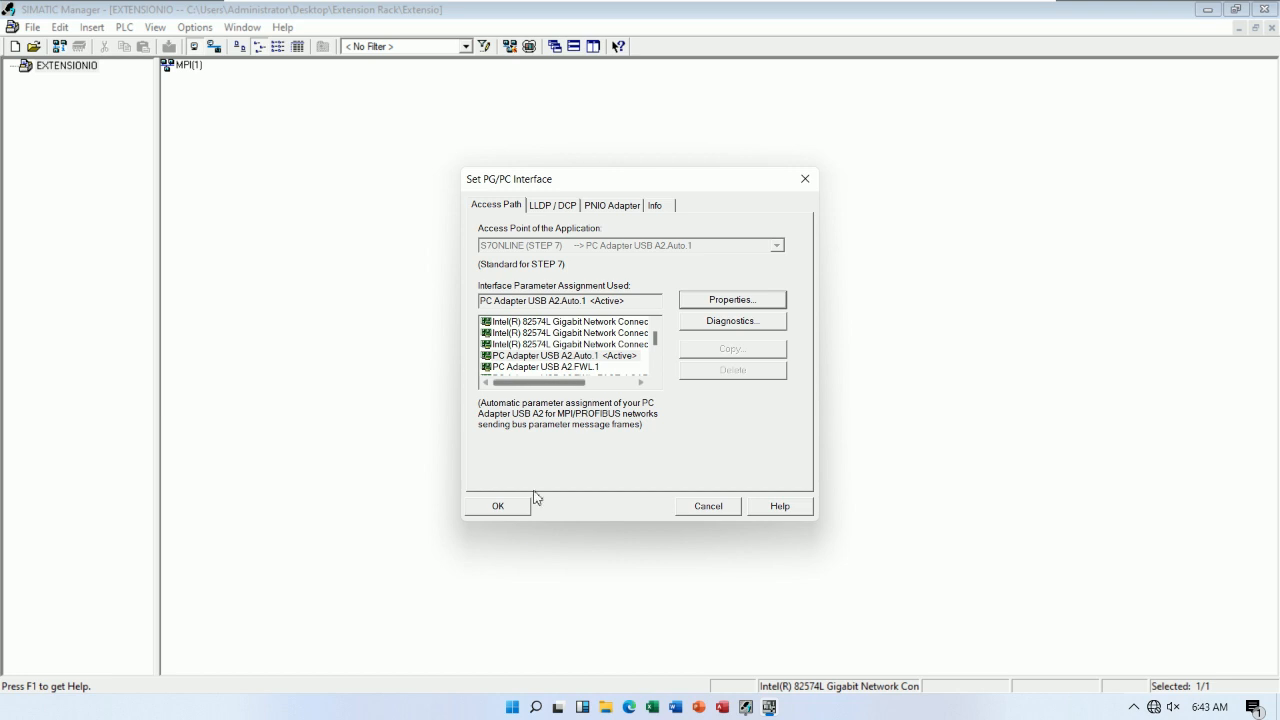
pyautogui.click(497, 505)
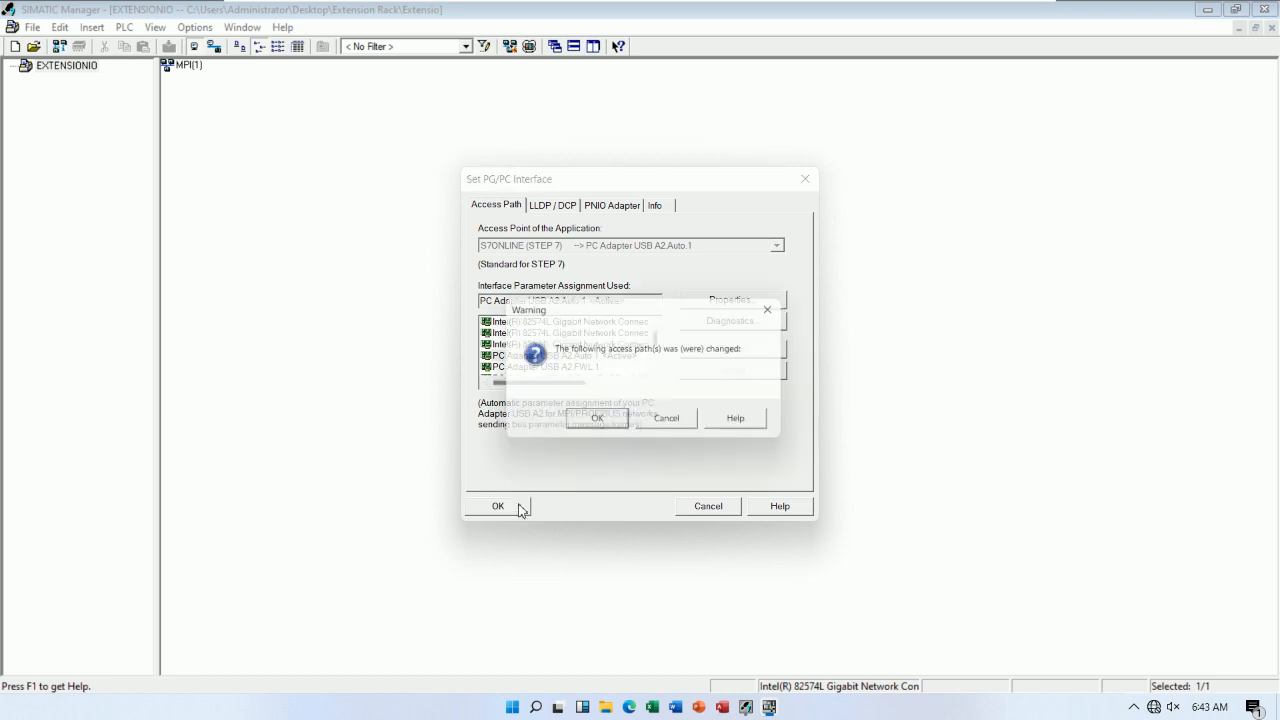
pyautogui.click(603, 431)
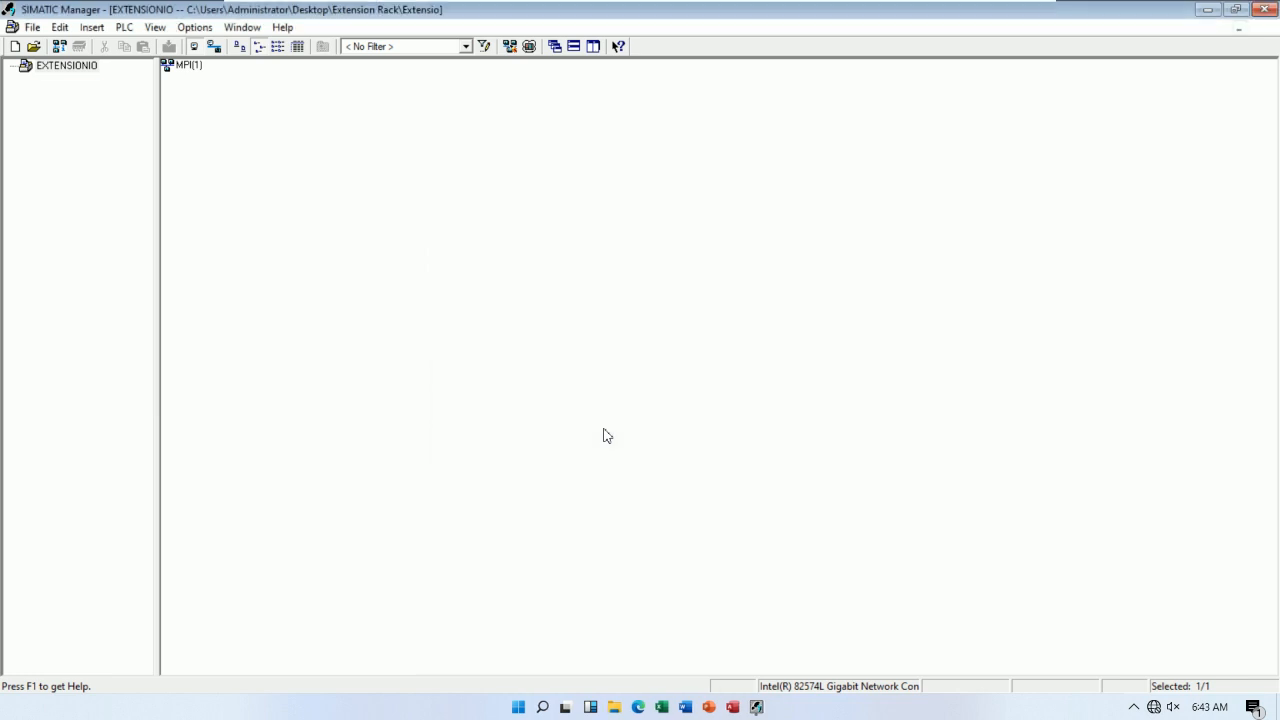
pyautogui.click(325, 211)
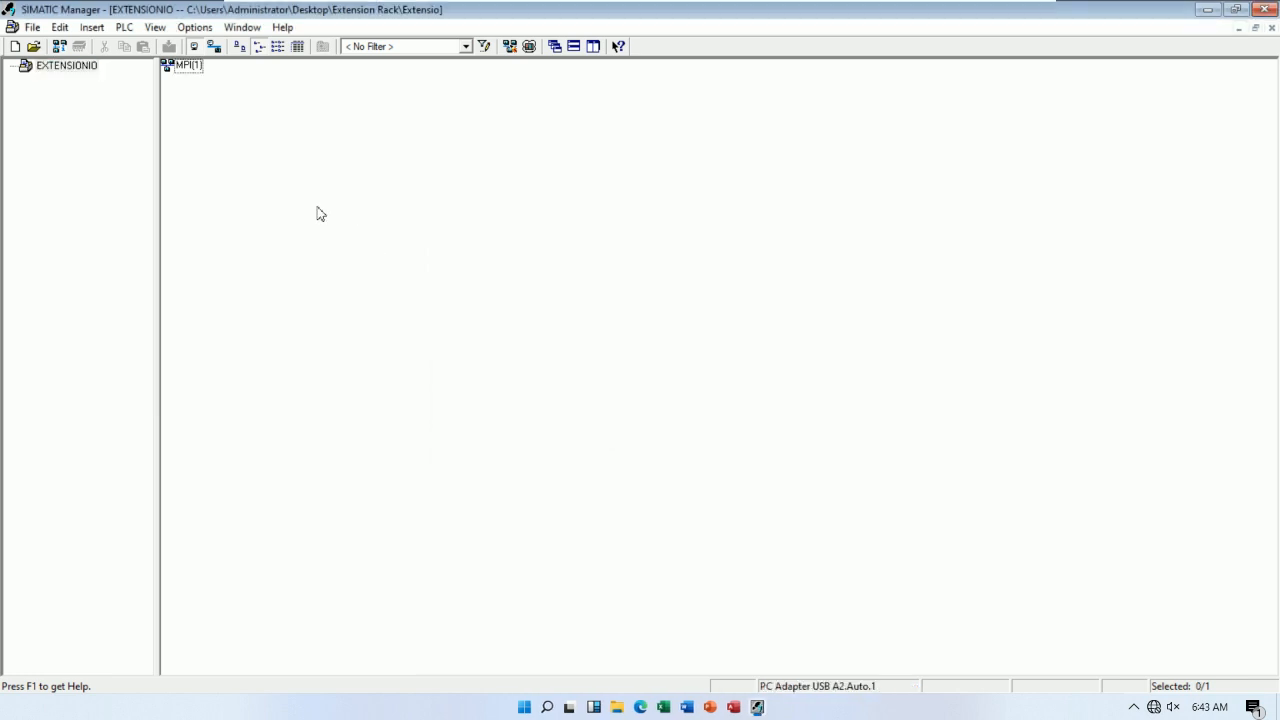
# Insert a SIMATIC 300 station into the EXTENSIONIO project.
pyautogui.rightClick(84, 65)
pyautogui.moveTo(248, 166)
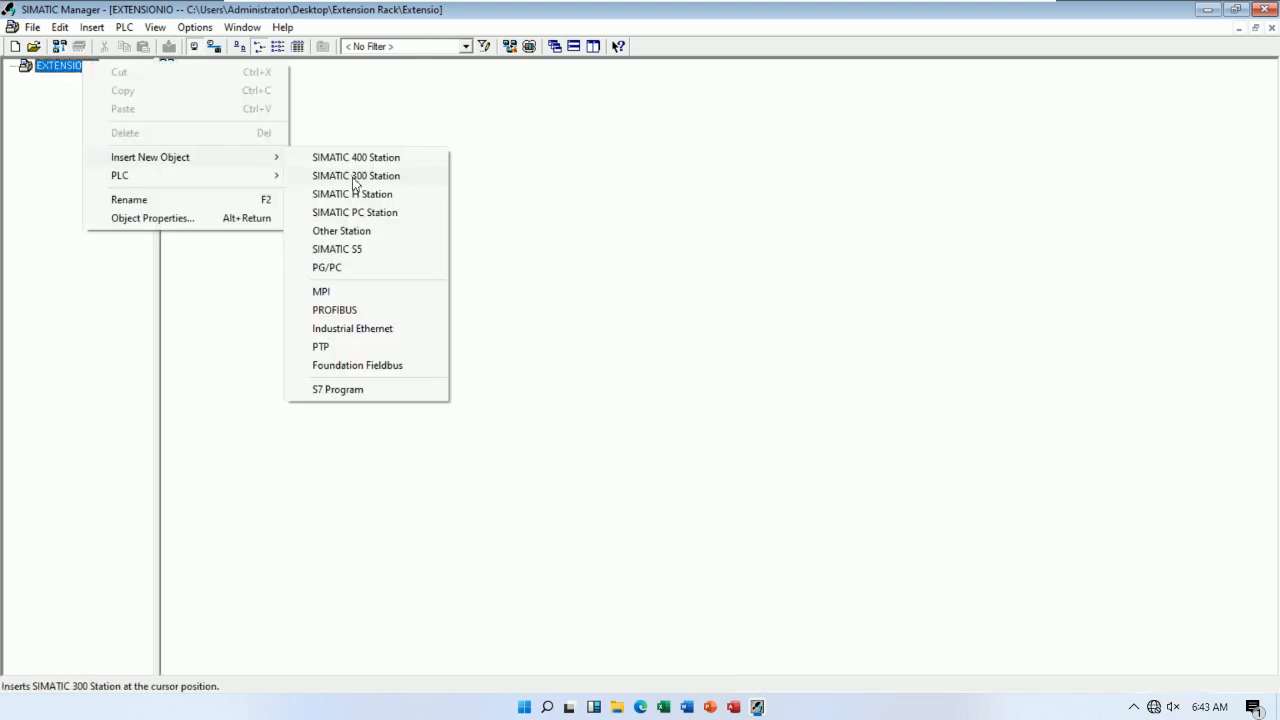
pyautogui.click(355, 176)
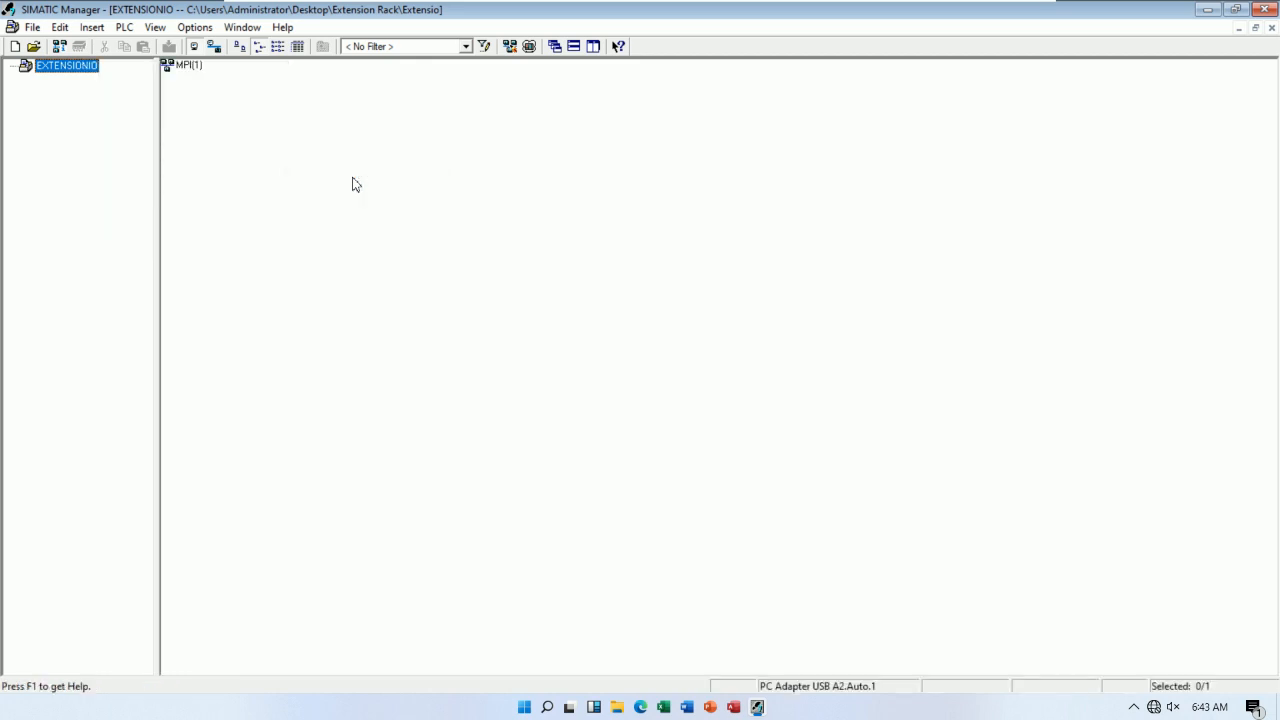
pyautogui.click(318, 122)
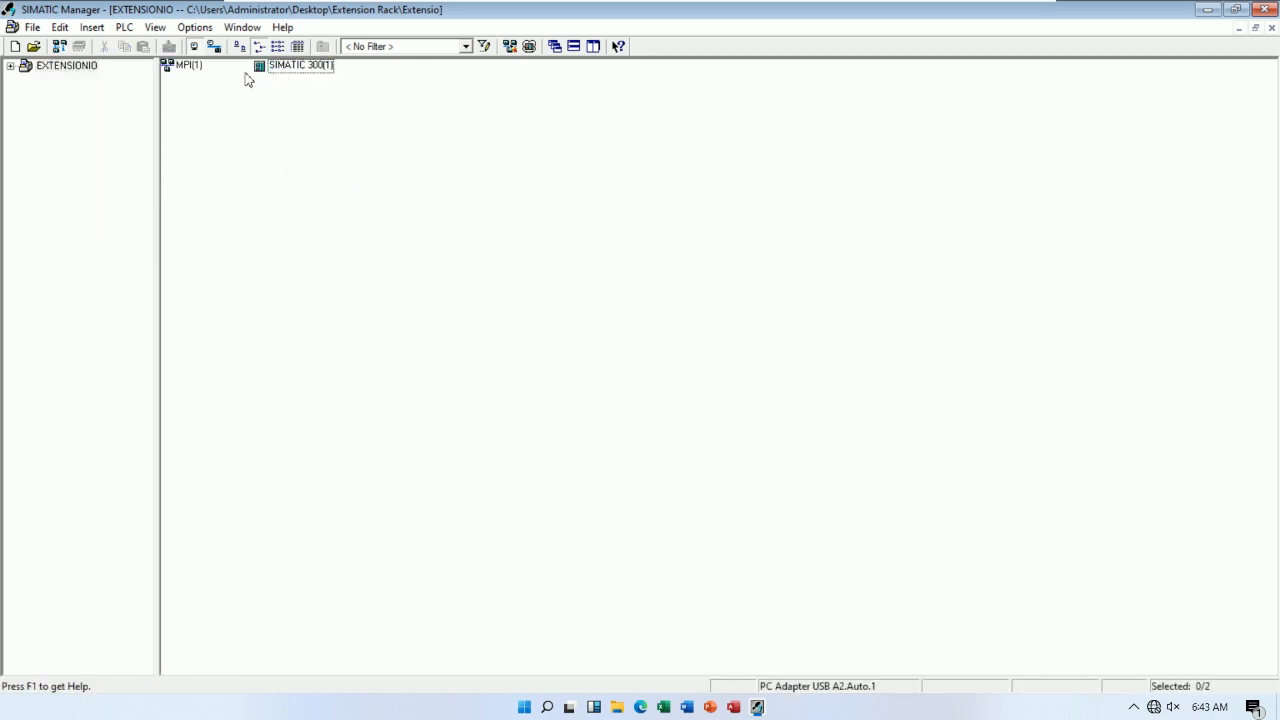
# Open the SIMATIC 300 station's hardware configuration and add a RACK-300 Rail to it.
pyautogui.doubleClick(285, 71)
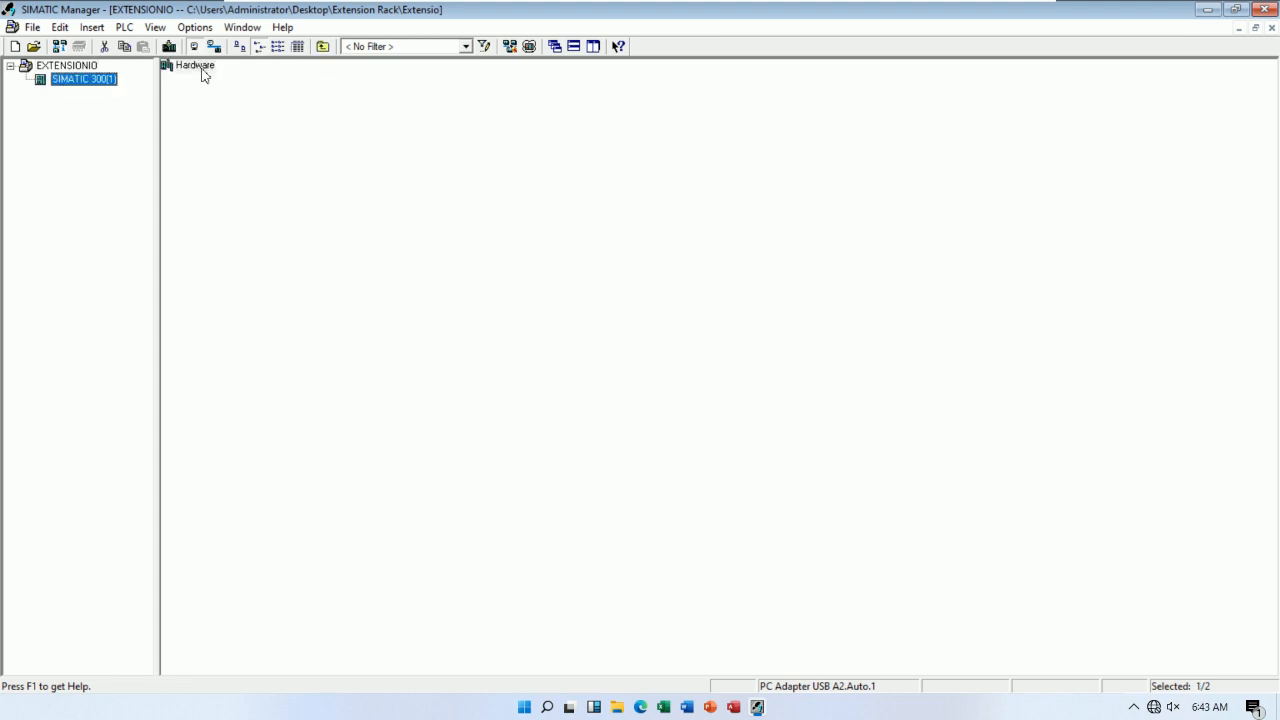
pyautogui.click(198, 68)
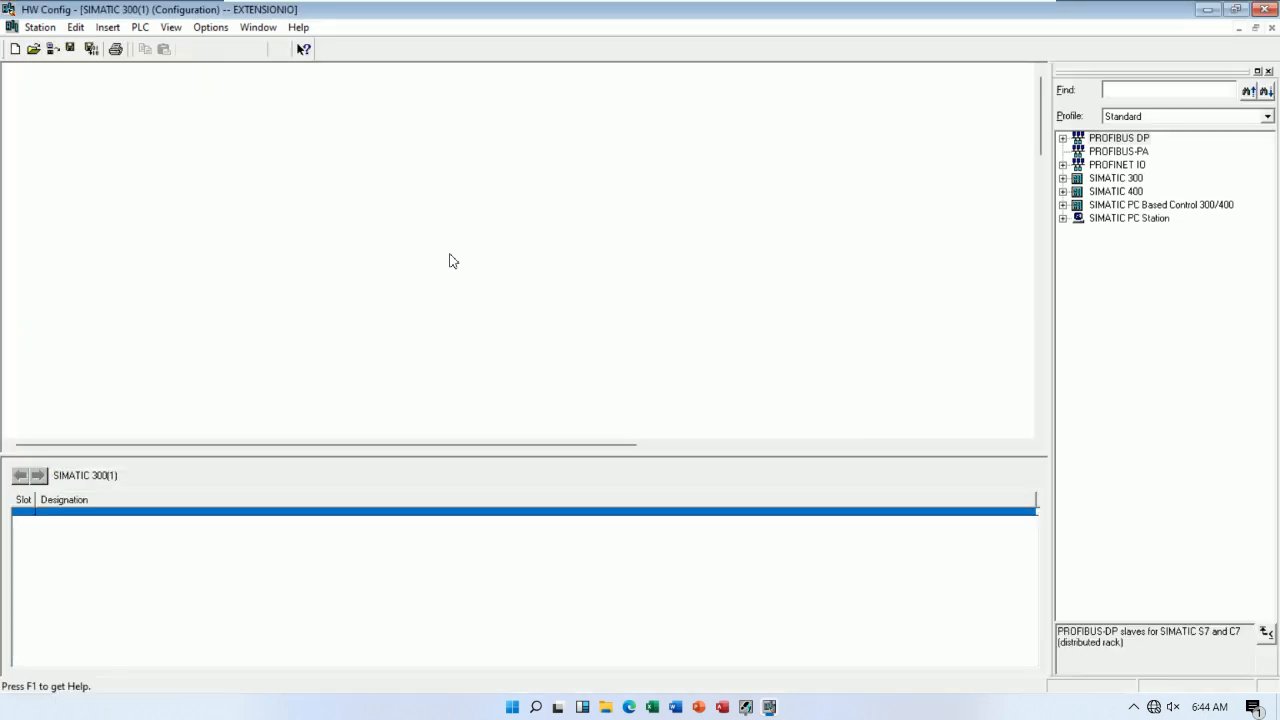
pyautogui.click(1063, 180)
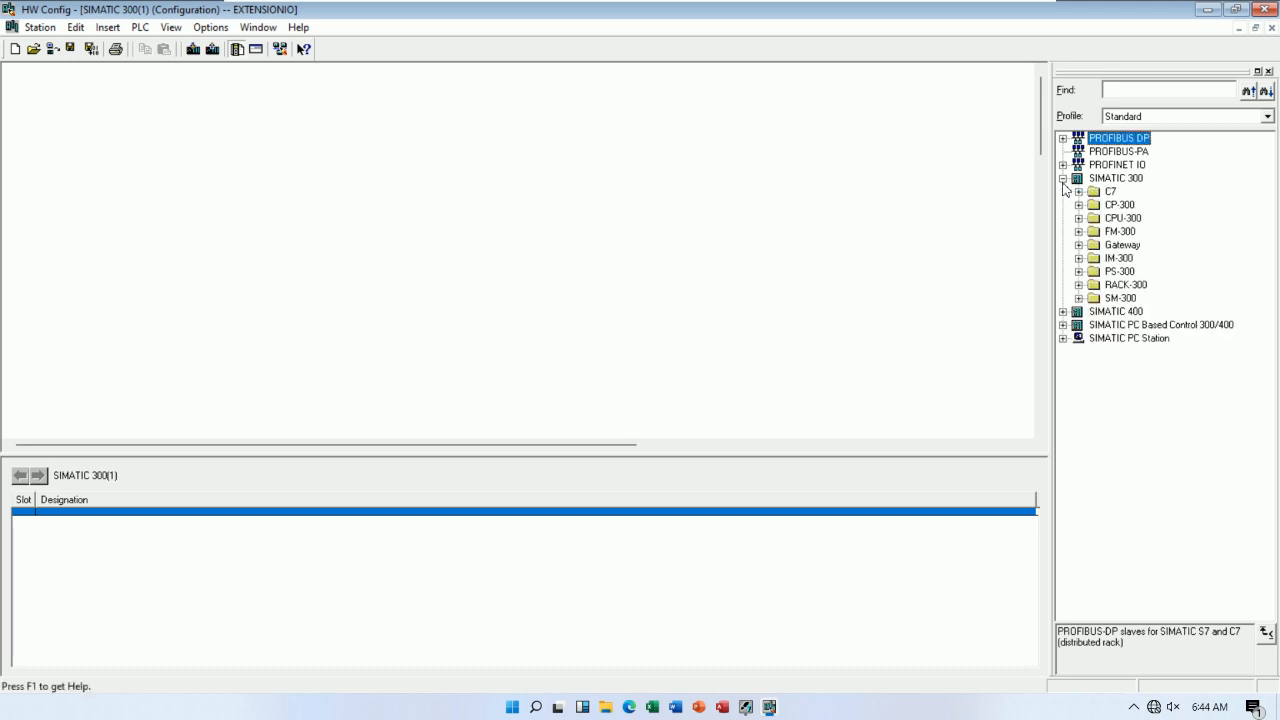
pyautogui.click(1078, 285)
pyautogui.moveTo(1128, 298); pyautogui.dragTo(10, 70)
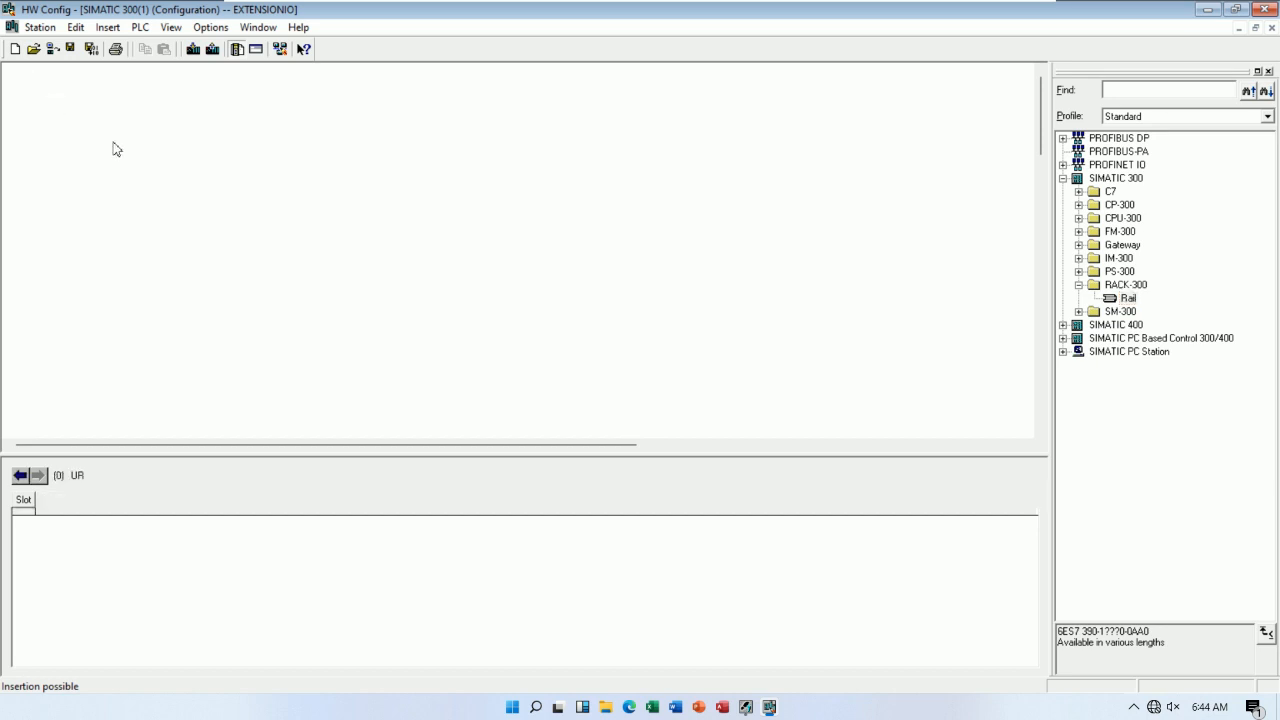
pyautogui.moveTo(409, 217); pyautogui.dragTo(442, 260)
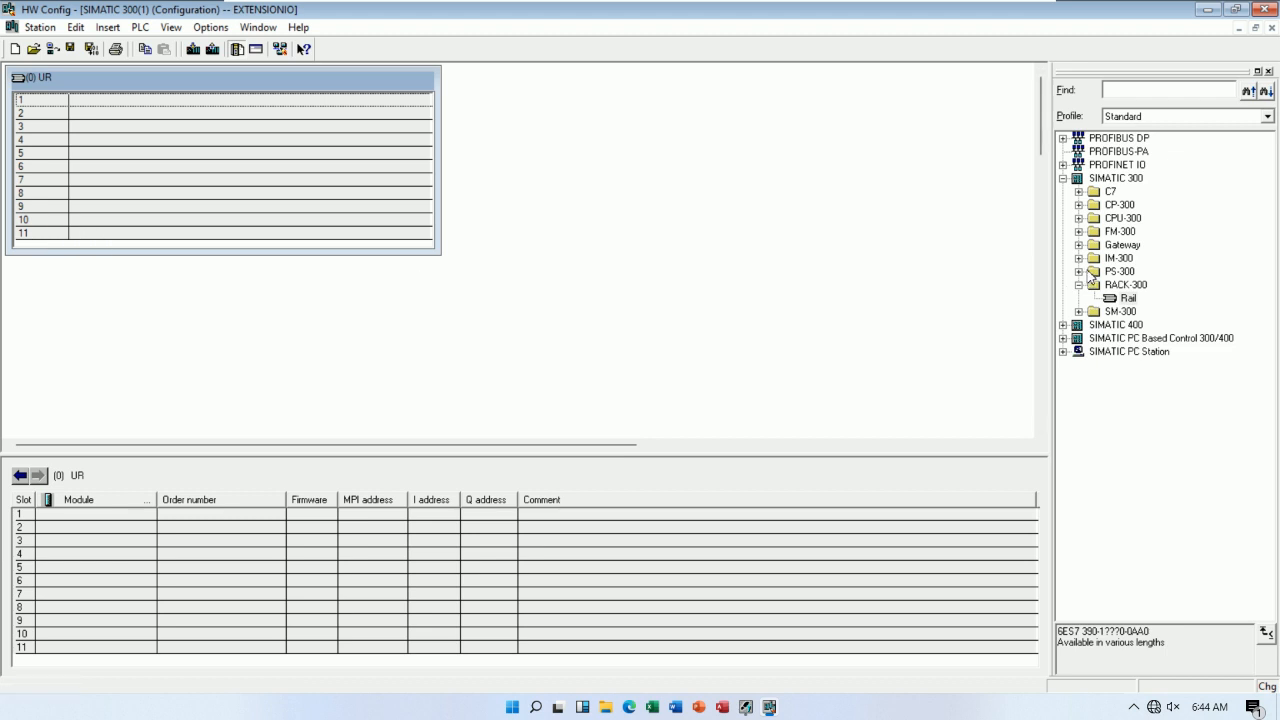
# Place CPU 314C-2 DP, 6ES7 314-6CH04-0AB0 V3.3, in slot 2 and accept its PROFIBUS interface as not networked.
pyautogui.click(1079, 218)
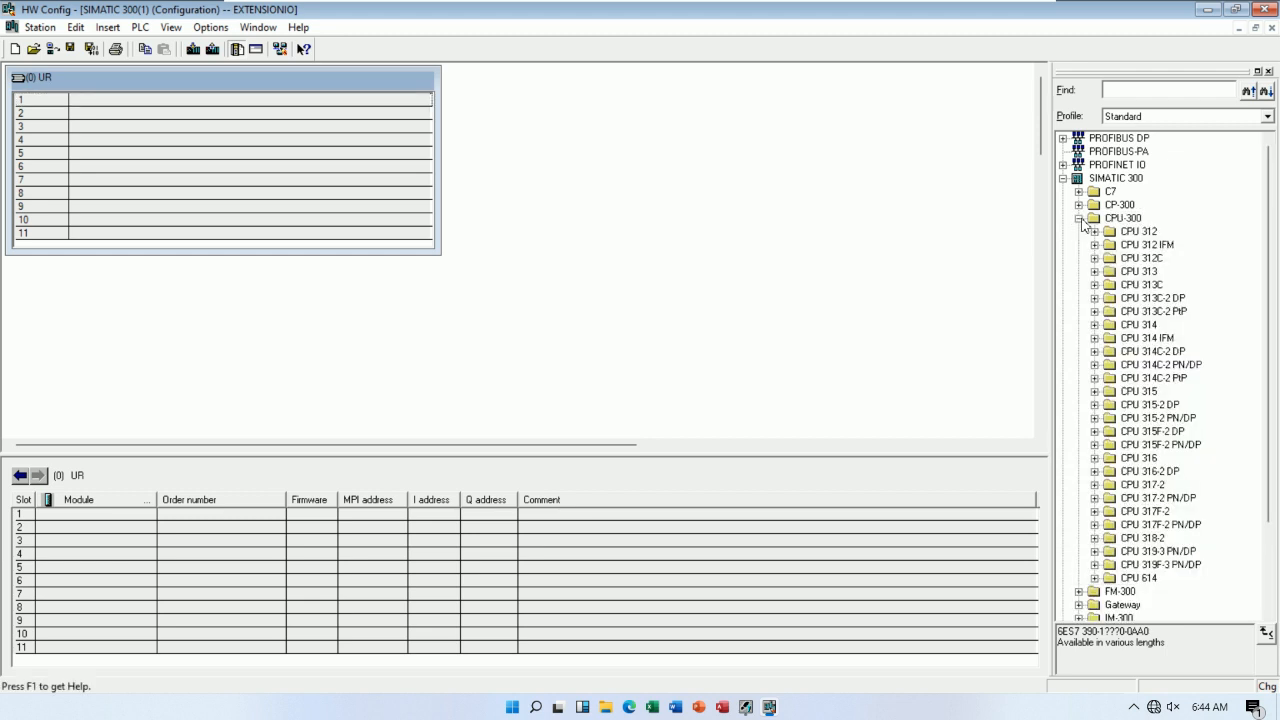
pyautogui.click(1095, 352)
pyautogui.click(1110, 418)
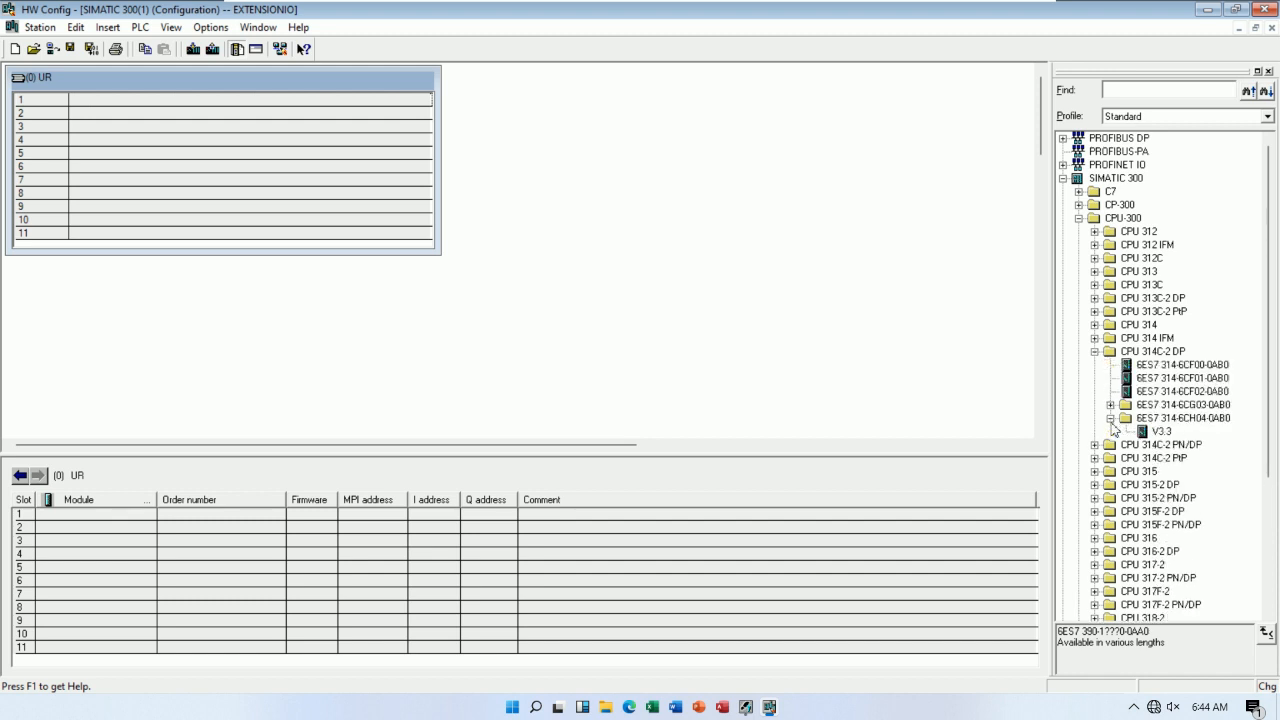
pyautogui.click(1155, 432)
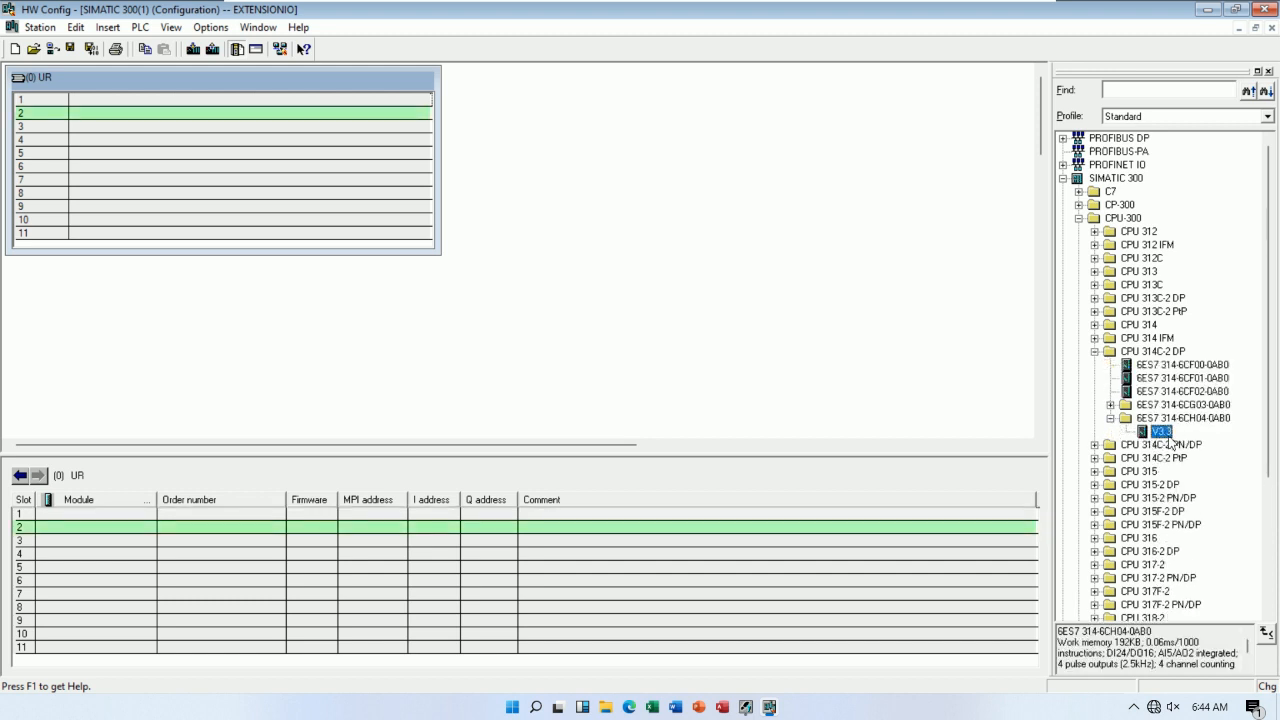
pyautogui.moveTo(1163, 437); pyautogui.dragTo(131, 119)
pyautogui.moveTo(131, 119); pyautogui.dragTo(131, 119)
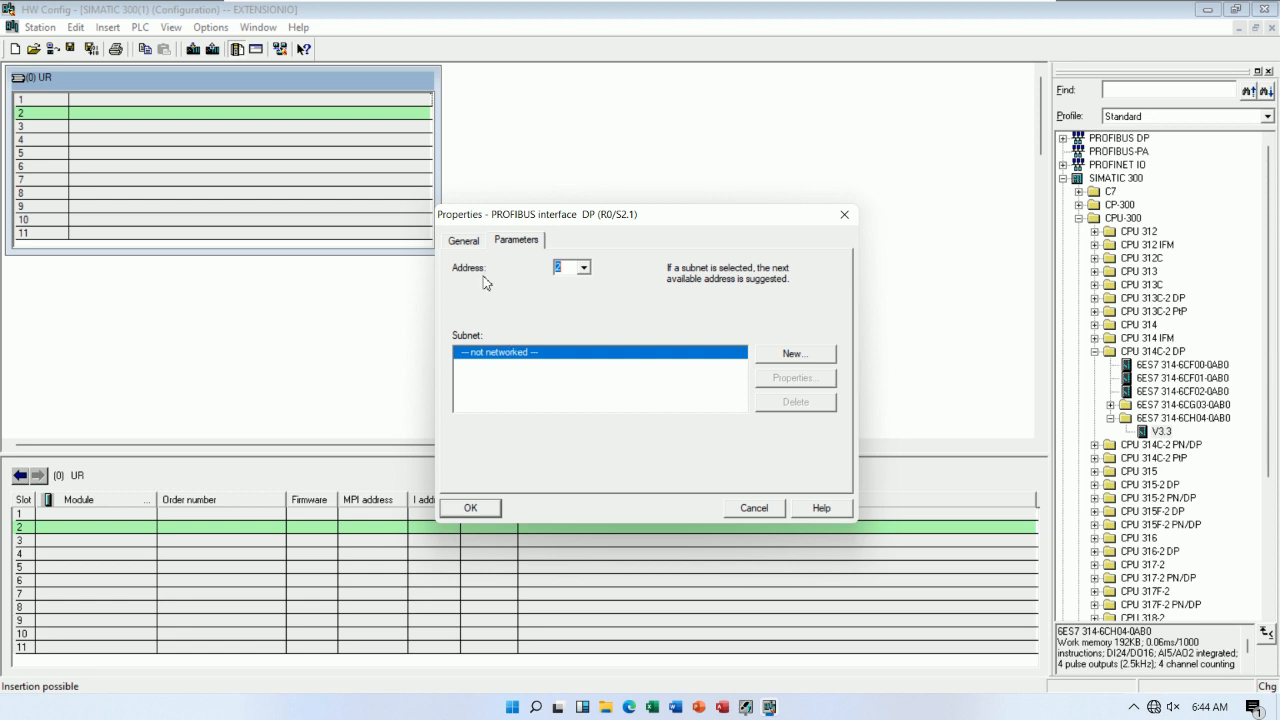
pyautogui.click(464, 246)
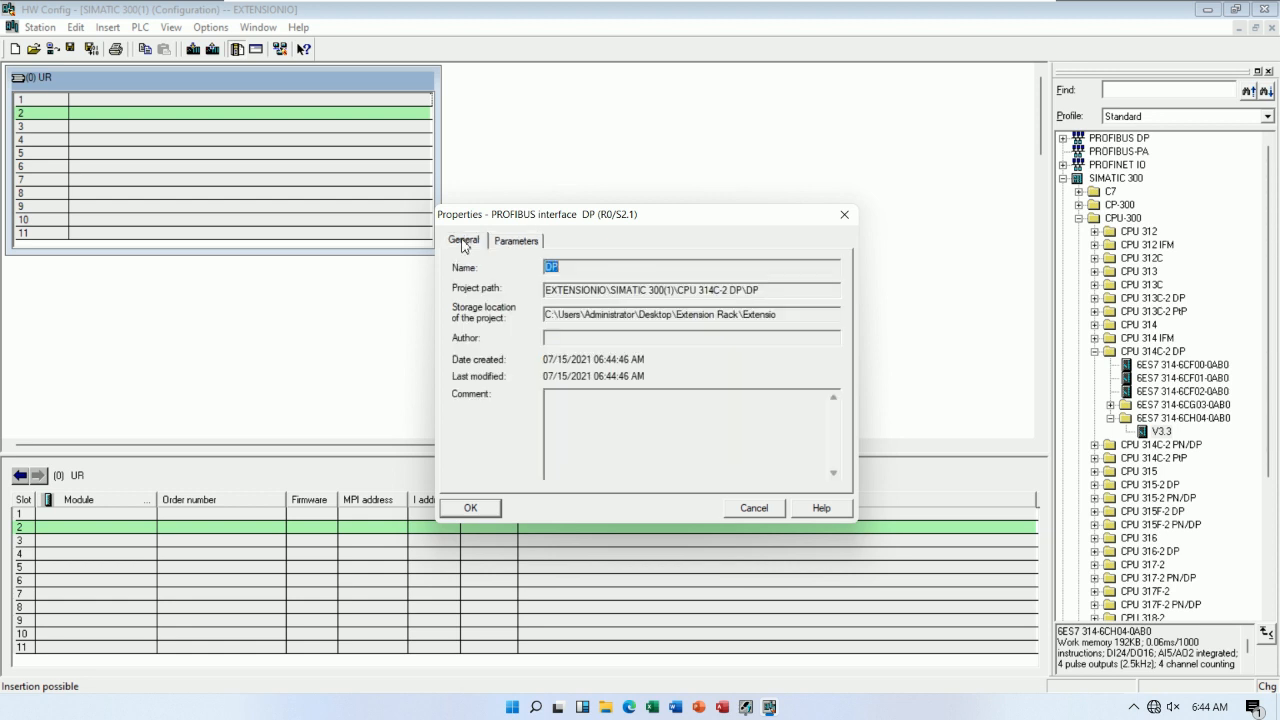
pyautogui.click(470, 510)
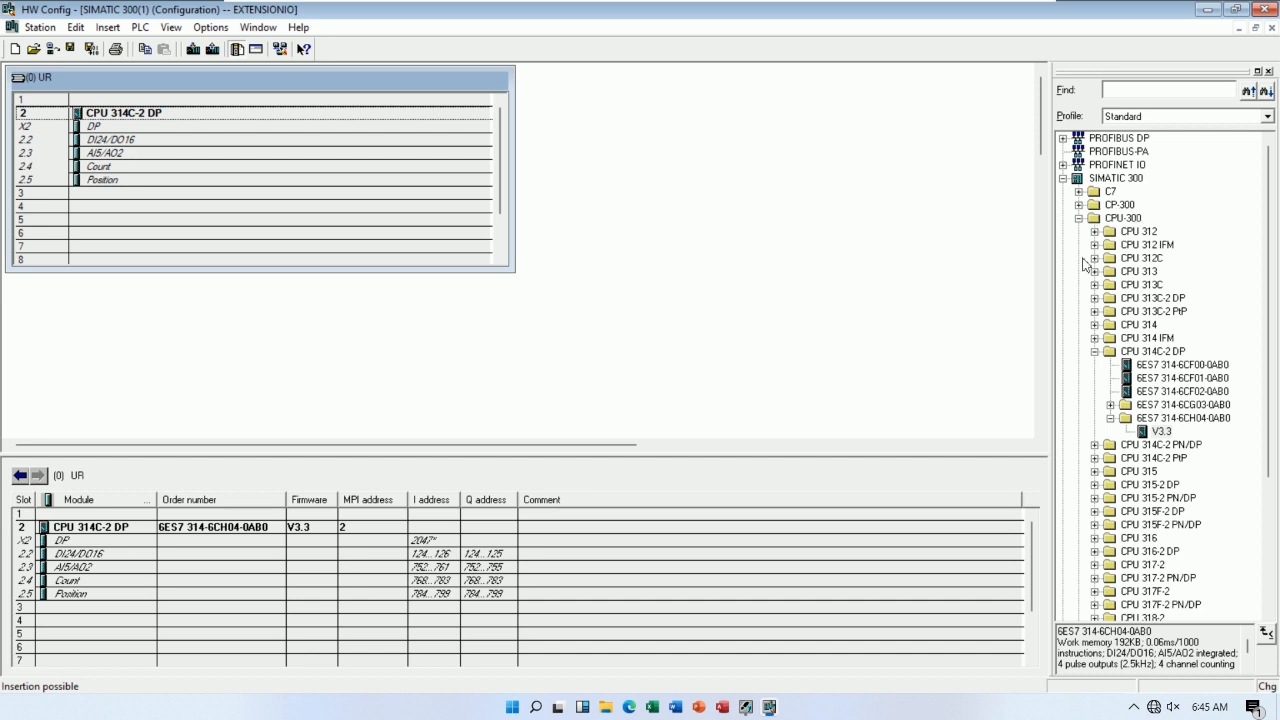
# Place the PS 307 10A power supply, 6ES7 307-1KA00-0AA0, in slot 1 of the rack.
pyautogui.click(1078, 218)
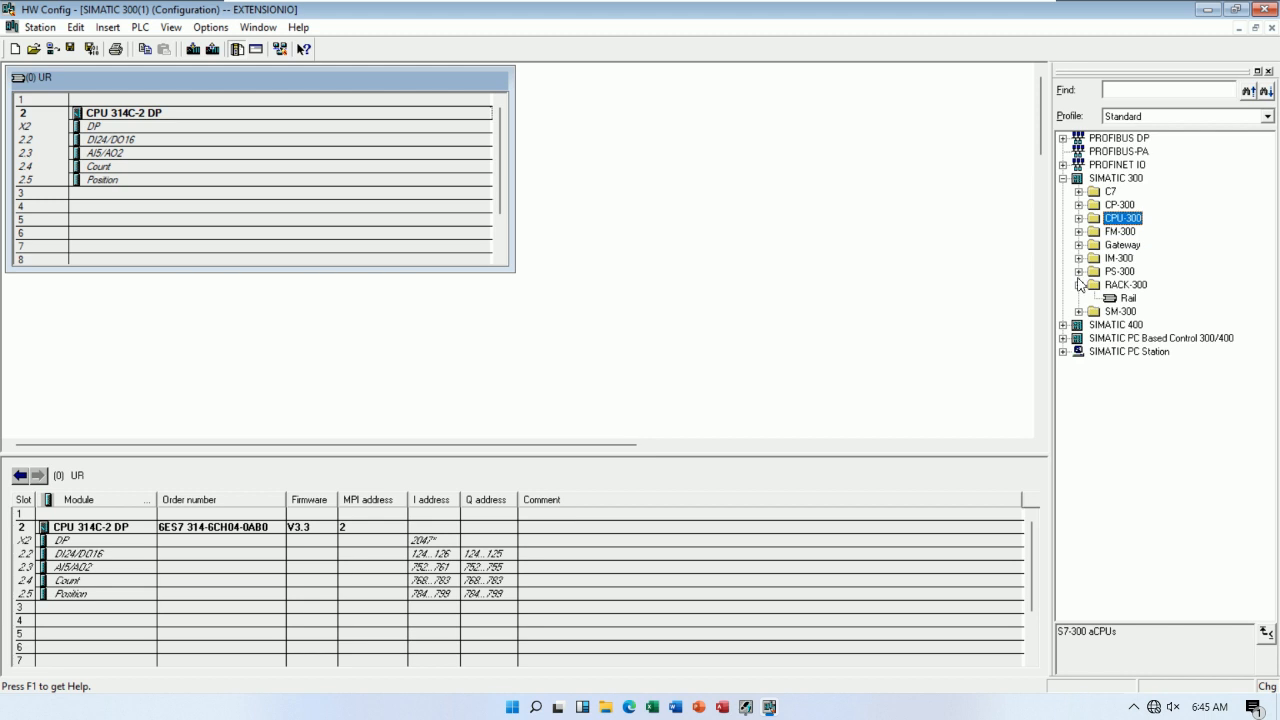
pyautogui.click(1078, 271)
pyautogui.moveTo(1144, 298); pyautogui.dragTo(118, 101)
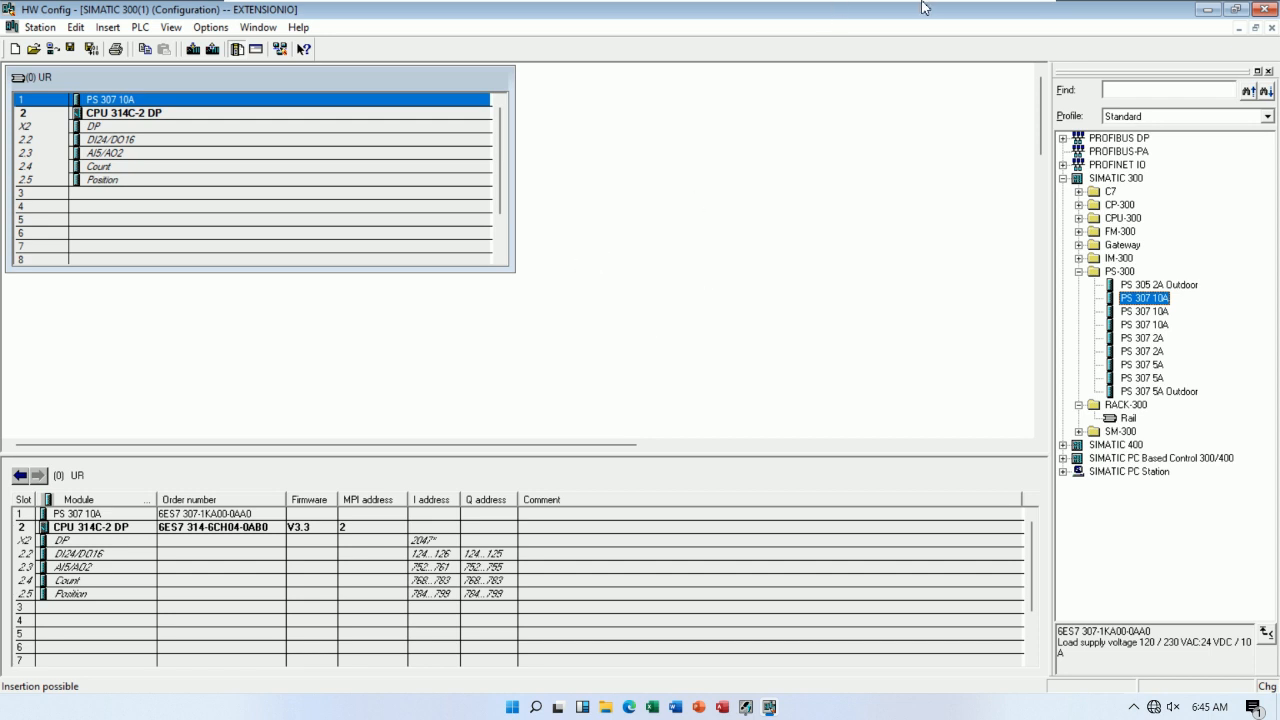
# Switch to the S7-300 PowerPoint presentation and start the slide show on the extension rack wiring slide.
pyautogui.moveTo(924, 7)
pyautogui.click(993, 7)
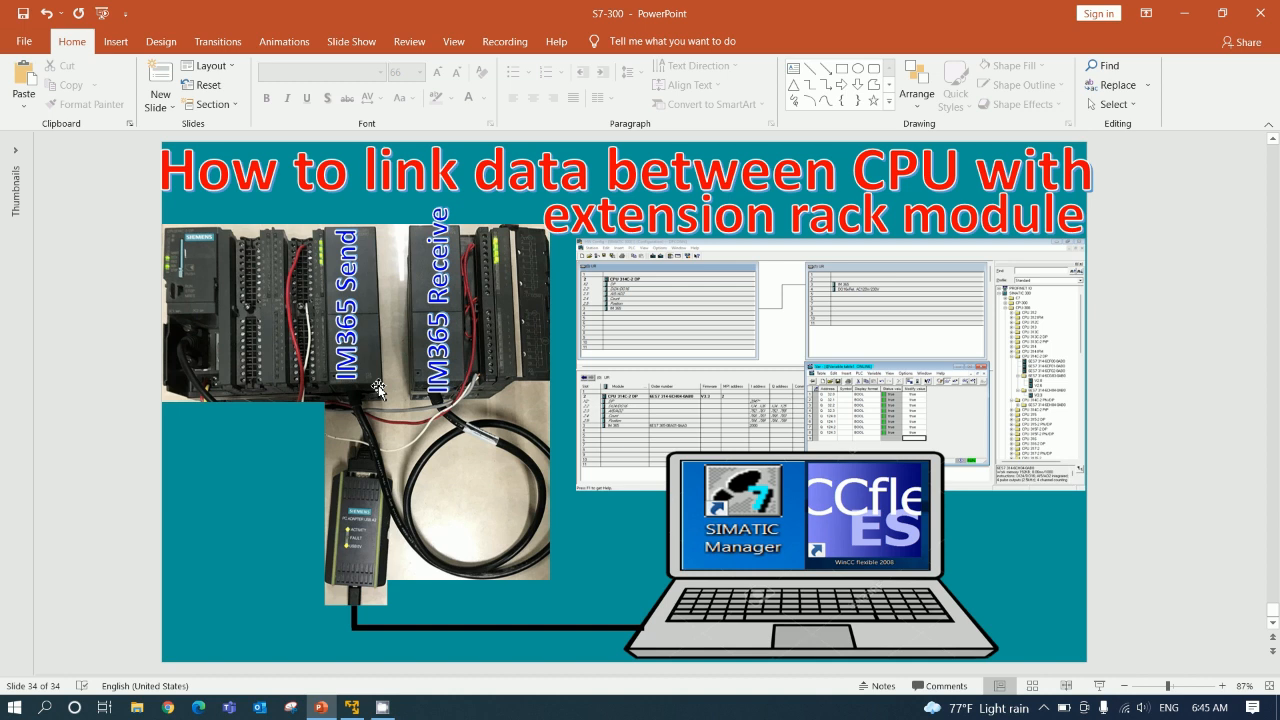
pyautogui.click(1101, 687)
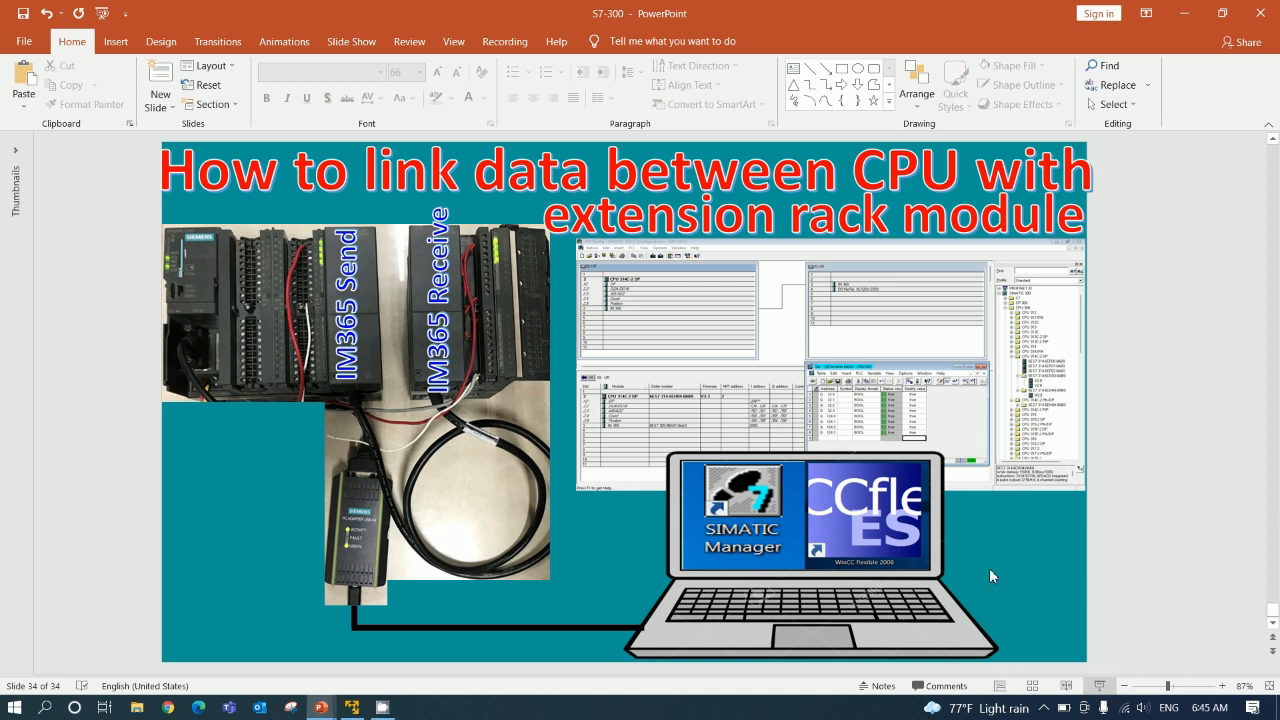
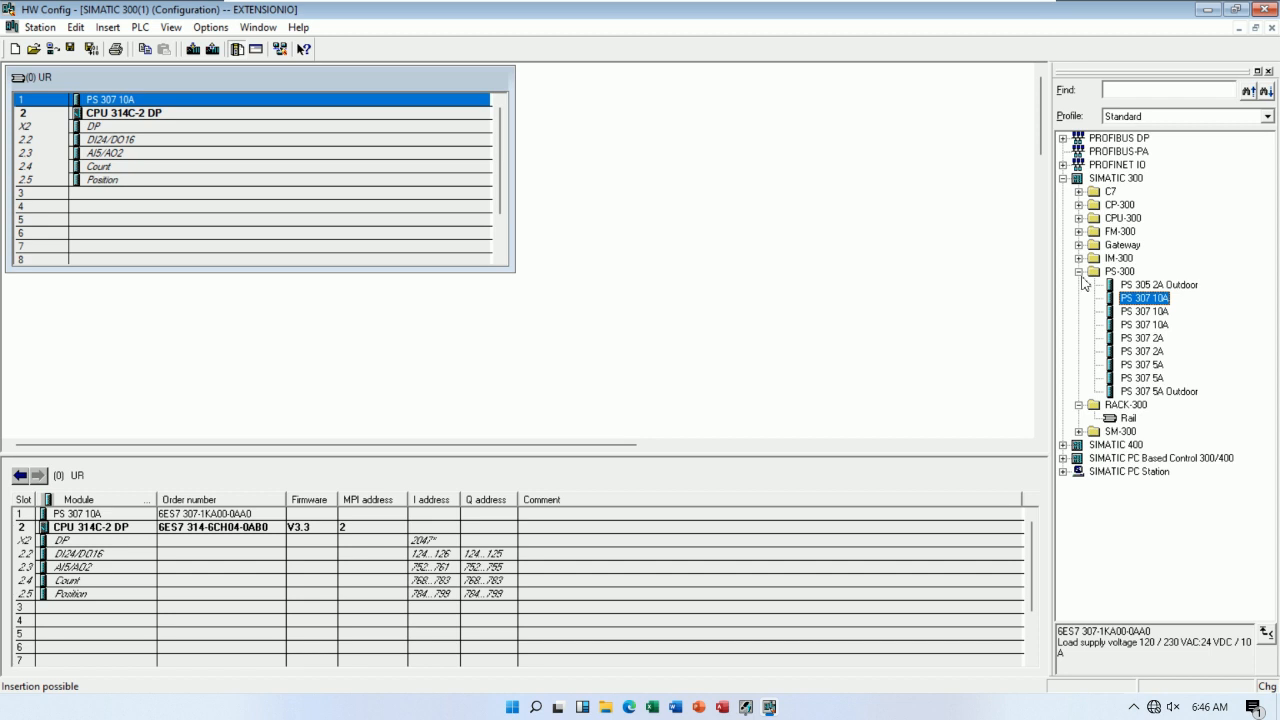
# Place the IM 365 IM S-R interface module, 6ES7 365-0BA01-0AA0, in slot 3 of rack 0 and shorten that rack's window.
pyautogui.click(1078, 272)
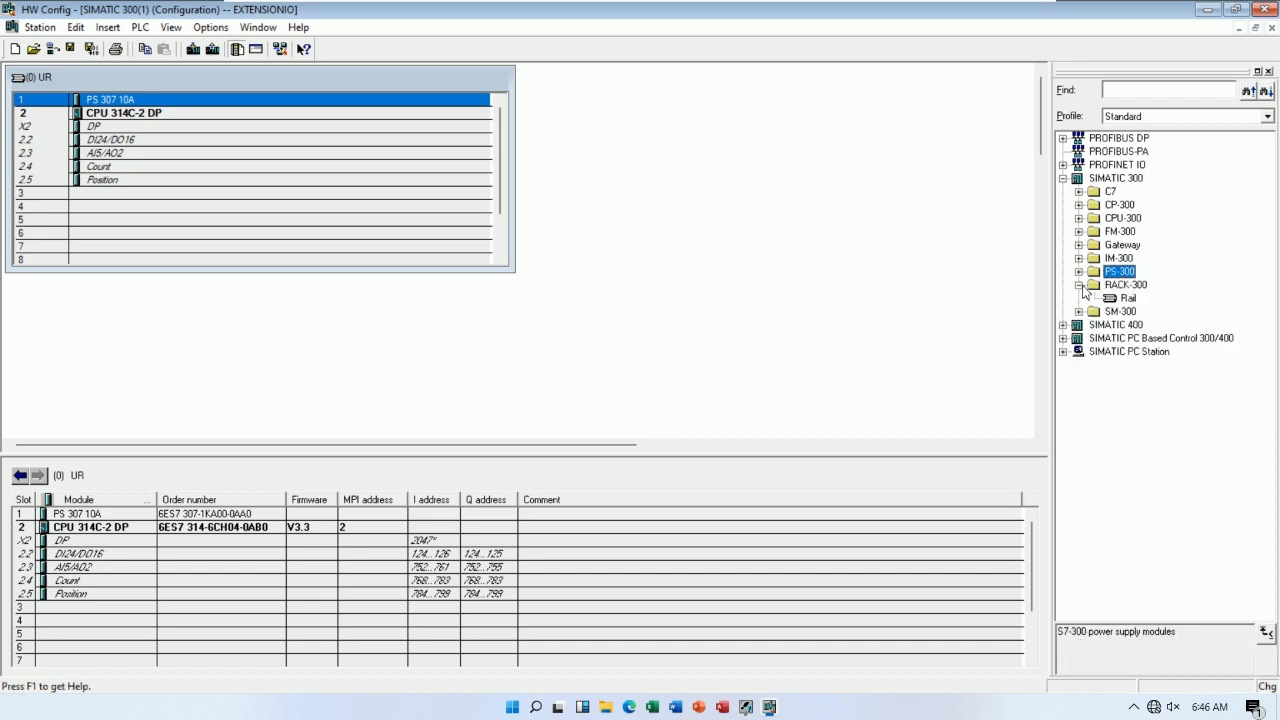
pyautogui.click(1079, 285)
pyautogui.click(1081, 262)
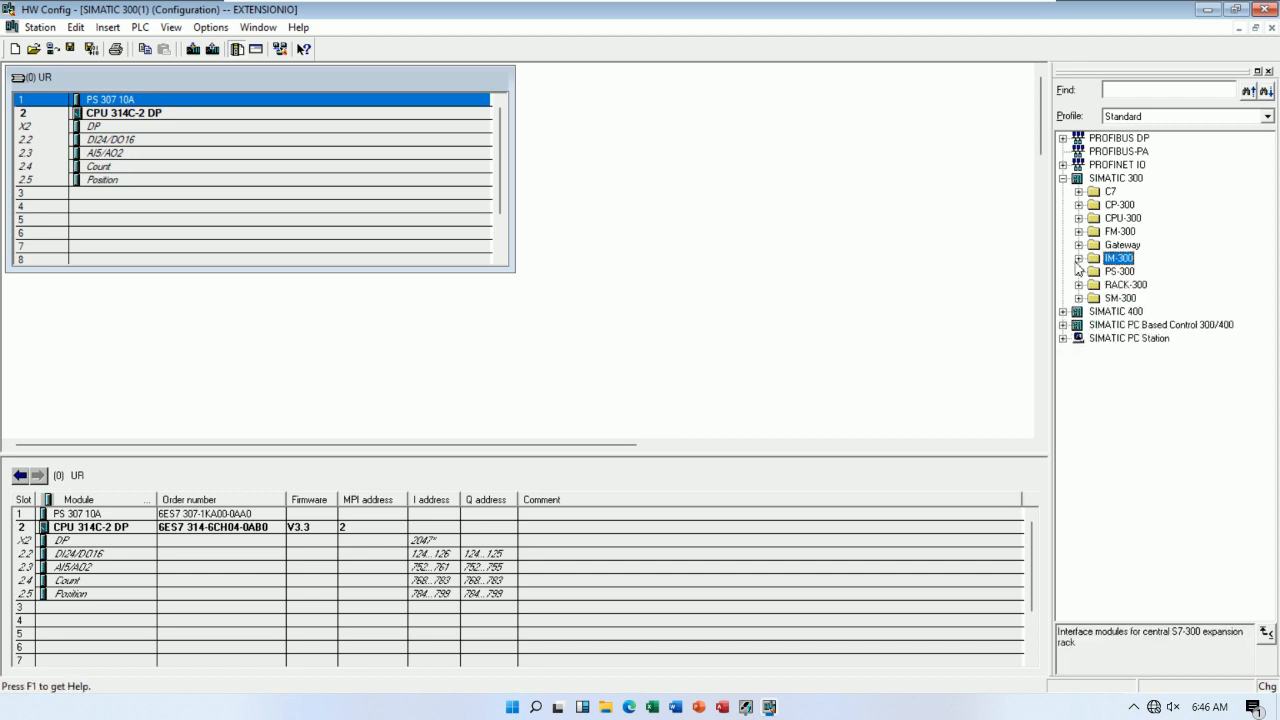
pyautogui.click(1078, 259)
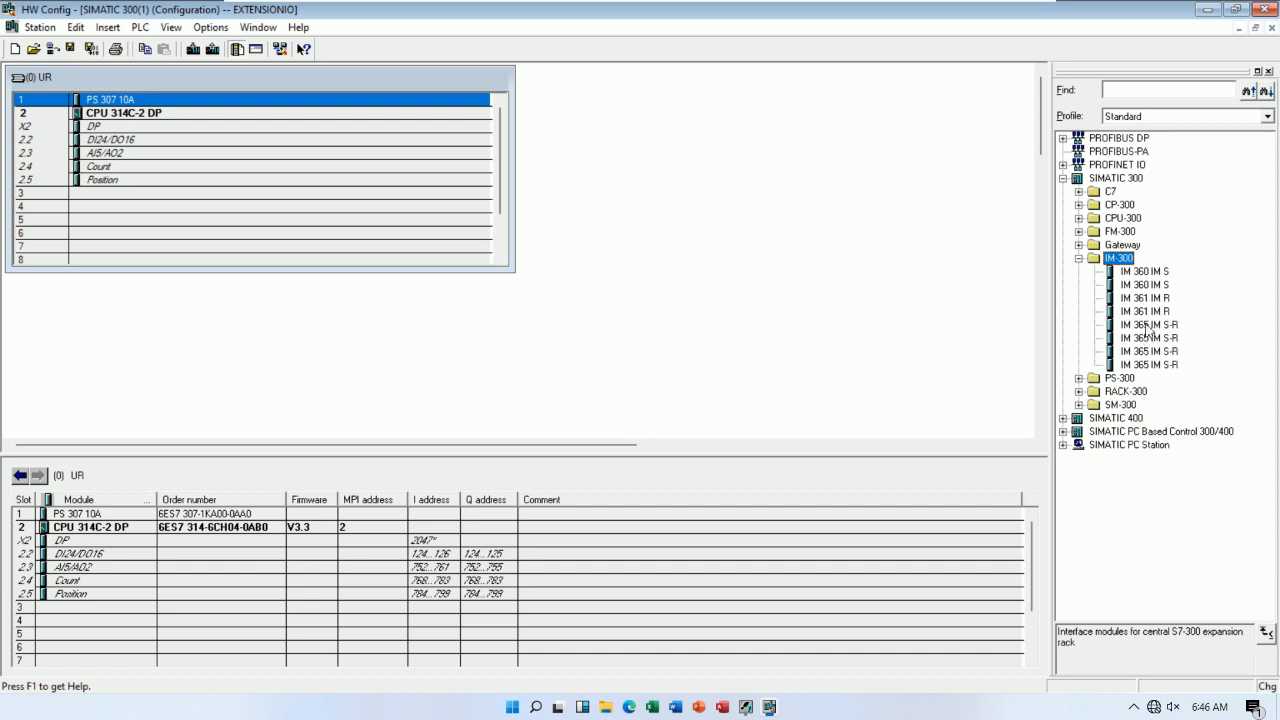
pyautogui.click(1147, 325)
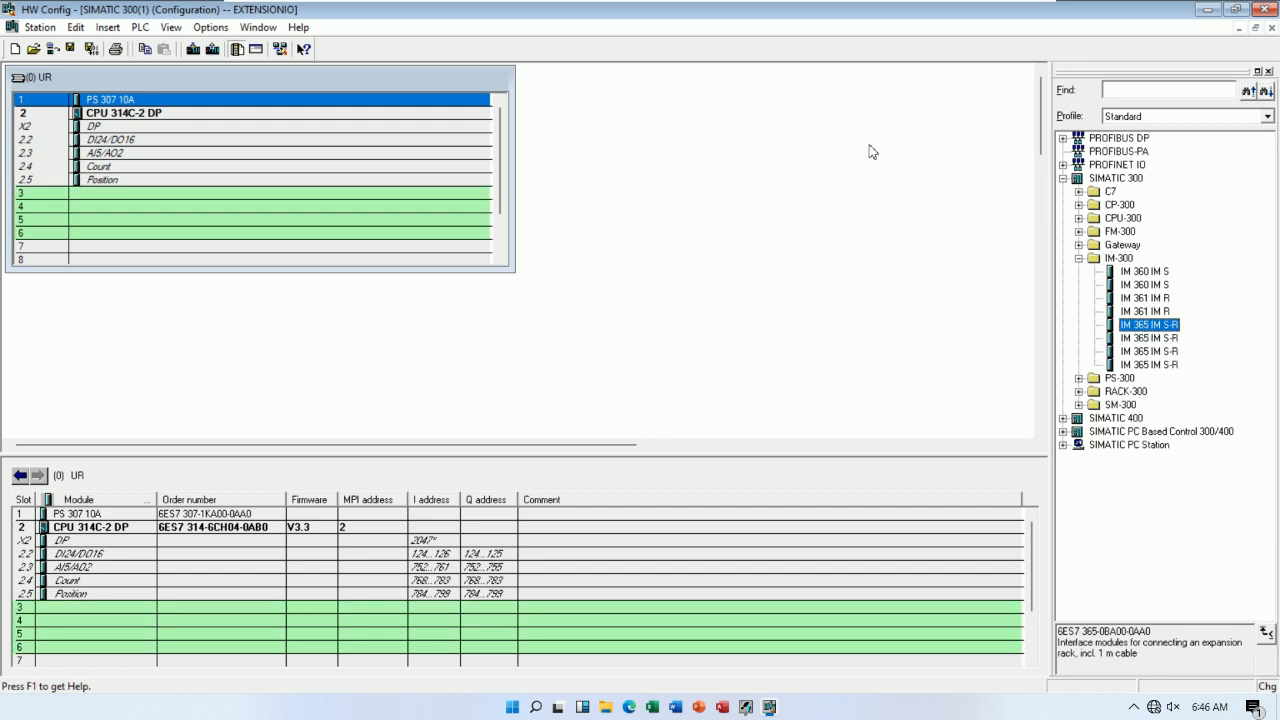
pyautogui.click(1137, 338)
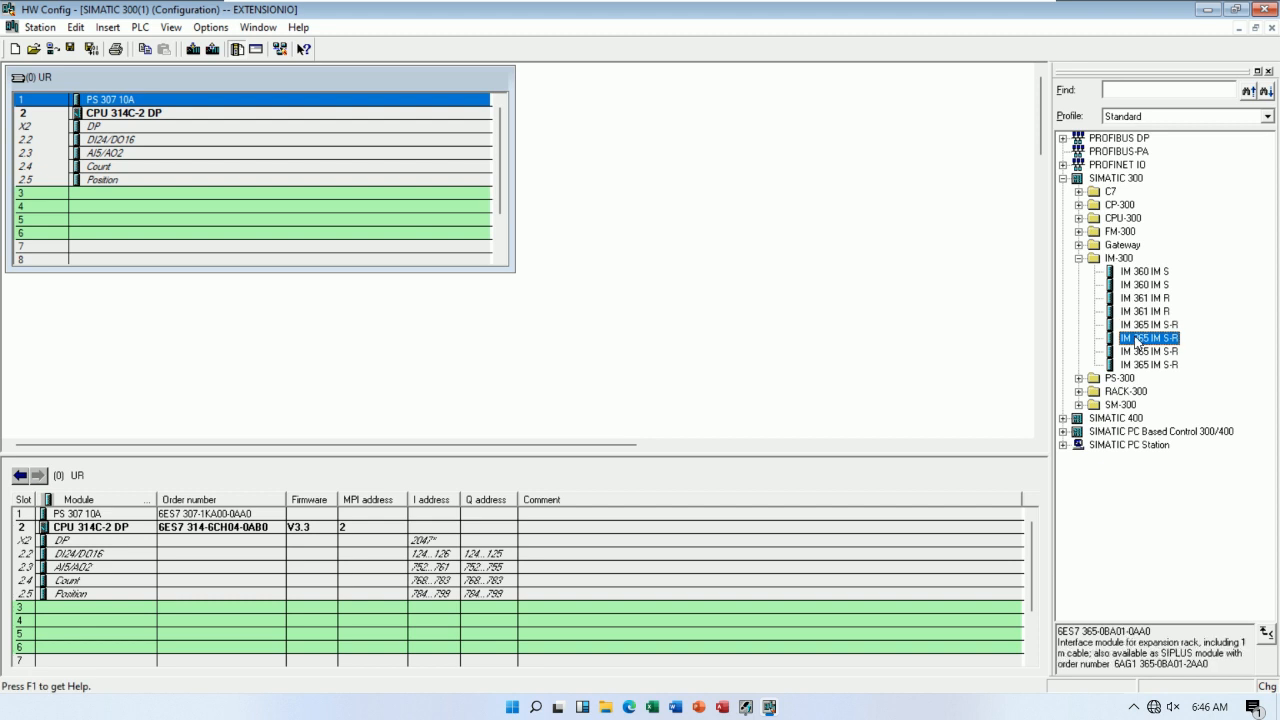
pyautogui.moveTo(1168, 631); pyautogui.dragTo(1064, 632)
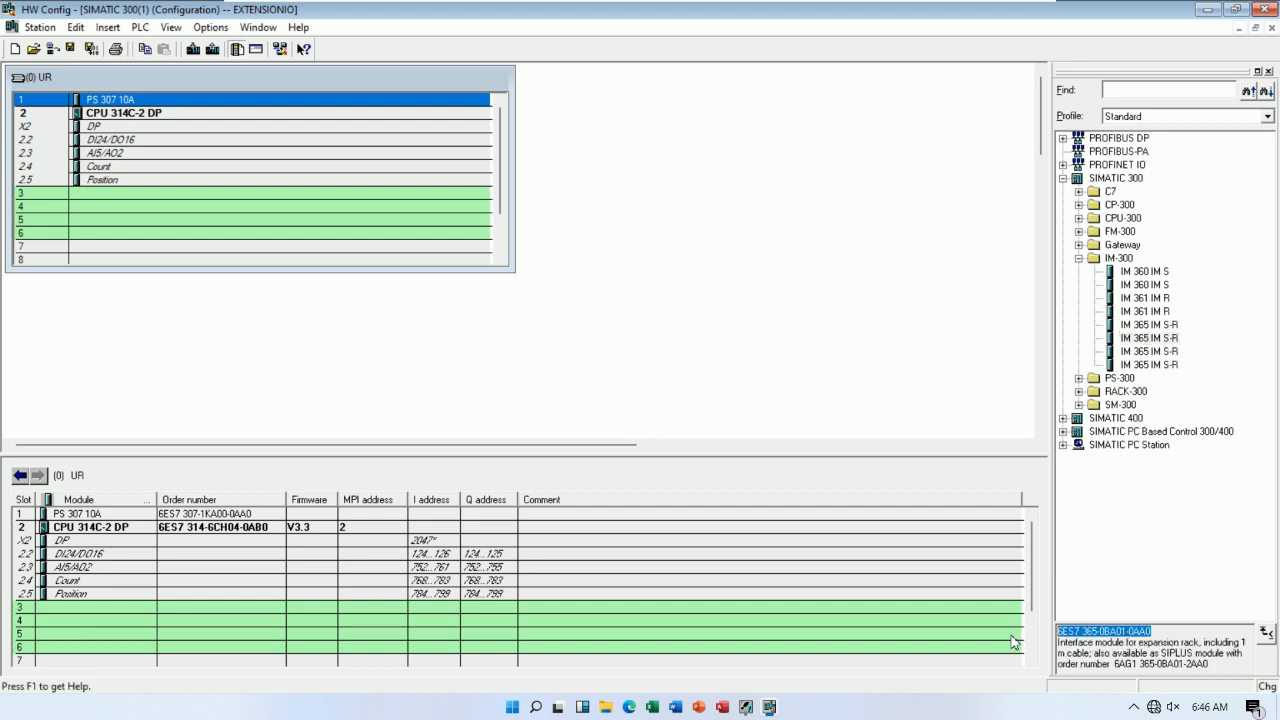
pyautogui.click(1083, 638)
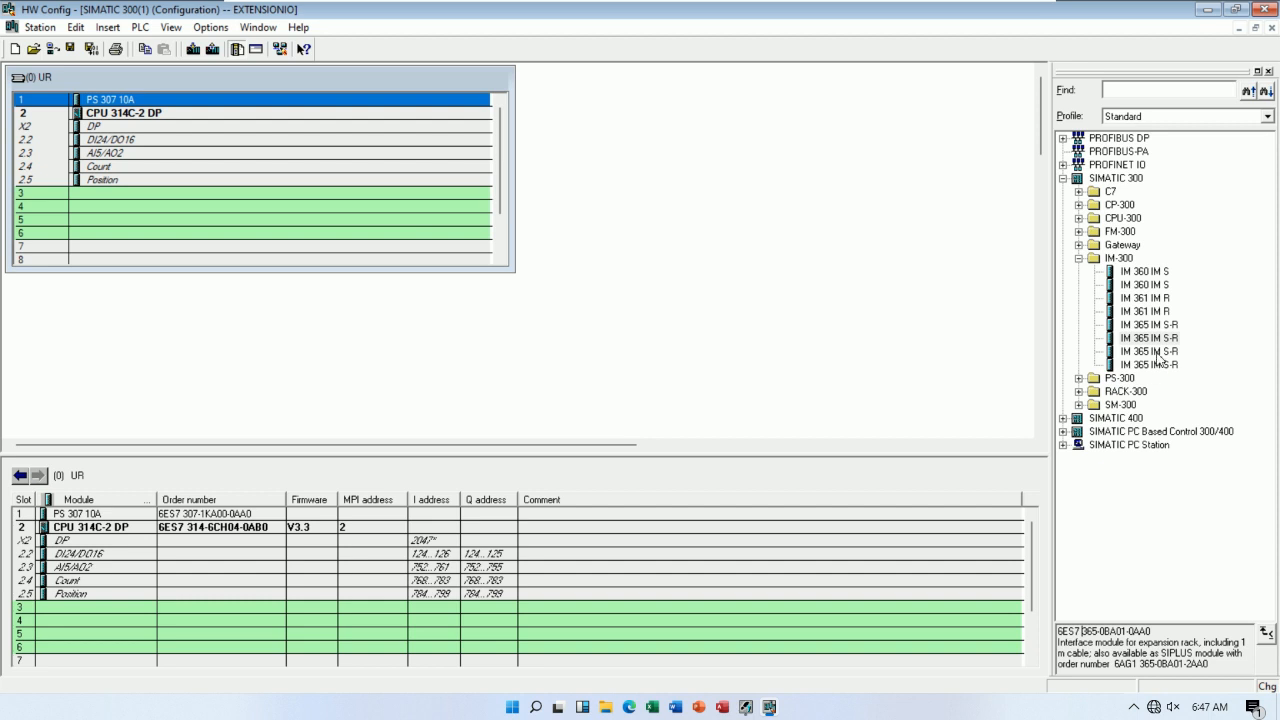
pyautogui.moveTo(1157, 340); pyautogui.dragTo(89, 175)
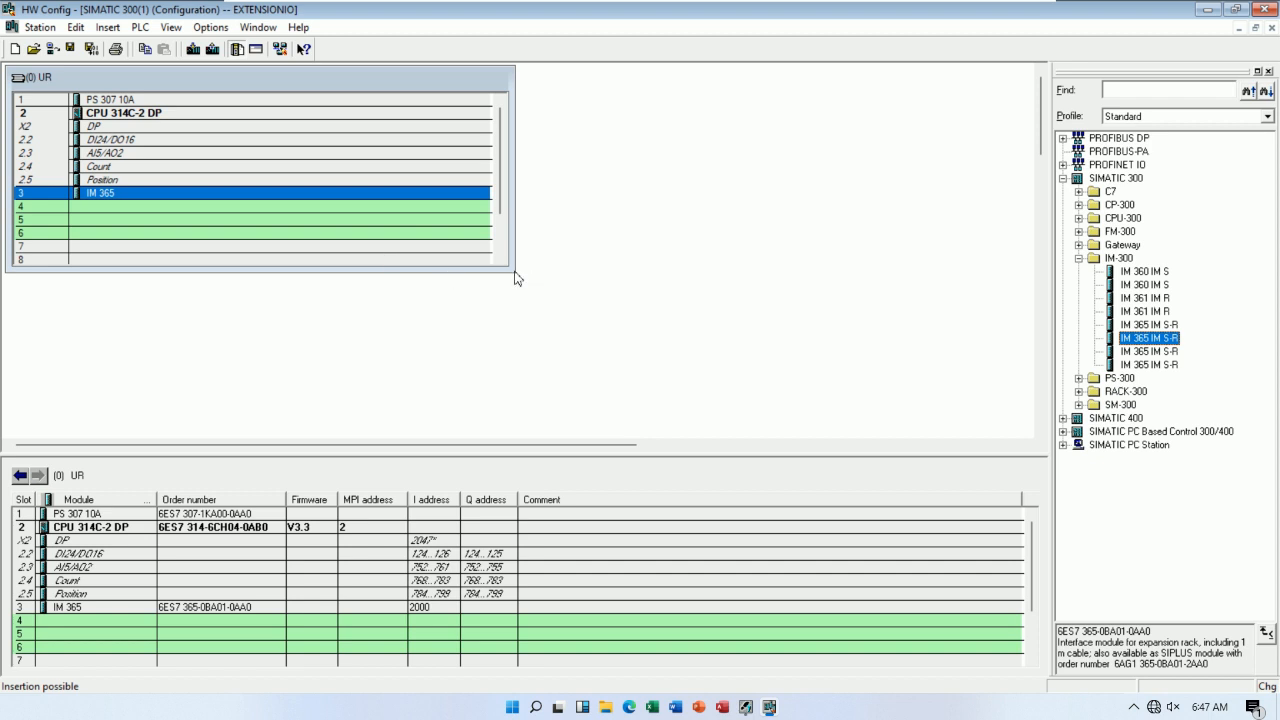
pyautogui.moveTo(515, 273); pyautogui.dragTo(520, 242)
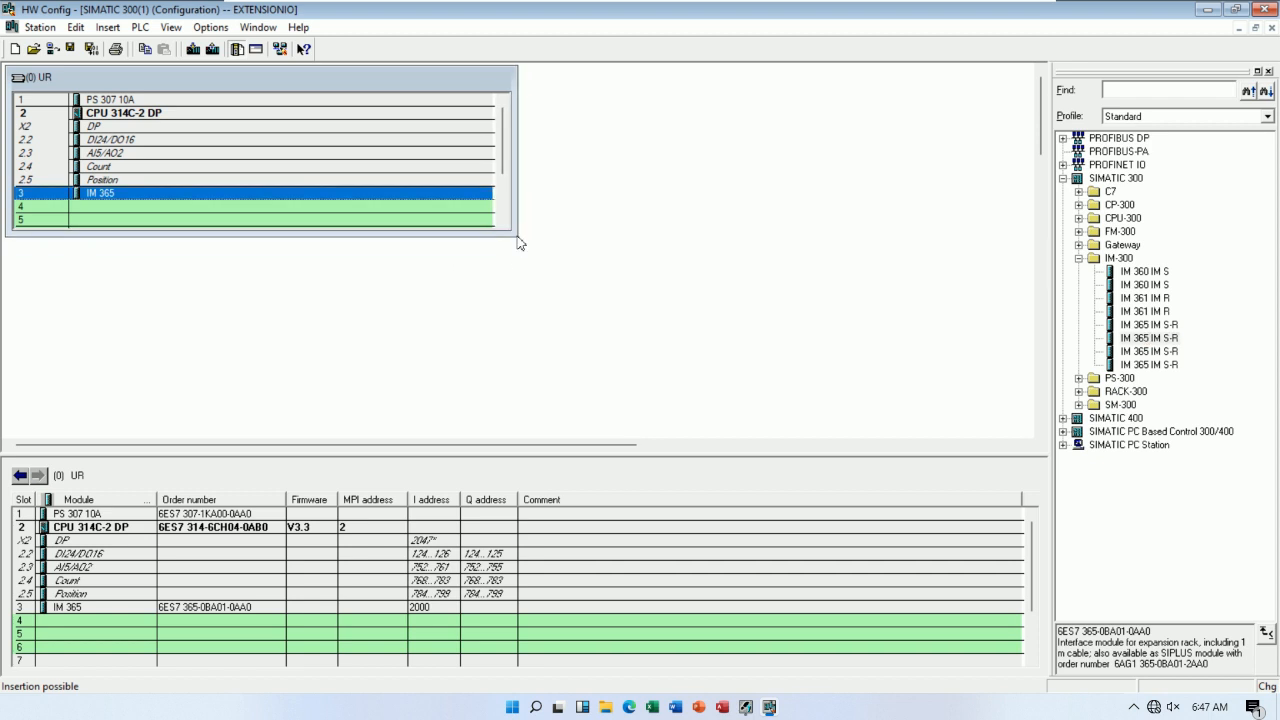
pyautogui.click(520, 242)
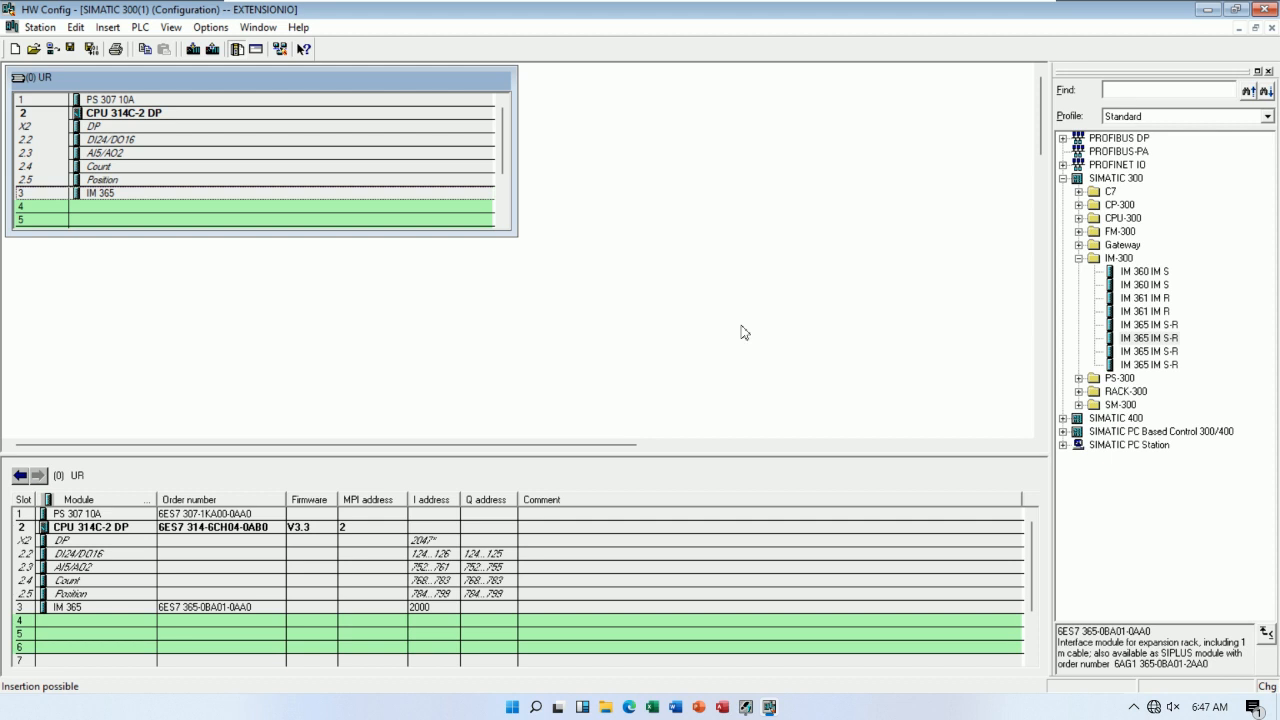
# Check the IM 365 order number on the PowerPoint slide, return to HW Config and add a second RACK-300 Rail beside rack 0.
pyautogui.click(994, 7)
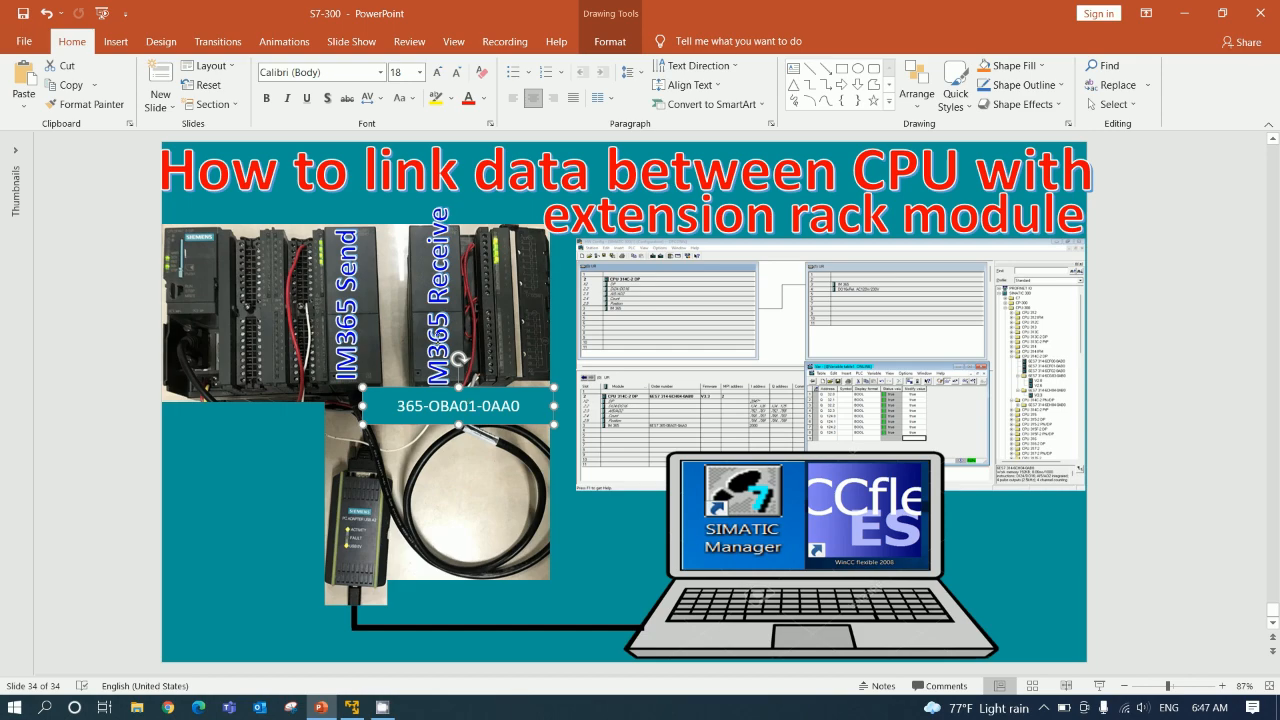
pyautogui.click(351, 707)
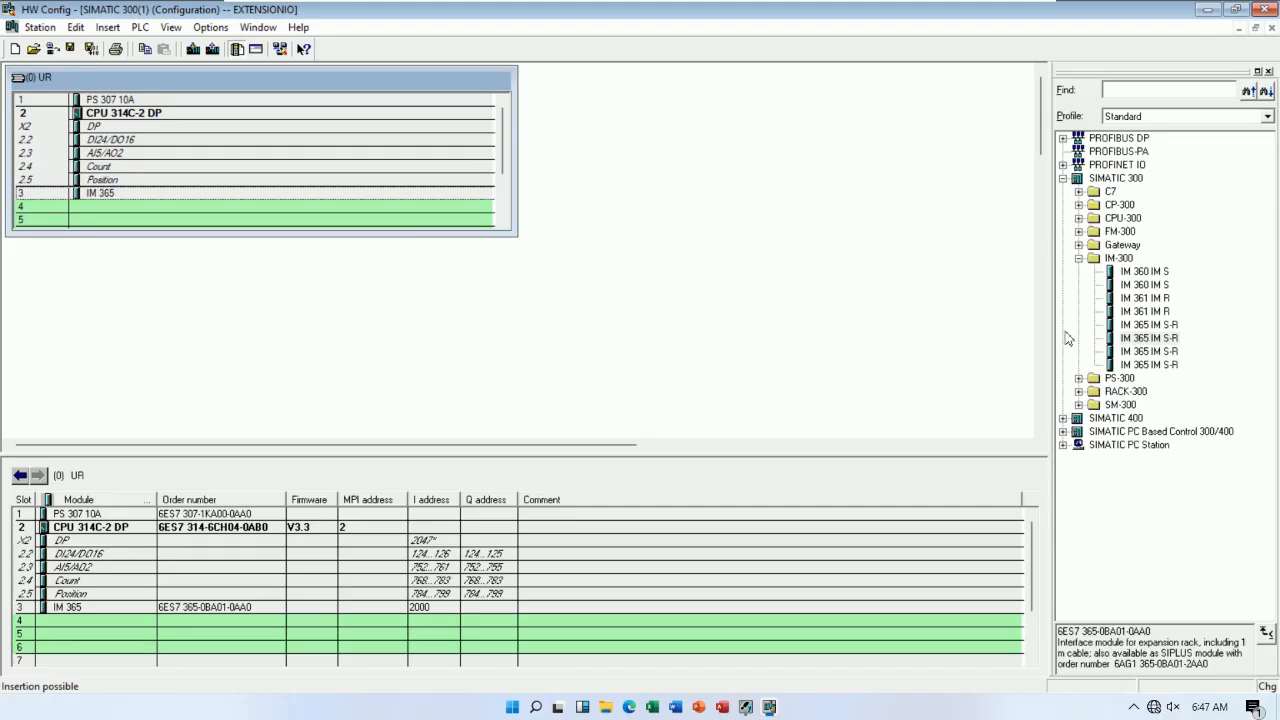
pyautogui.click(1080, 259)
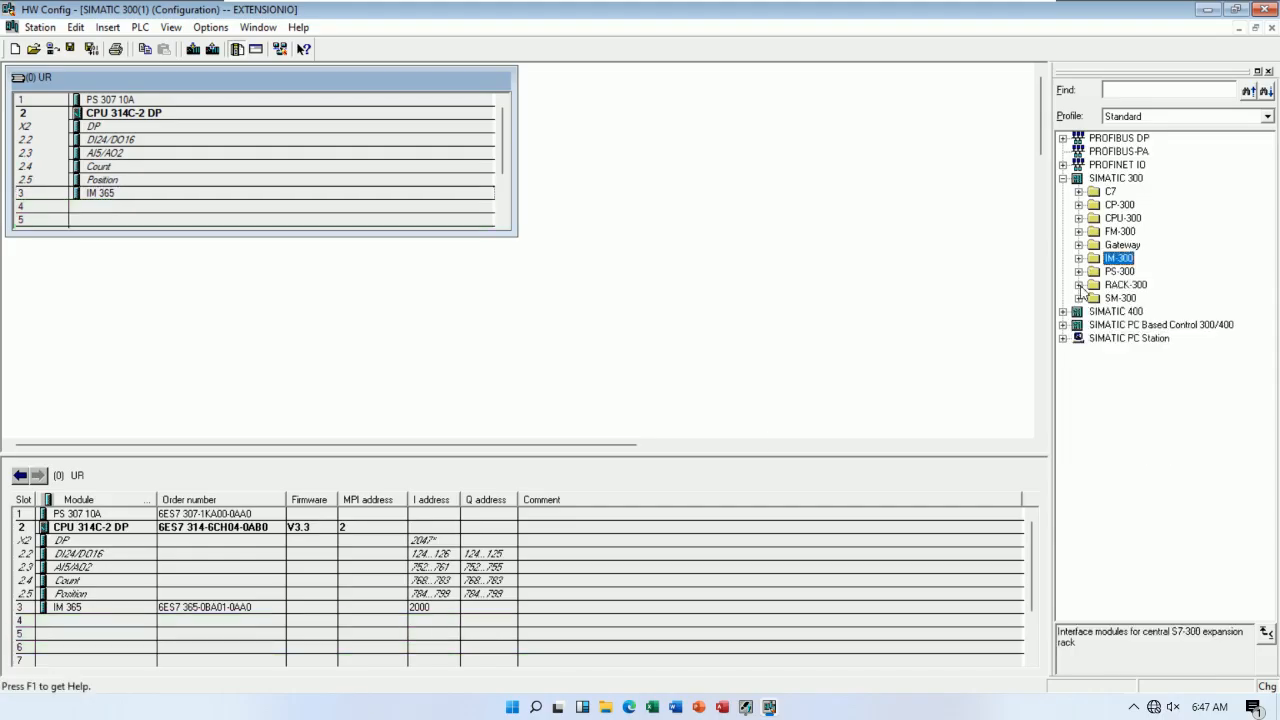
pyautogui.click(1079, 284)
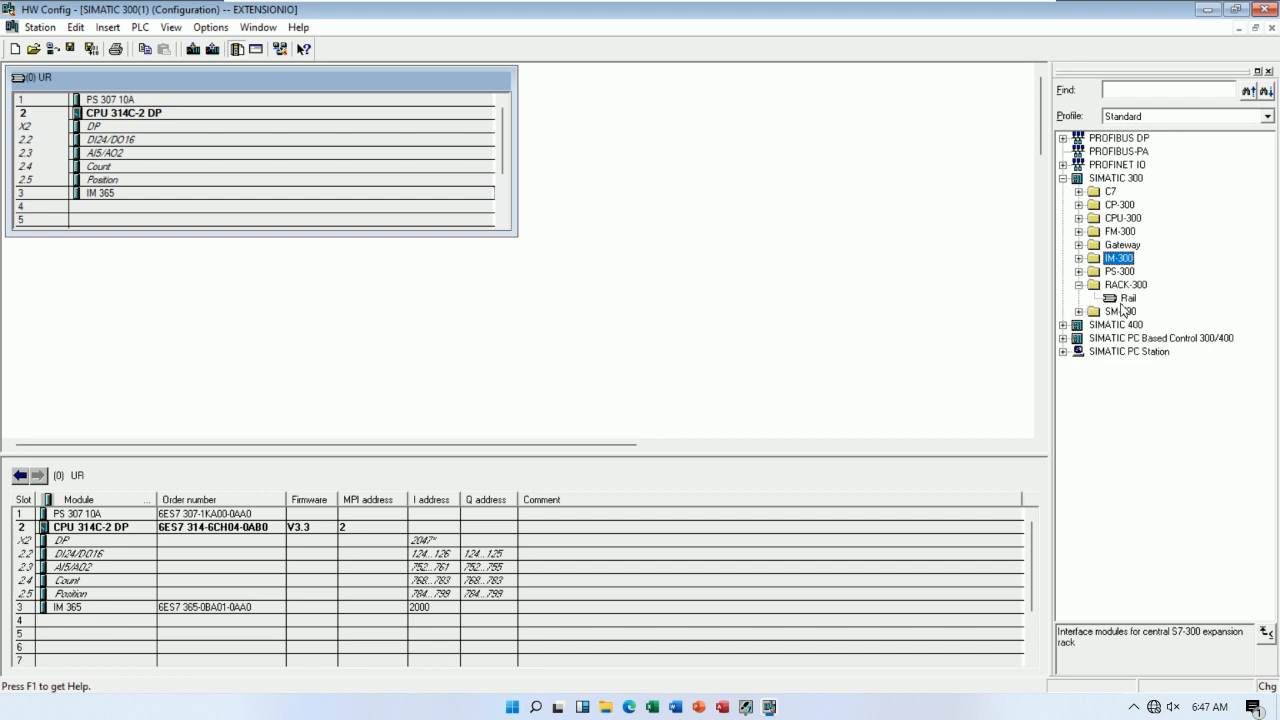
pyautogui.click(1127, 298)
pyautogui.click(620, 94)
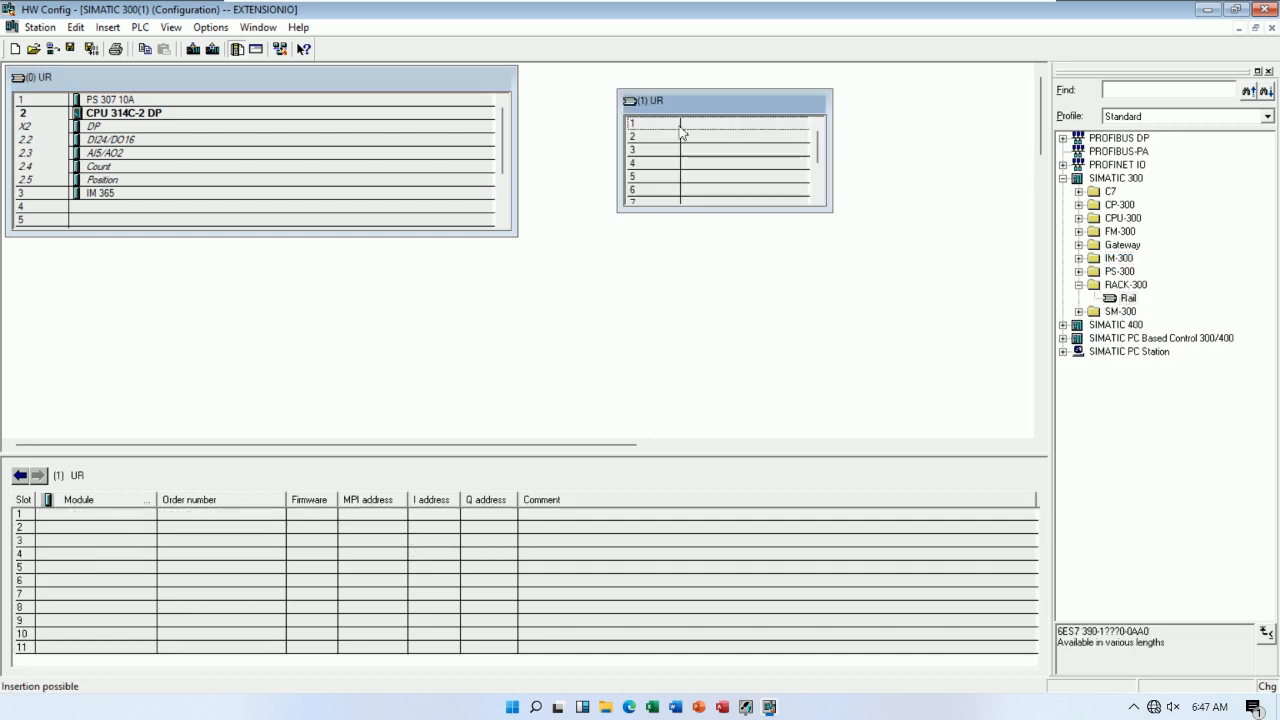
# Move the rack 1 window close to rack 0, enlarge it to list all its slots, and make the rack 0 window taller.
pyautogui.moveTo(681, 114); pyautogui.dragTo(607, 92)
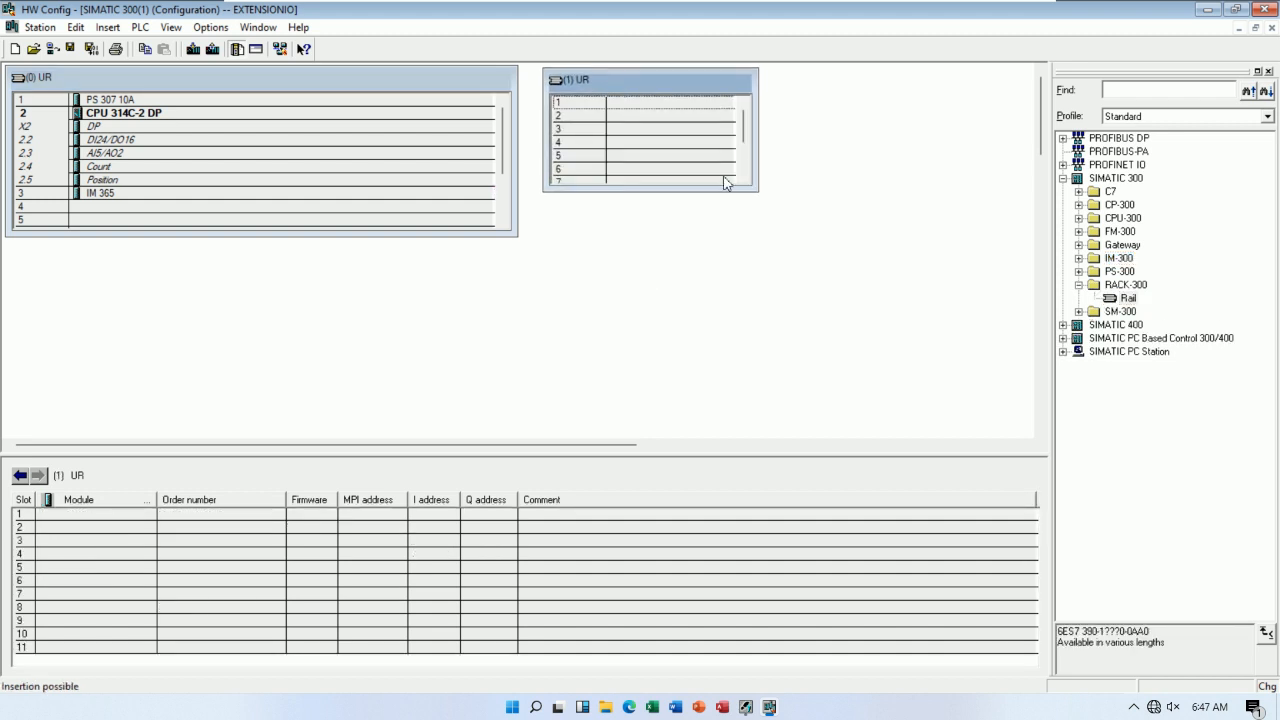
pyautogui.moveTo(757, 190); pyautogui.dragTo(1047, 242)
pyautogui.moveTo(599, 246); pyautogui.dragTo(604, 293)
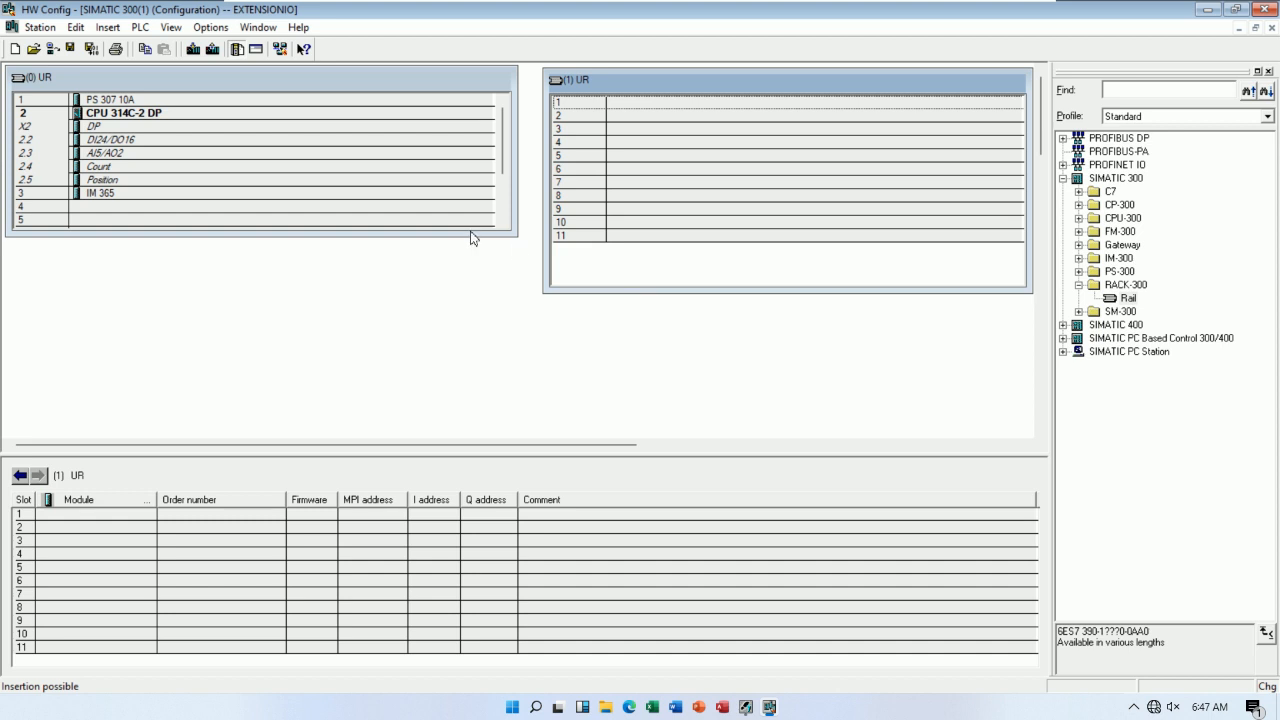
pyautogui.moveTo(470, 239); pyautogui.dragTo(483, 295)
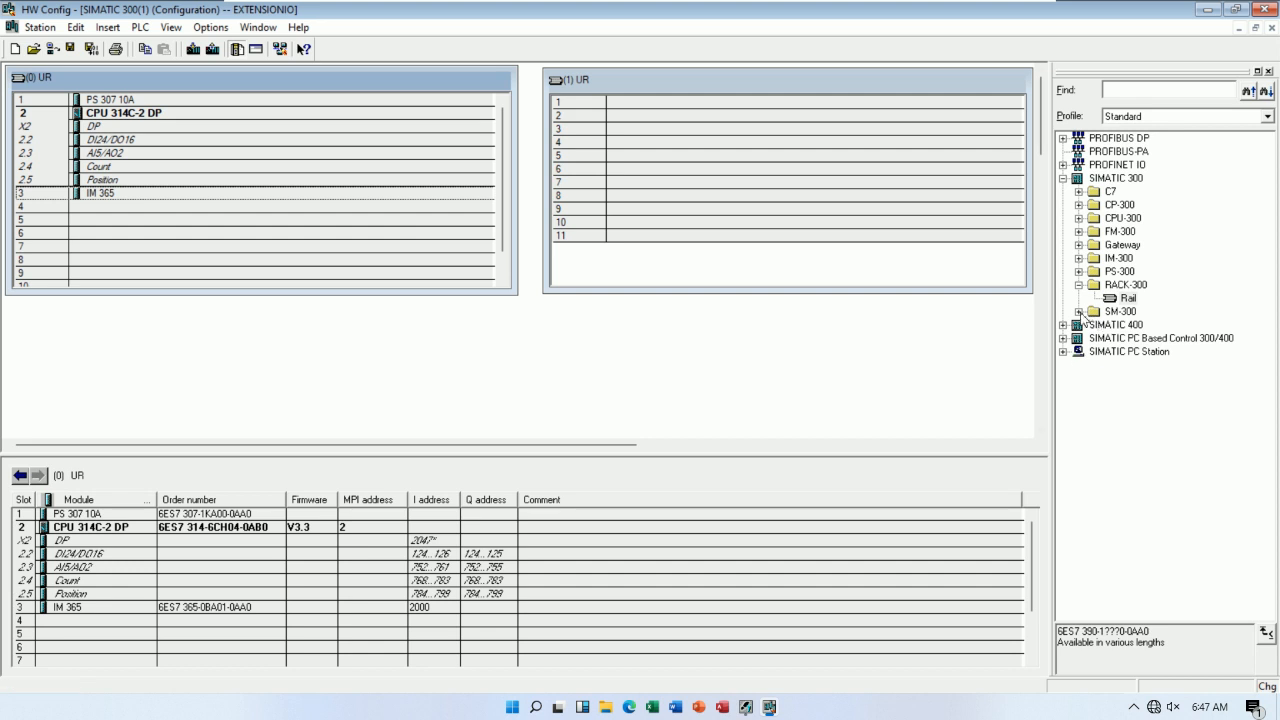
# Place an IM 365 IM S-R interface module, 6ES7 365-0BA01-0AA0, in slot 3 of rack 1.
pyautogui.click(1078, 258)
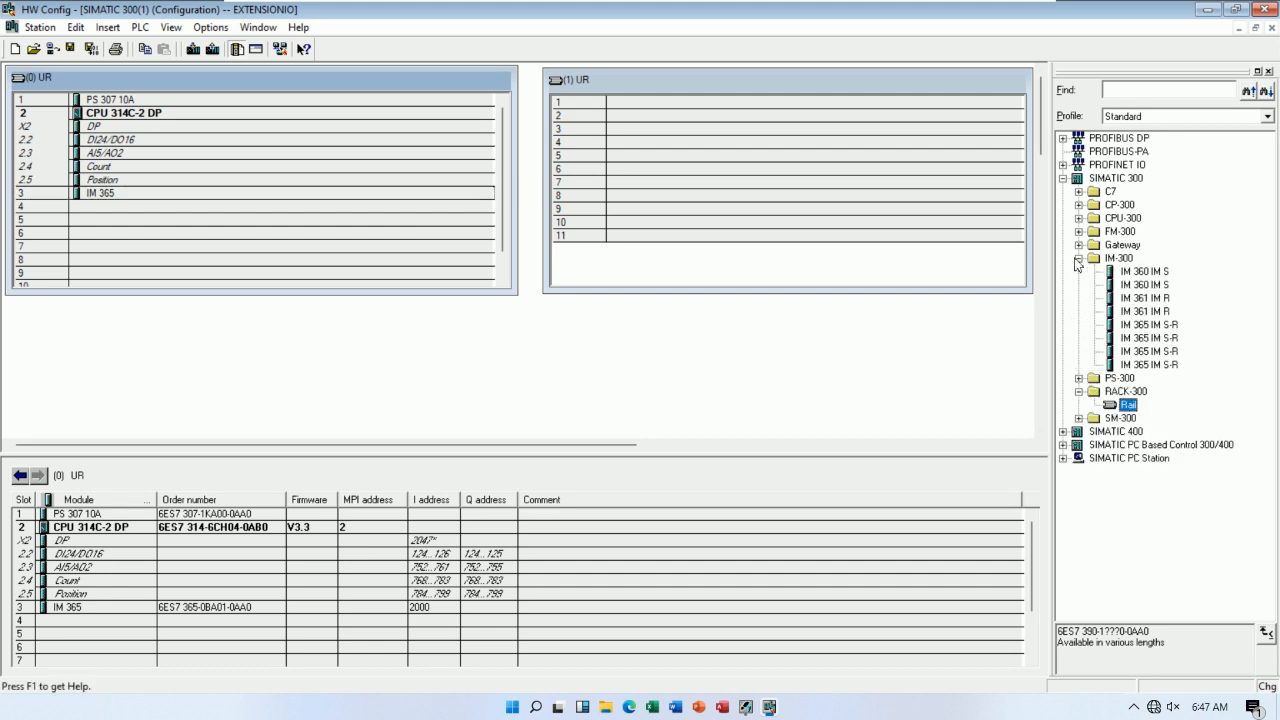
pyautogui.click(1153, 340)
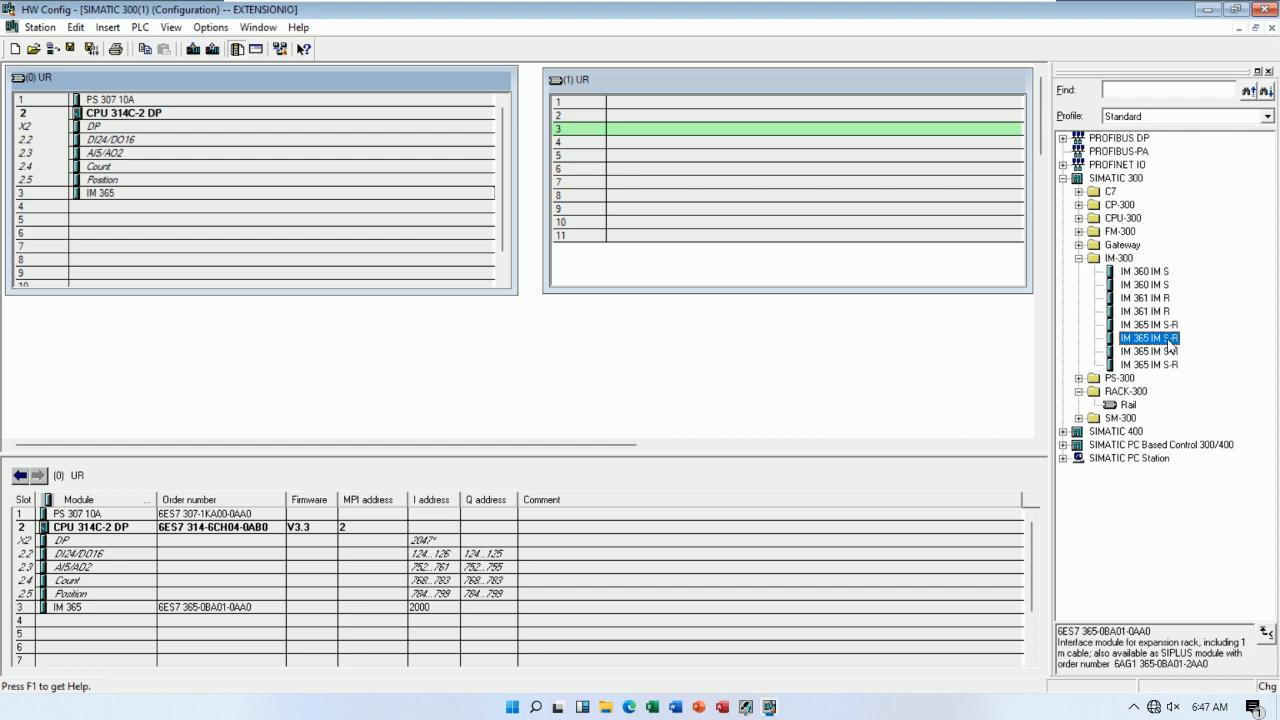
pyautogui.moveTo(1169, 345); pyautogui.dragTo(686, 137)
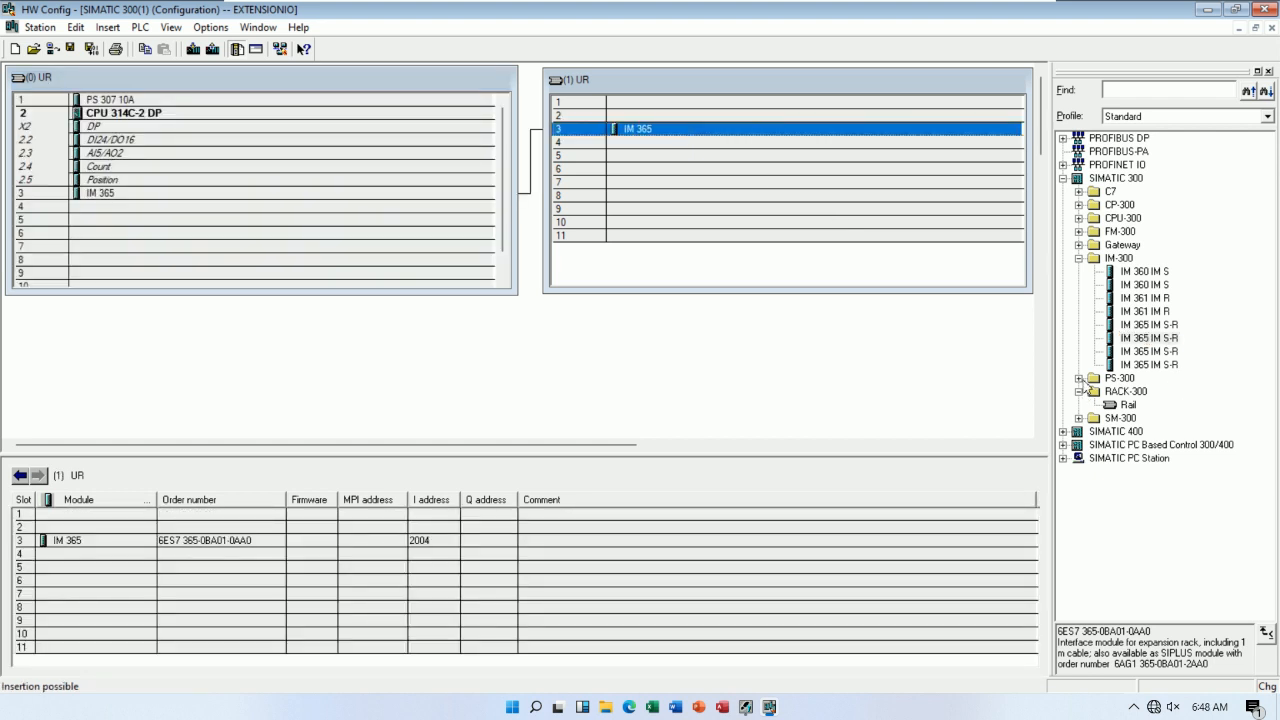
# Check which slot of rack 1 accepts the PS 307 10A power supply, 6ES7 307-1KA00-0AA0, without placing the module.
pyautogui.click(1079, 378)
pyautogui.click(1140, 405)
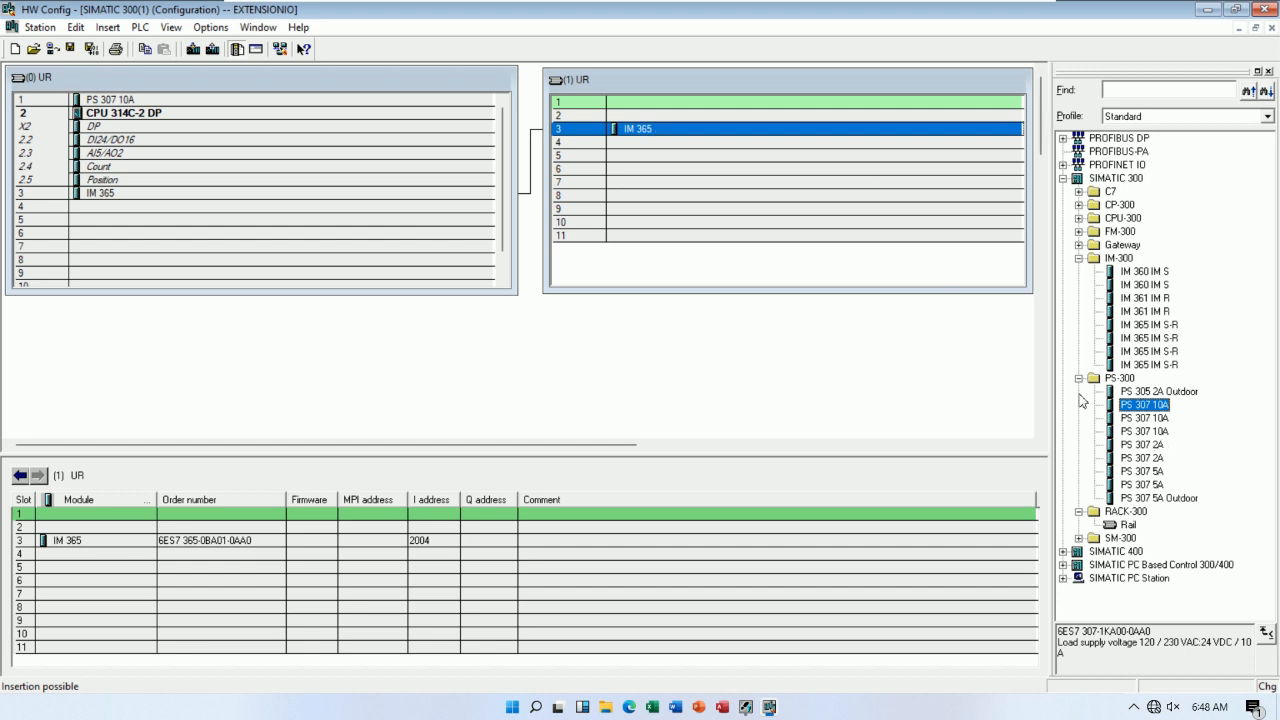
pyautogui.click(1079, 378)
pyautogui.click(1079, 258)
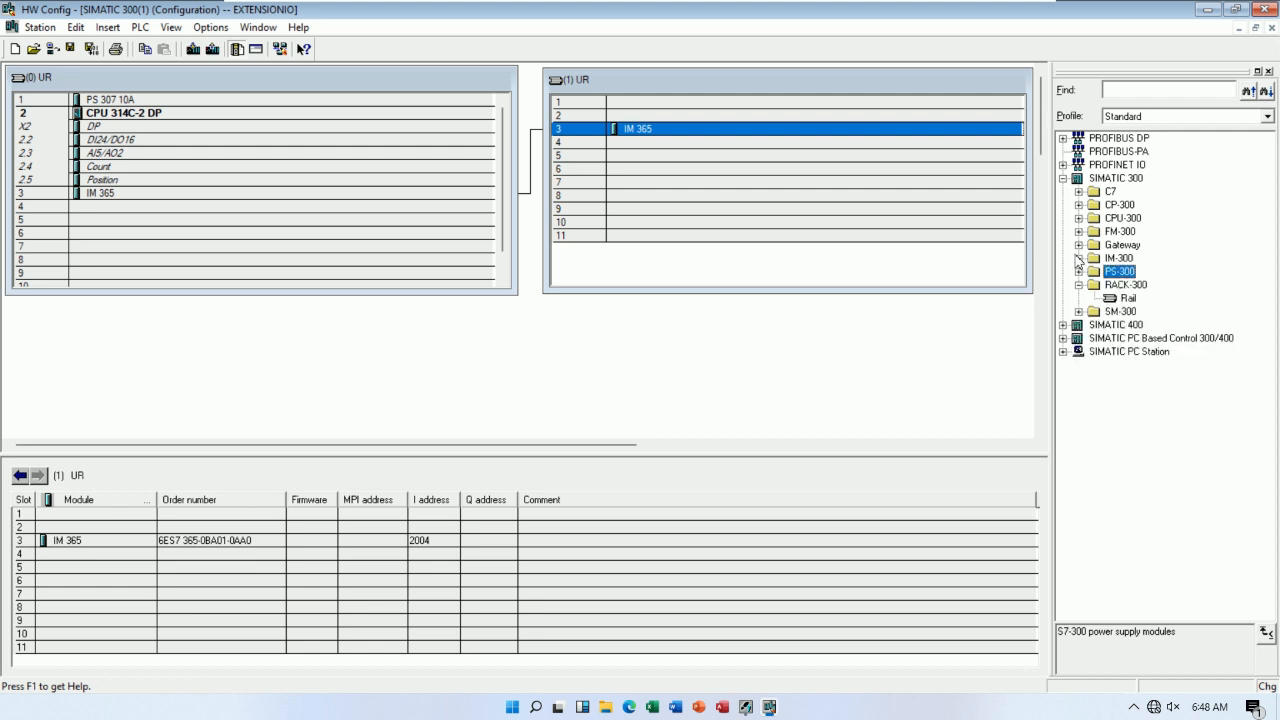
pyautogui.click(679, 347)
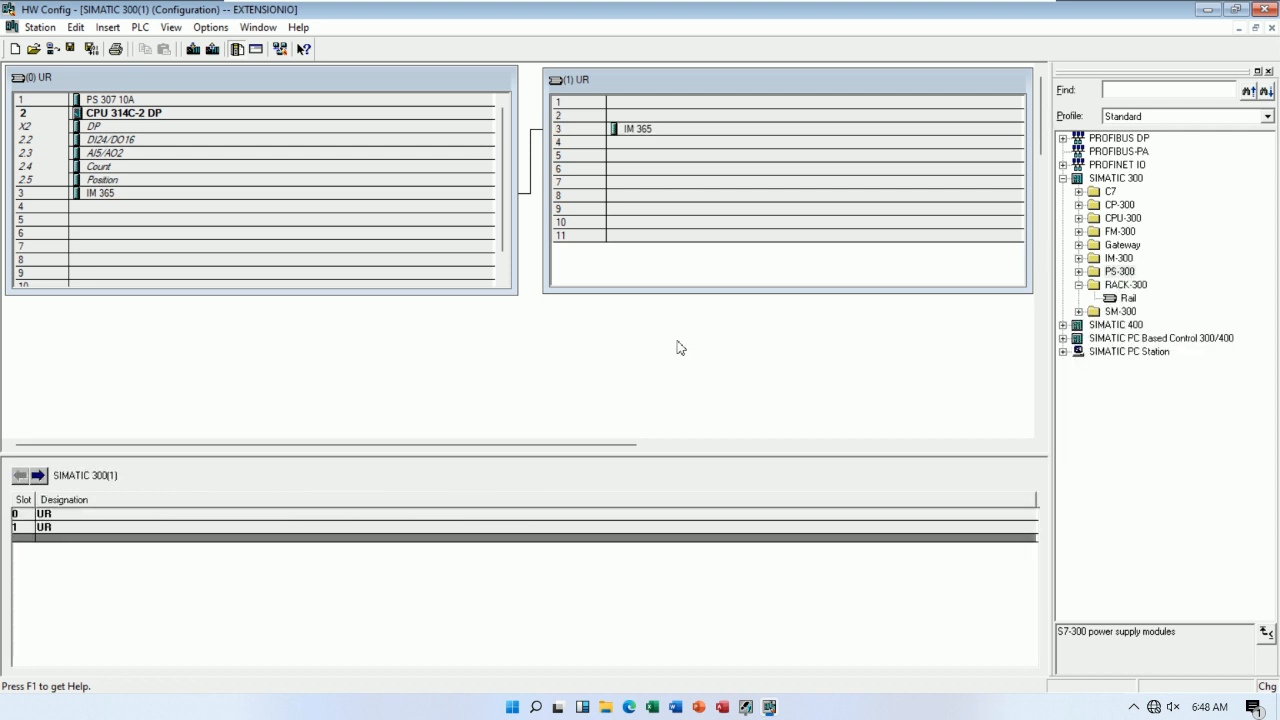
# Extend the rack 0 window to show all 11 slots and match the rack 1 window's height to it.
pyautogui.moveTo(416, 296); pyautogui.dragTo(420, 317)
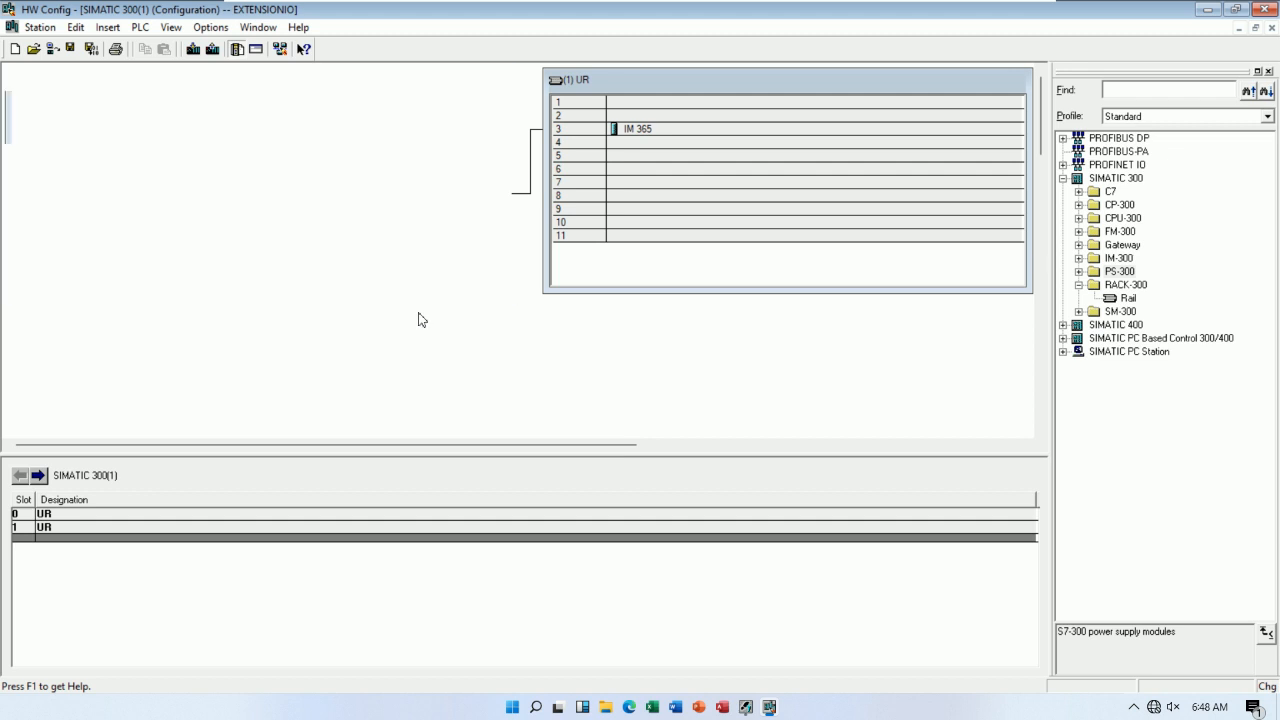
pyautogui.click(437, 296)
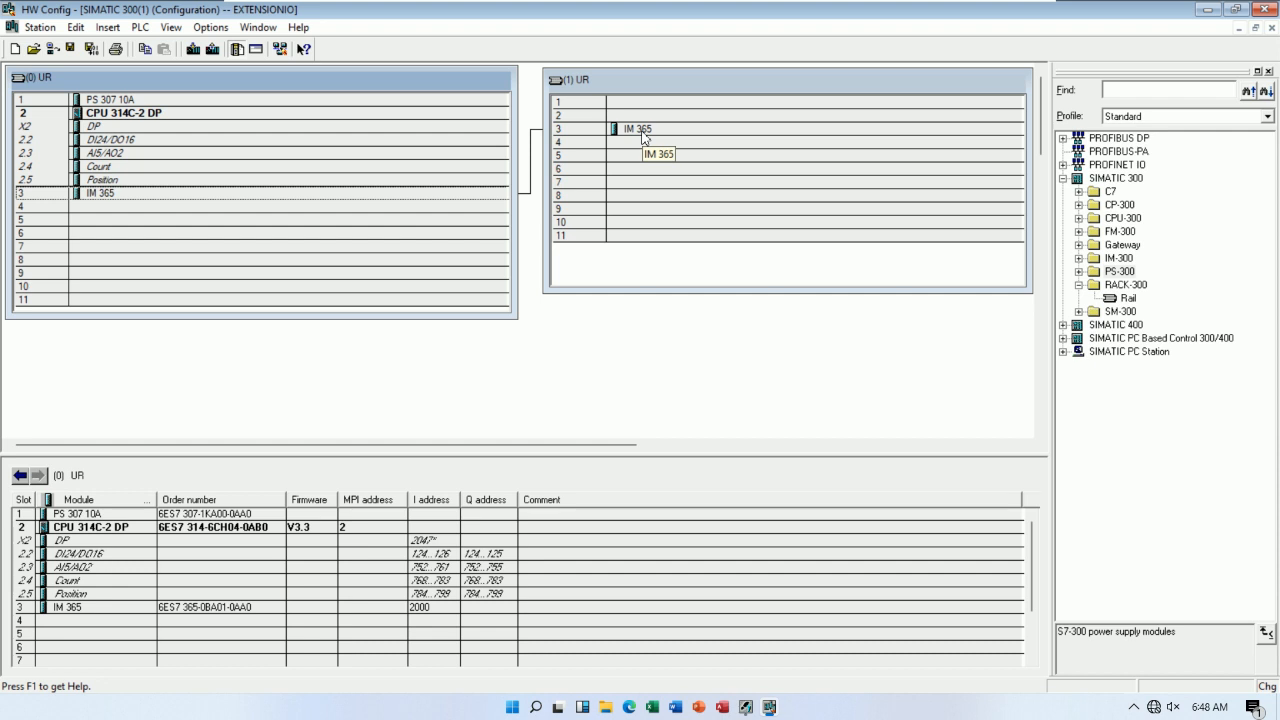
pyautogui.click(415, 247)
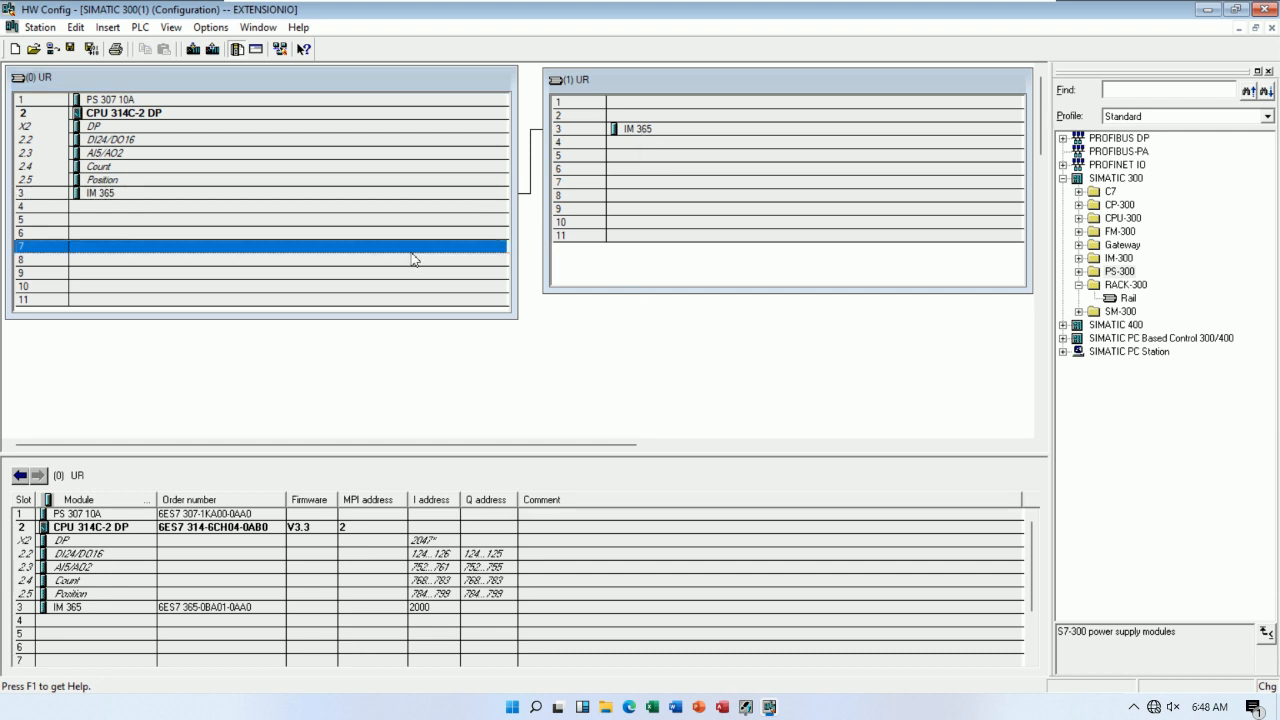
pyautogui.click(497, 221)
pyautogui.click(696, 185)
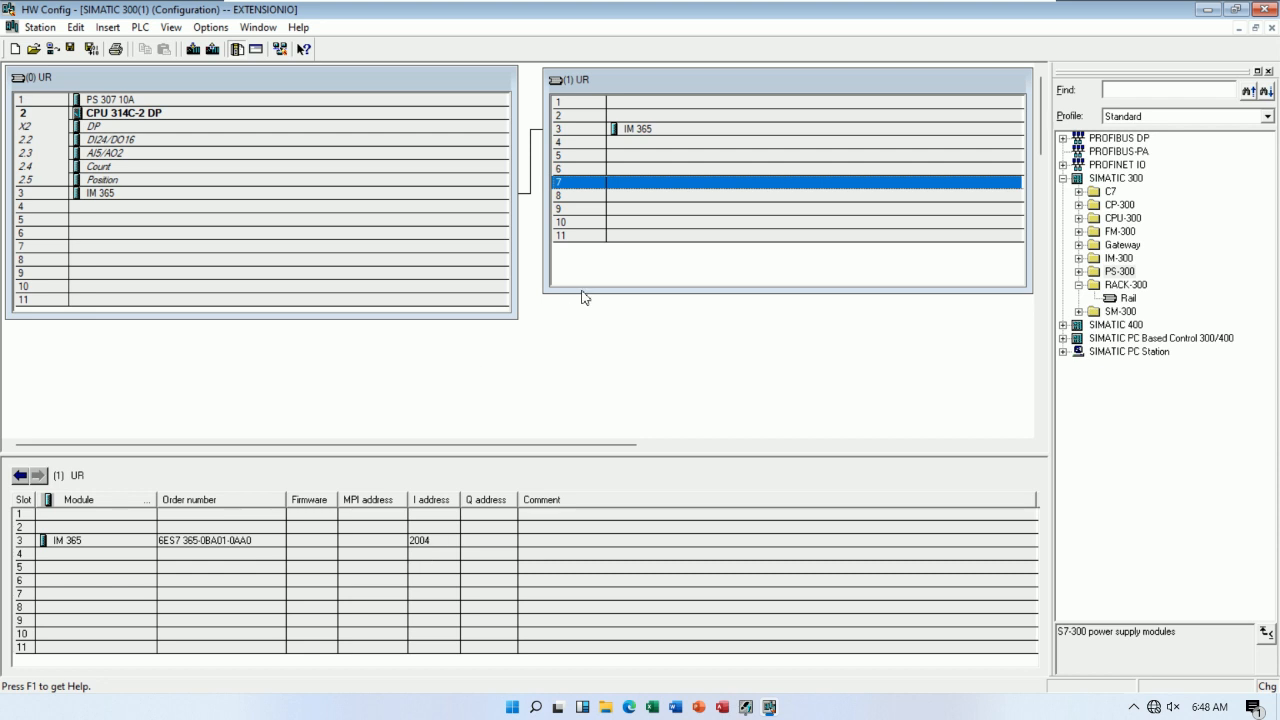
pyautogui.moveTo(585, 293); pyautogui.dragTo(584, 322)
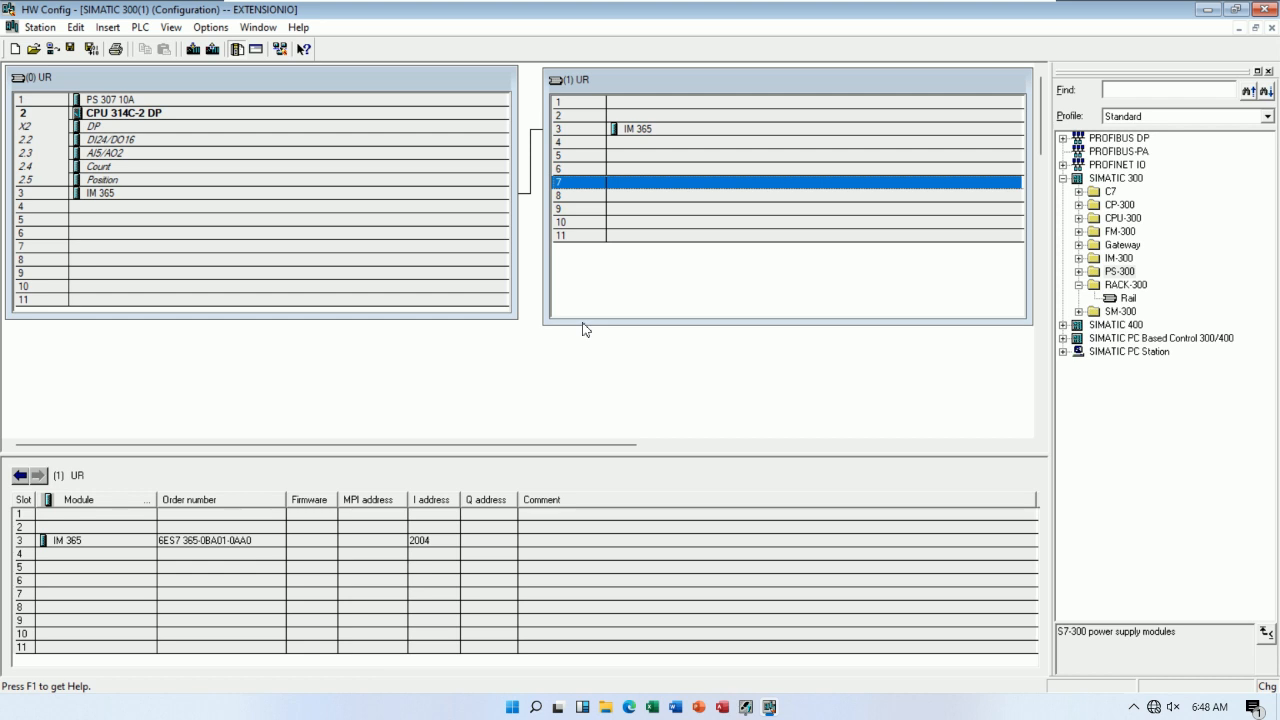
pyautogui.click(583, 322)
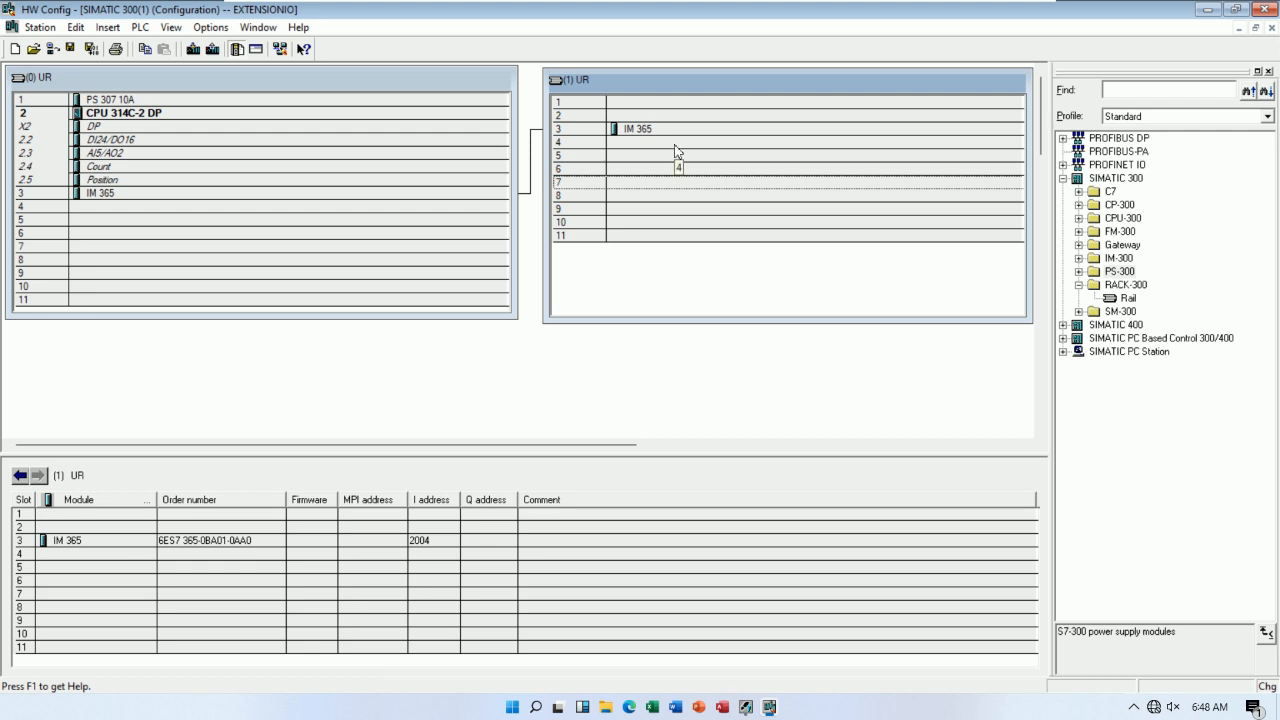
# Place the SM 322 DO16xRel. AC120V/230V module, 6ES7 322-1HH01-0AA0, in slot 4 of rack 1 and compare both racks' module addresses.
pyautogui.click(994, 15)
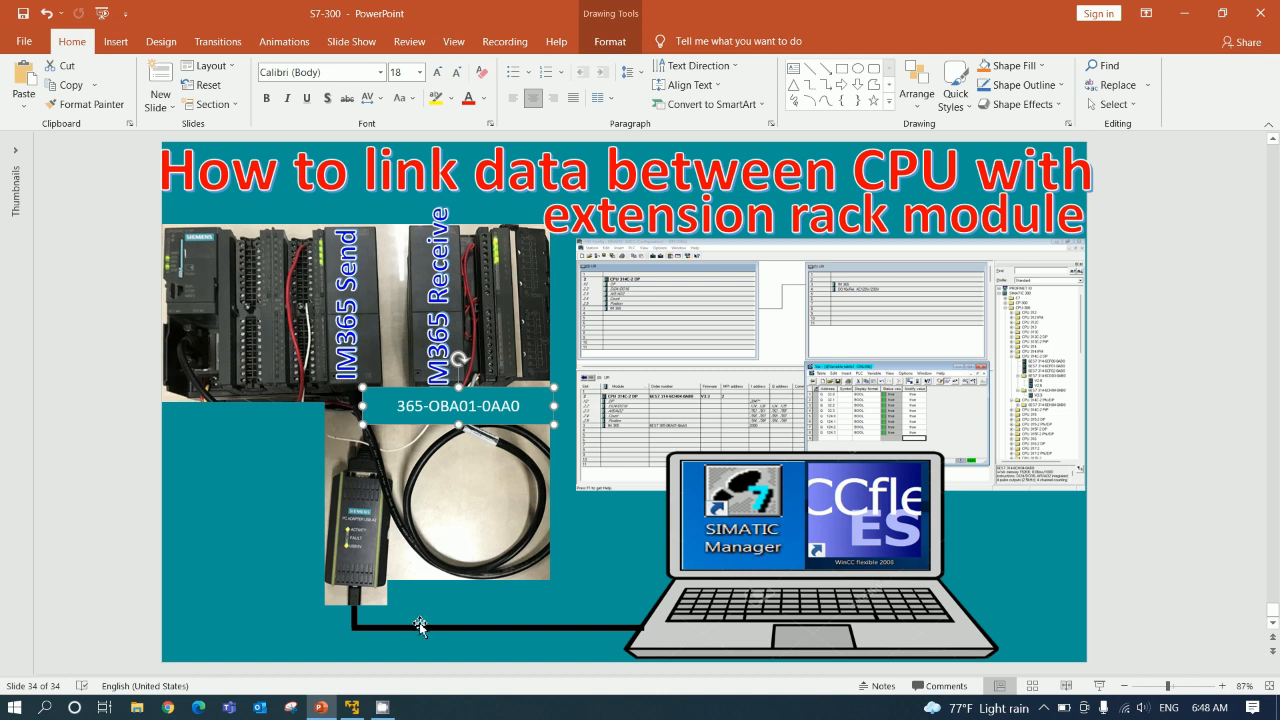
pyautogui.click(350, 706)
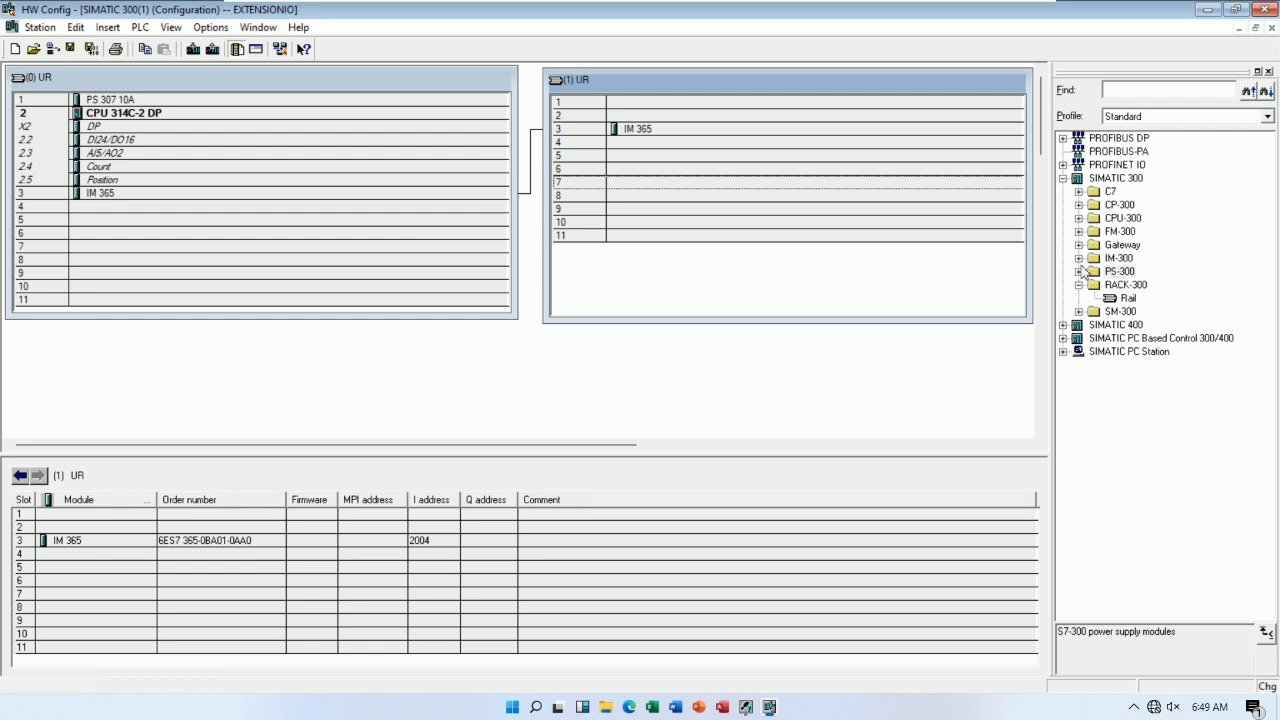
pyautogui.click(1079, 311)
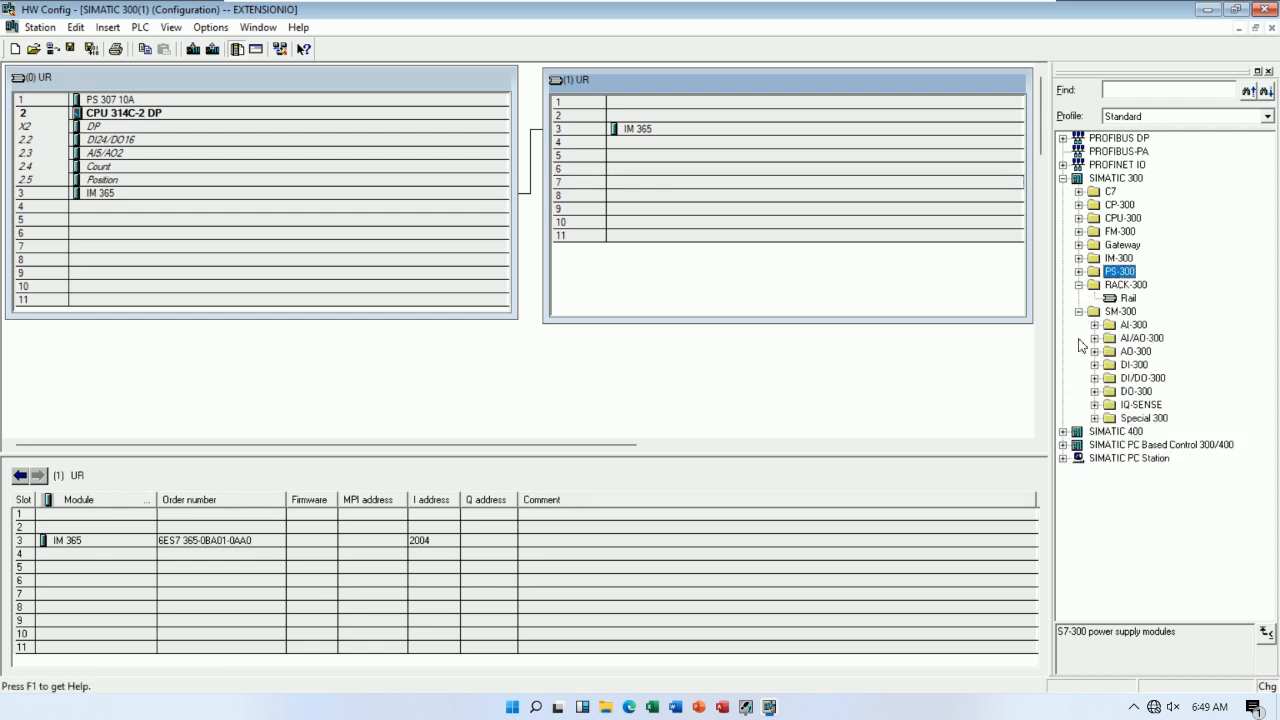
pyautogui.click(1094, 391)
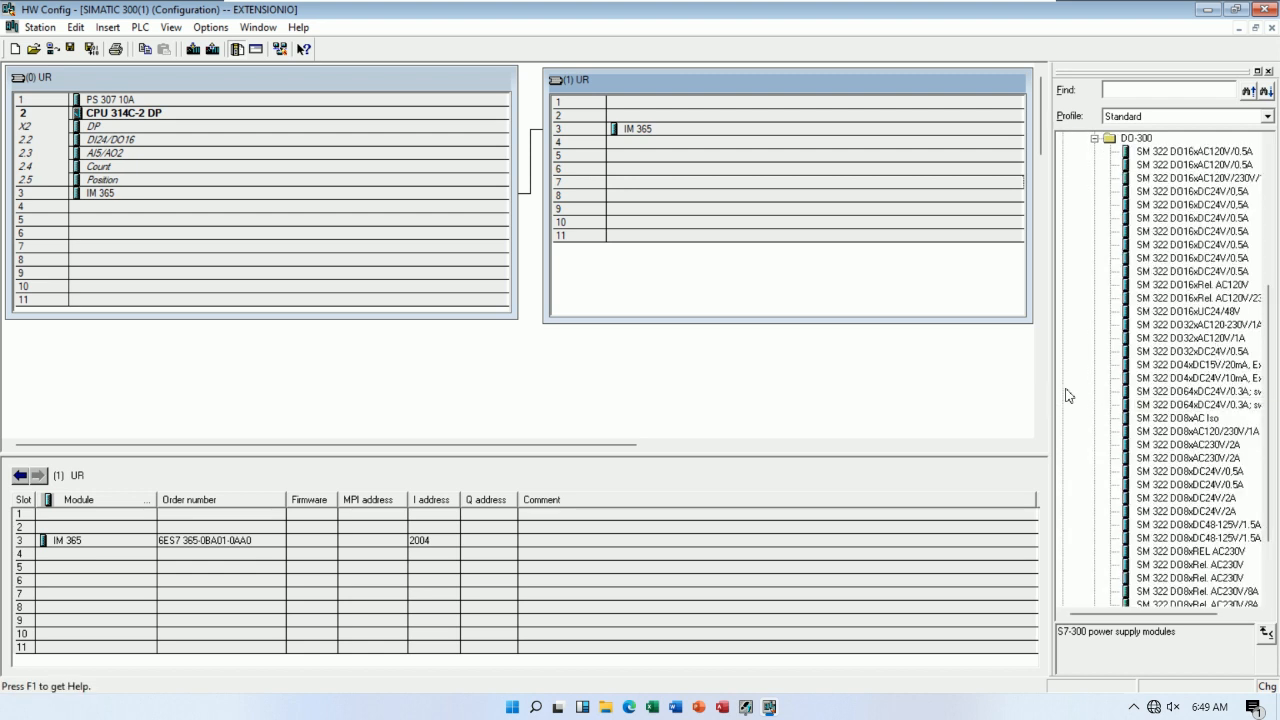
pyautogui.click(1222, 299)
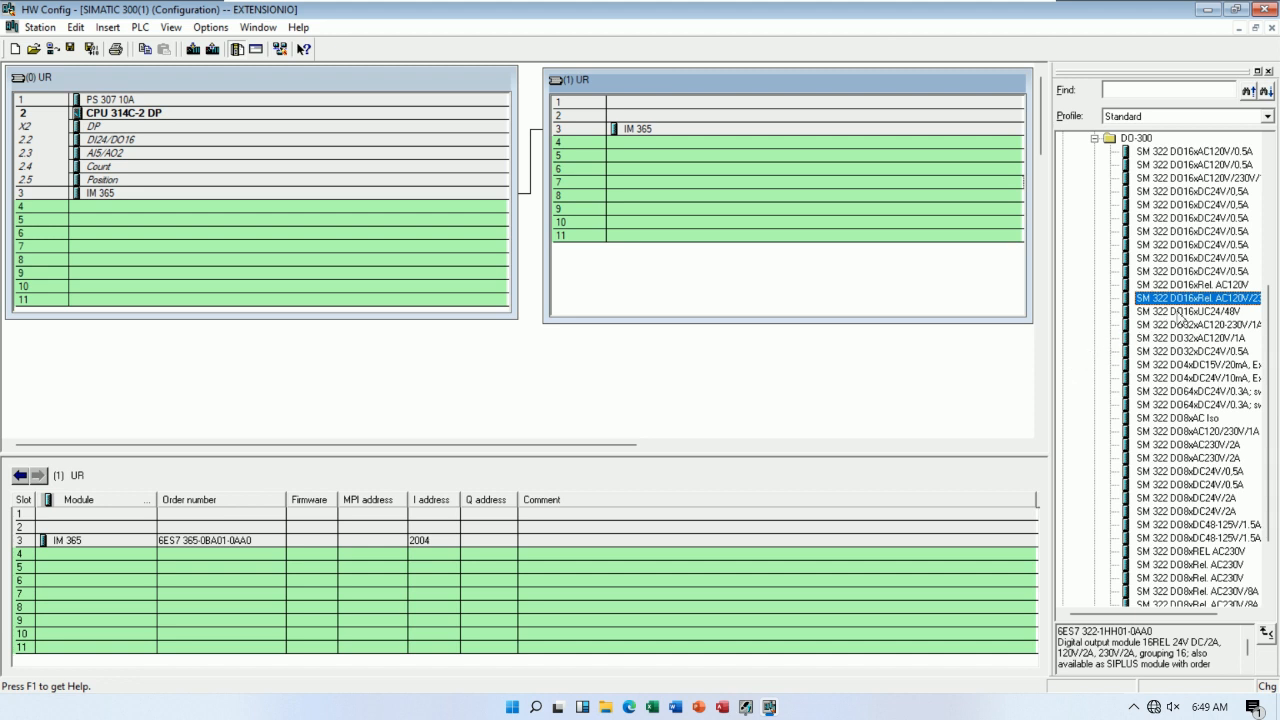
pyautogui.moveTo(1200, 302); pyautogui.dragTo(637, 148)
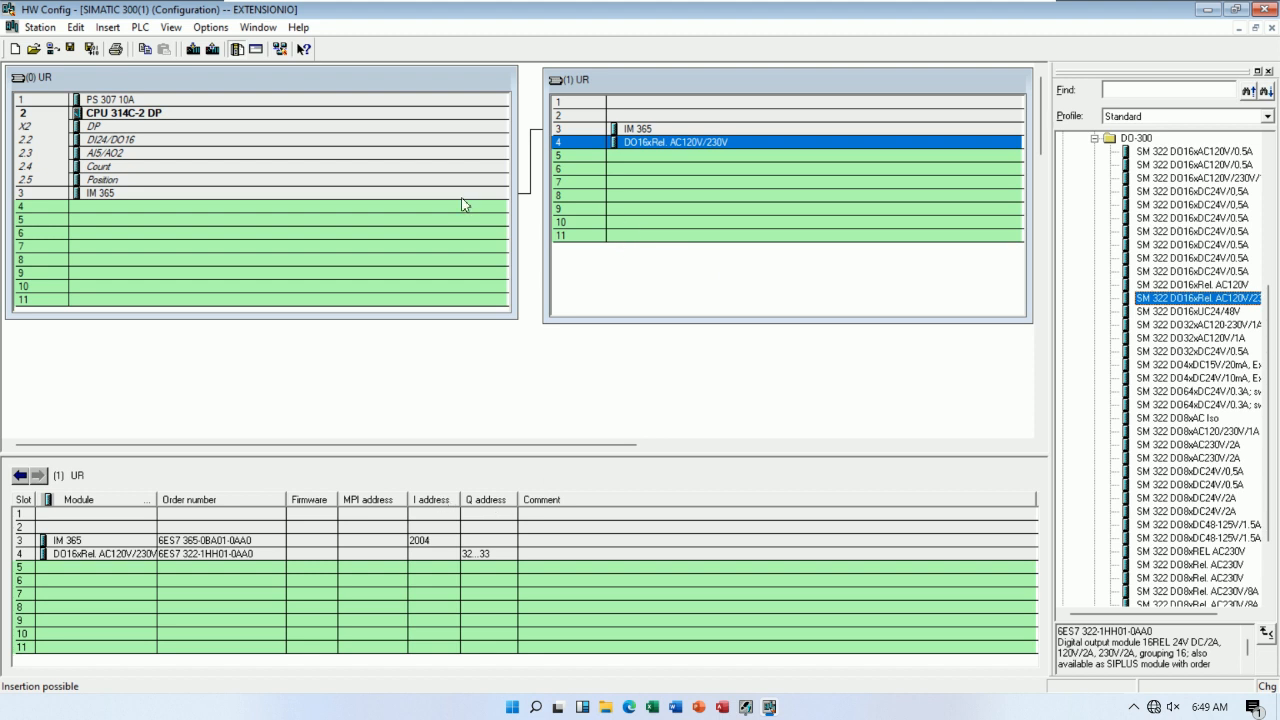
pyautogui.click(432, 166)
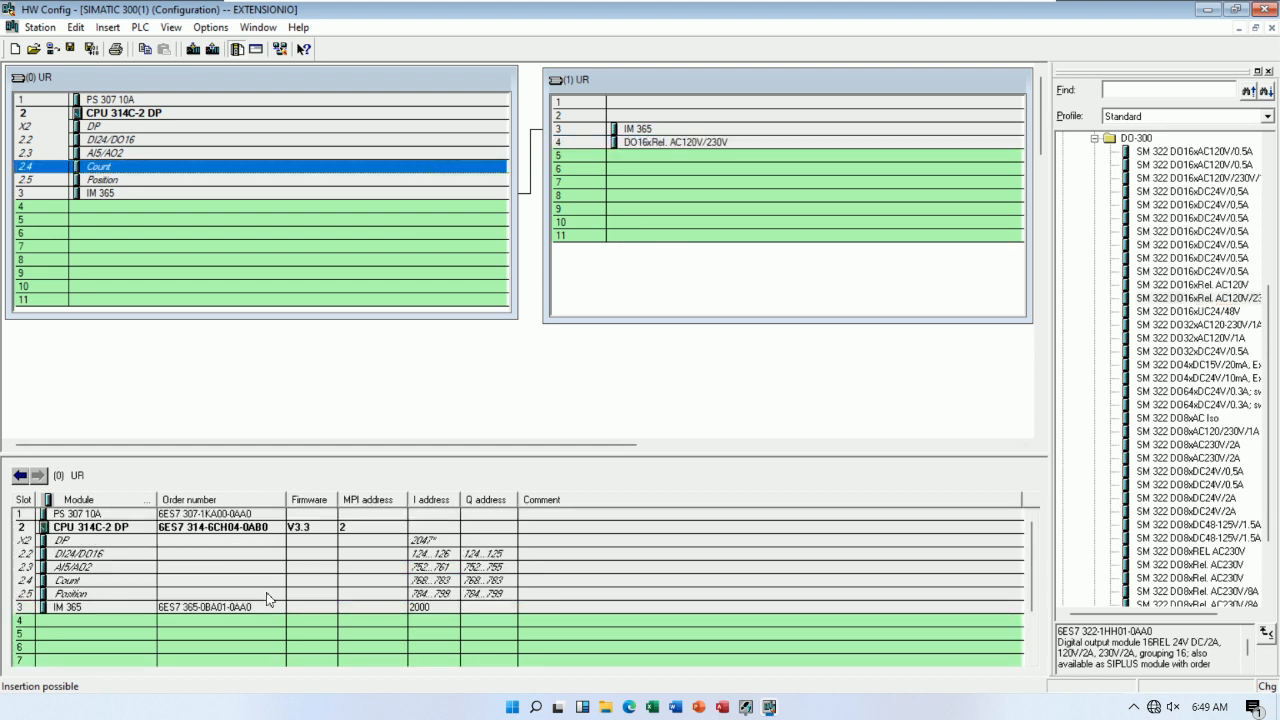
pyautogui.click(662, 170)
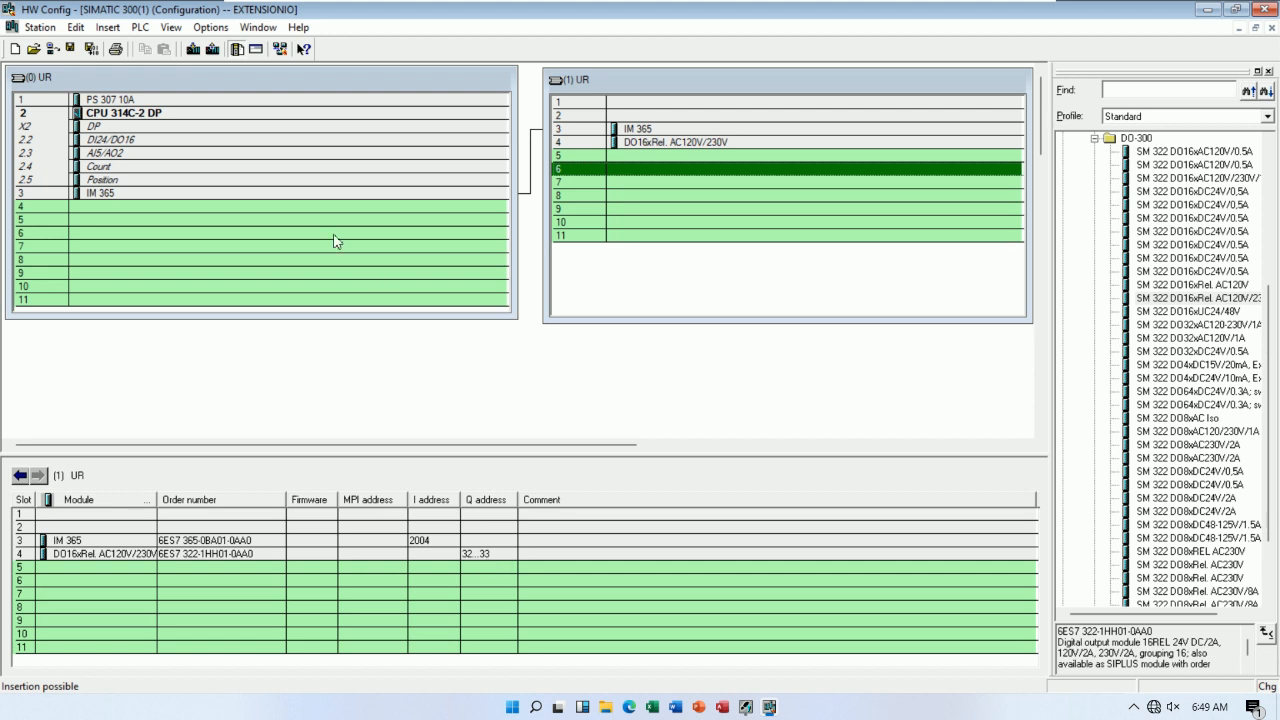
# Save and compile the station, download it to CPU 314C-2 DP at MPI address 2, stopping the CPU for loading and restarting it.
pyautogui.click(88, 52)
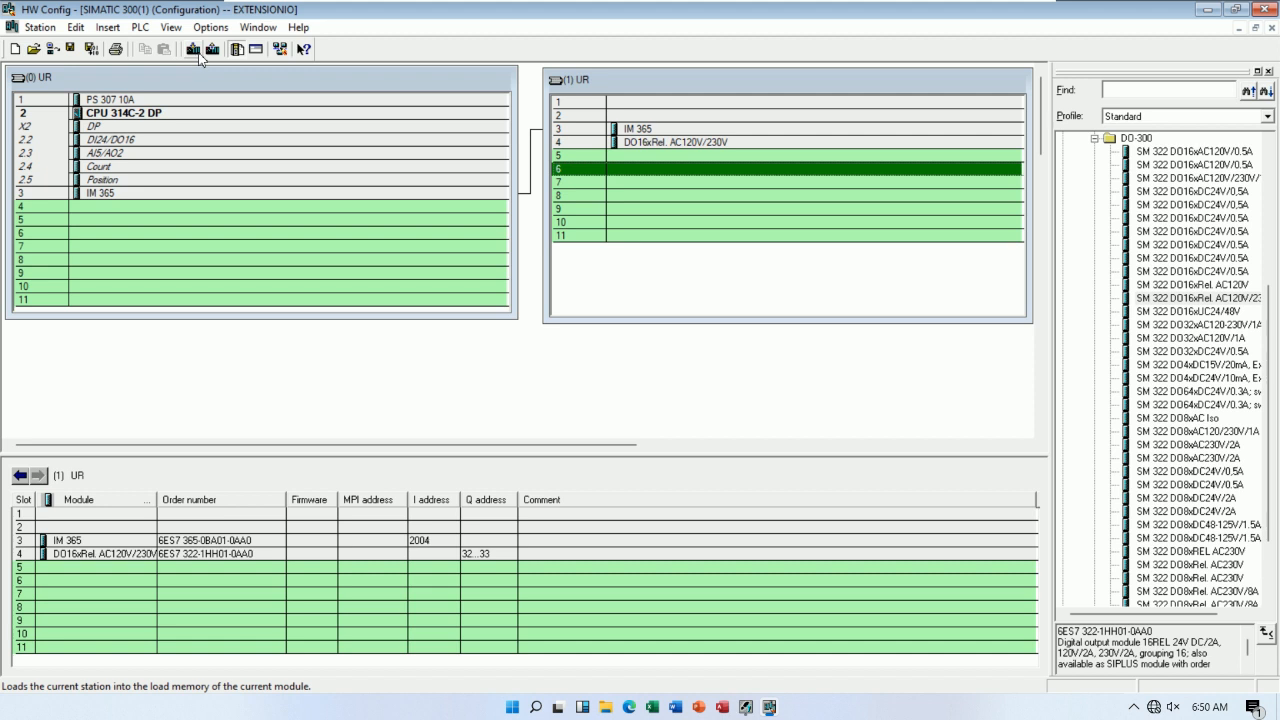
pyautogui.click(195, 52)
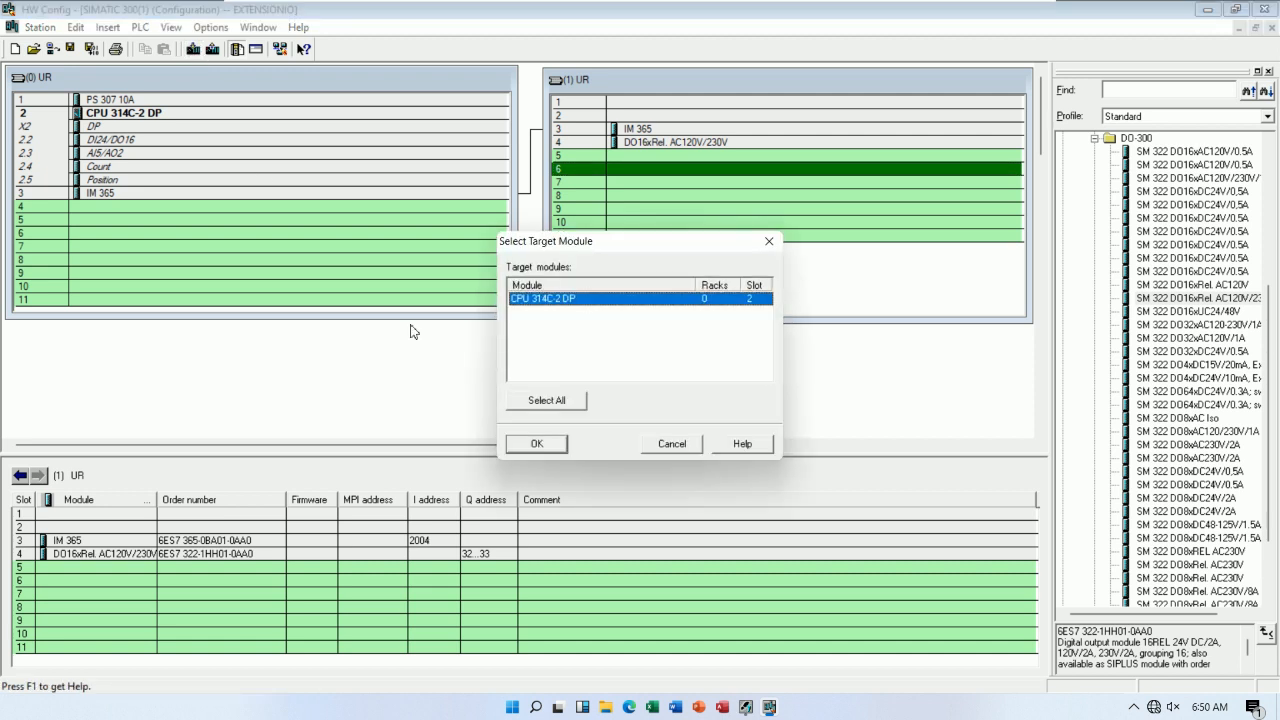
pyautogui.click(538, 445)
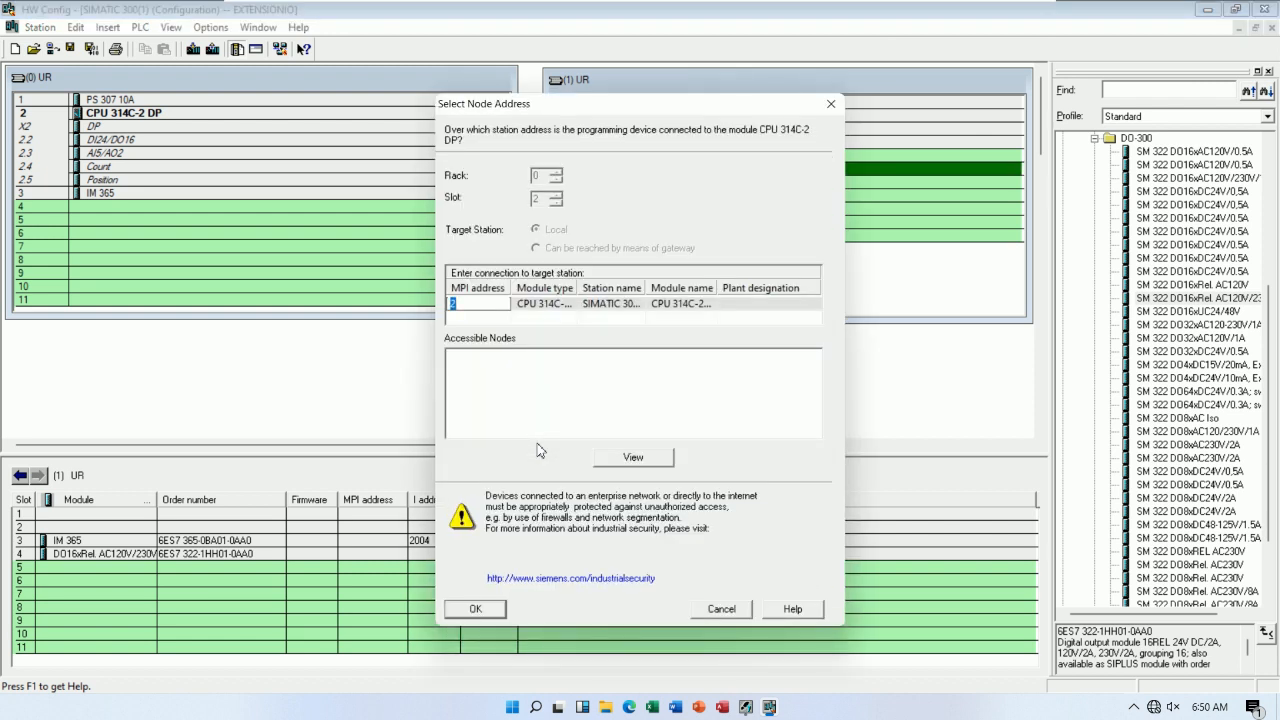
pyautogui.click(618, 458)
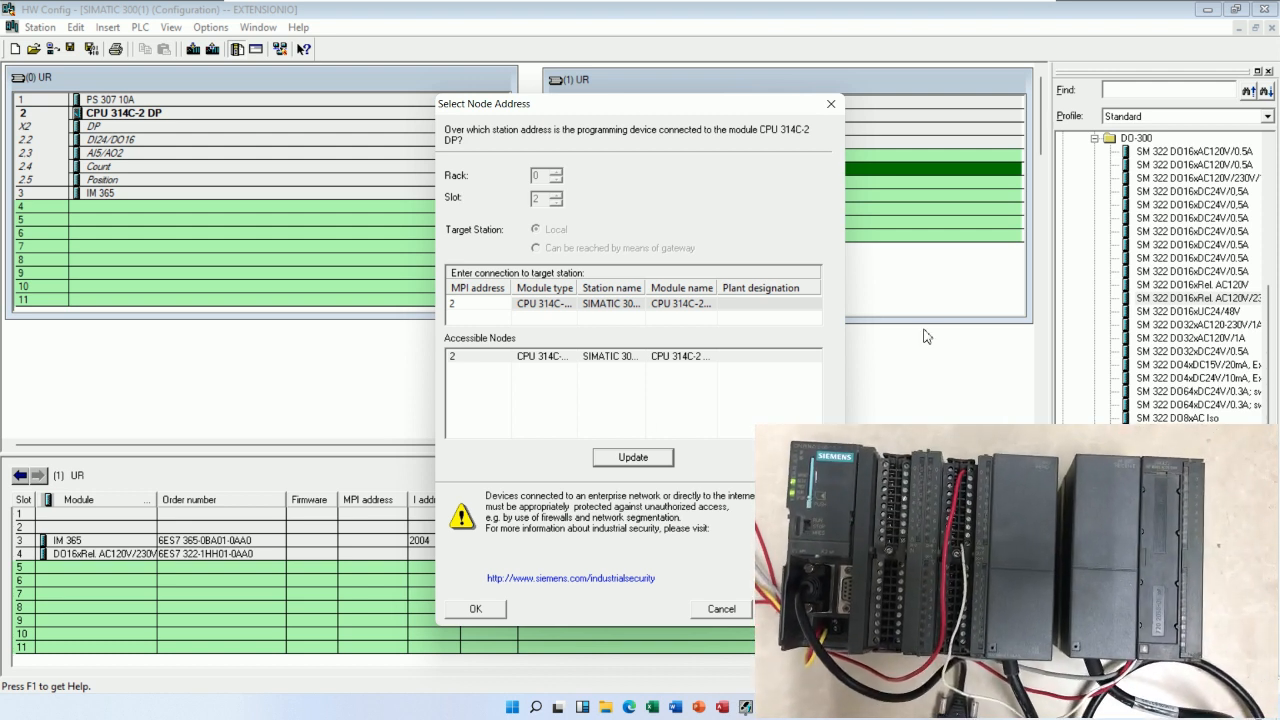
pyautogui.click(452, 610)
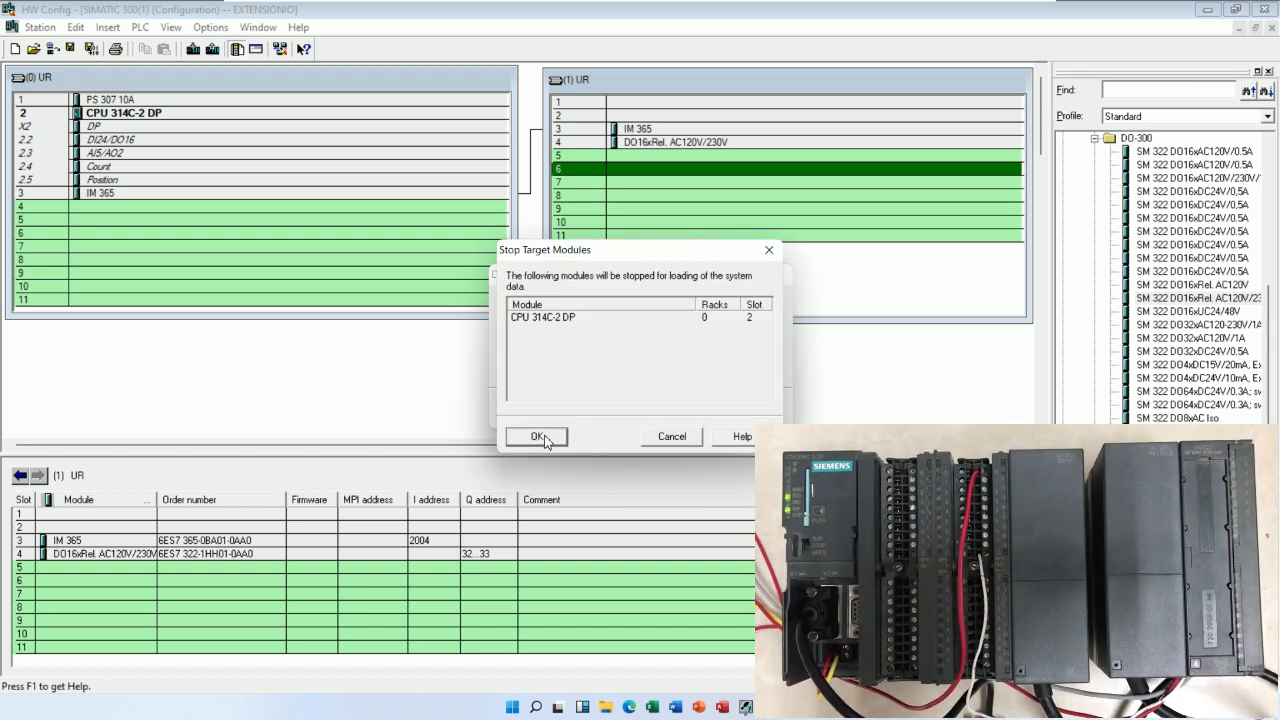
pyautogui.click(538, 437)
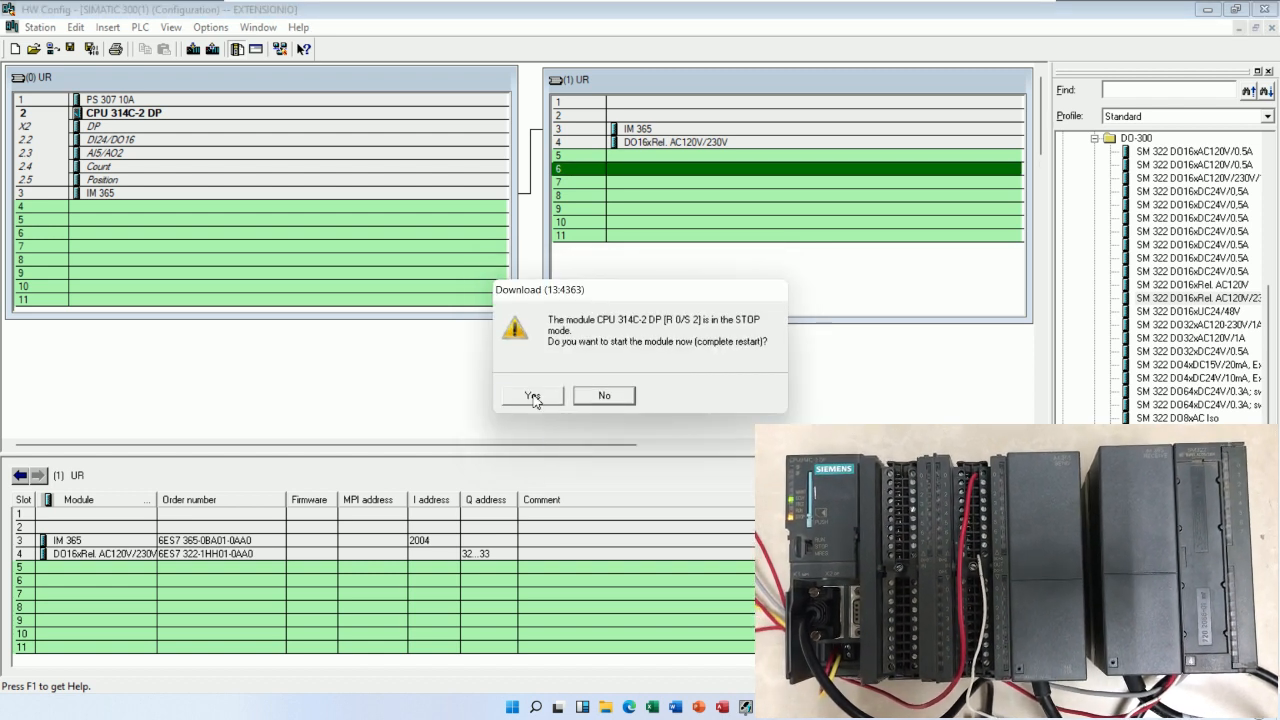
pyautogui.click(533, 396)
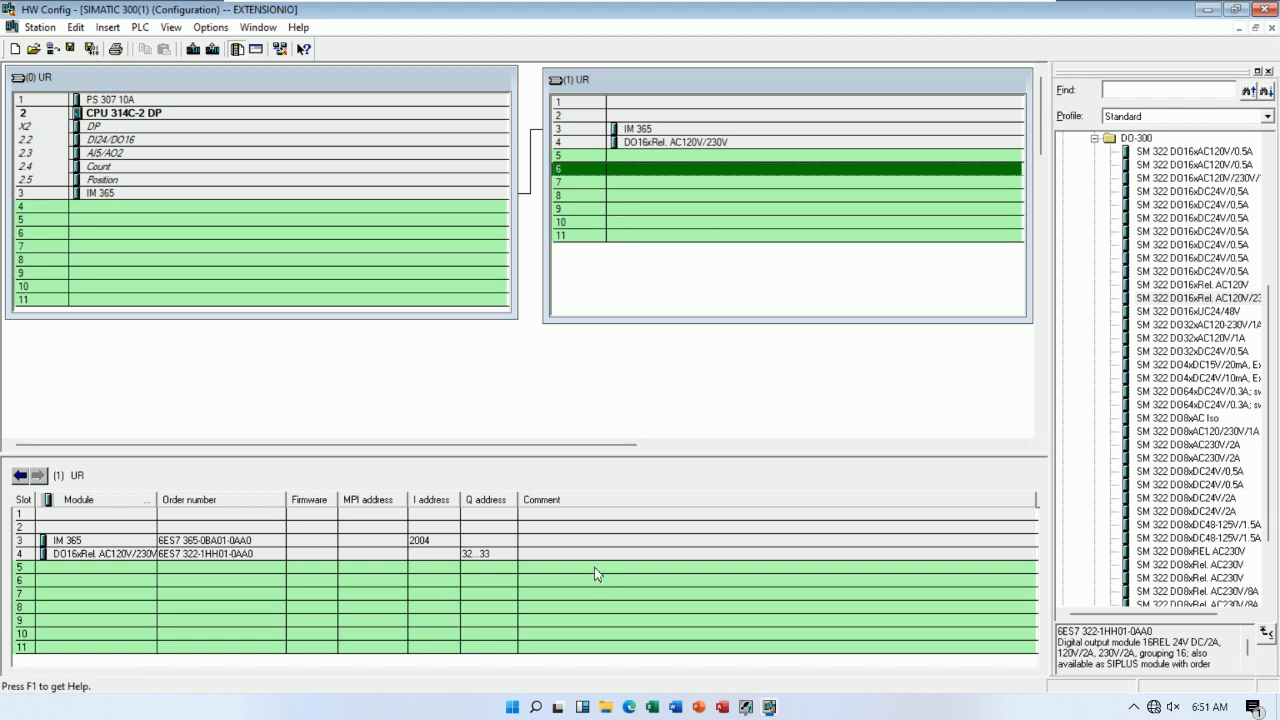
# Expand SIMATIC 300(1) down to its CPU in SIMATIC Manager, and return to HW Config to display rack 0's module addresses.
pyautogui.click(745, 707)
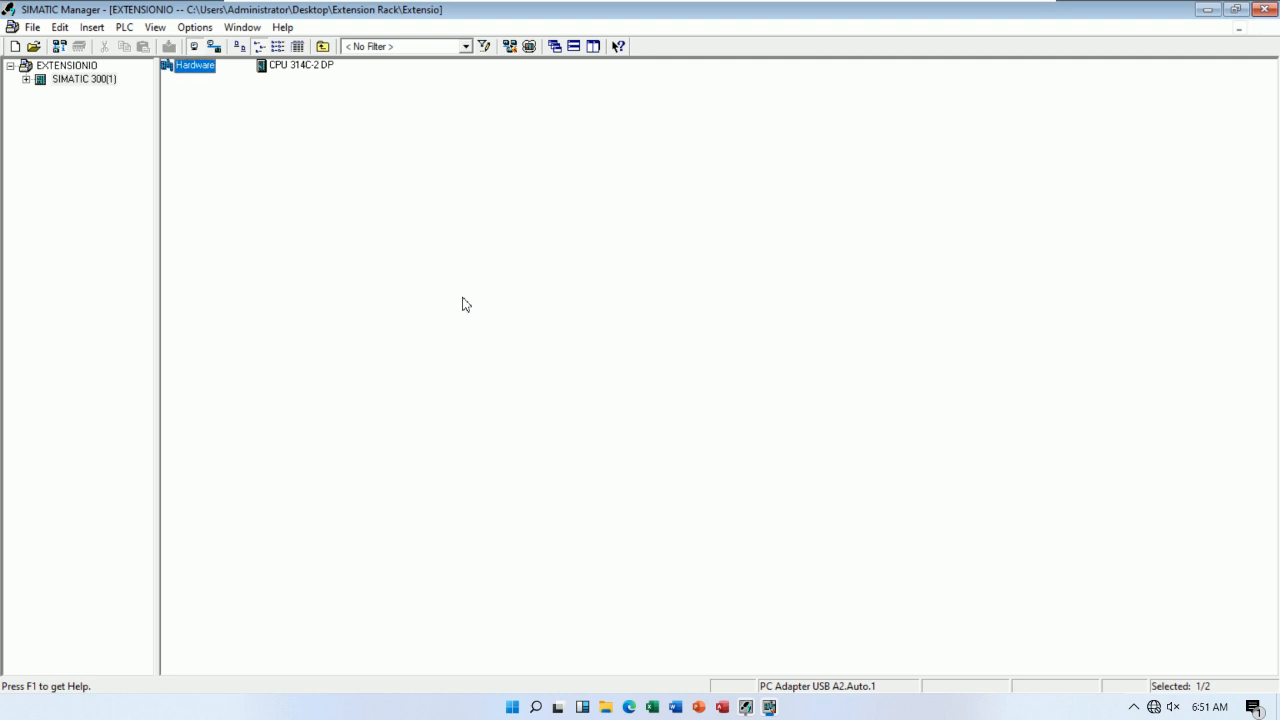
pyautogui.click(26, 79)
pyautogui.click(42, 92)
pyautogui.click(768, 707)
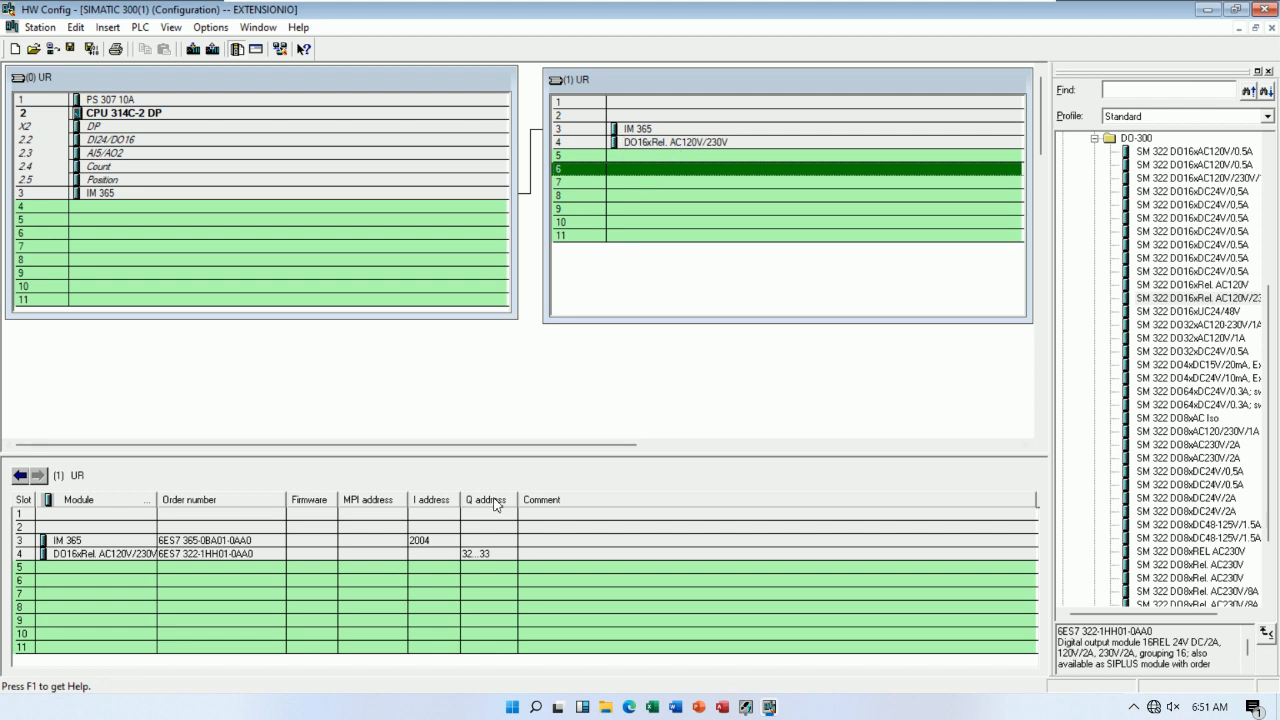
pyautogui.click(192, 159)
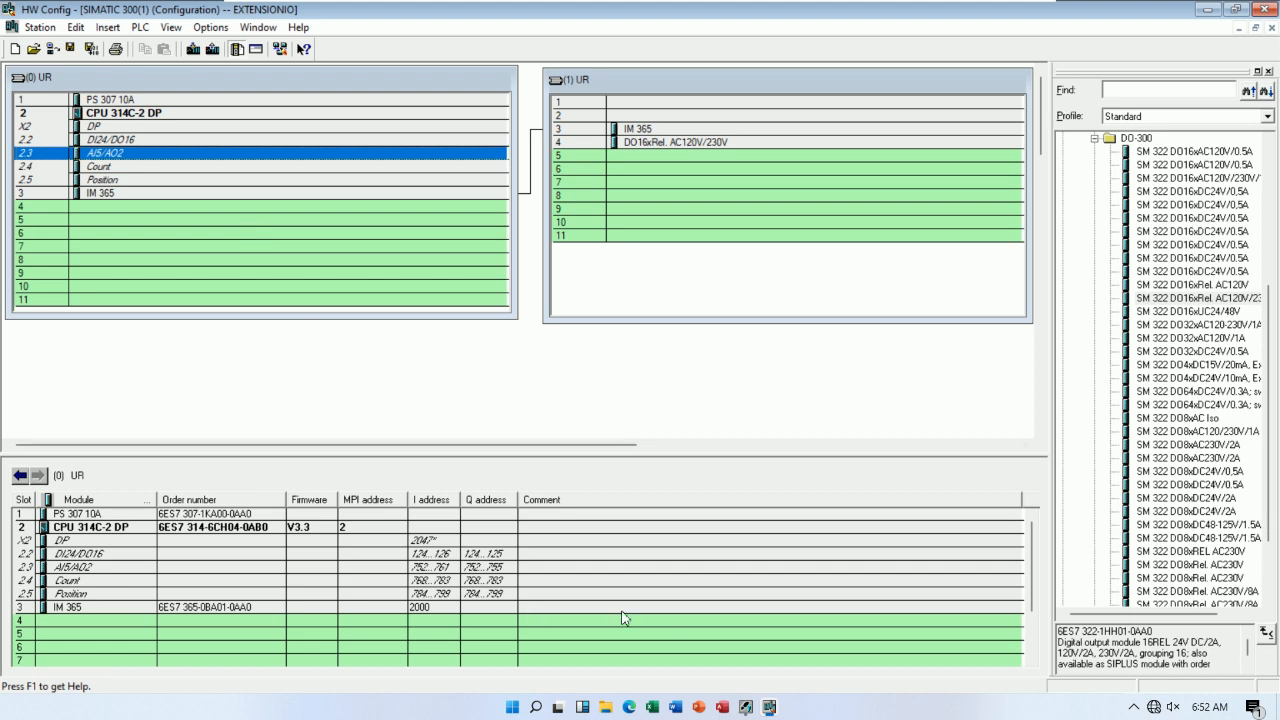
# Switch to SIMATIC Manager, open Monitor/Modify Variables for the CPU's Blocks folder, then reposition the window and enlarge its variable table.
pyautogui.click(767, 707)
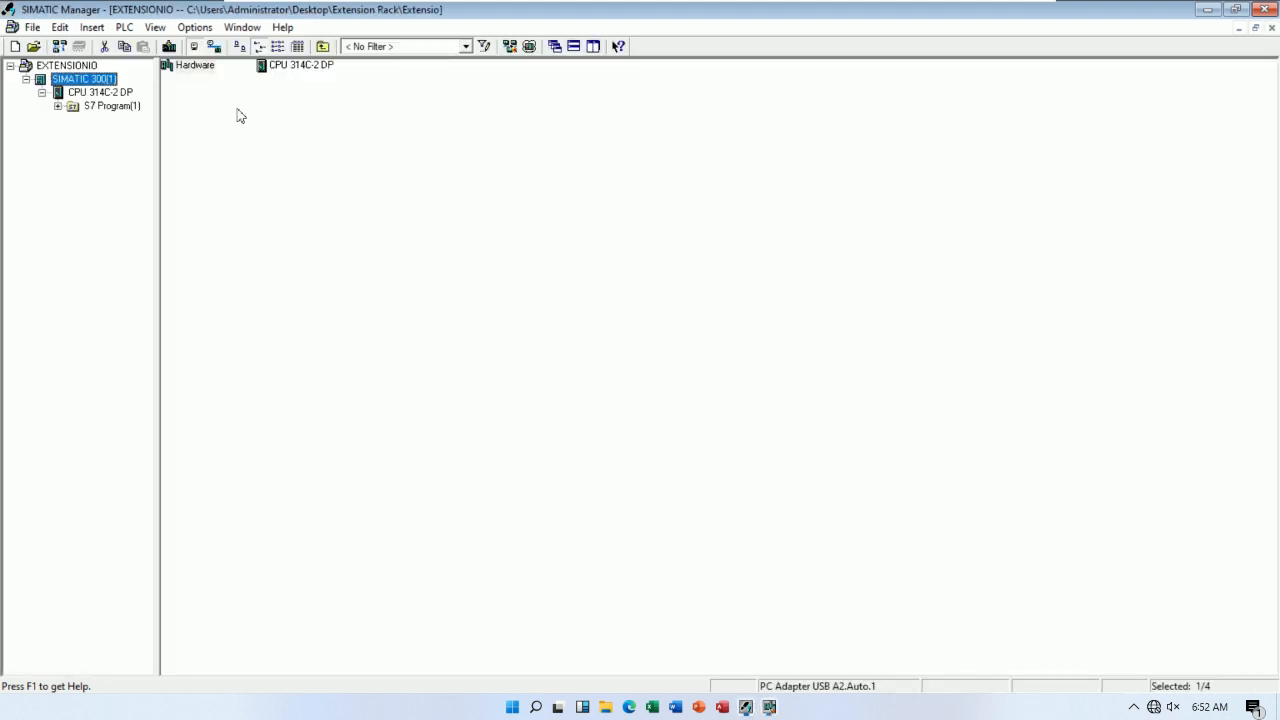
pyautogui.click(58, 106)
pyautogui.click(110, 133)
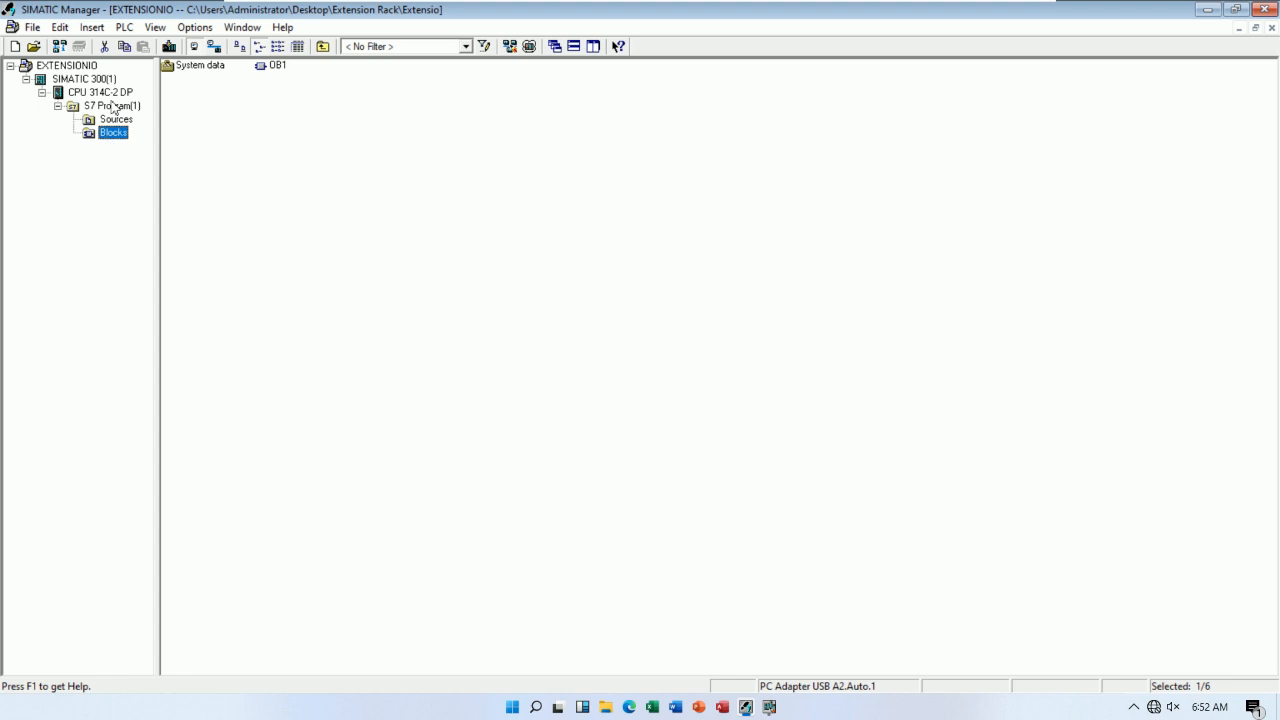
pyautogui.click(125, 28)
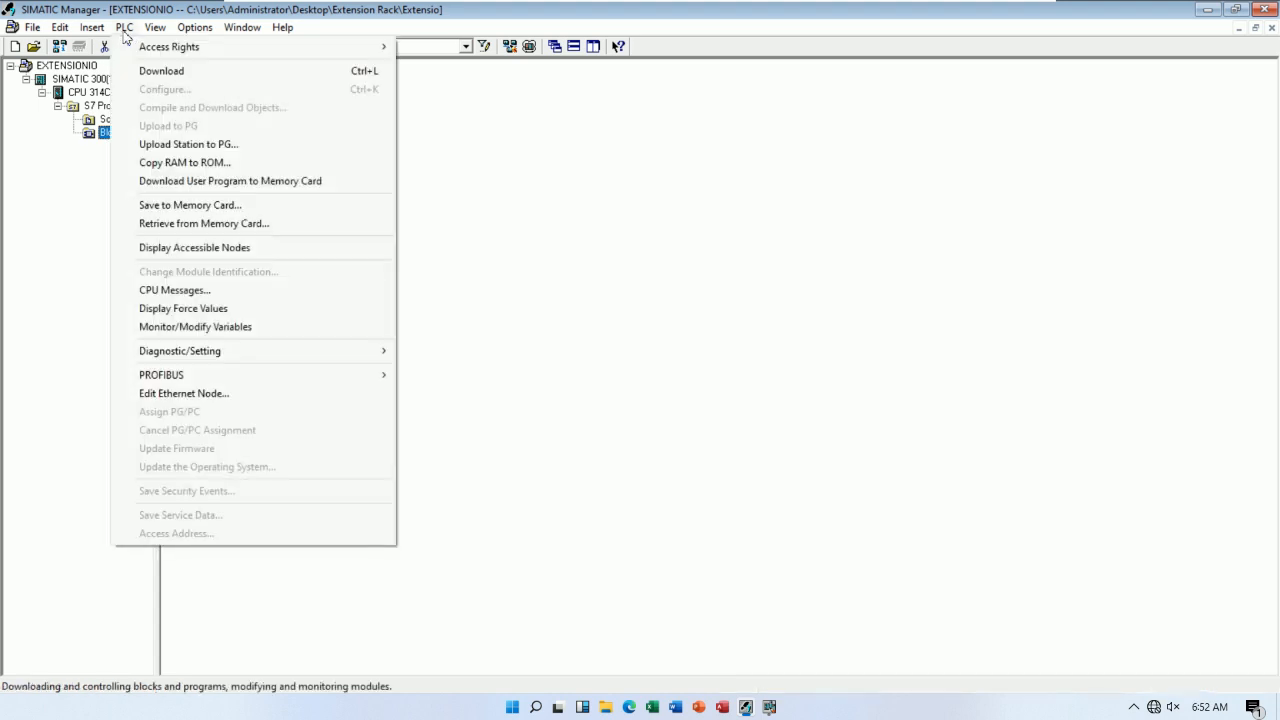
pyautogui.click(190, 332)
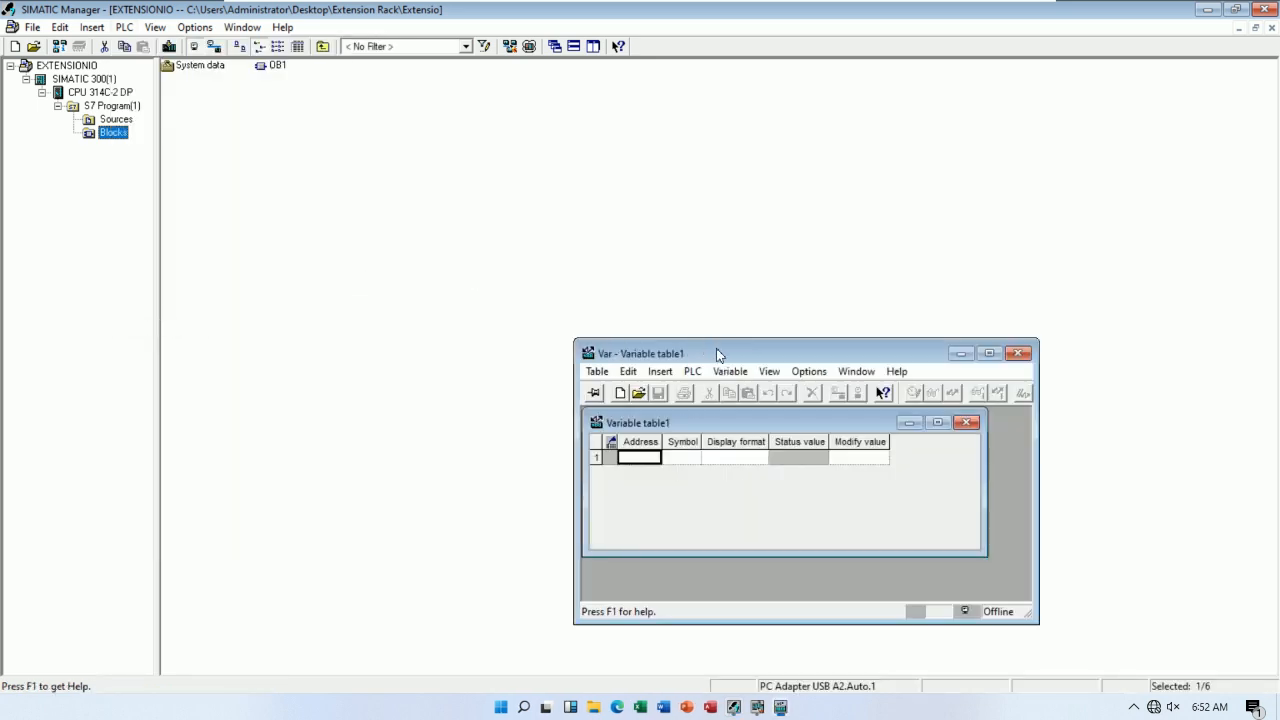
pyautogui.moveTo(716, 352); pyautogui.dragTo(457, 91)
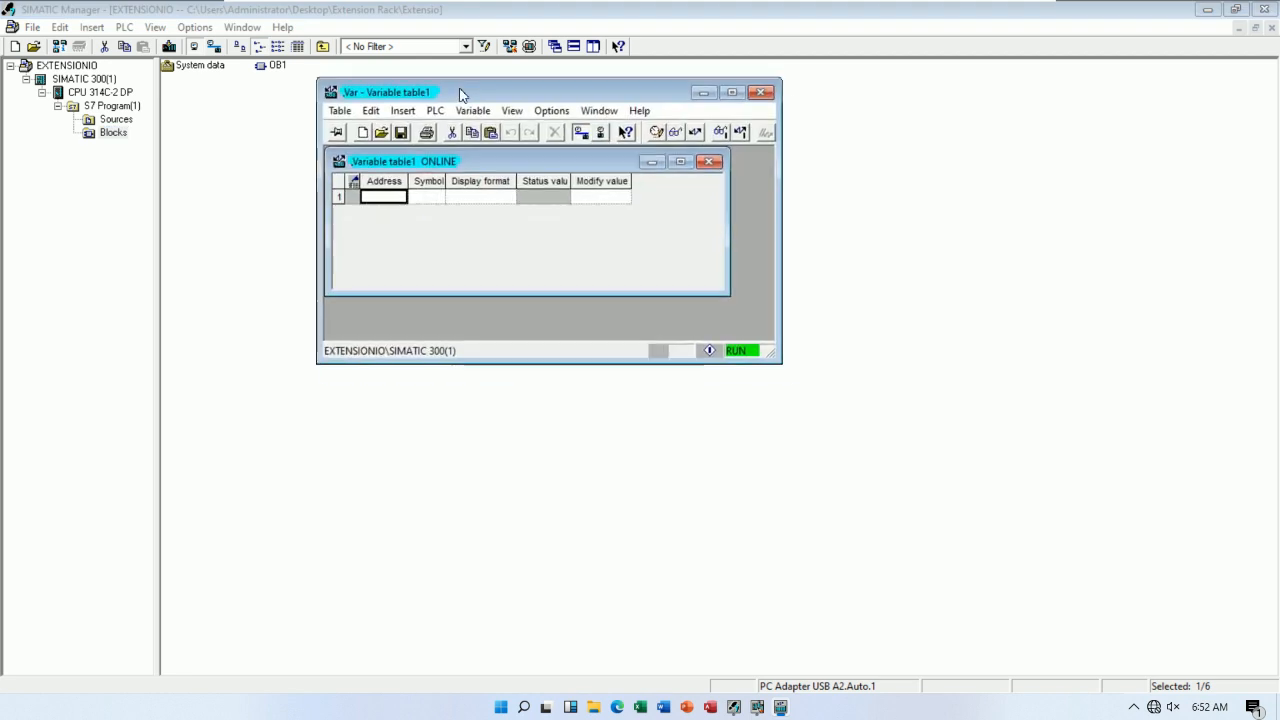
pyautogui.moveTo(728, 295); pyautogui.dragTo(771, 333)
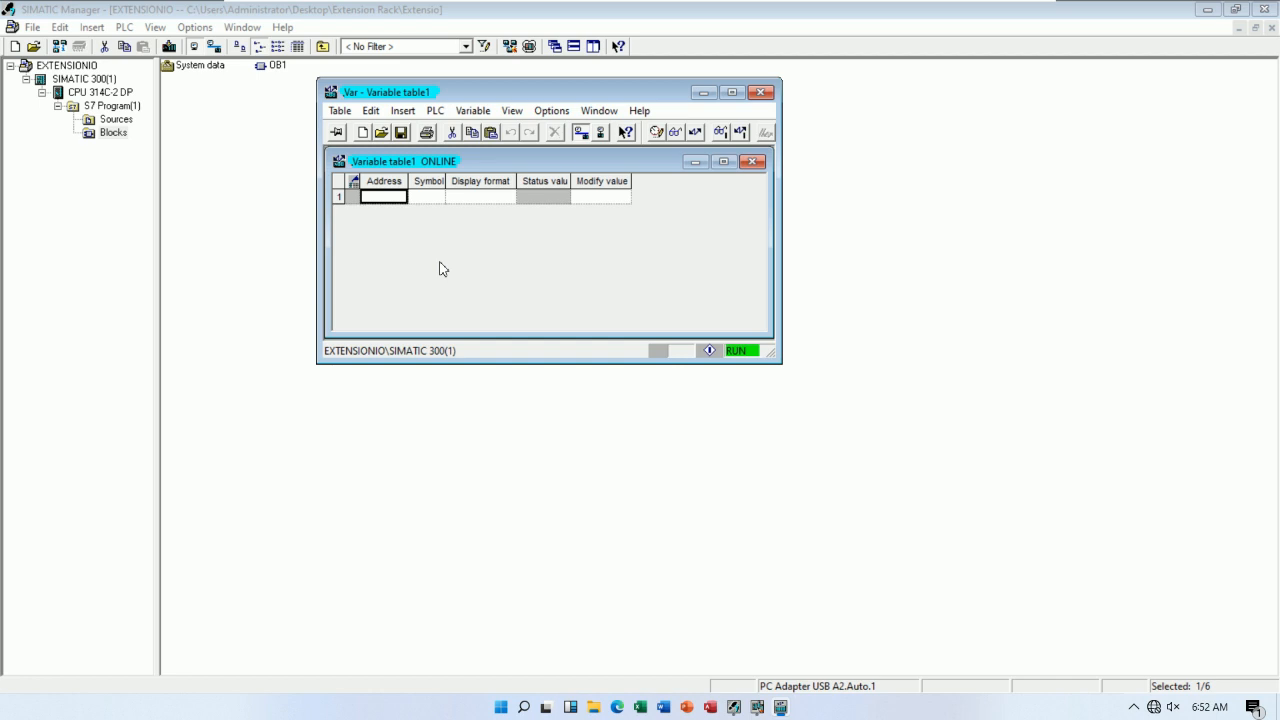
# Add the CPU outputs Q 124.0, Q 124.1 and Q 124.2 to the variable table.
pyautogui.write('q124')
pyautogui.press('Return')
pyautogui.write('q12')
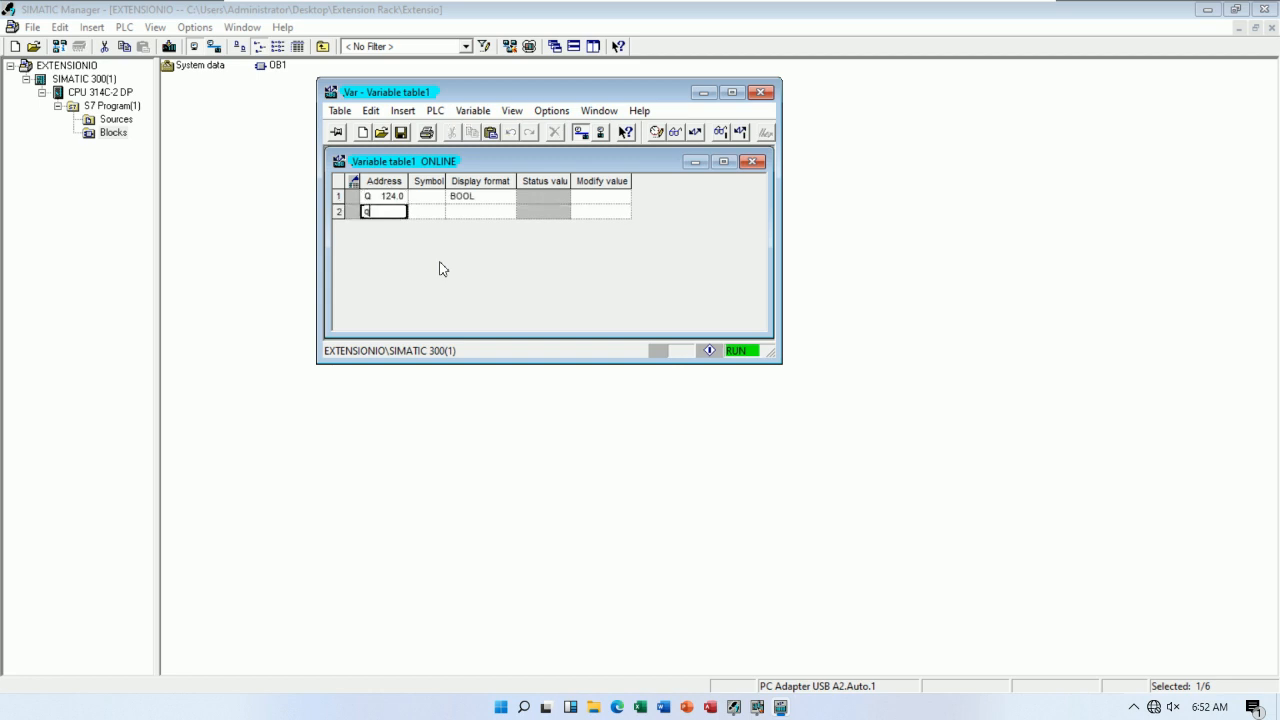
pyautogui.write('4.1')
pyautogui.press('Return')
pyautogui.write('q124.2')
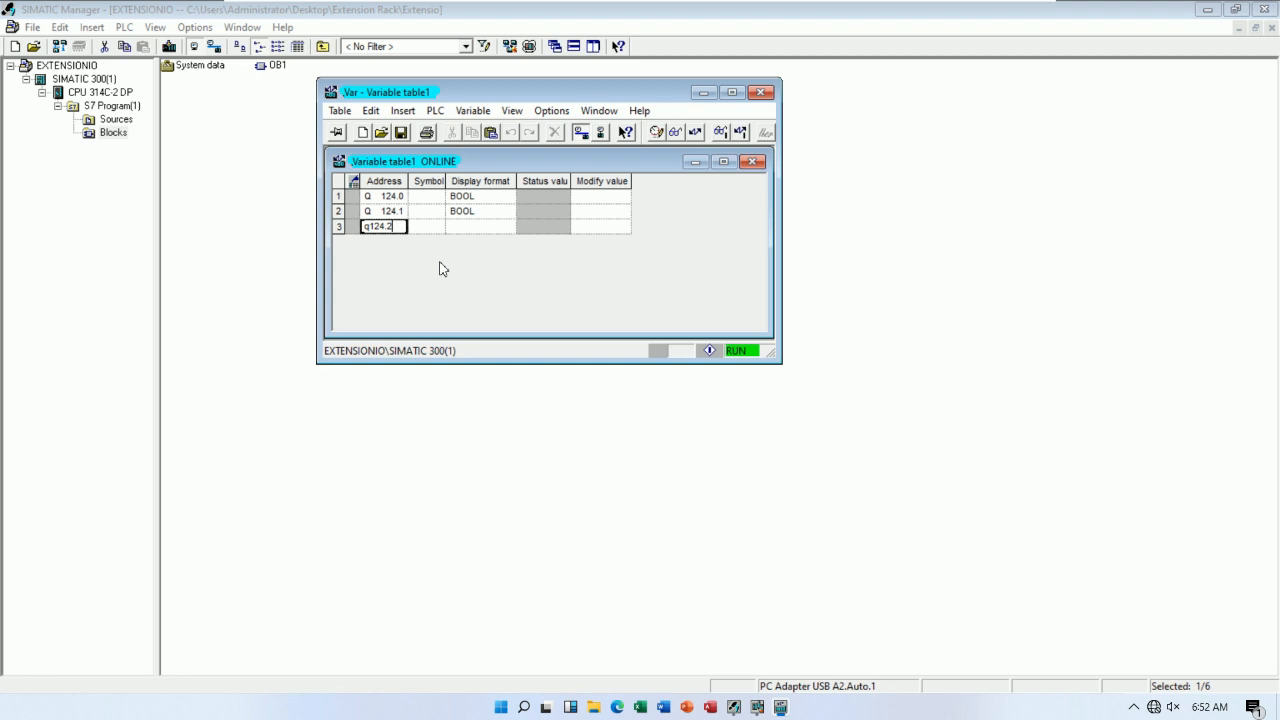
pyautogui.press('Return')
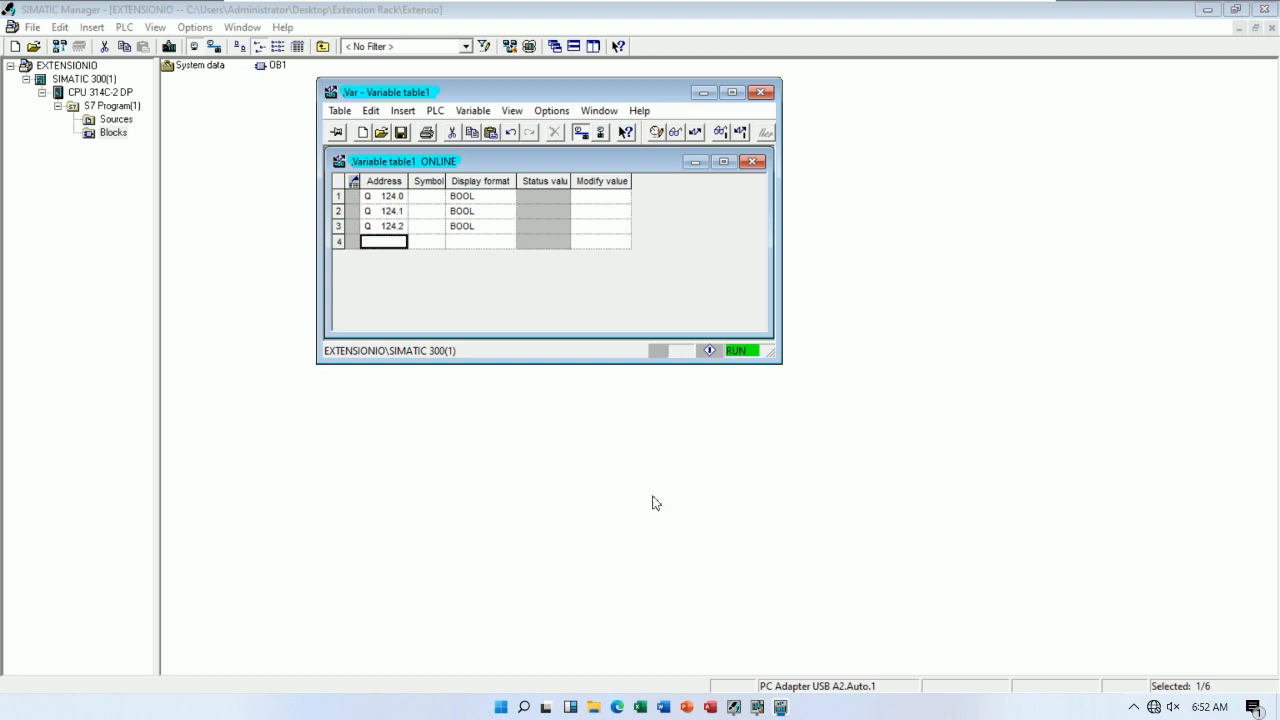
# Look up the rack 1 relay output module's Q addresses in HW Config and add Q 32.0 and Q 32.1 to the variable table.
pyautogui.click(758, 707)
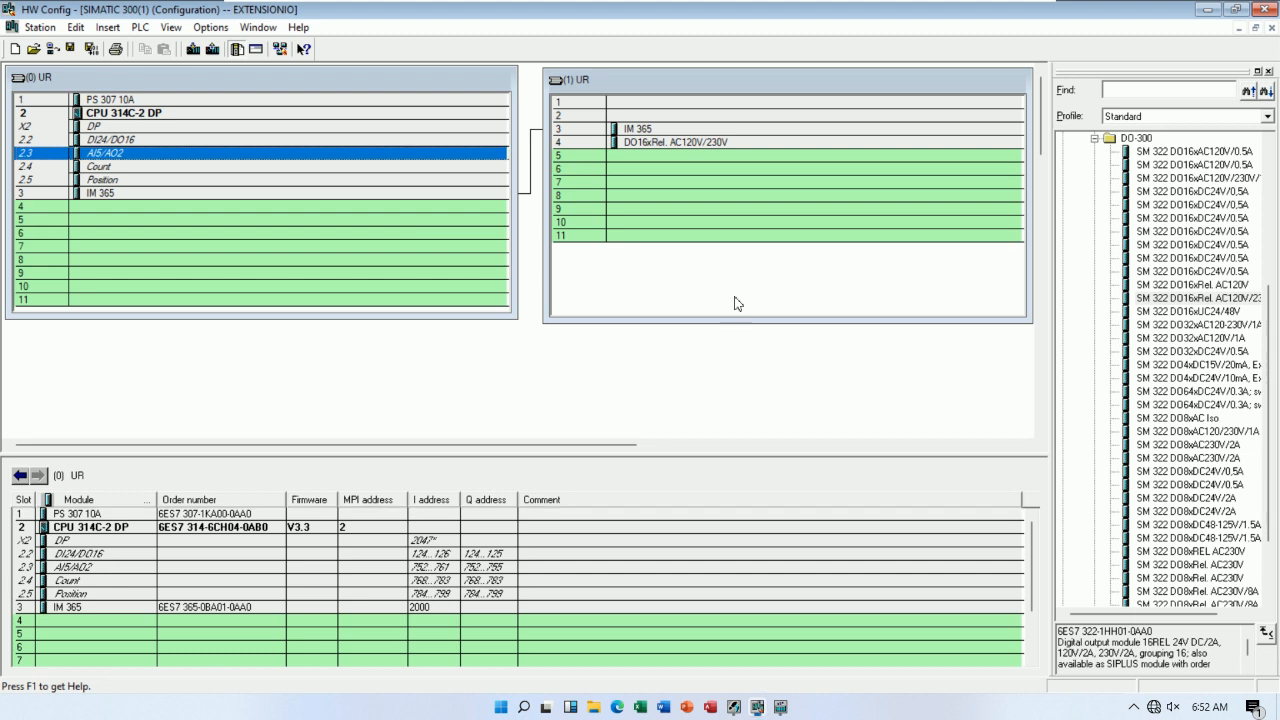
pyautogui.click(712, 174)
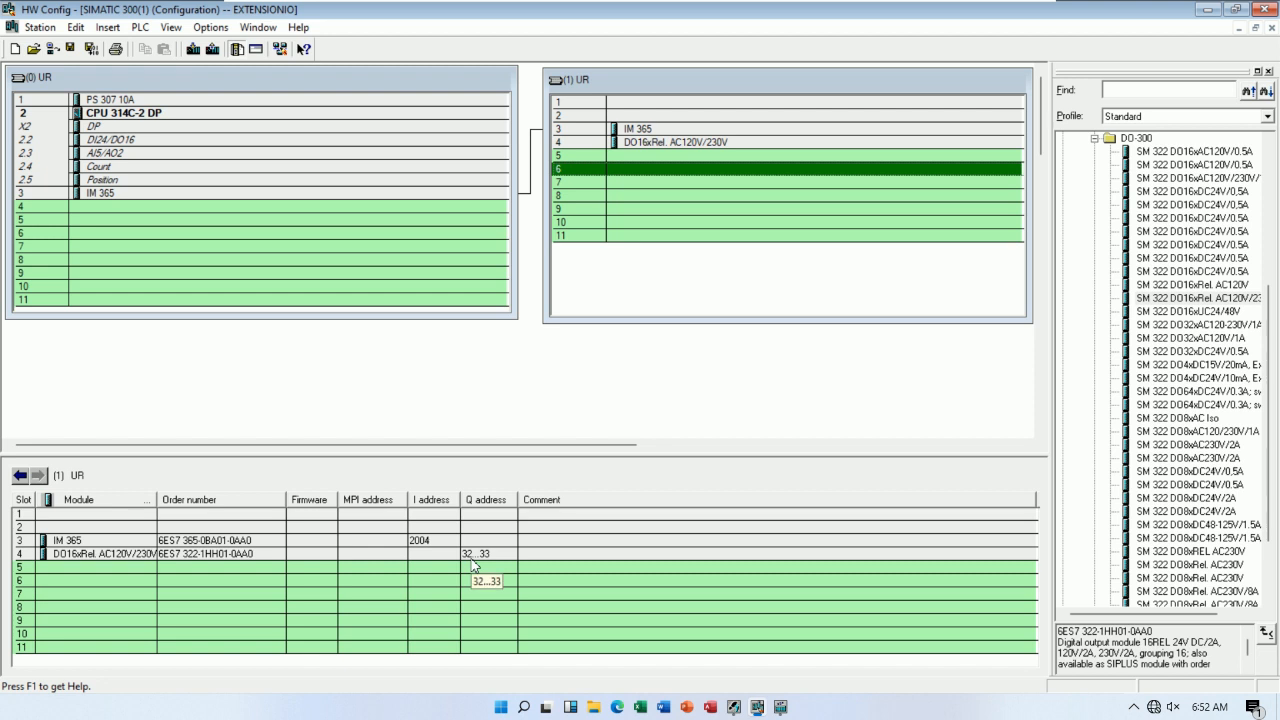
pyautogui.click(781, 707)
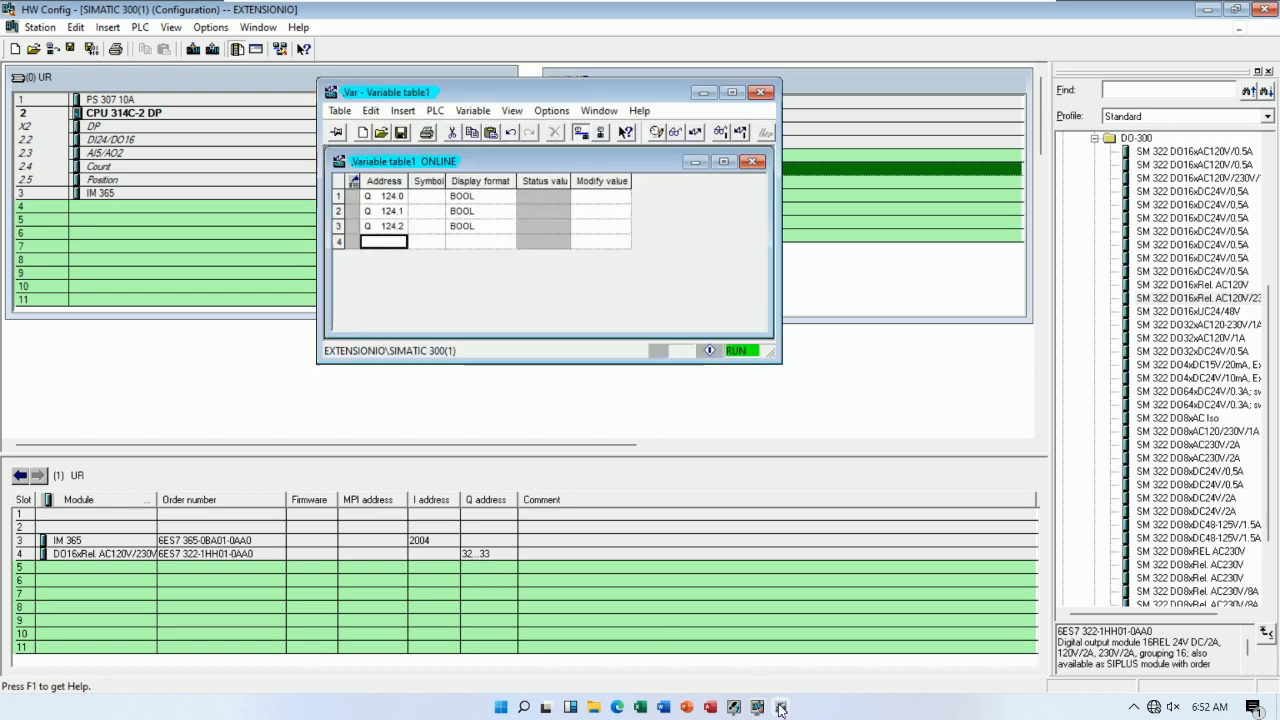
pyautogui.moveTo(492, 96); pyautogui.dragTo(553, 313)
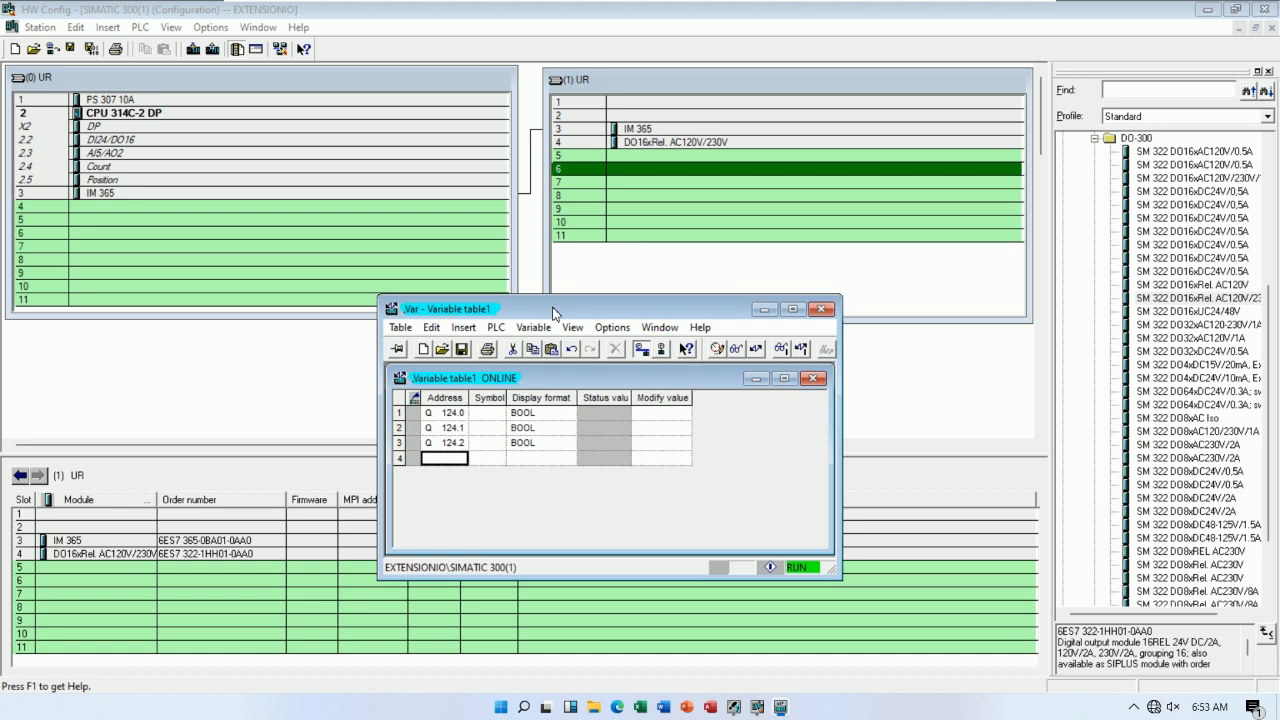
pyautogui.write('Q 32.0')
pyautogui.press('Return')
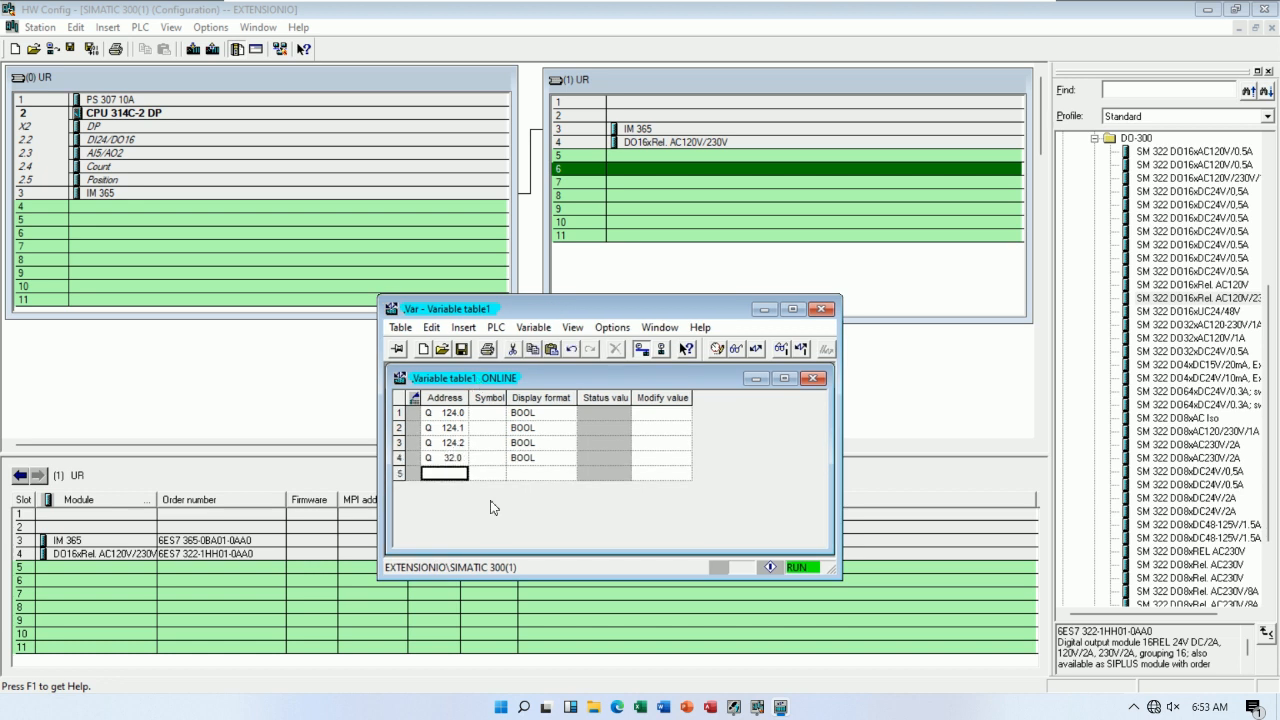
pyautogui.write('q32.1')
pyautogui.press('Return')
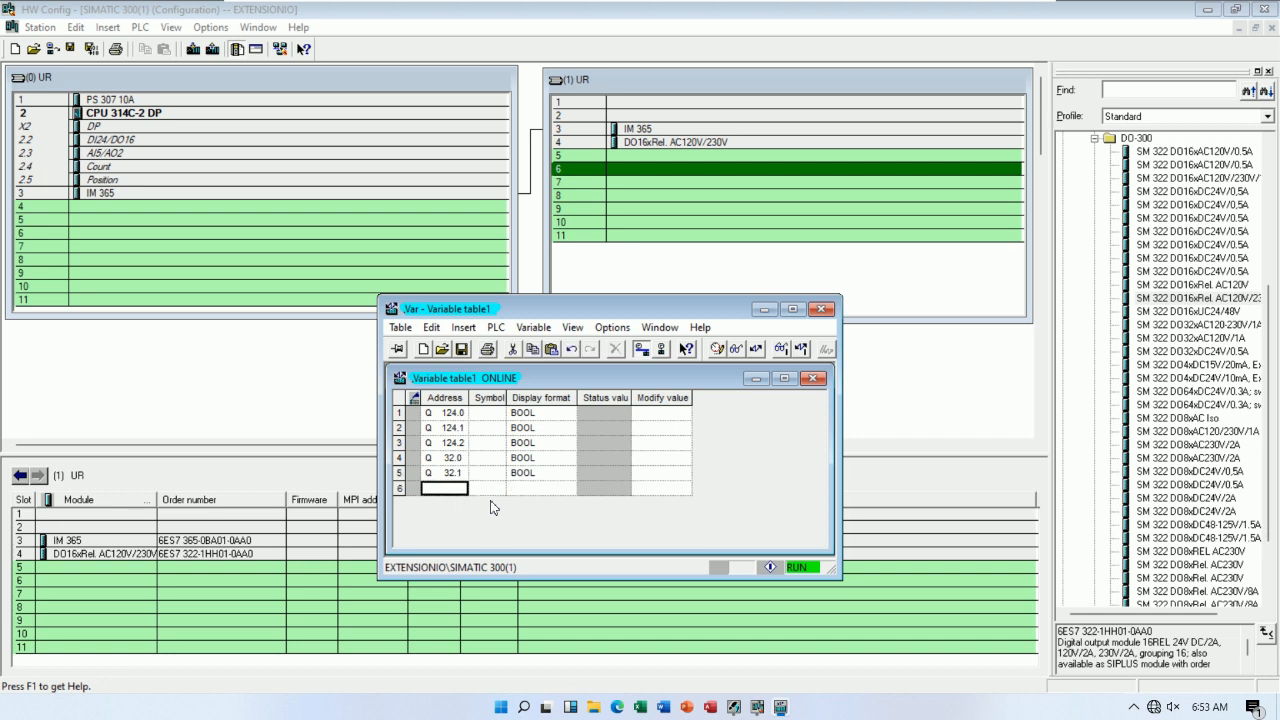
# Set the modify value of Q 124.0 to true and start monitoring the variable table.
pyautogui.click(658, 416)
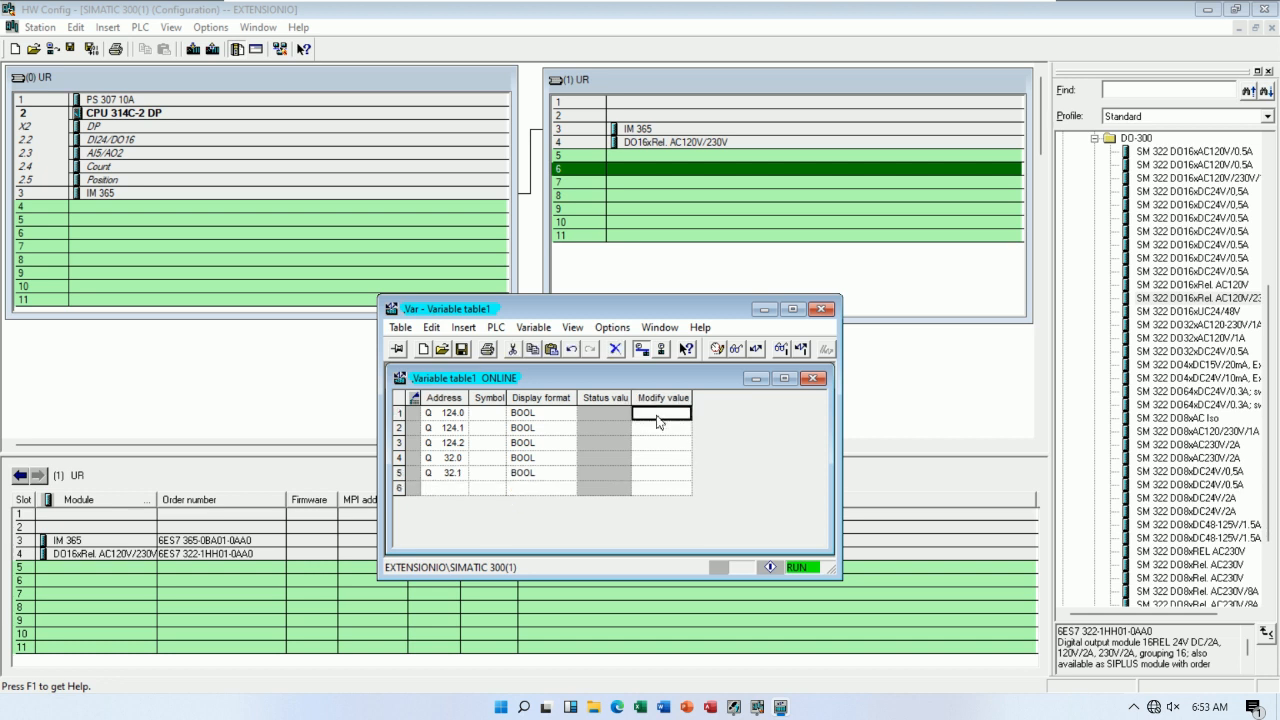
pyautogui.write('1')
pyautogui.click(738, 350)
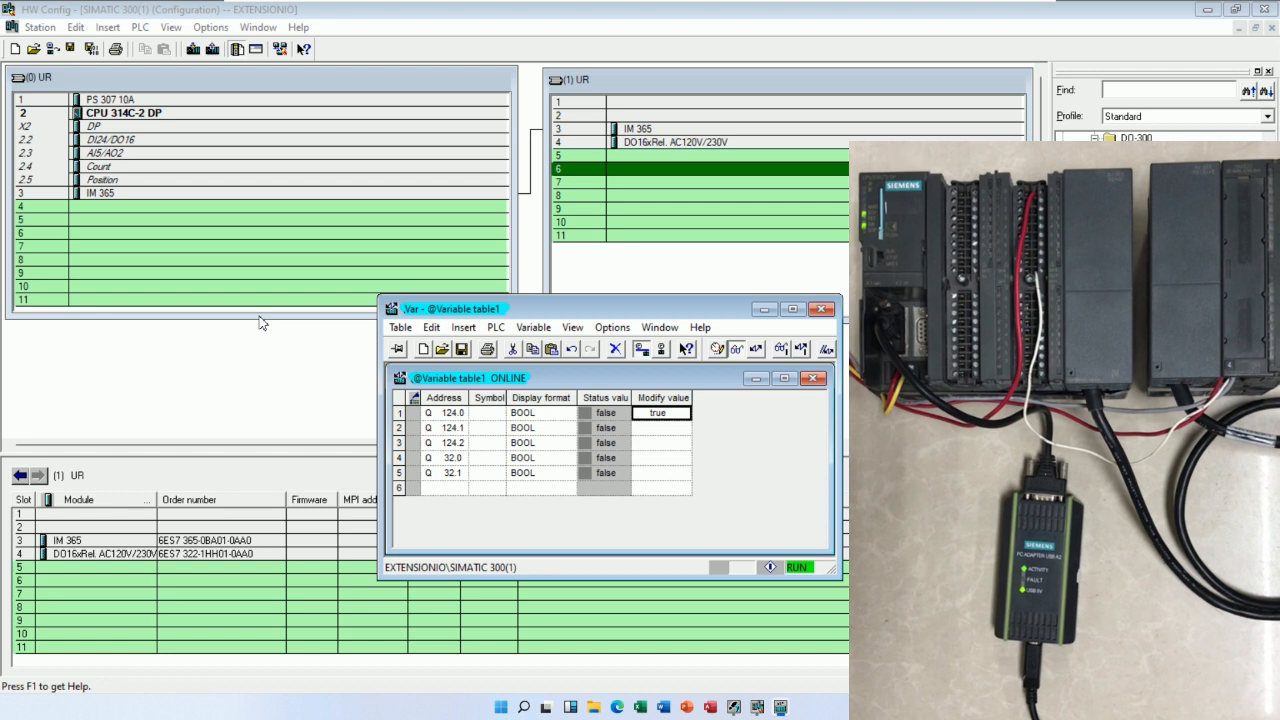
# Activate the modify value of Q 124.0, then set Q 124.1, Q 124.2, Q 32.0 and Q 32.1 to true and activate them too.
pyautogui.click(757, 352)
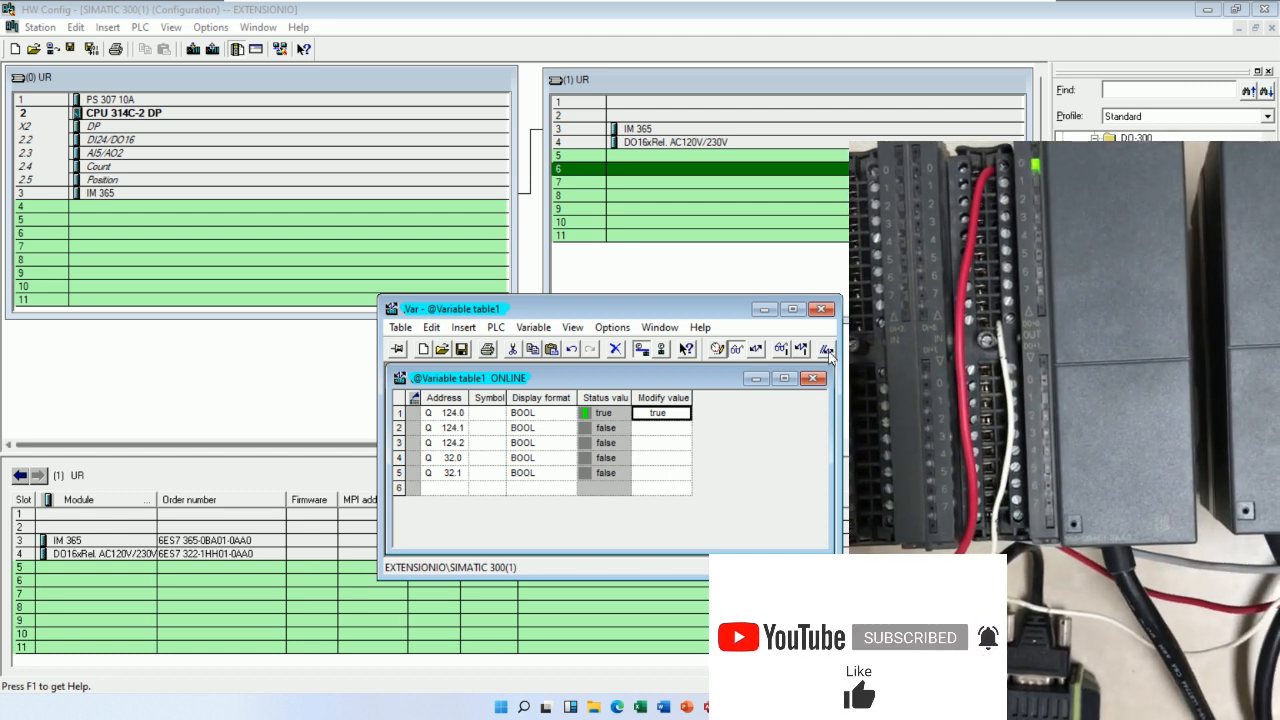
pyautogui.click(663, 431)
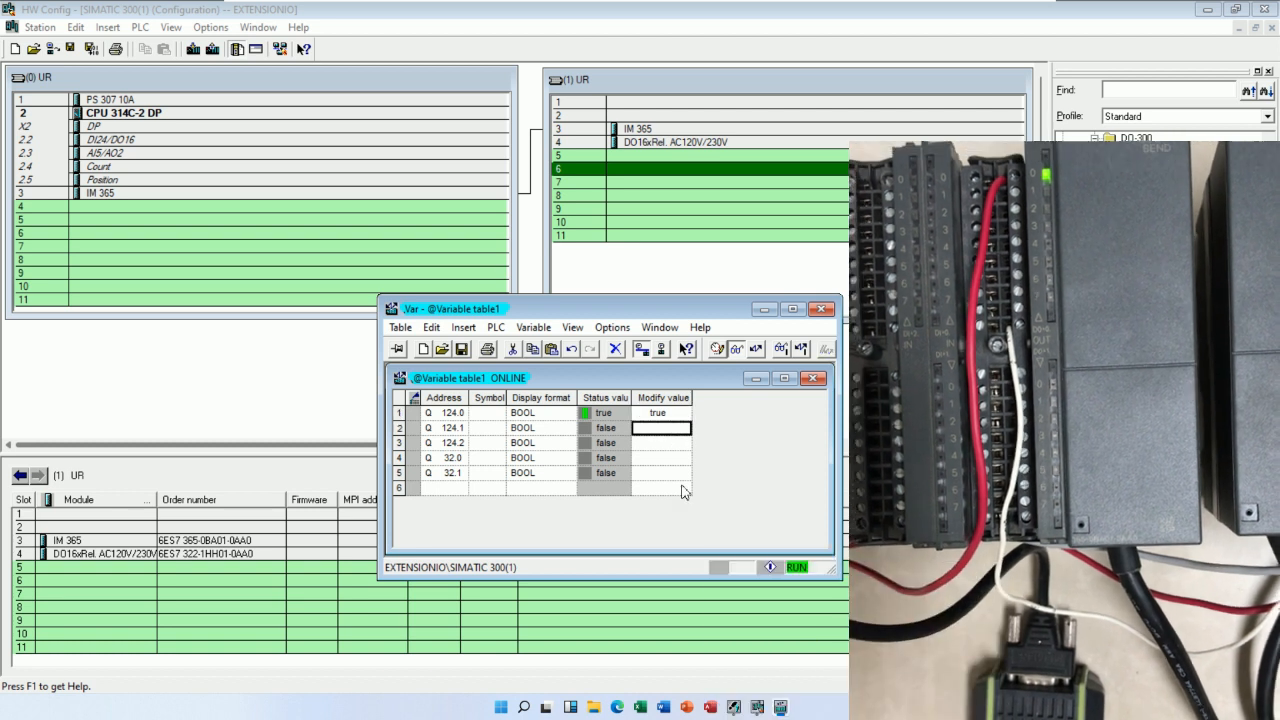
pyautogui.write('1')
pyautogui.press('Return')
pyautogui.write('1')
pyautogui.press('Return')
pyautogui.write('1')
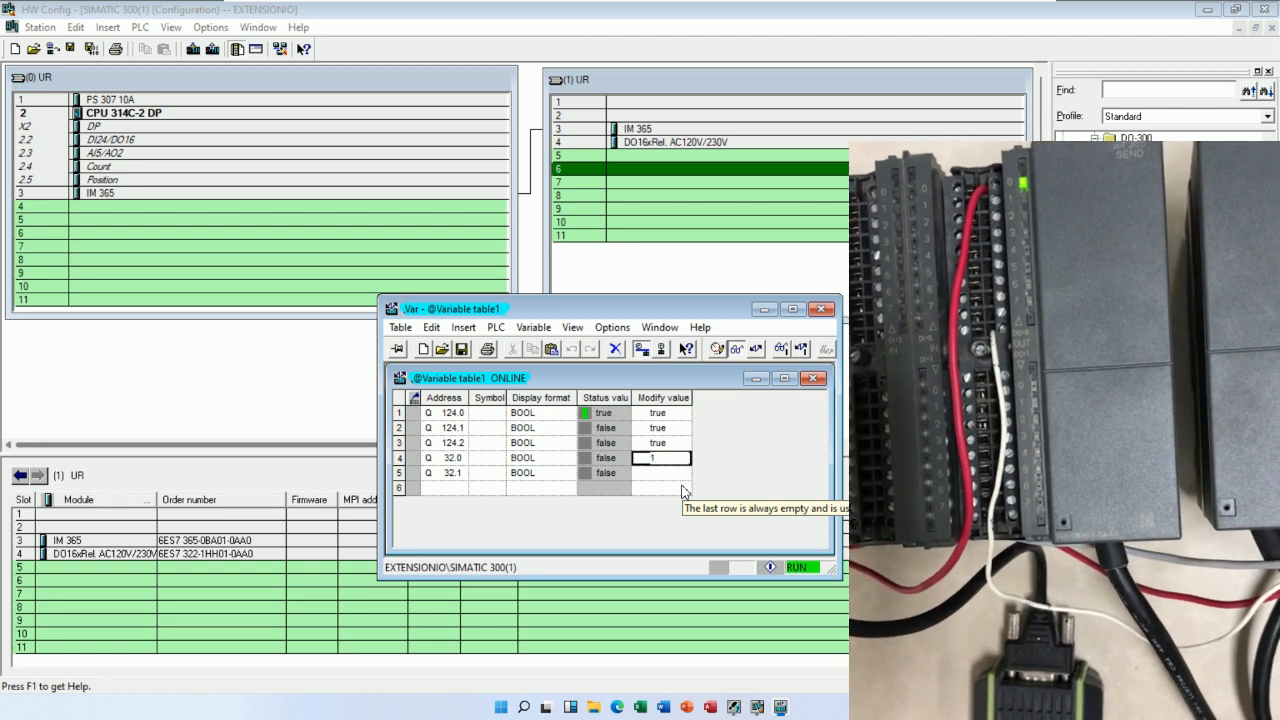
pyautogui.press('Return')
pyautogui.write('1')
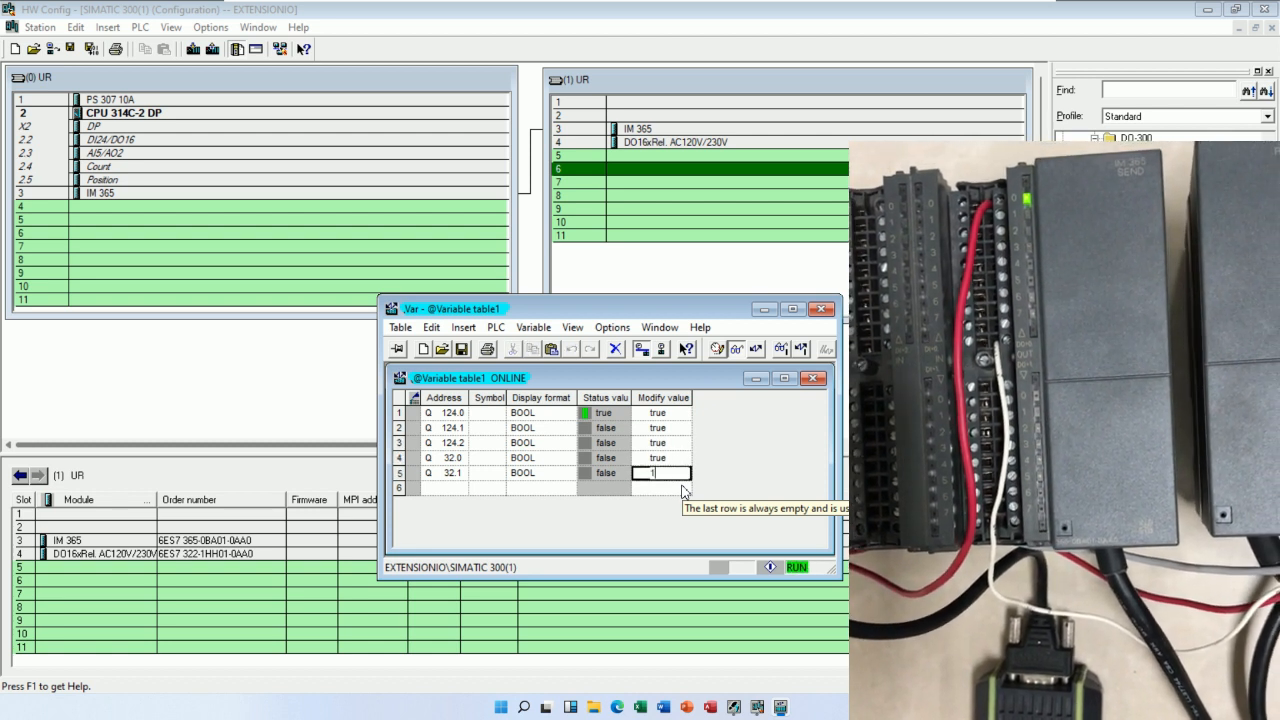
pyautogui.press('Return')
pyautogui.write('1')
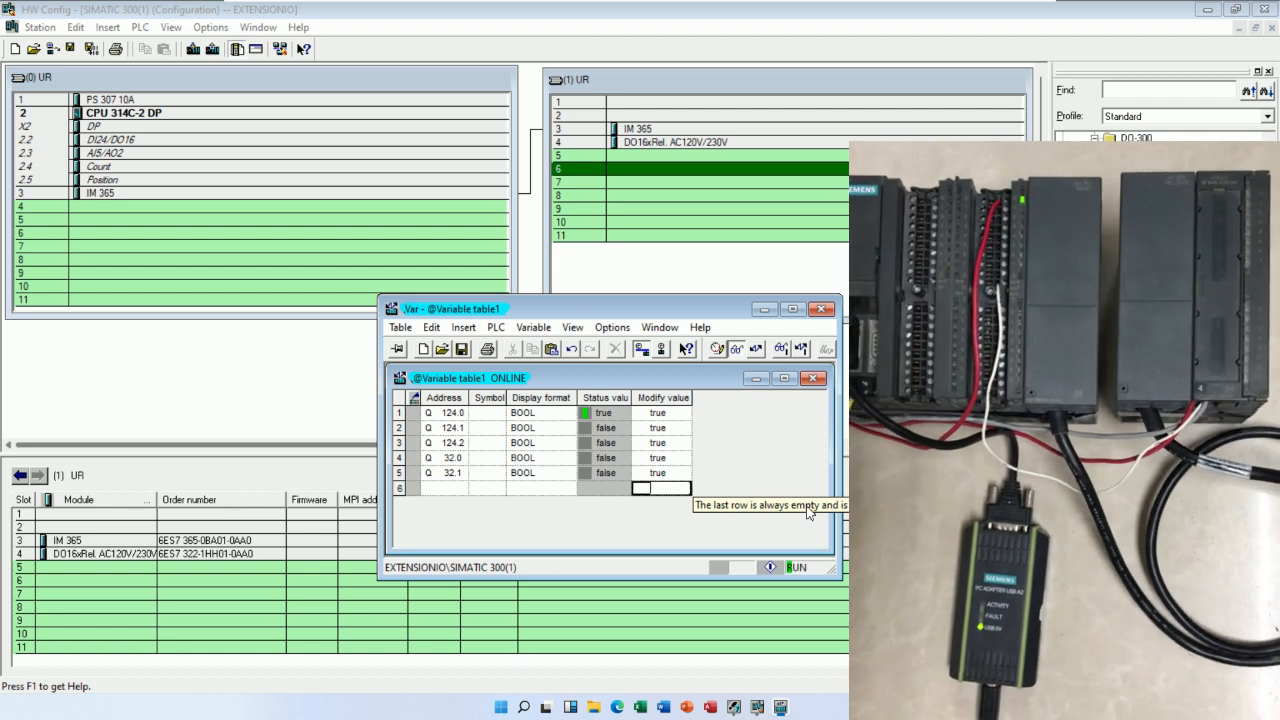
pyautogui.moveTo(683, 428); pyautogui.dragTo(677, 472)
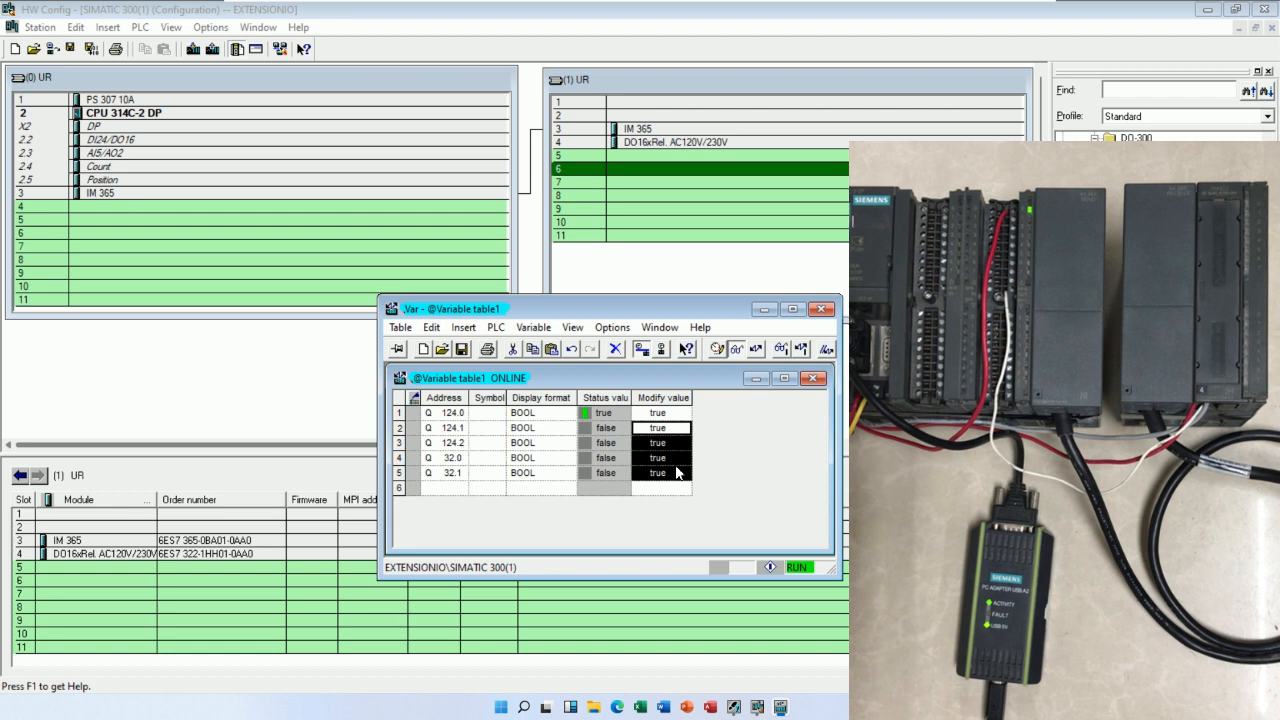
pyautogui.click(759, 350)
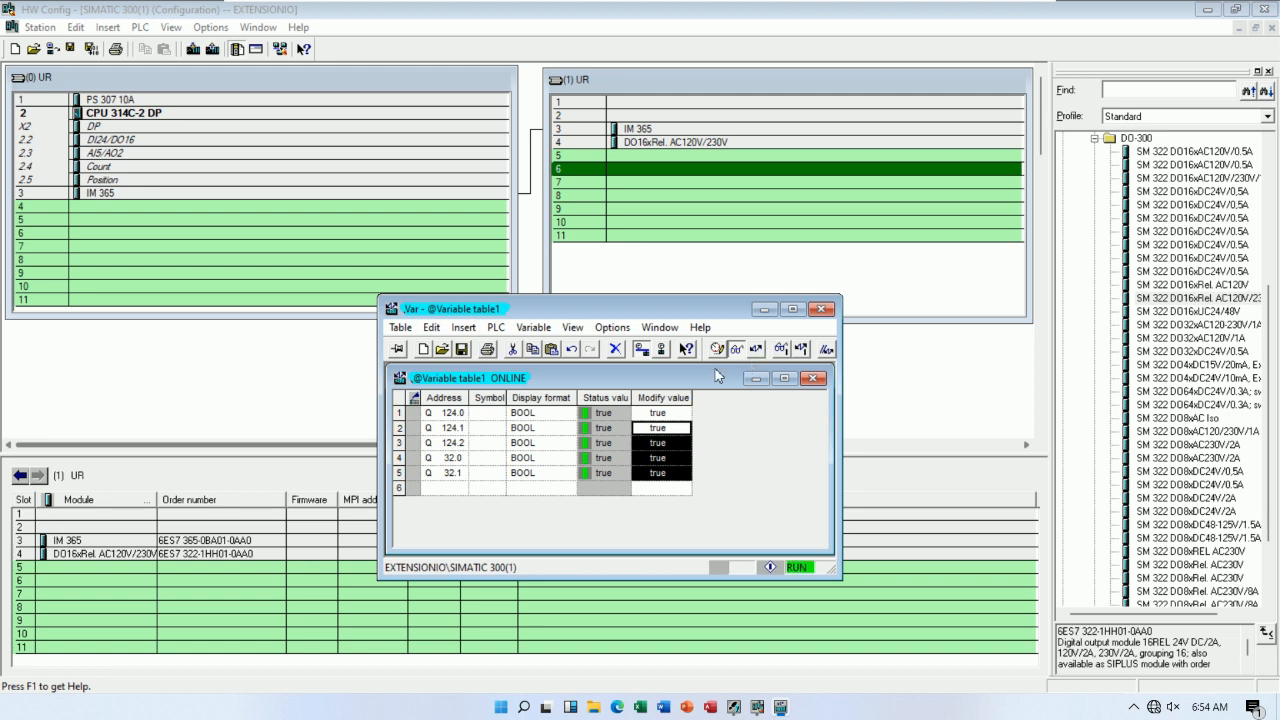
# Set the modify values of all five outputs in the variable table to false and activate them.
pyautogui.moveTo(660, 412); pyautogui.dragTo(662, 481)
pyautogui.write('0')
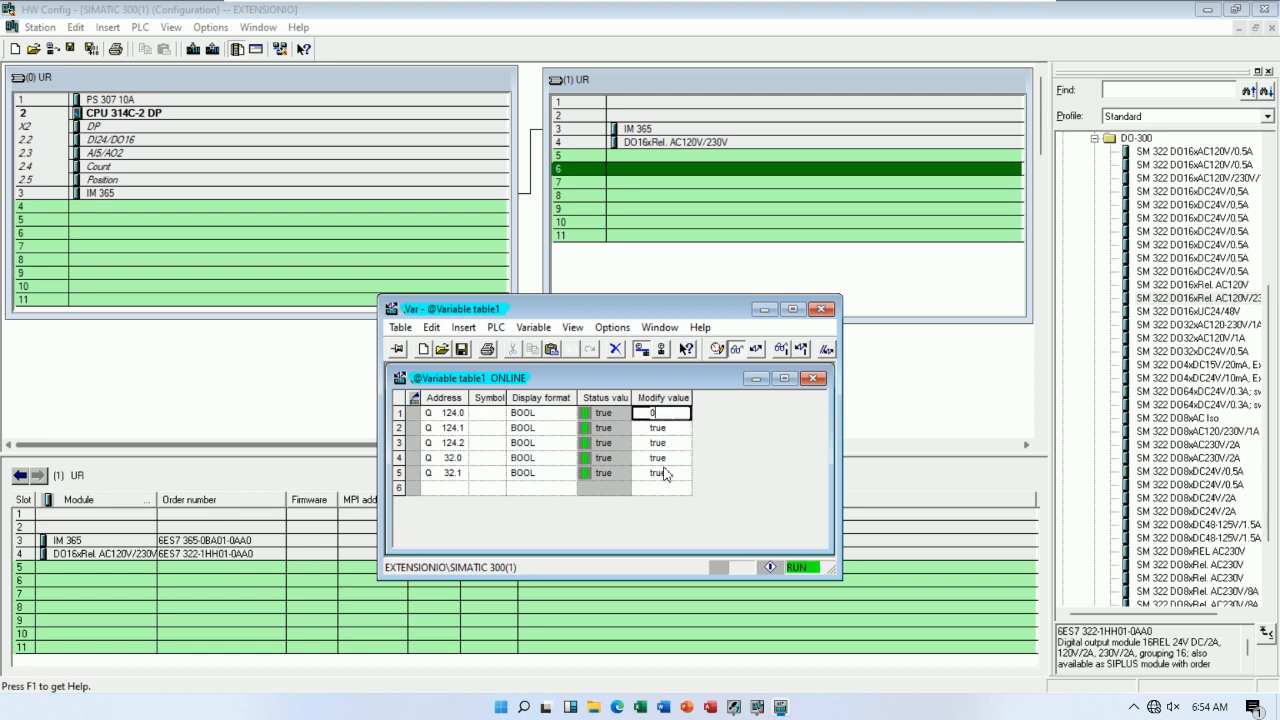
pyautogui.press('Return')
pyautogui.write('0')
pyautogui.press('Return')
pyautogui.write('0')
pyautogui.press('Return')
pyautogui.write('0')
pyautogui.press('Return')
pyautogui.write('0')
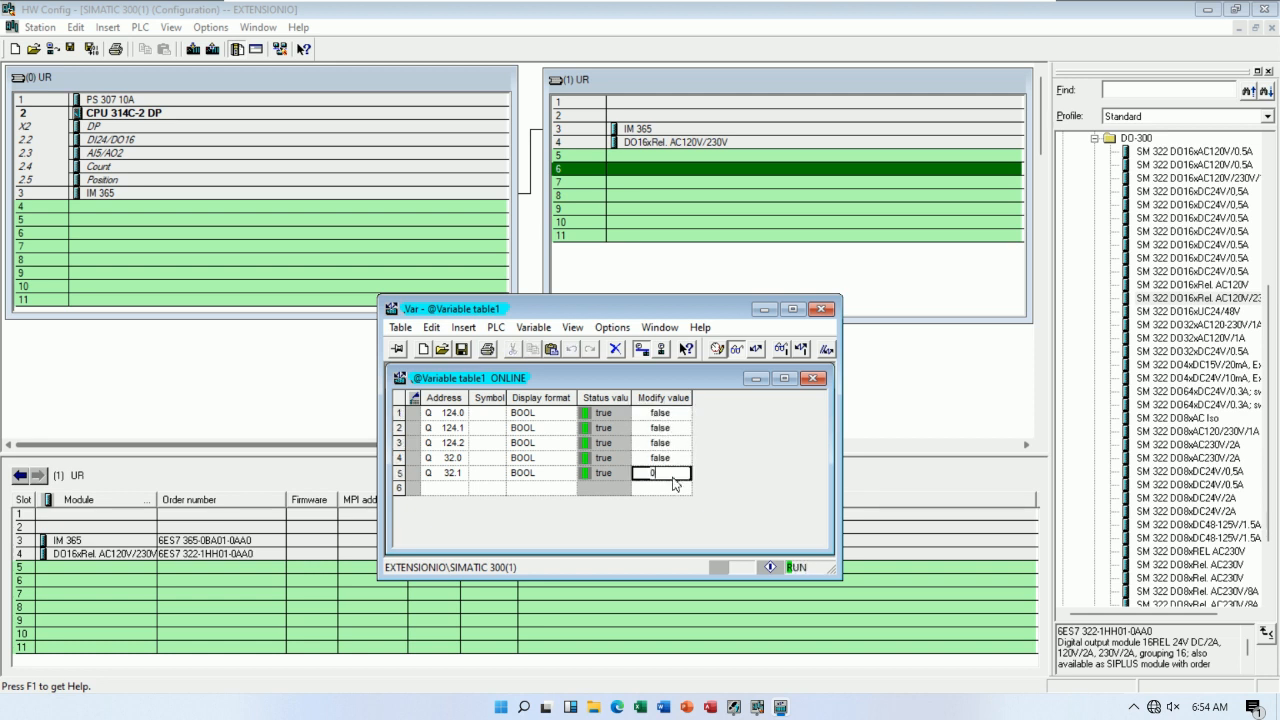
pyautogui.press('Return')
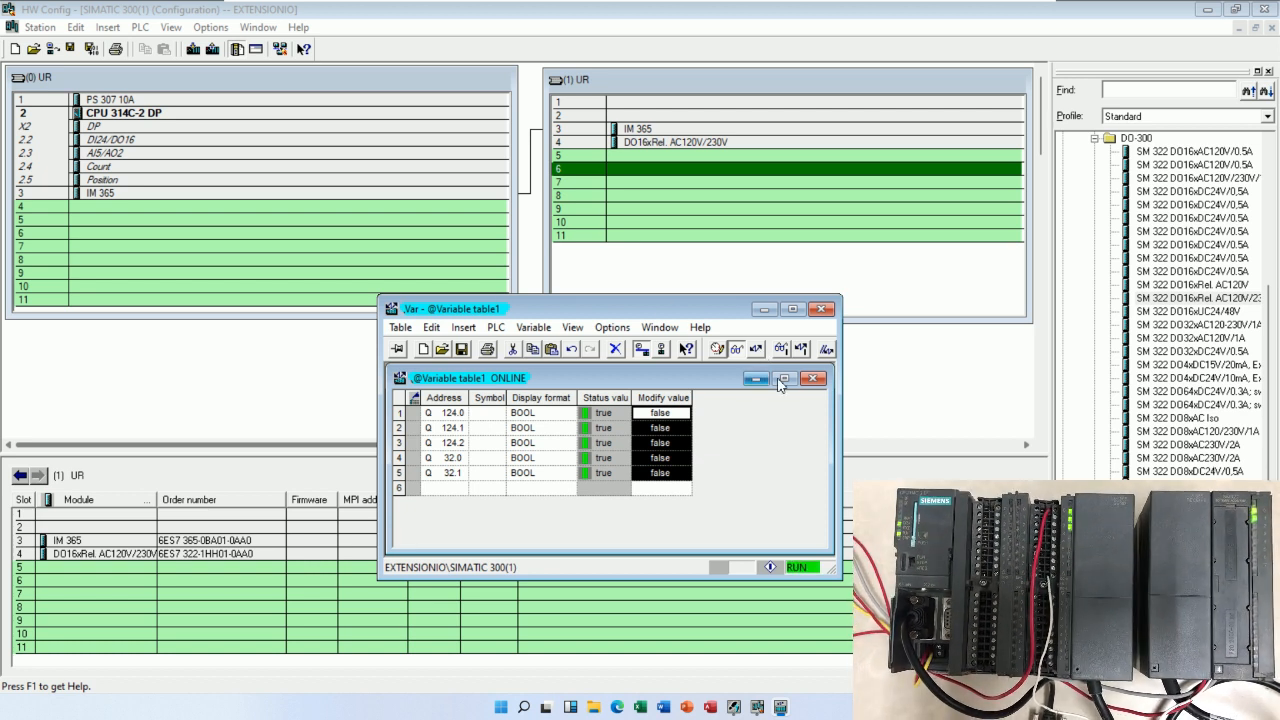
pyautogui.click(758, 348)
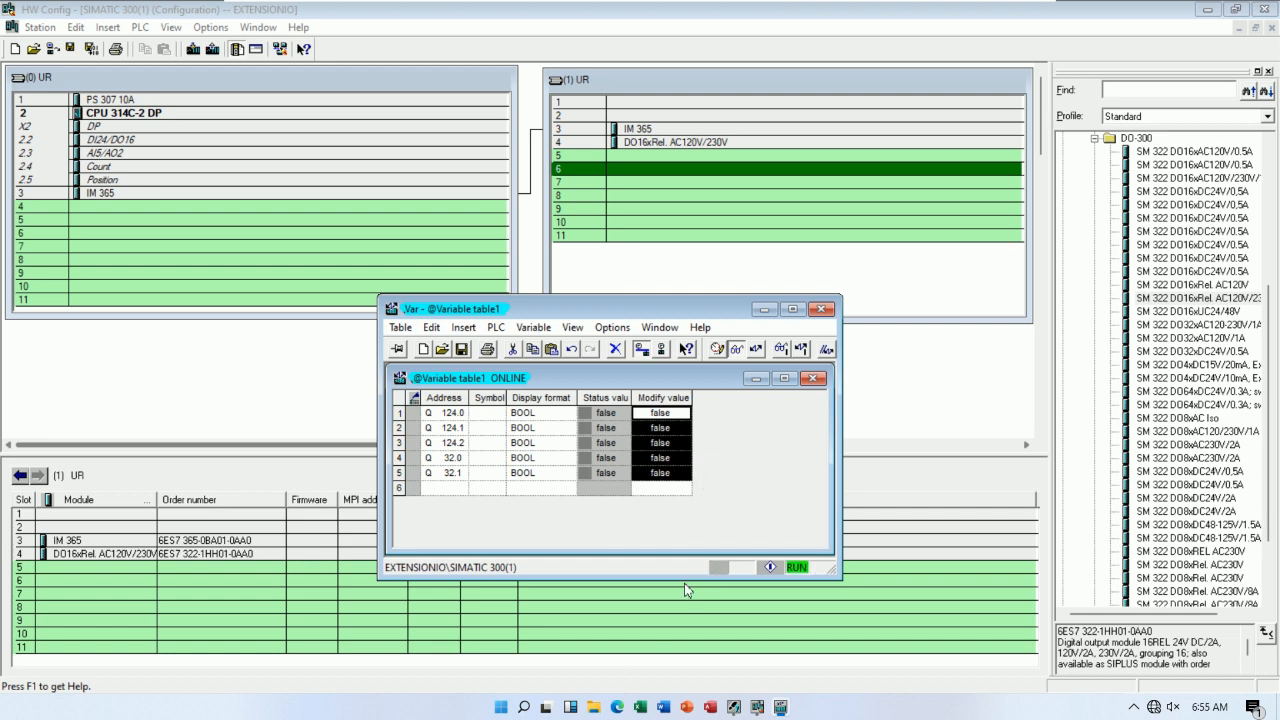
# Enlarge the variable table window, then close it without saving the table.
pyautogui.moveTo(681, 580); pyautogui.dragTo(704, 689)
pyautogui.moveTo(668, 553); pyautogui.dragTo(670, 663)
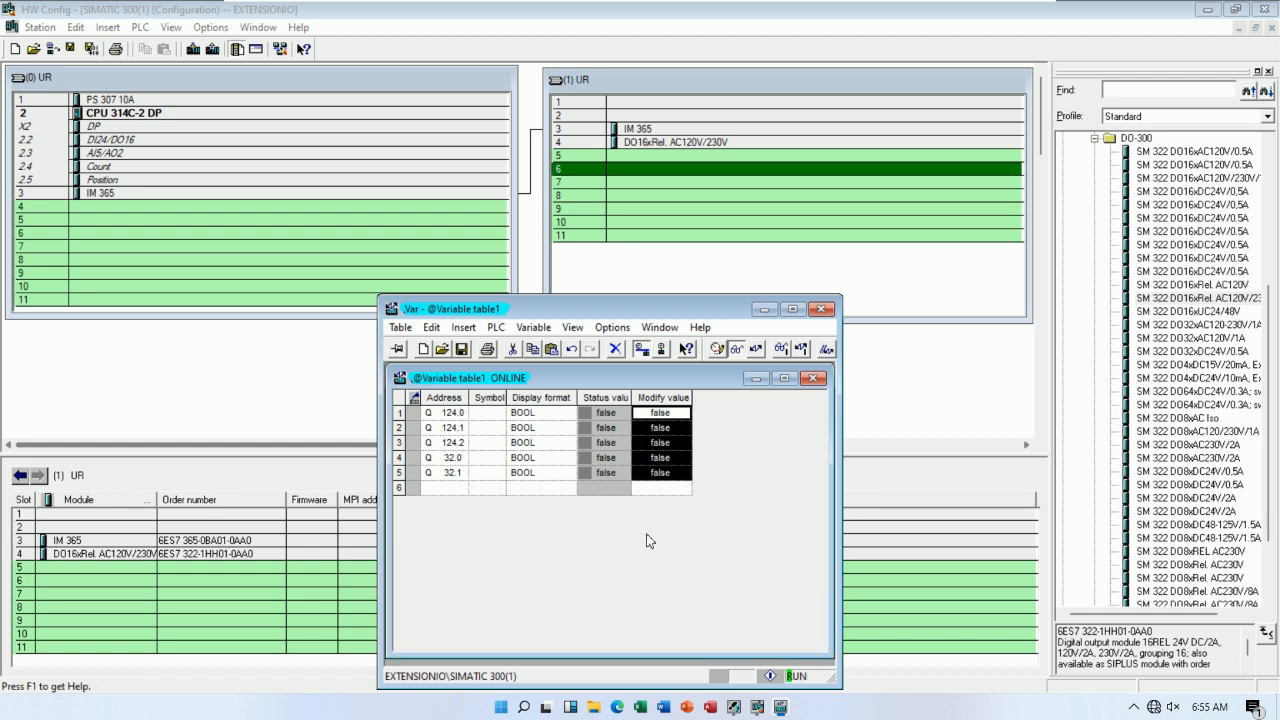
pyautogui.click(826, 312)
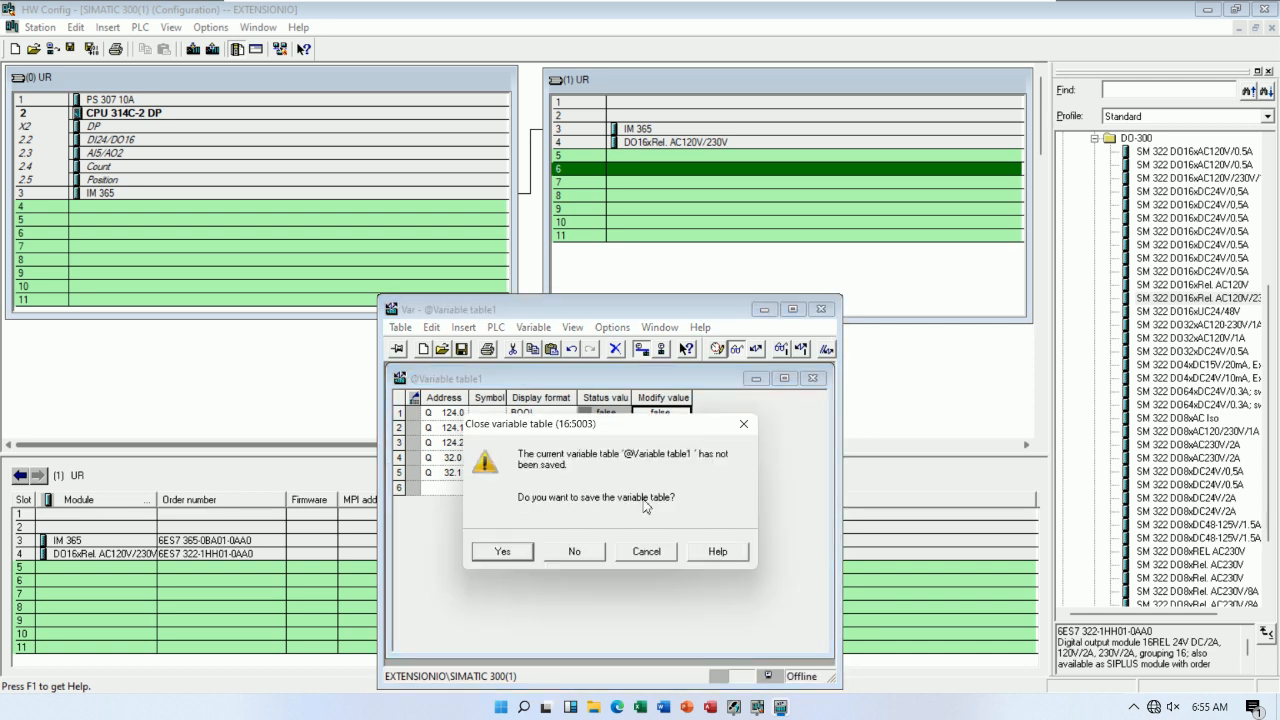
pyautogui.click(578, 552)
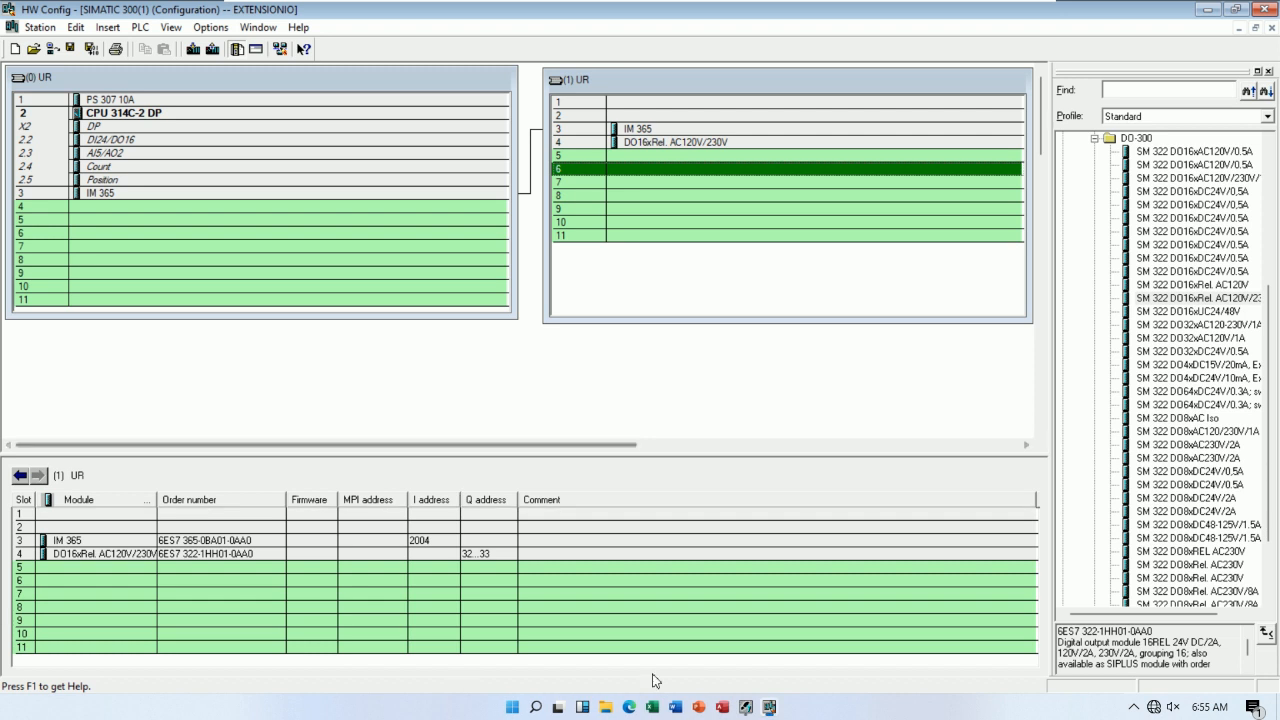
# Switch to SIMATIC Manager and open OB1 with its created-in language set to LAD.
pyautogui.click(745, 706)
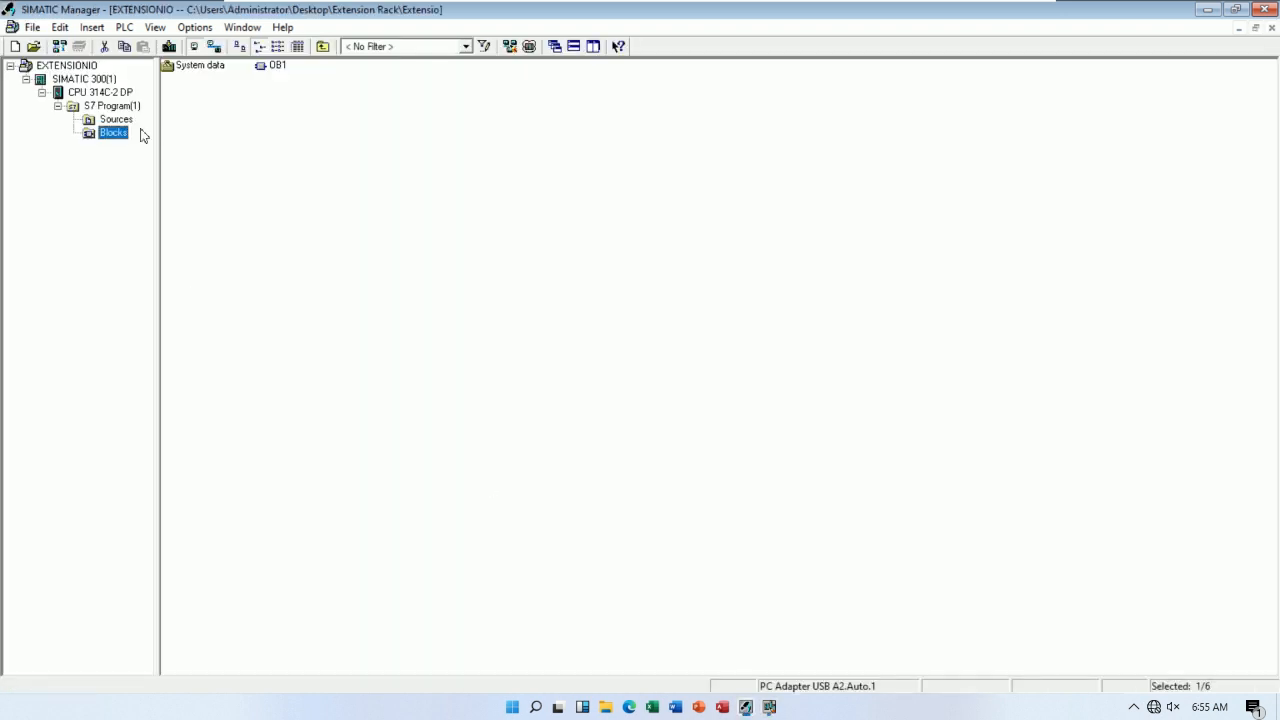
pyautogui.click(279, 66)
pyautogui.hotkey('alt', 'Return')
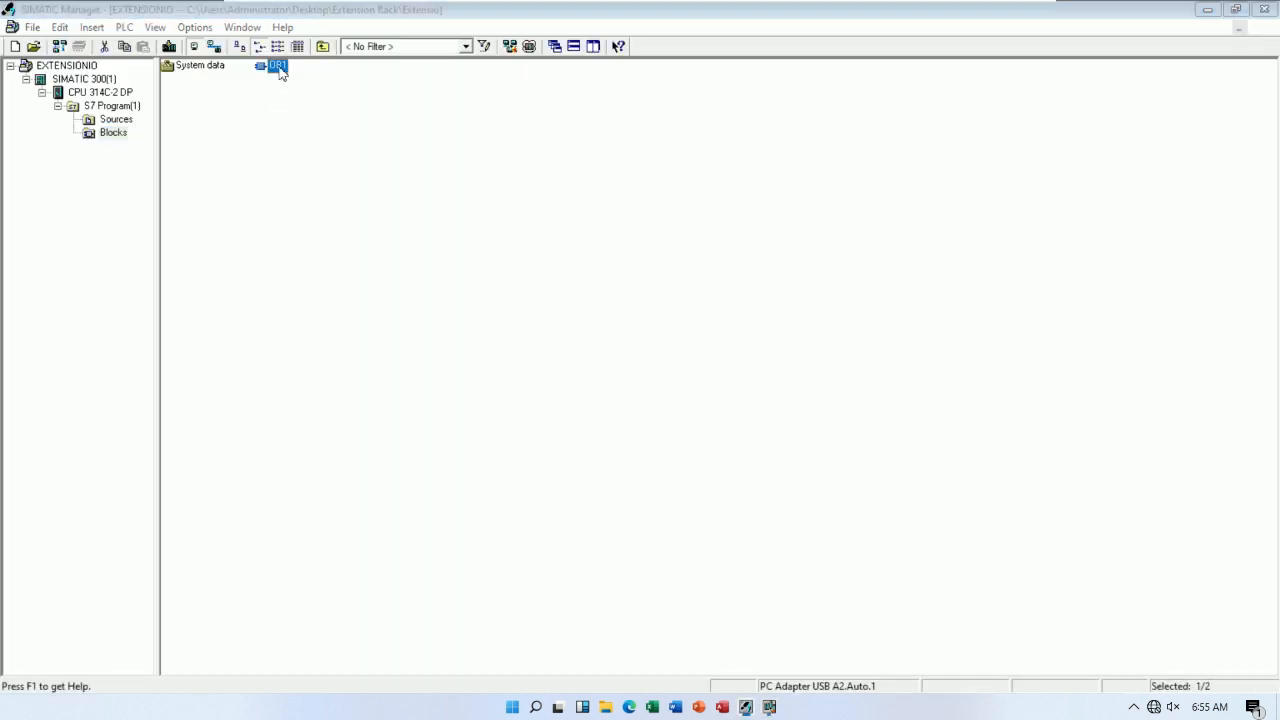
pyautogui.click(626, 312)
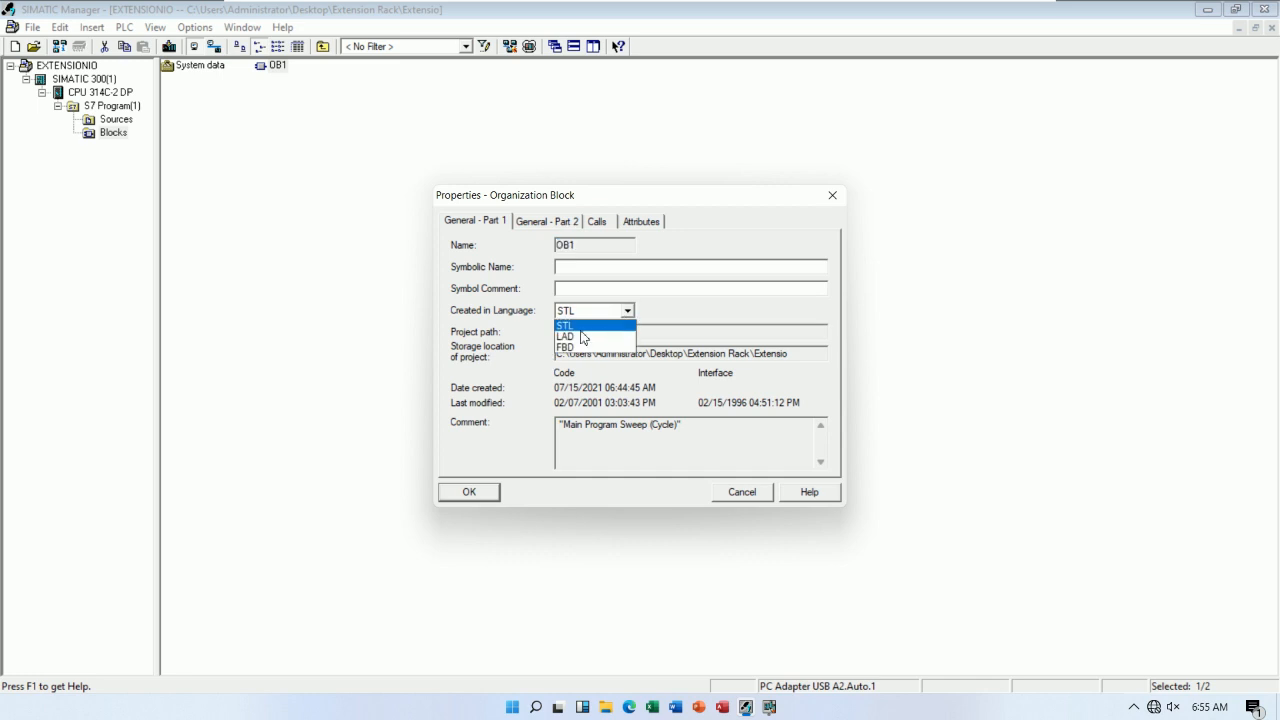
pyautogui.click(580, 338)
pyautogui.click(472, 493)
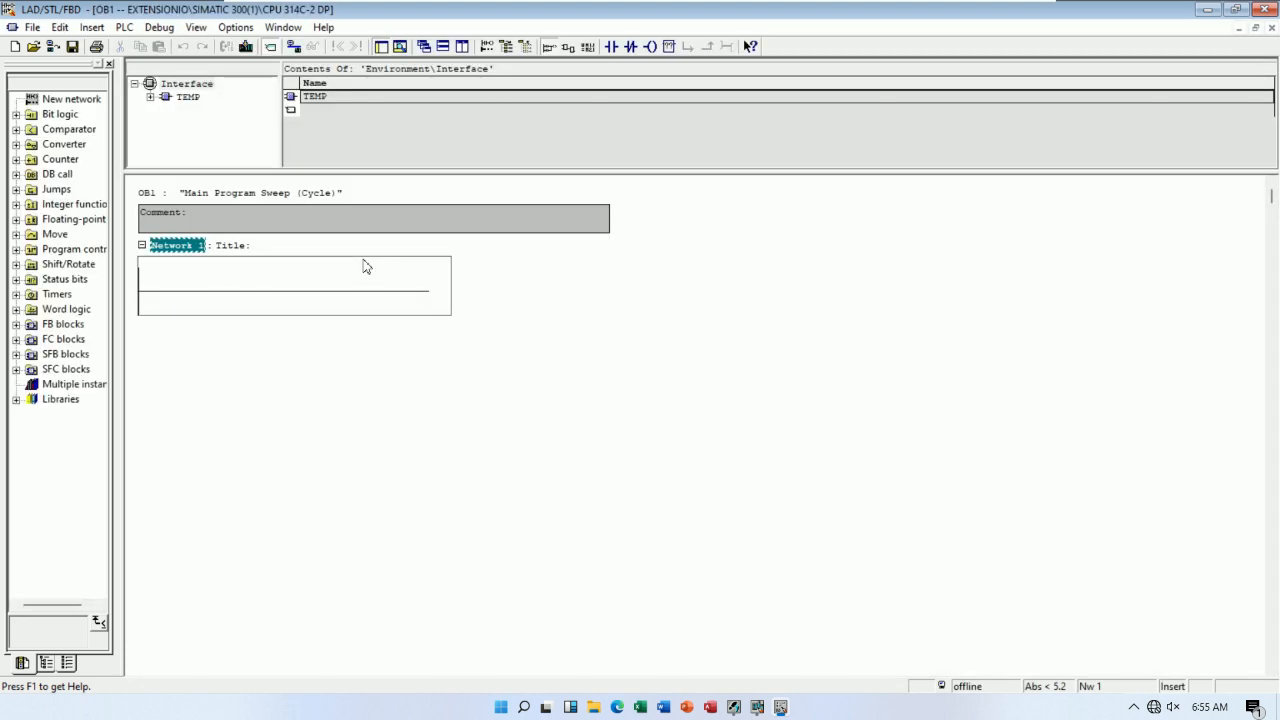
# Title Network 1 of OB1 "START AND TEST IO FROM HMI".
pyautogui.click(334, 250)
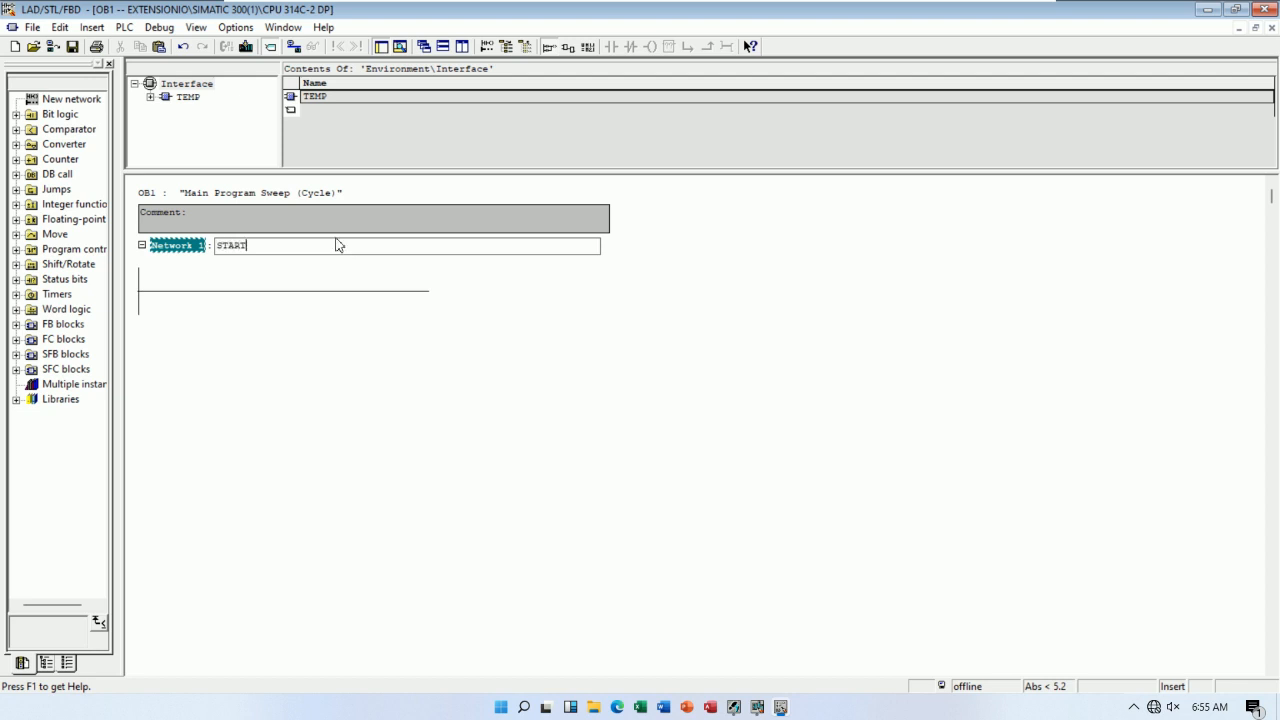
pyautogui.write('AND')
pyautogui.click(441, 364)
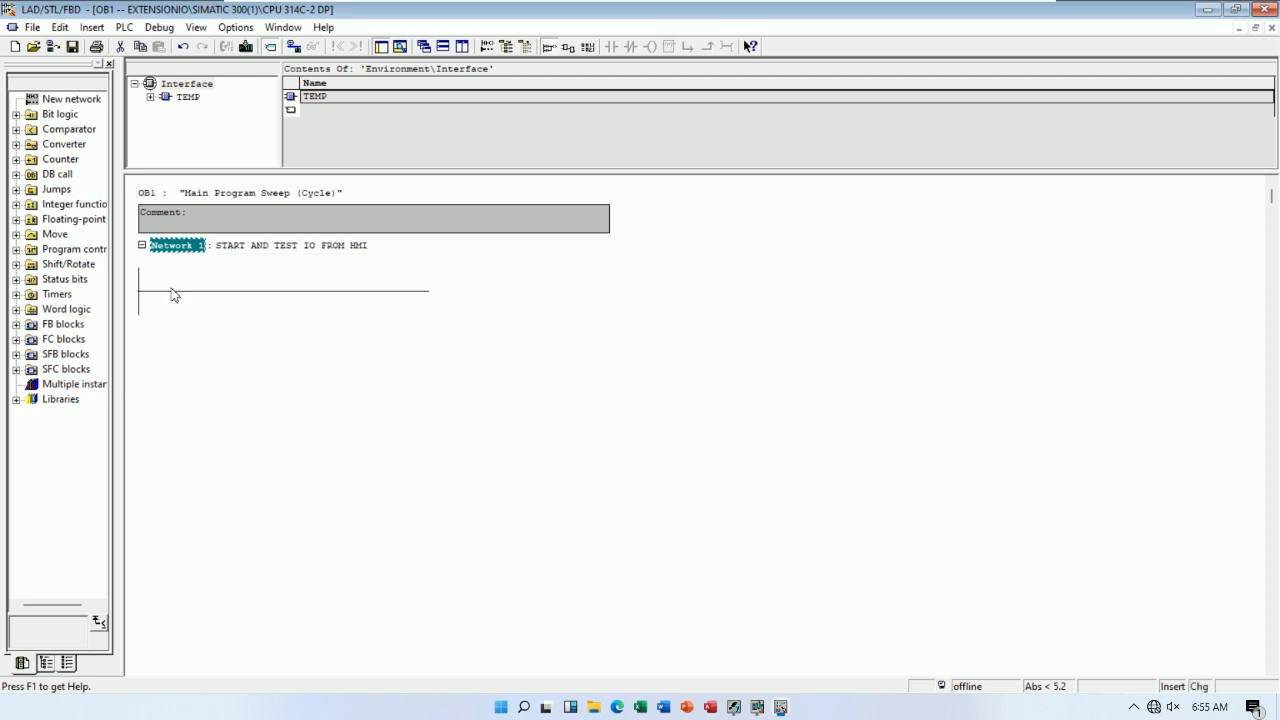
# Insert a normally open contact with address M0.0 at the start of the Network 1 rung.
pyautogui.click(172, 291)
pyautogui.click(612, 46)
pyautogui.write('M0.0')
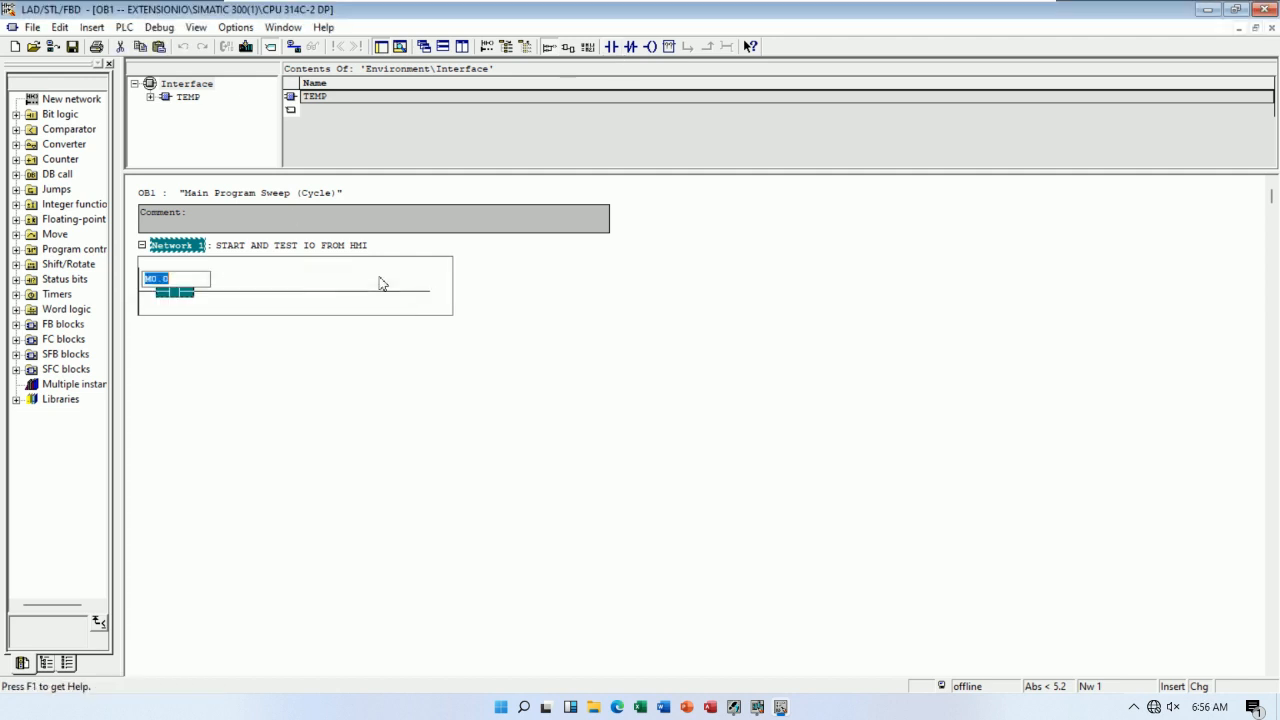
pyautogui.press('Return')
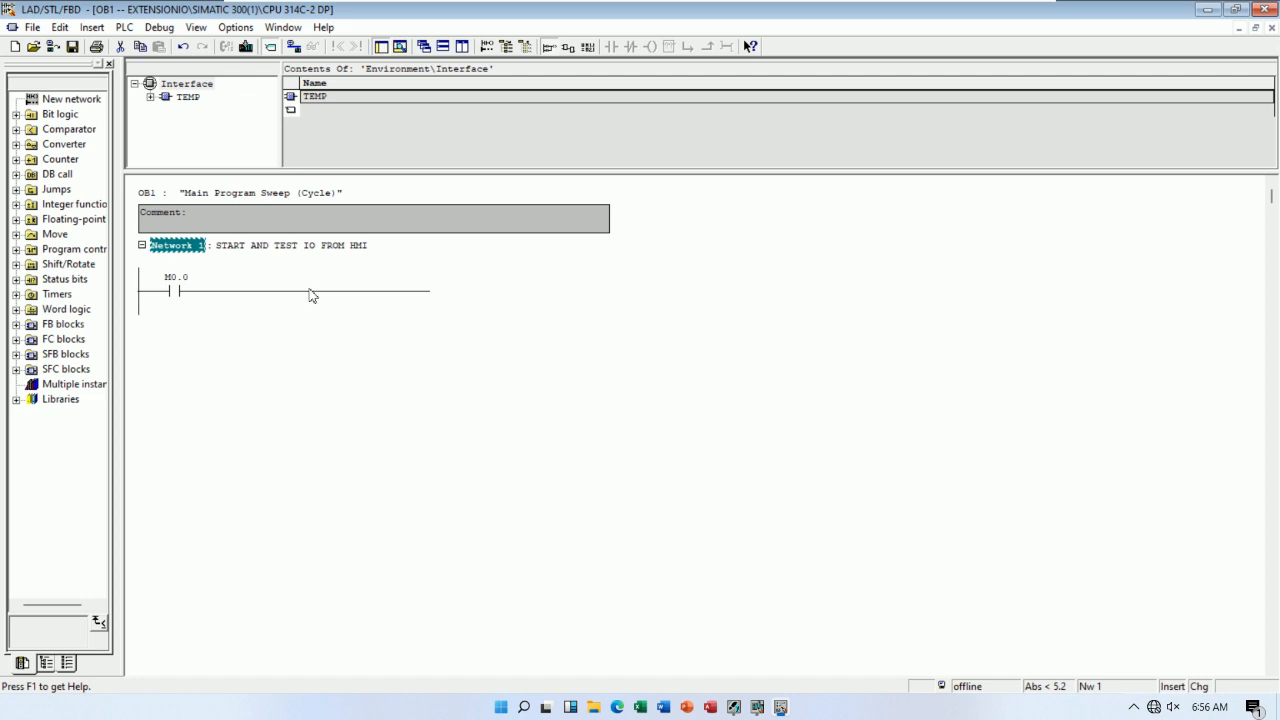
# Check the rack 1 relay output module's Q address in HW Config and end the Network 1 rung with an output coil addressed Q32.0.
pyautogui.click(347, 292)
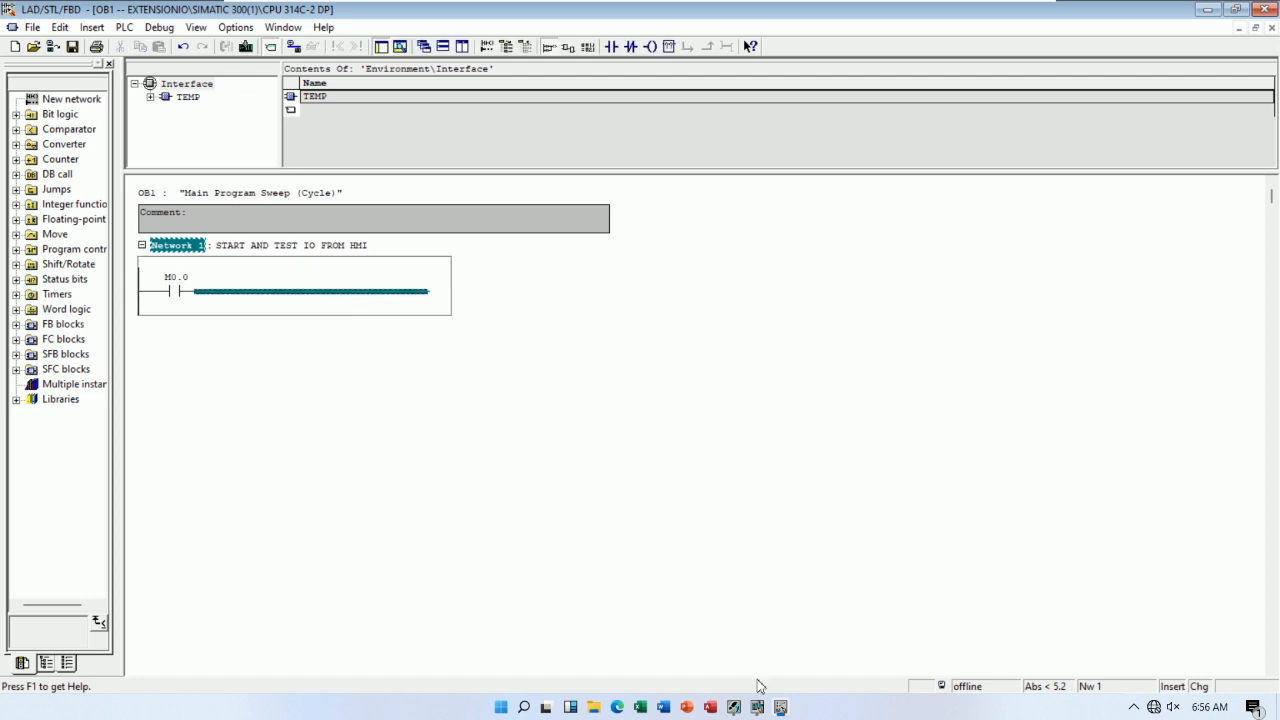
pyautogui.click(759, 708)
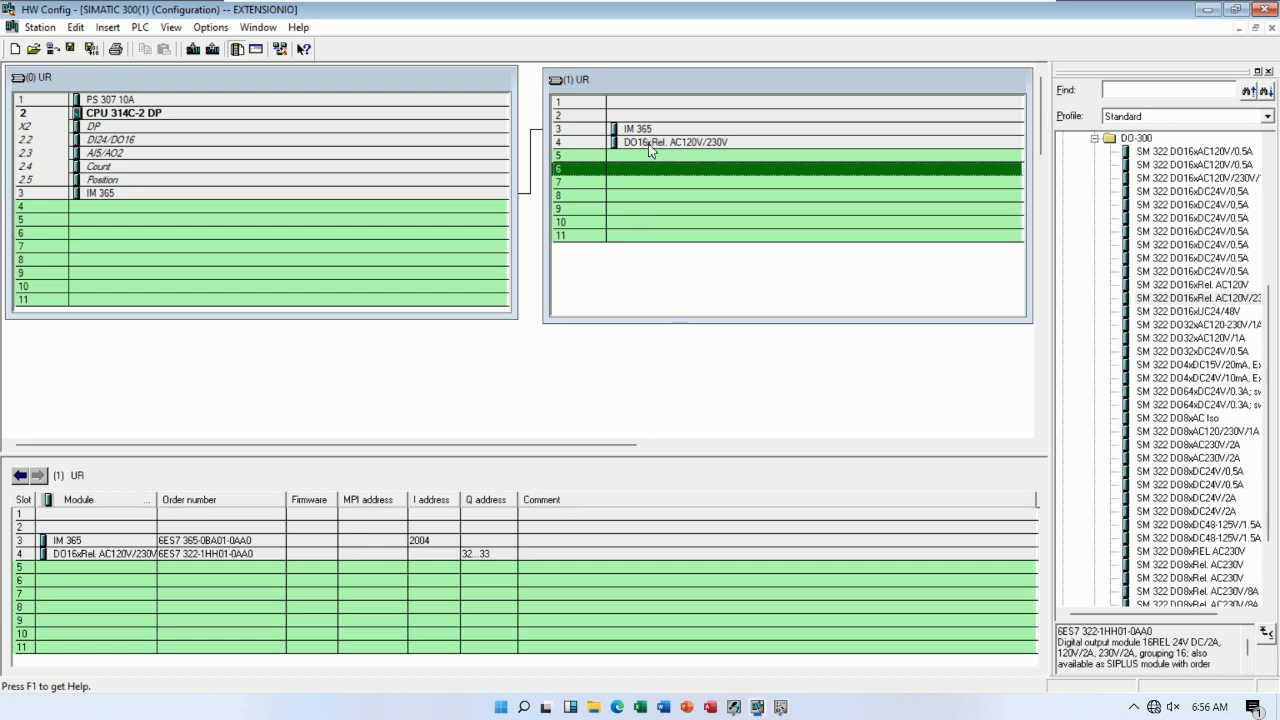
pyautogui.click(683, 146)
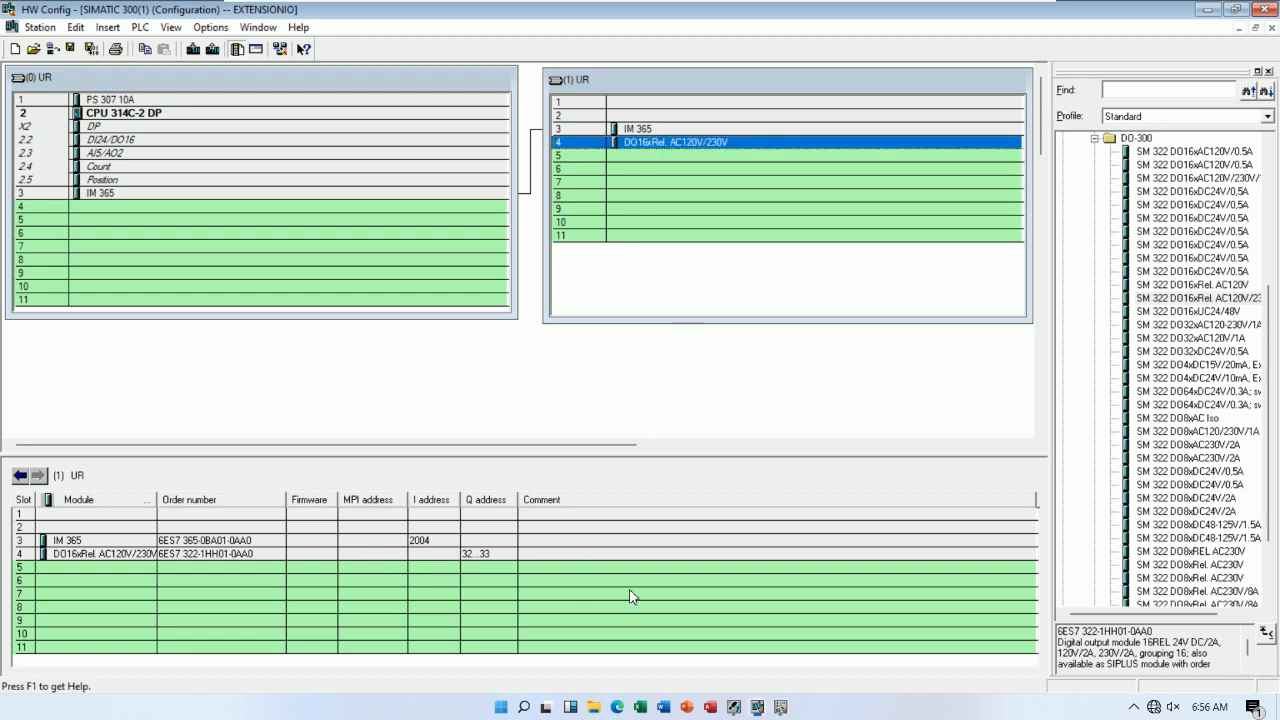
pyautogui.click(780, 707)
pyautogui.click(650, 46)
pyautogui.click(405, 279)
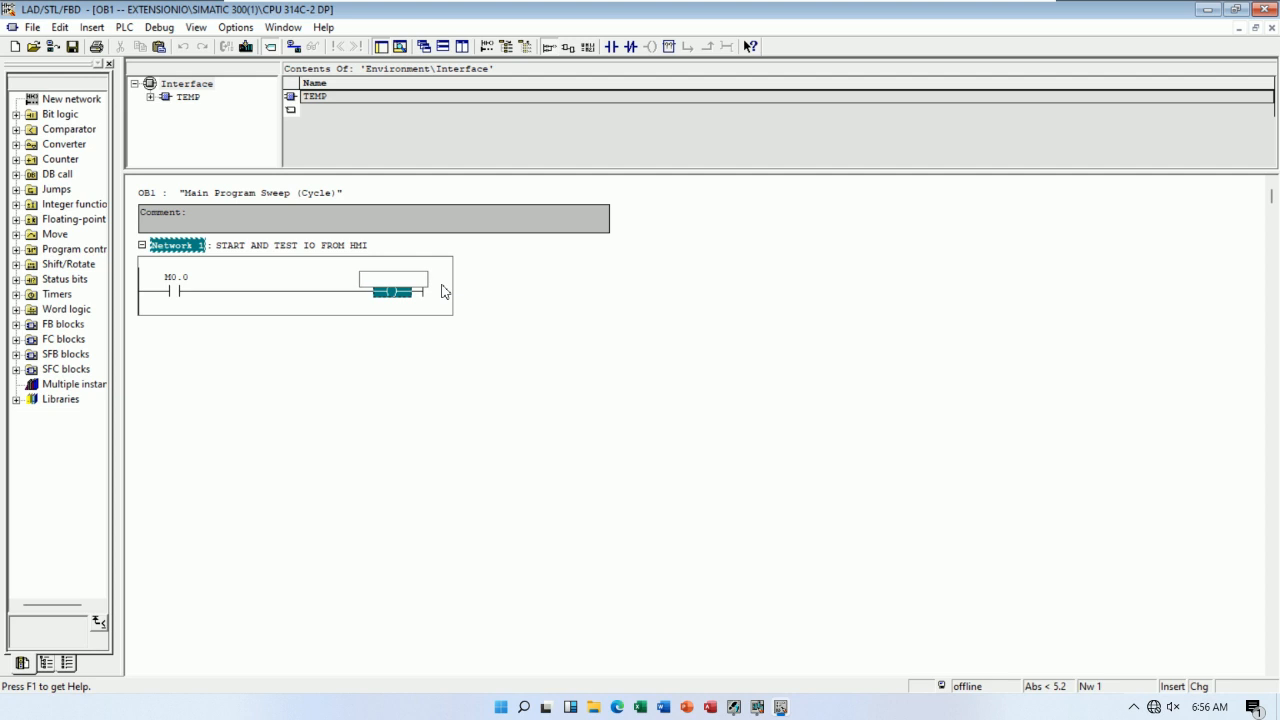
pyautogui.write('Q32.')
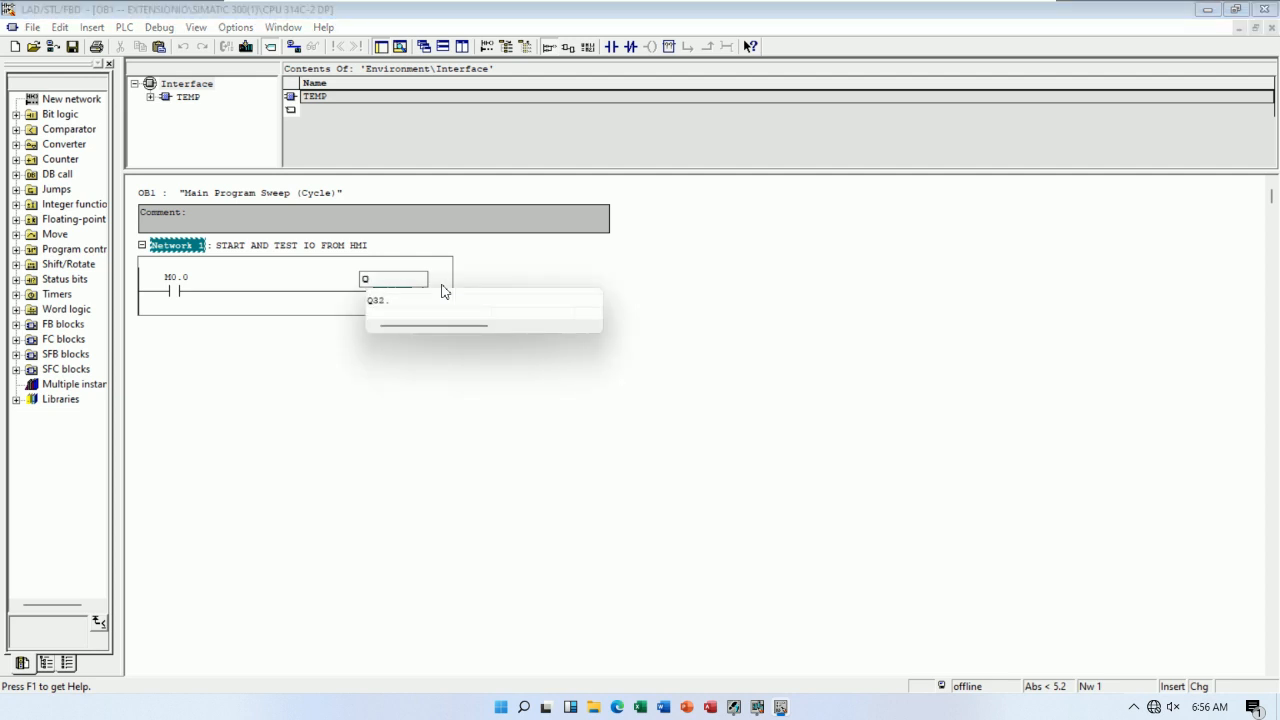
pyautogui.write('0')
pyautogui.press('Return')
pyautogui.click(567, 386)
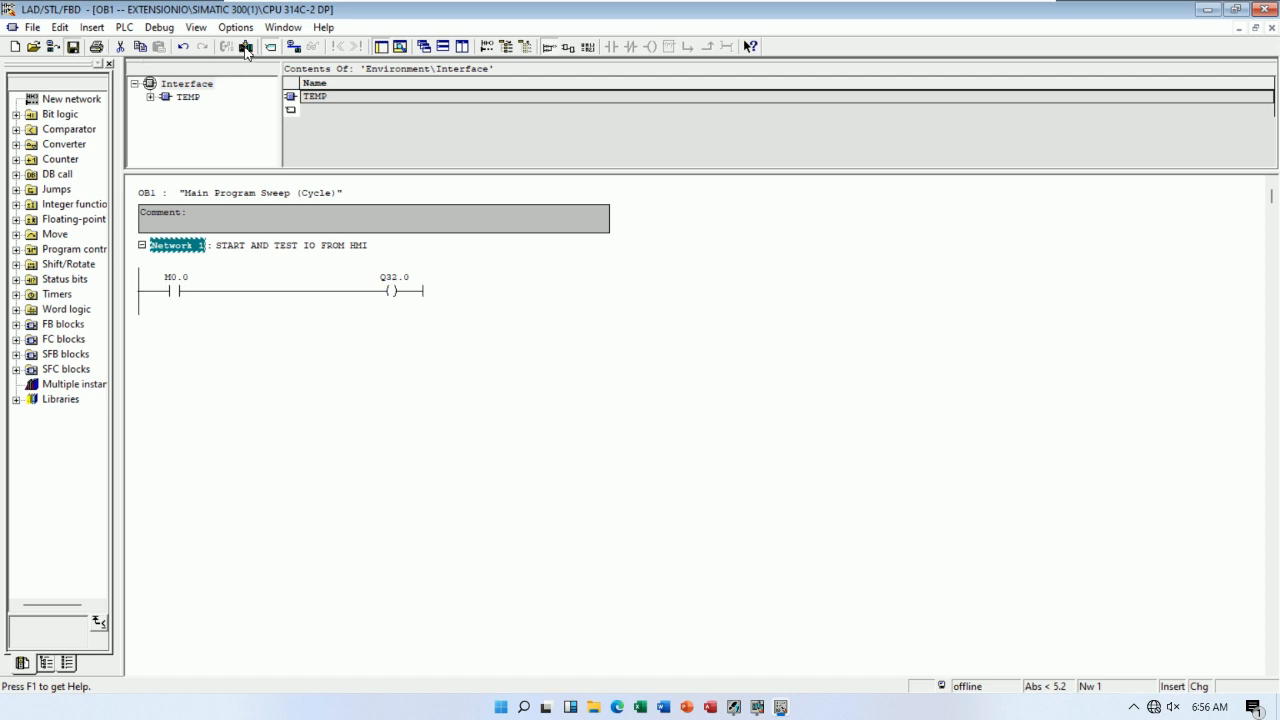
# Download OB1 to the CPU and start monitoring its ladder logic online.
pyautogui.click(245, 50)
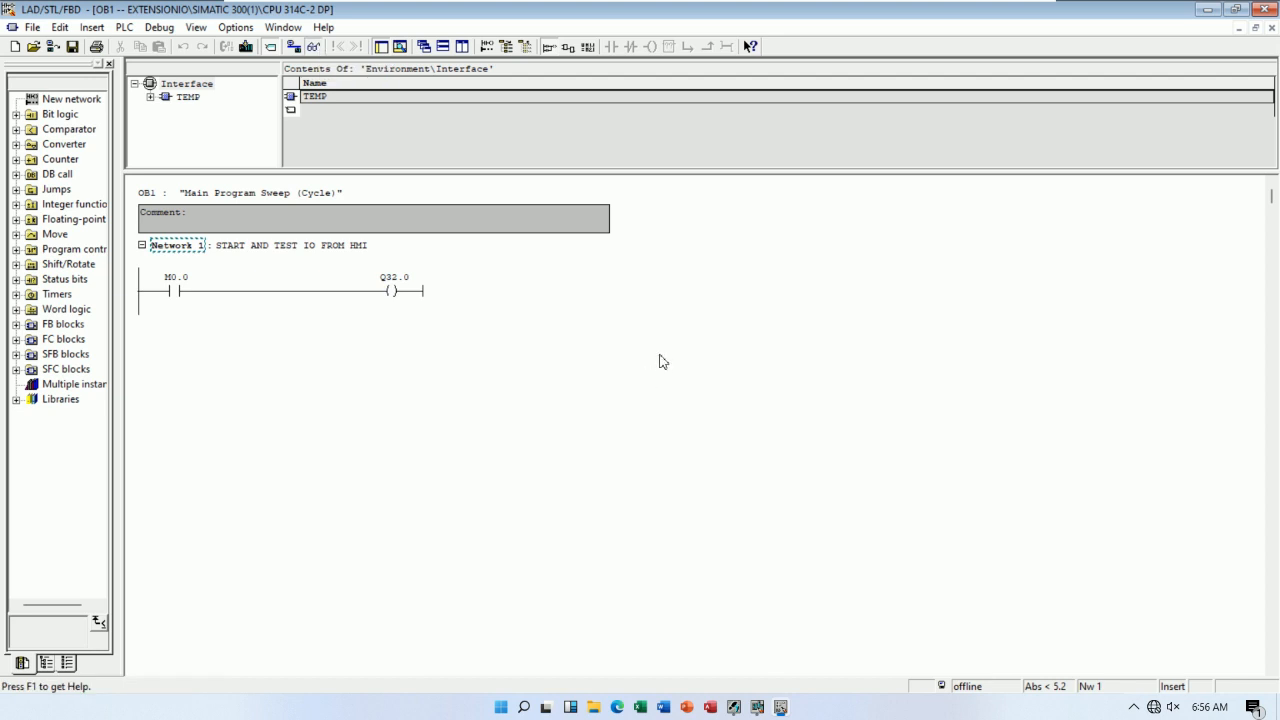
pyautogui.hotkey('ctrl', 'F7')
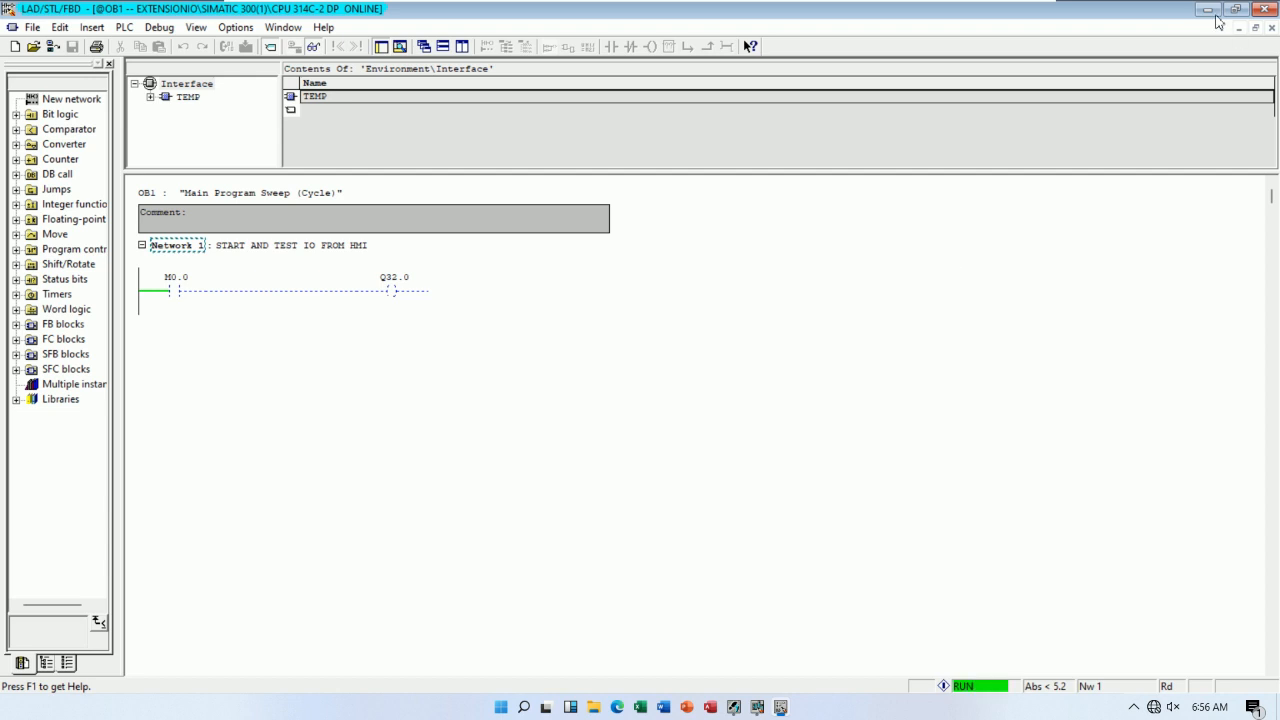
# Switch to WinCC flexible and create an empty project for the TP 177B 6" color PN/DP panel.
pyautogui.click(1207, 10)
pyautogui.click(1207, 10)
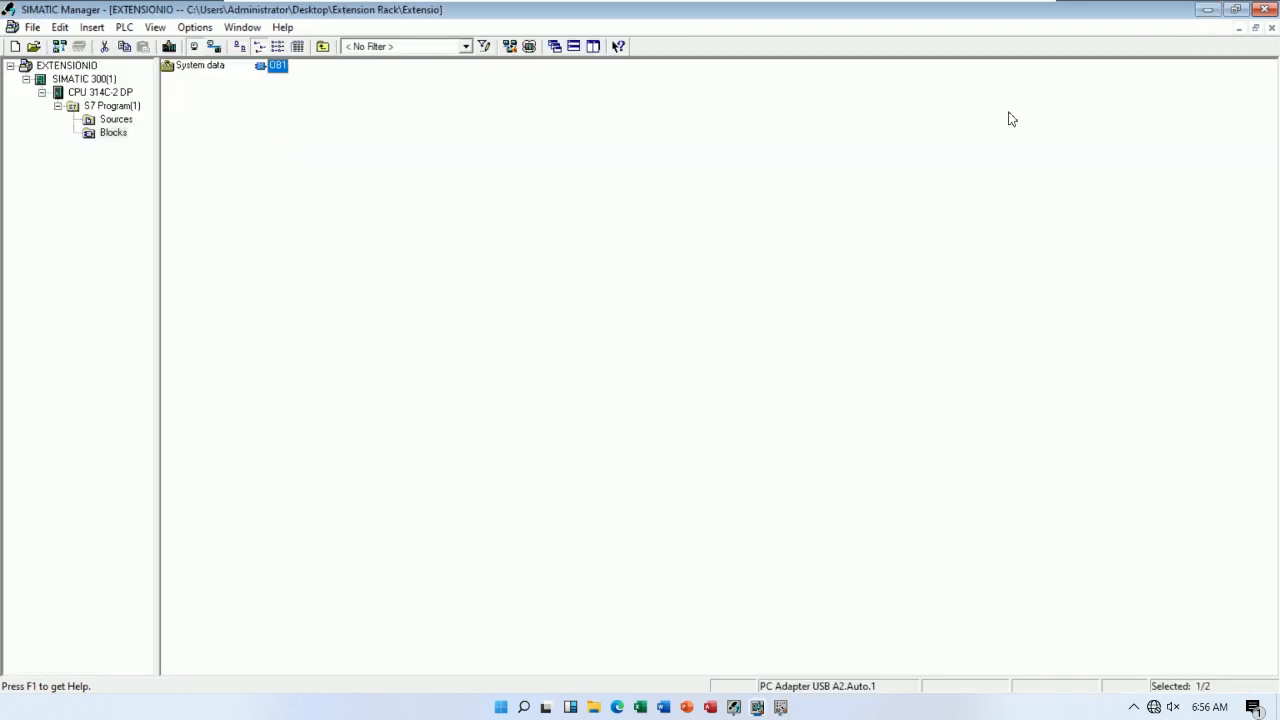
pyautogui.click(1207, 8)
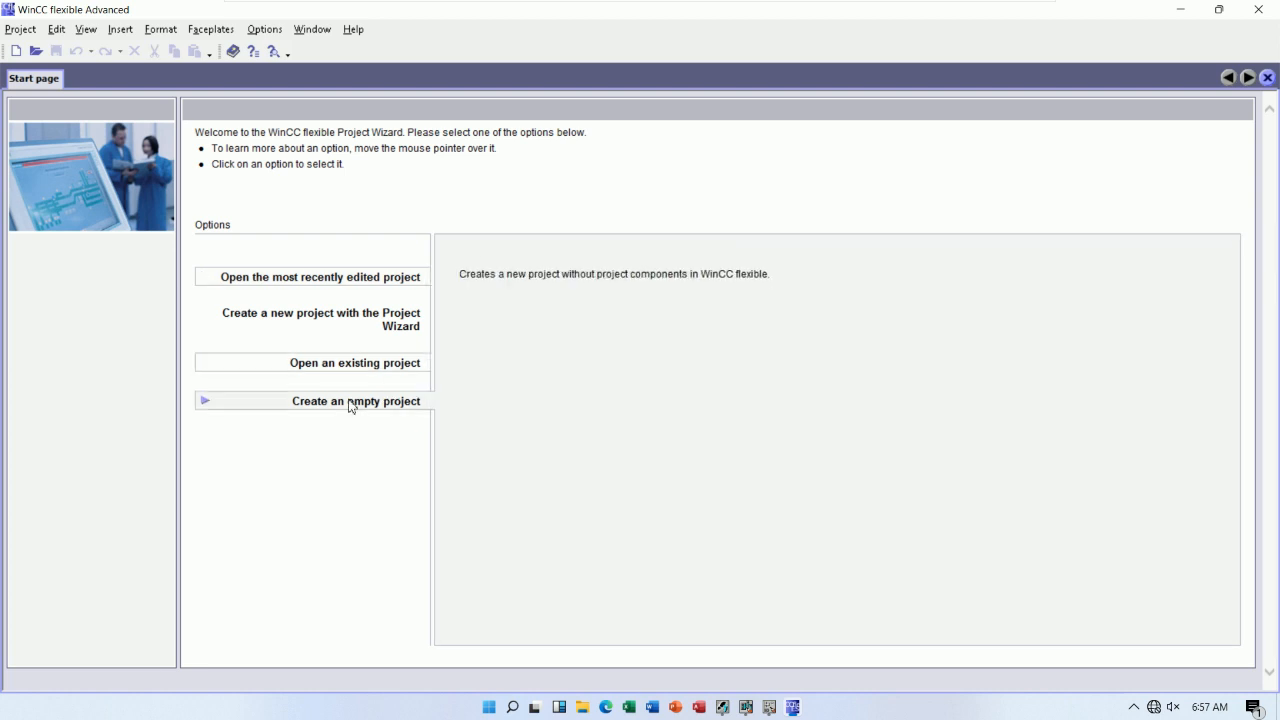
pyautogui.click(352, 403)
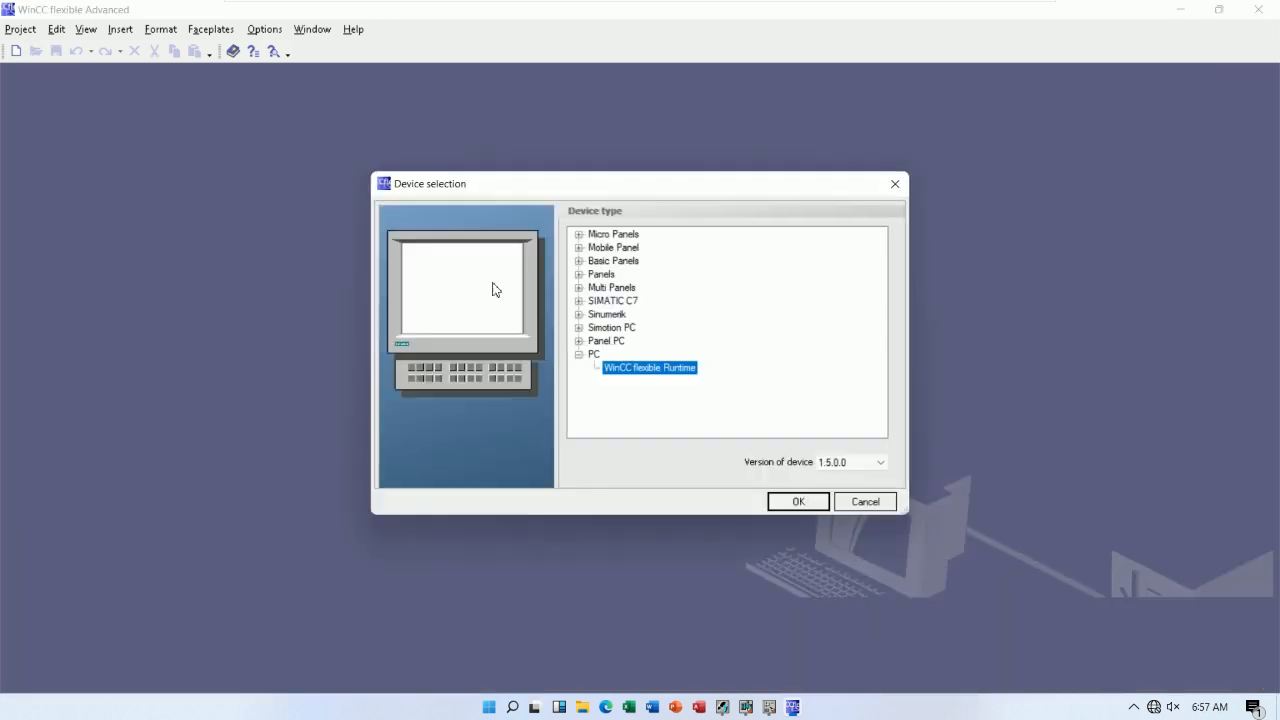
pyautogui.click(578, 261)
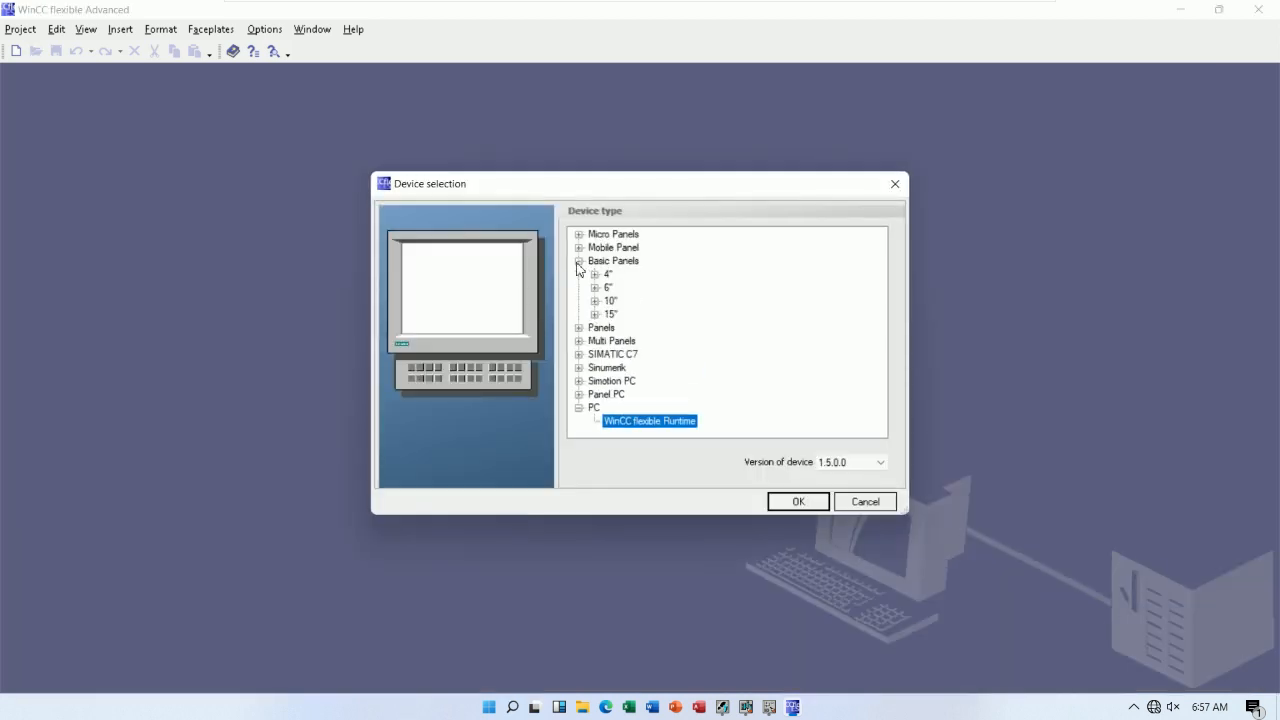
pyautogui.click(578, 327)
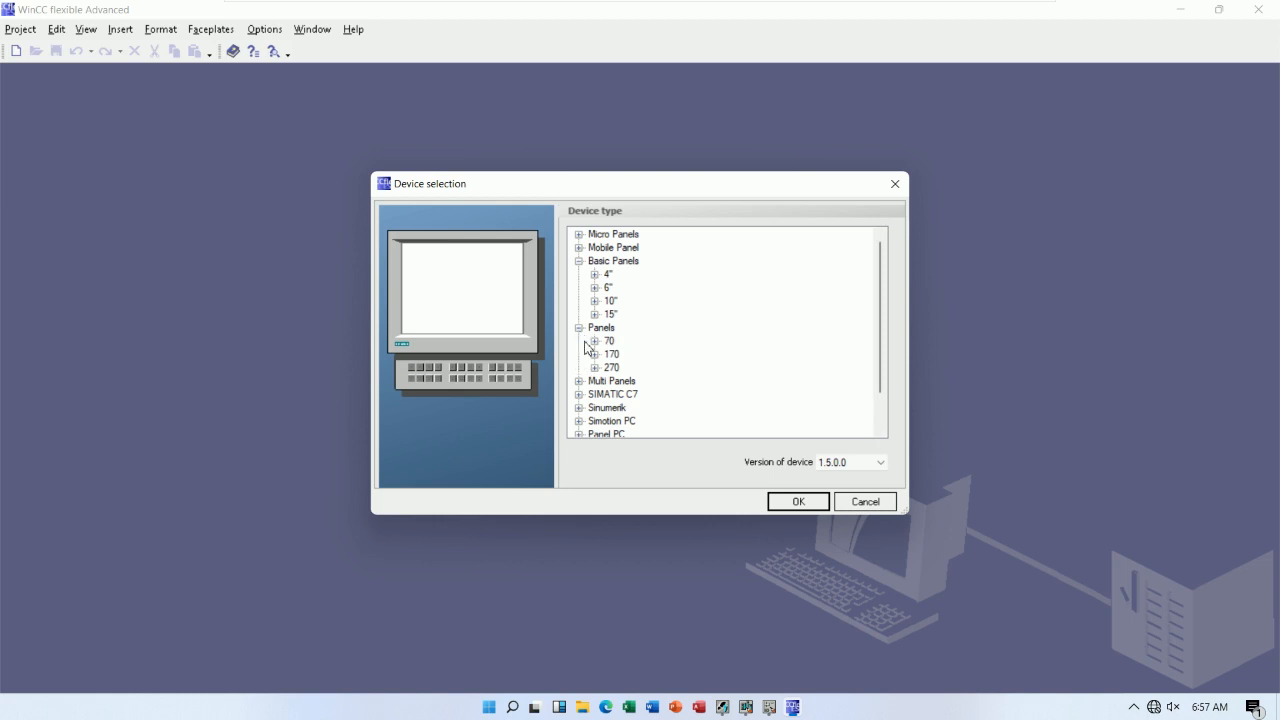
pyautogui.click(594, 354)
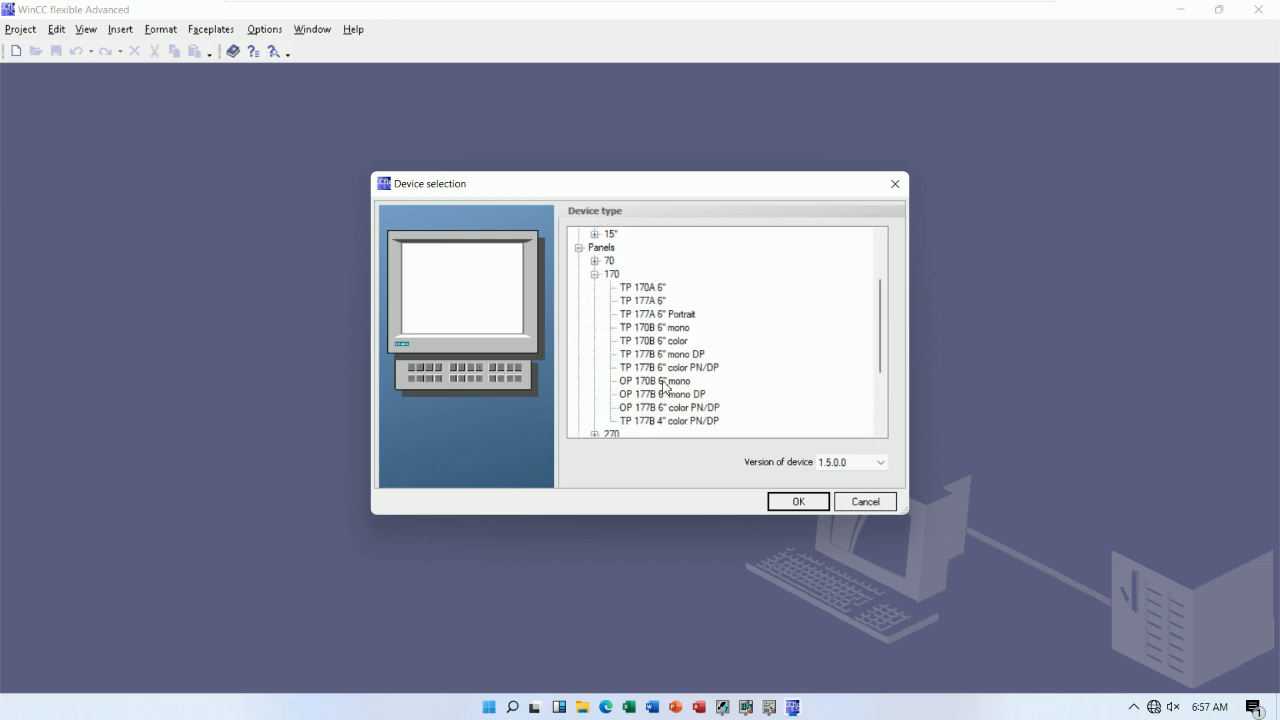
pyautogui.click(661, 368)
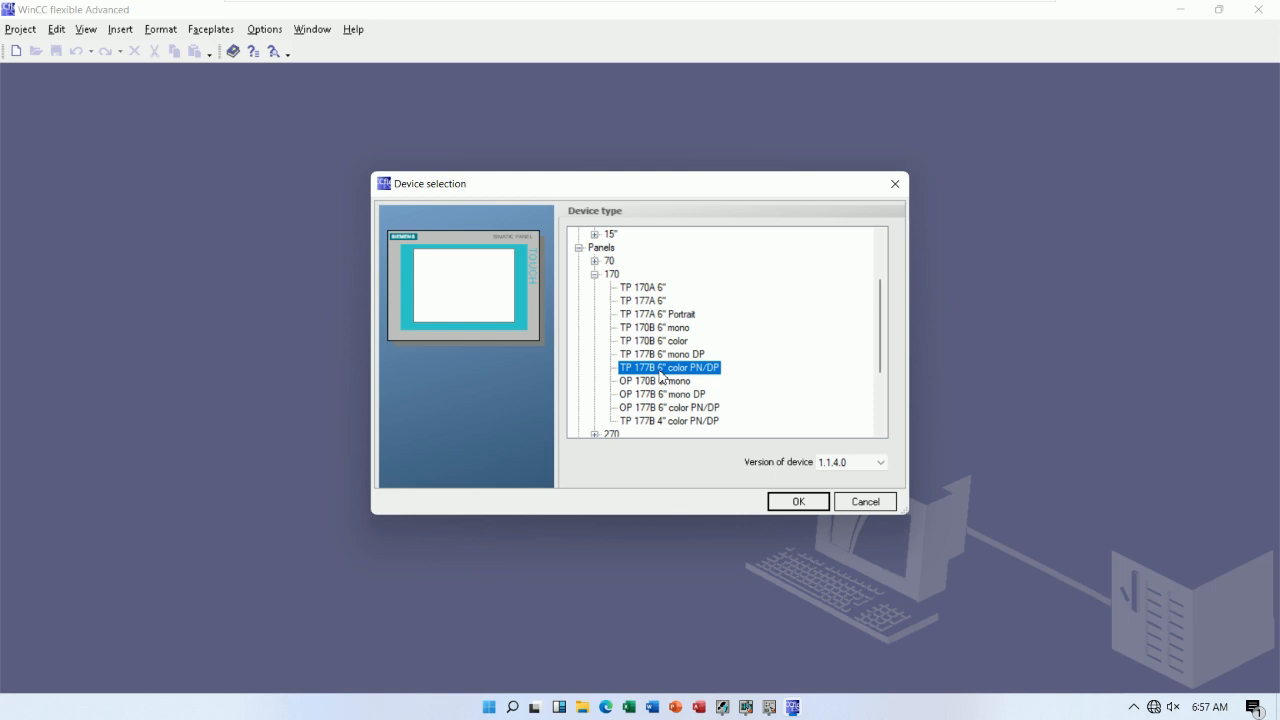
pyautogui.click(786, 501)
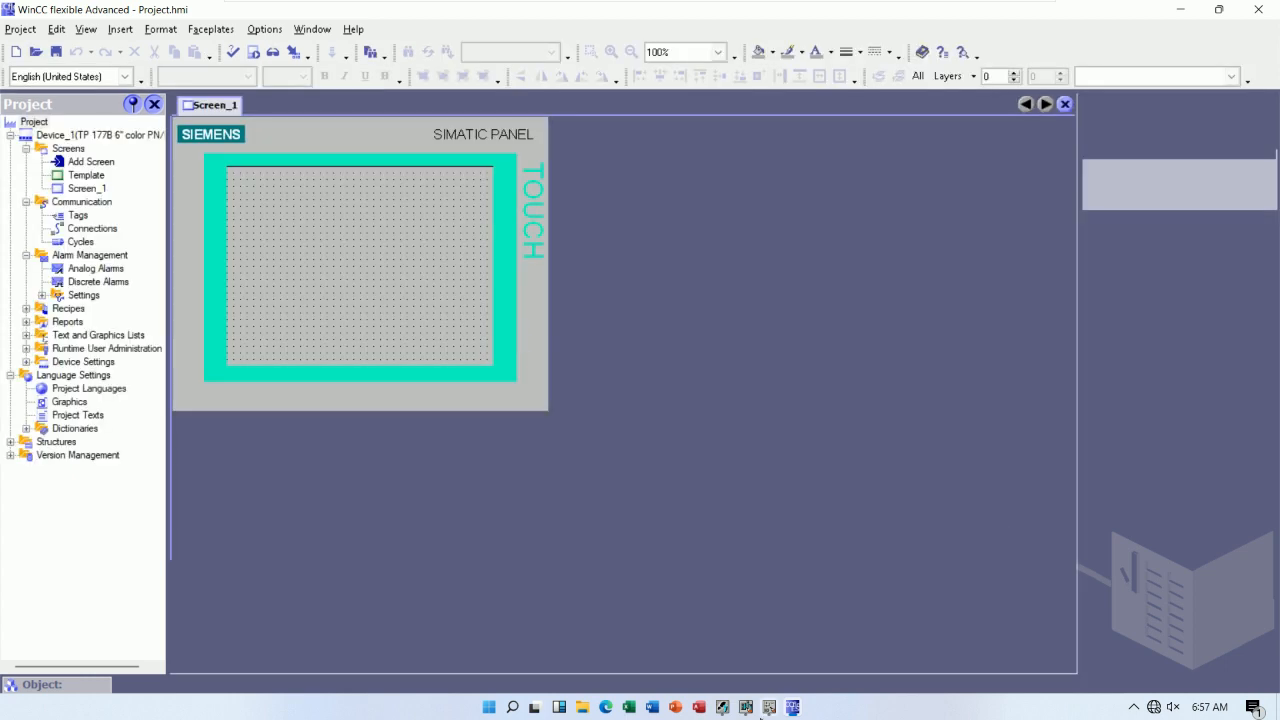
# Add an HMI connection named TESTIOIM365 with the SIMATIC S7 300/400 communication driver.
pyautogui.click(745, 706)
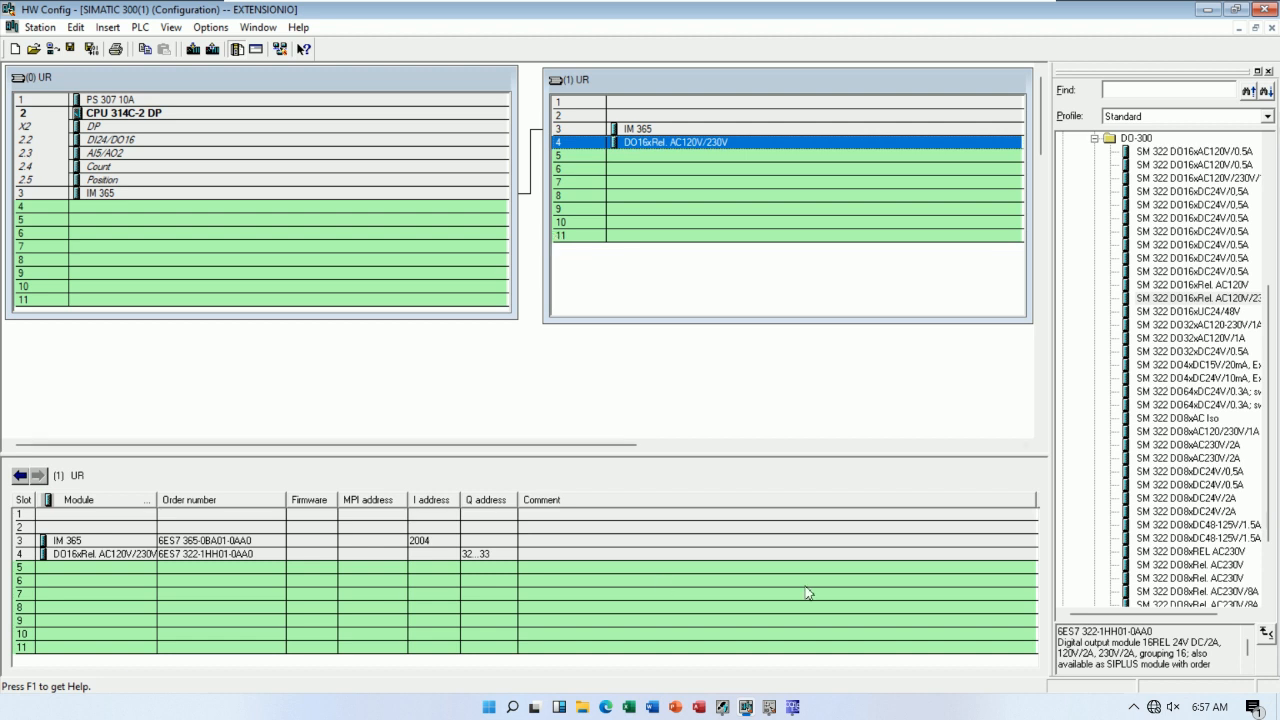
pyautogui.click(792, 707)
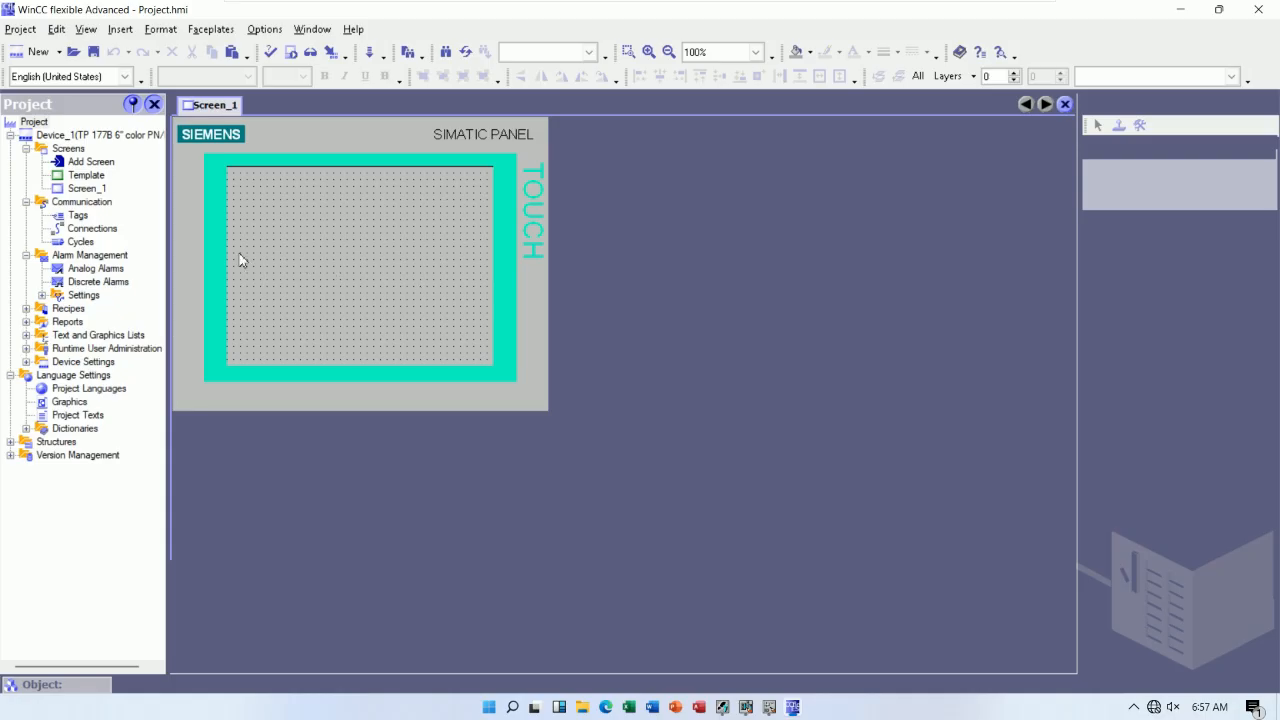
pyautogui.click(93, 229)
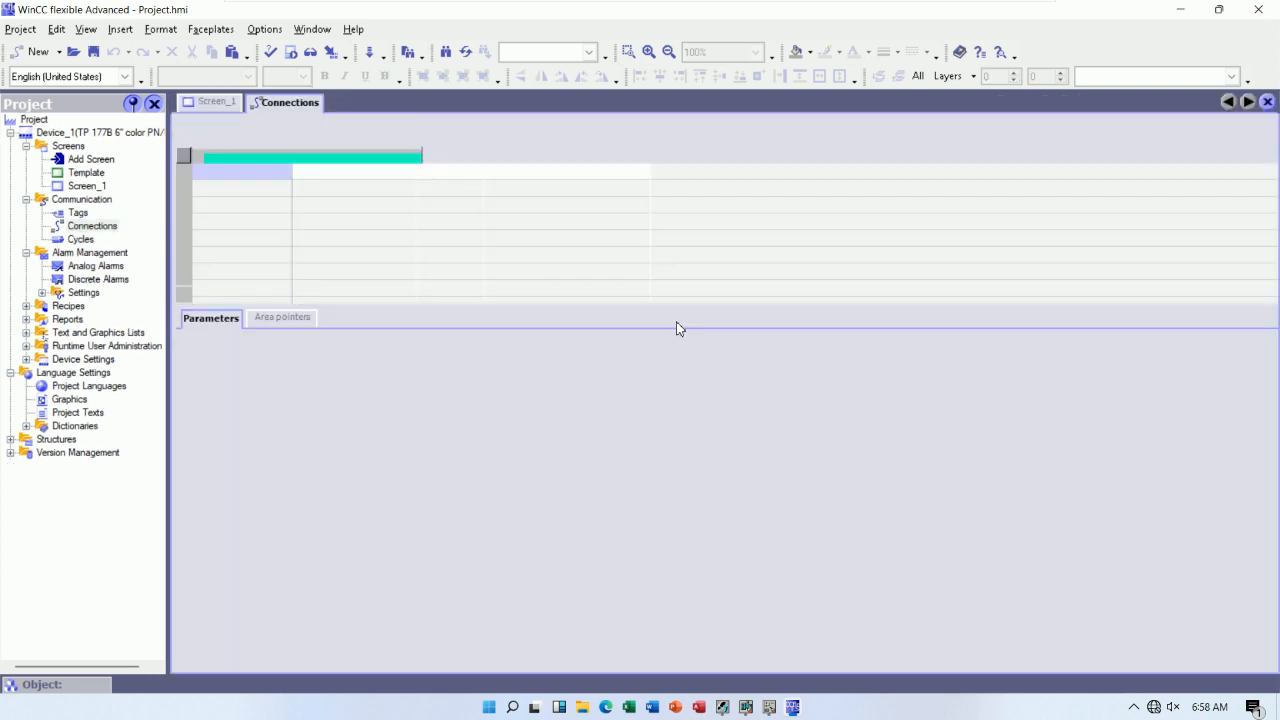
pyautogui.doubleClick(257, 176)
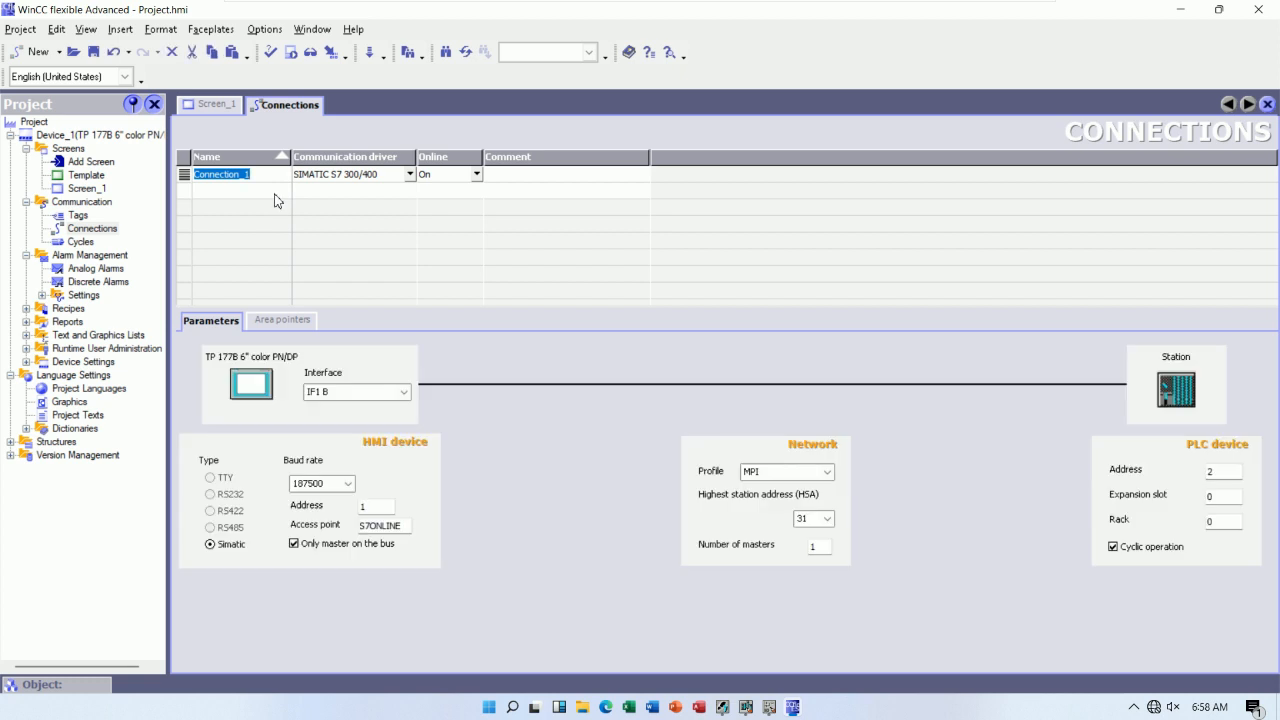
pyautogui.write('TESTIO')
pyautogui.write('B')
pyautogui.click(396, 174)
pyautogui.click(409, 175)
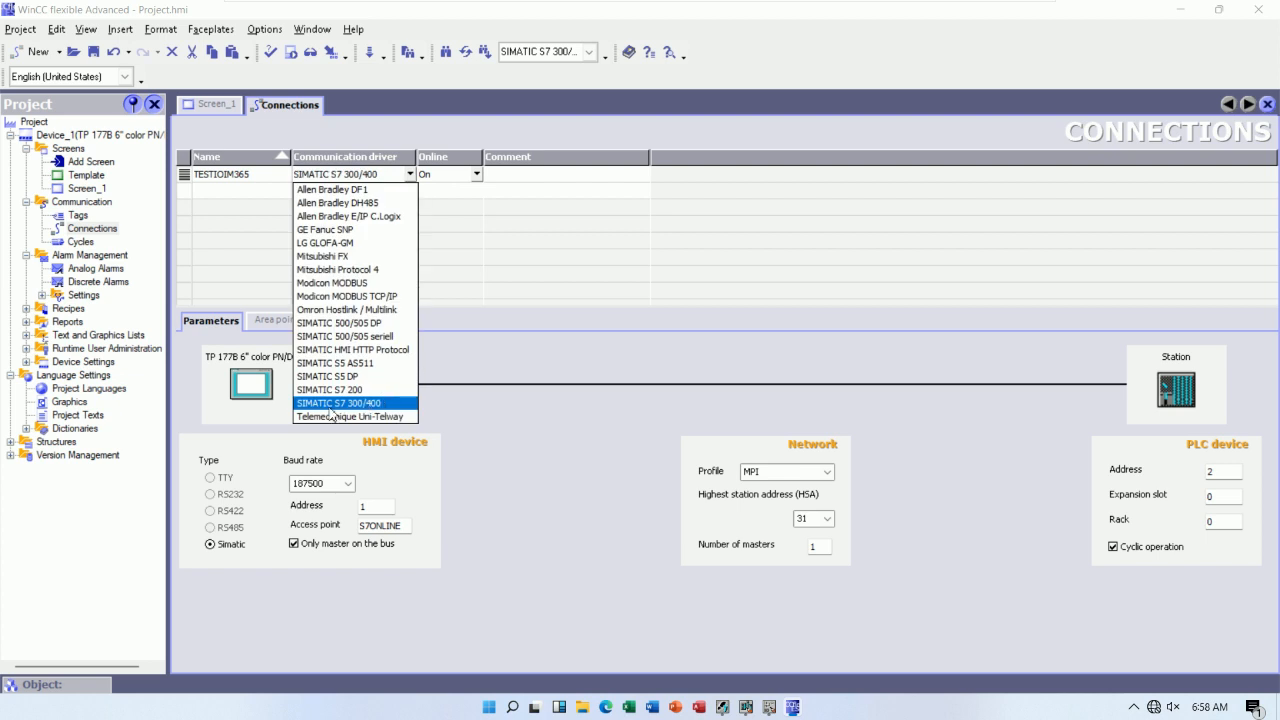
pyautogui.click(335, 403)
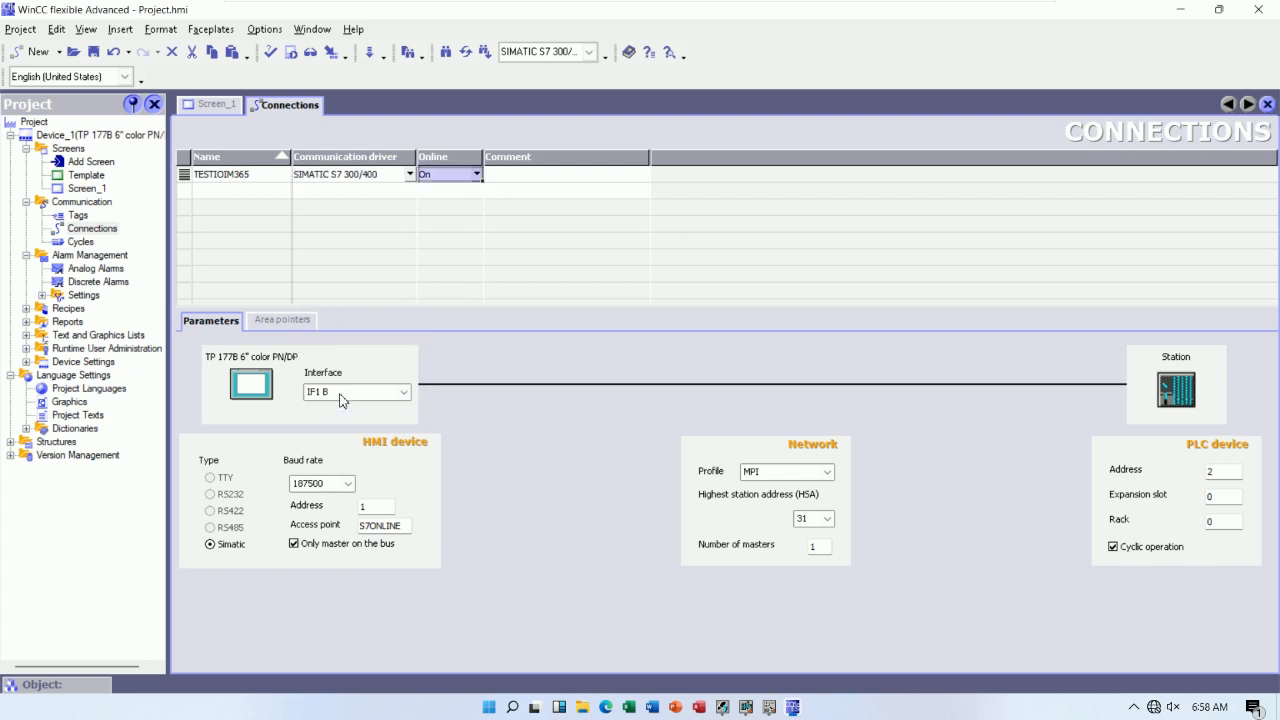
# Set the TESTIOIM365 connection to interface IF1 B, baud rate 19200 and network profile MPI.
pyautogui.click(405, 392)
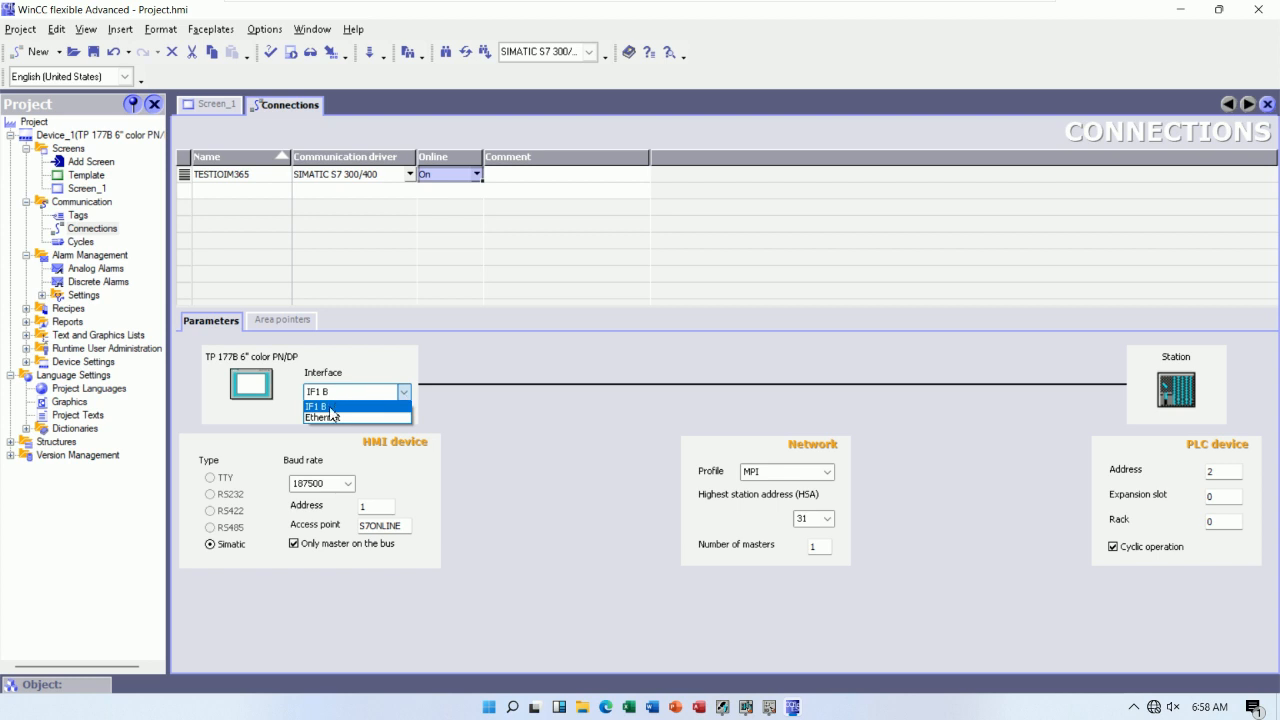
pyautogui.click(331, 408)
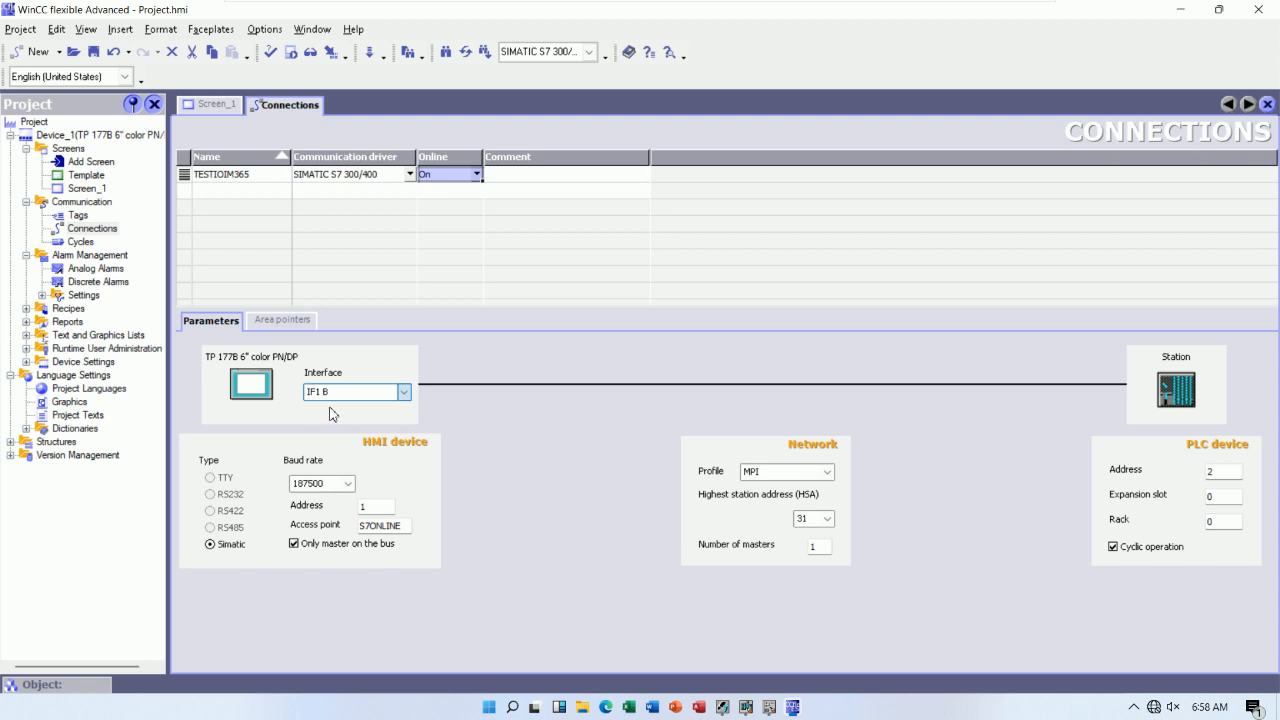
pyautogui.click(348, 485)
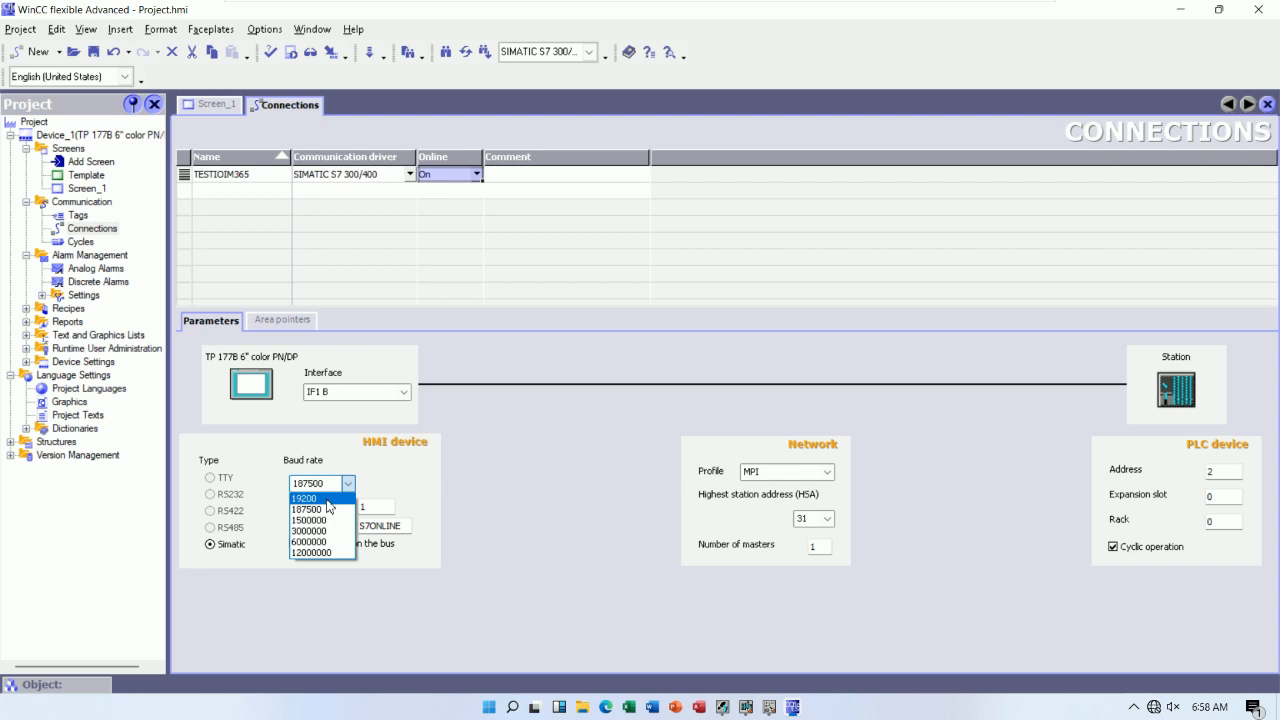
pyautogui.click(326, 499)
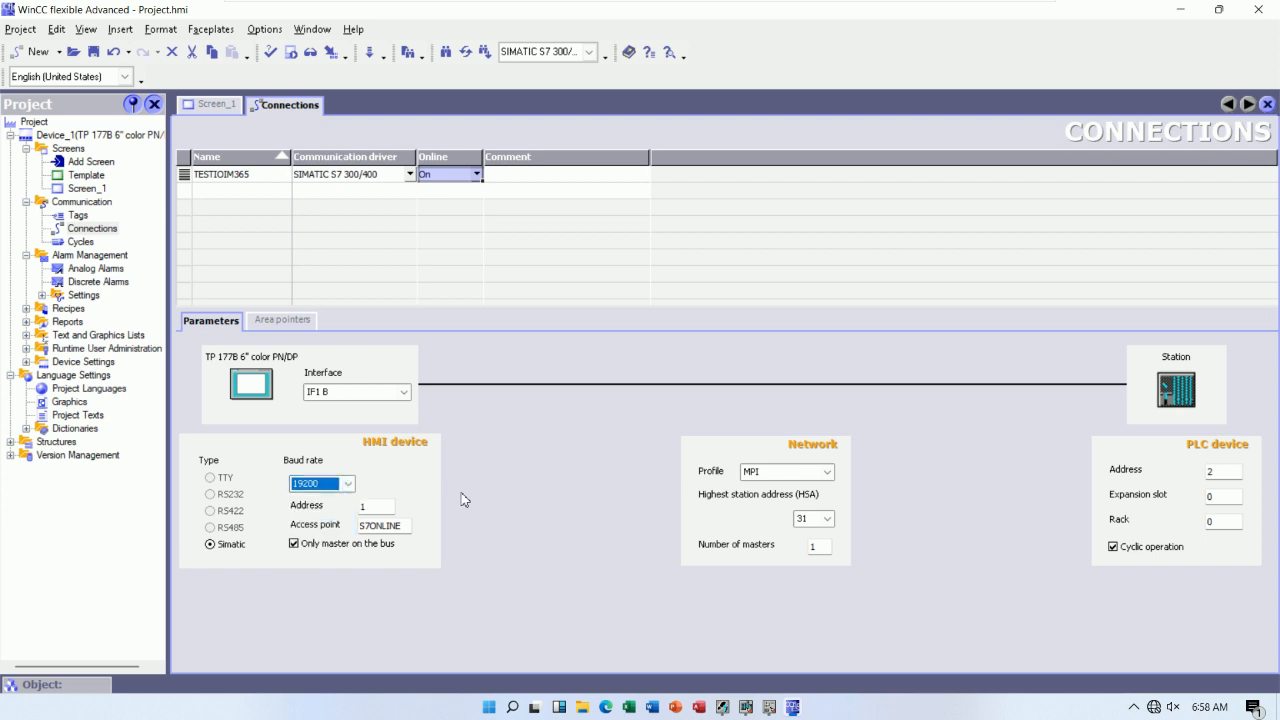
pyautogui.click(828, 476)
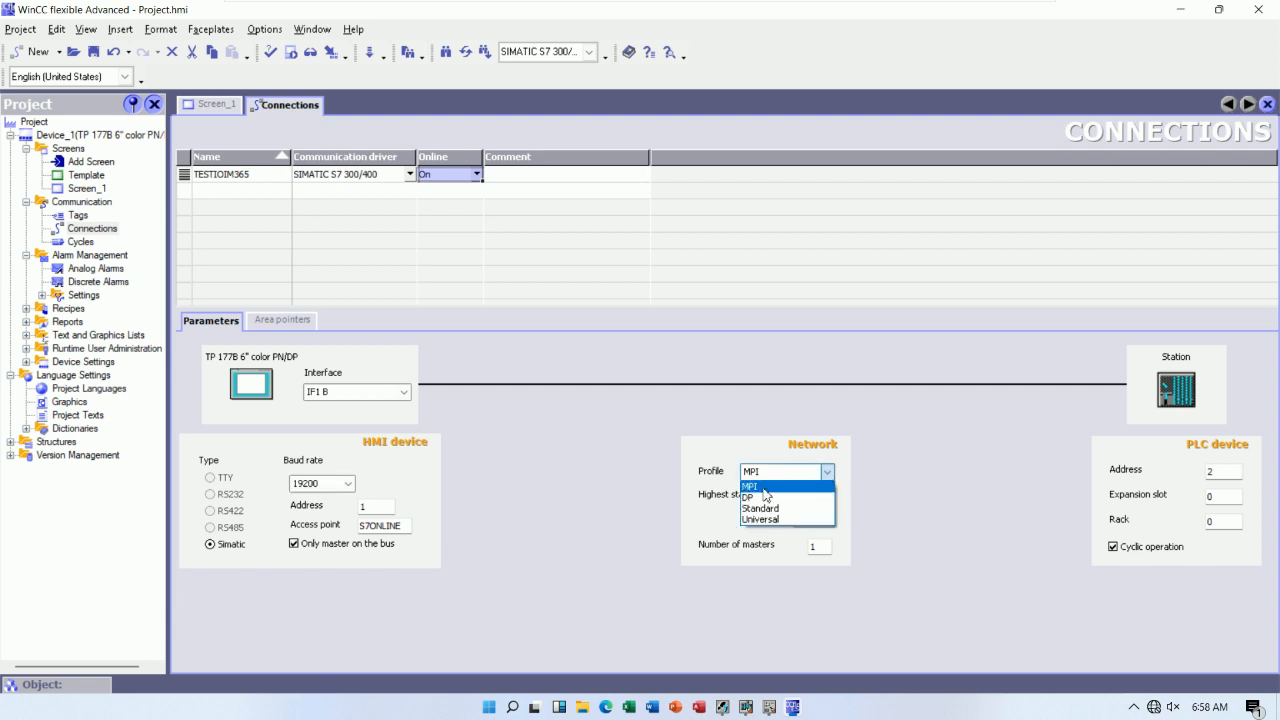
pyautogui.click(764, 488)
pyautogui.click(404, 392)
pyautogui.click(400, 412)
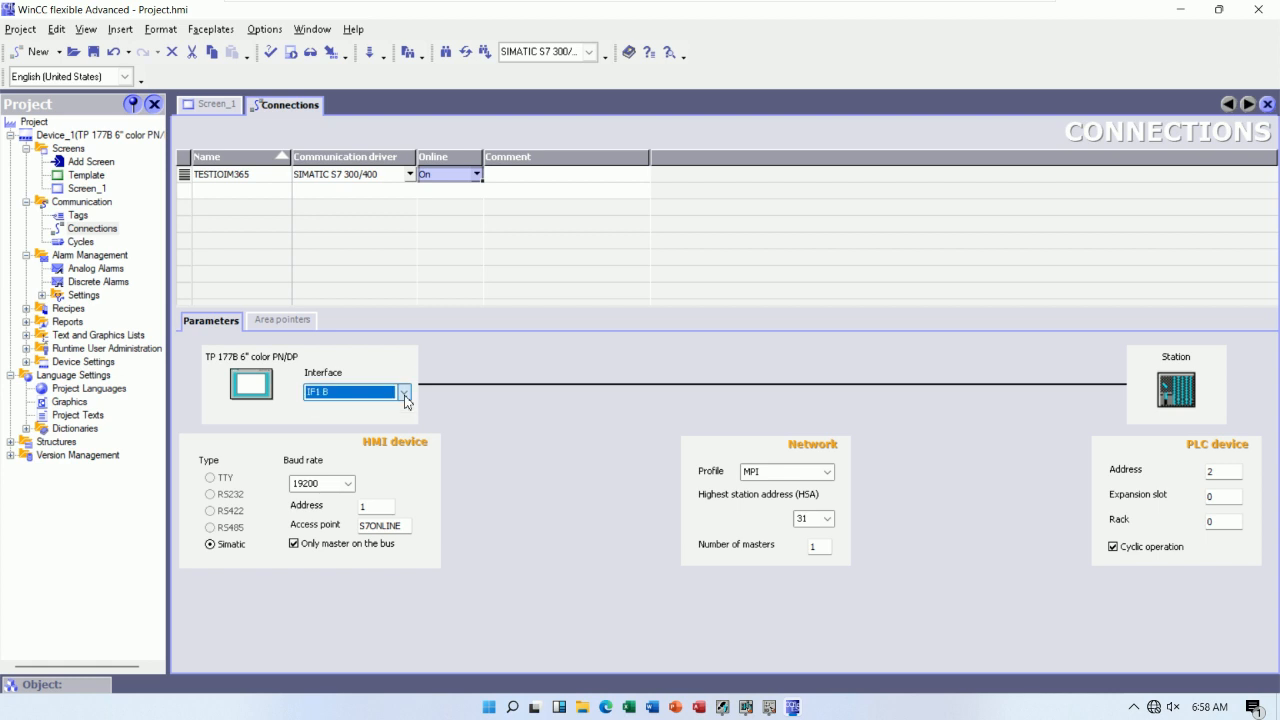
# Check the OB1 ladder addresses in the LAD editor and add an HMI tag named START_BIT1.
pyautogui.click(208, 104)
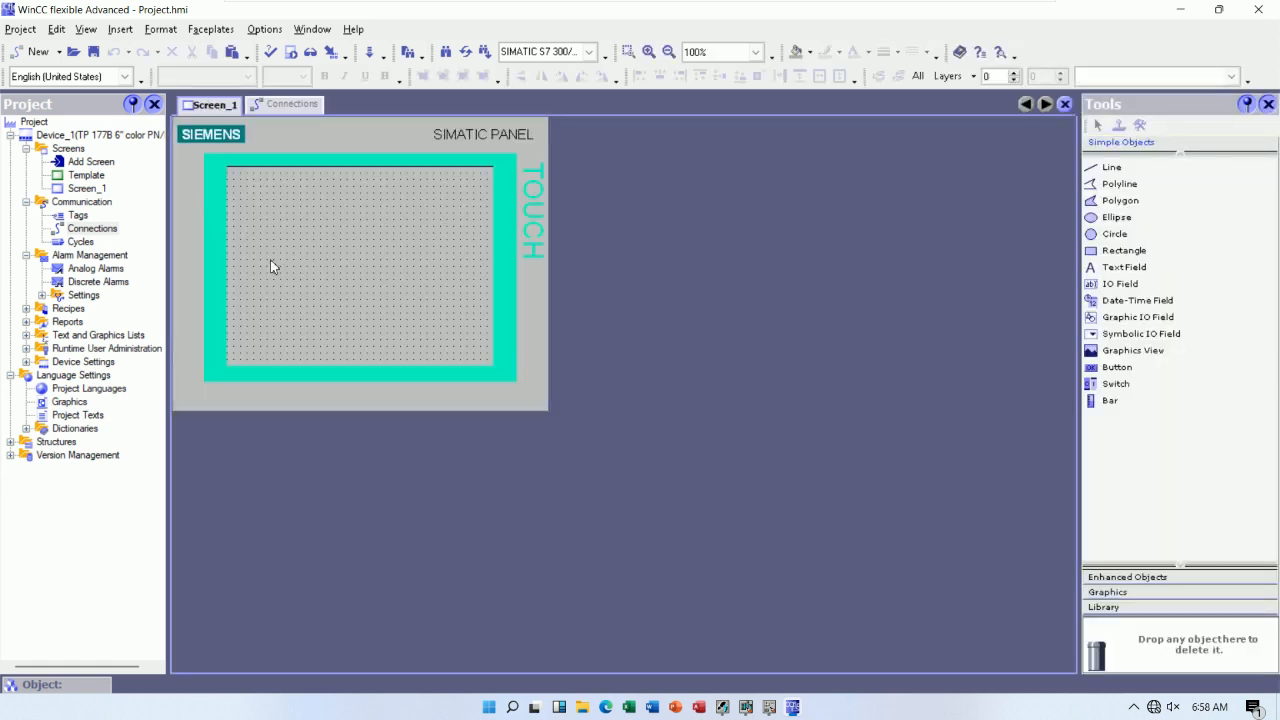
pyautogui.click(772, 708)
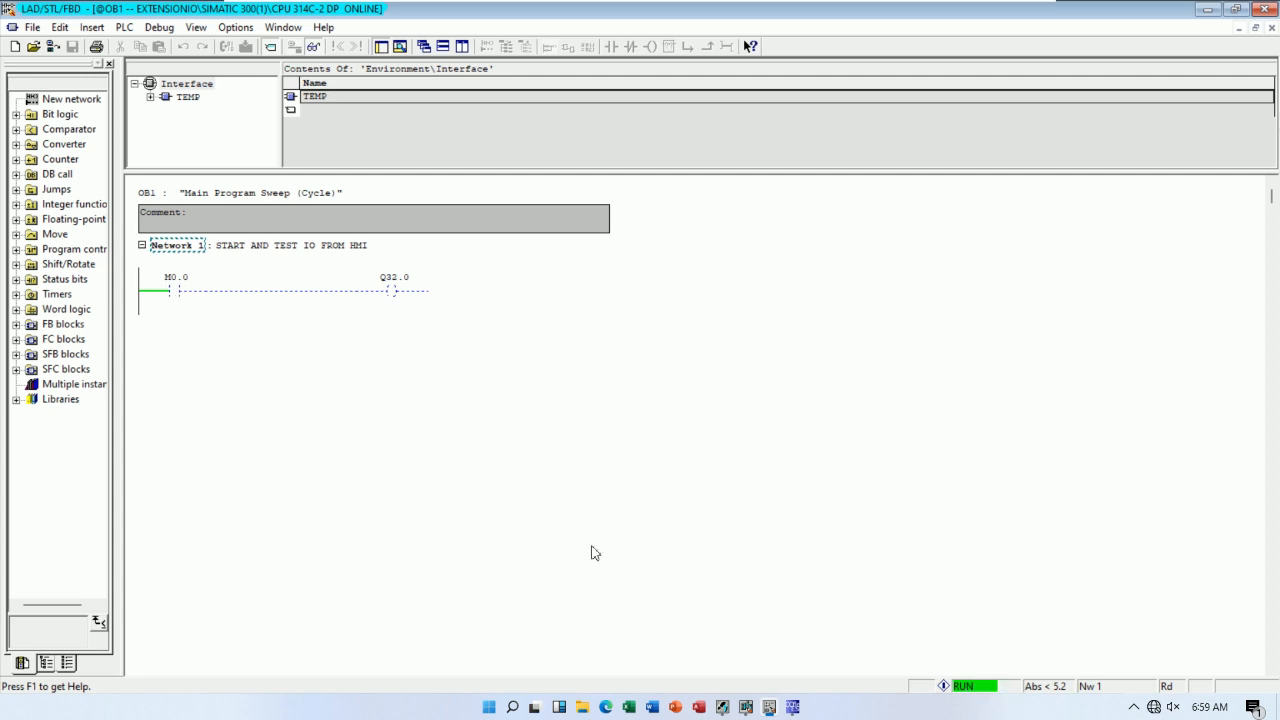
pyautogui.click(792, 707)
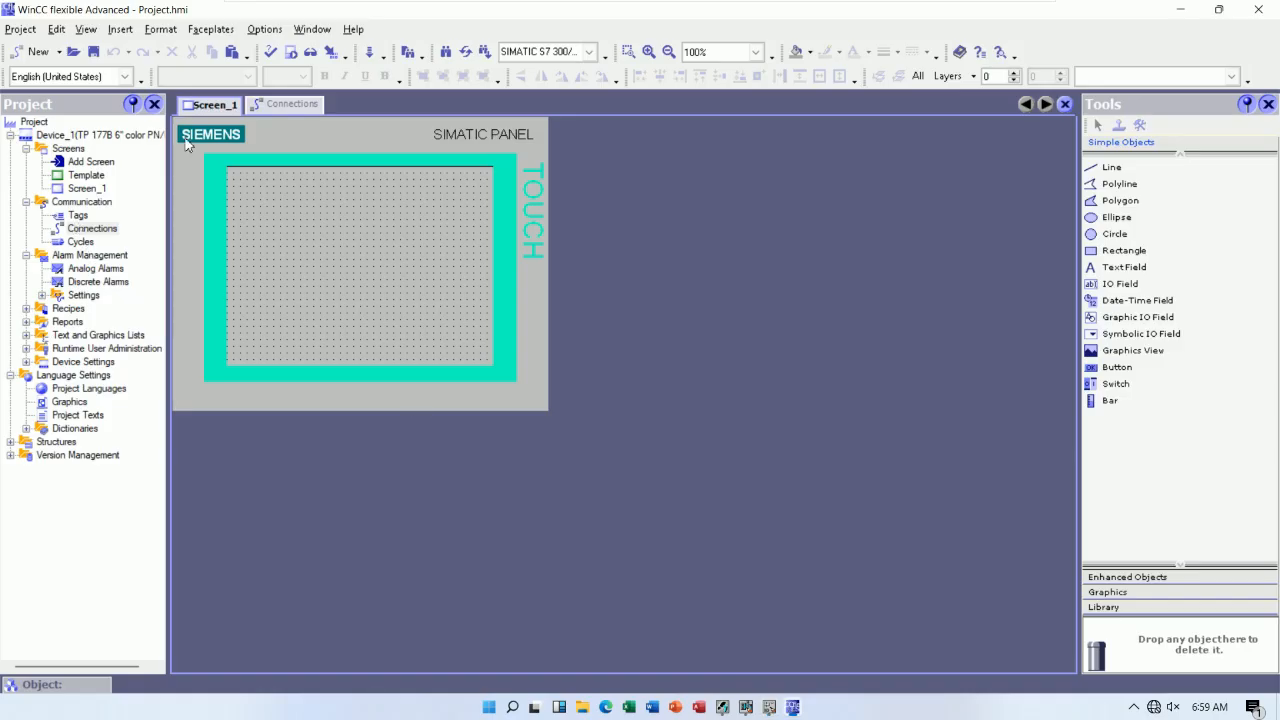
pyautogui.click(80, 218)
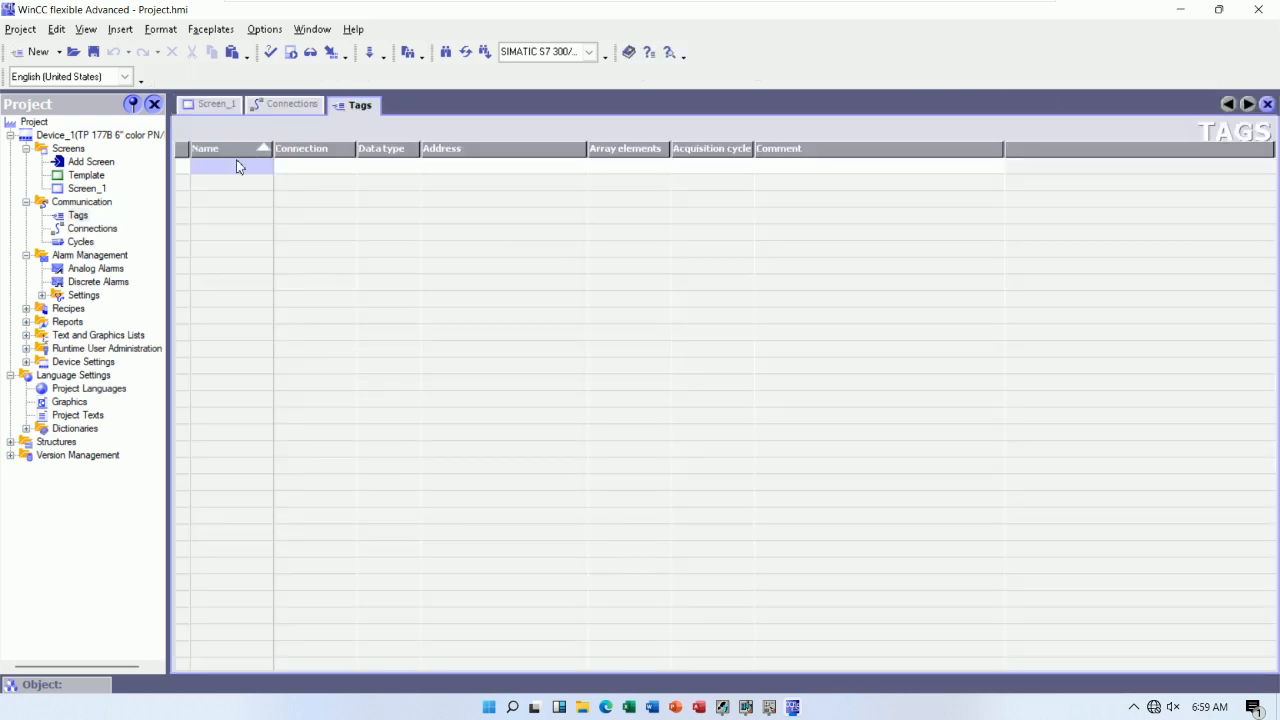
pyautogui.doubleClick(236, 166)
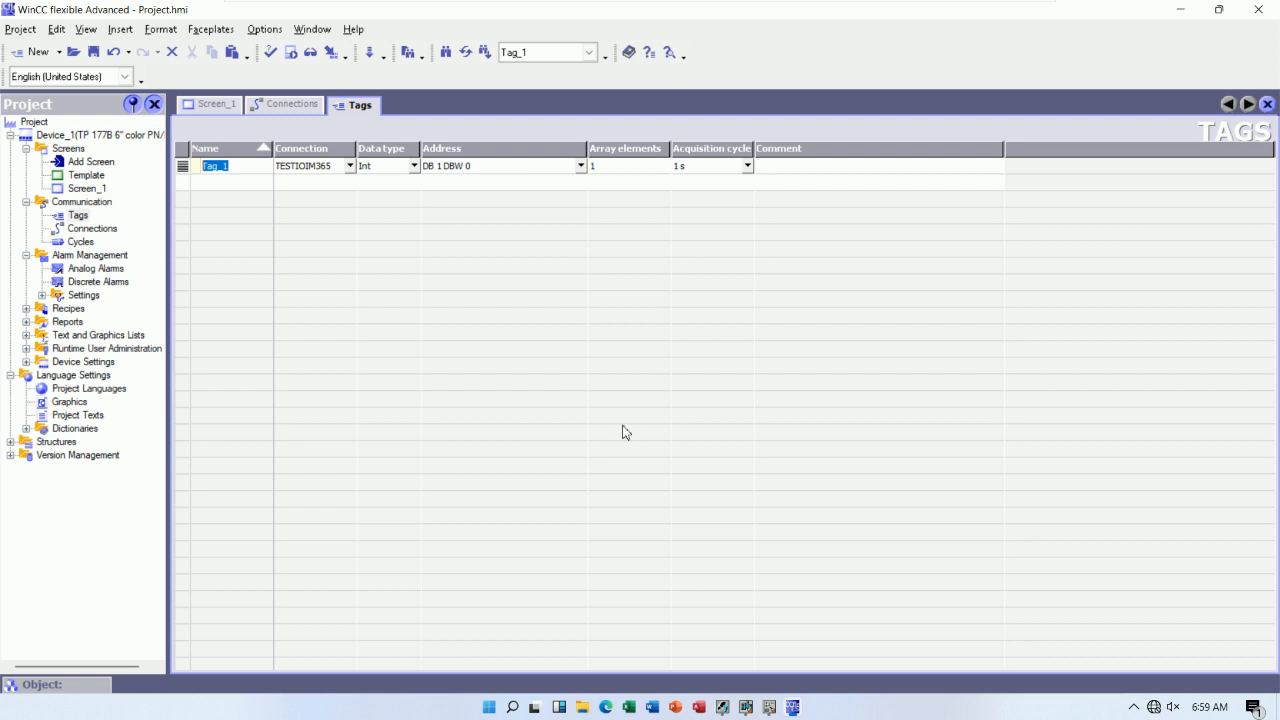
pyautogui.write('START')
pyautogui.press('Return')
pyautogui.write('BIT1')
pyautogui.press('Tab')
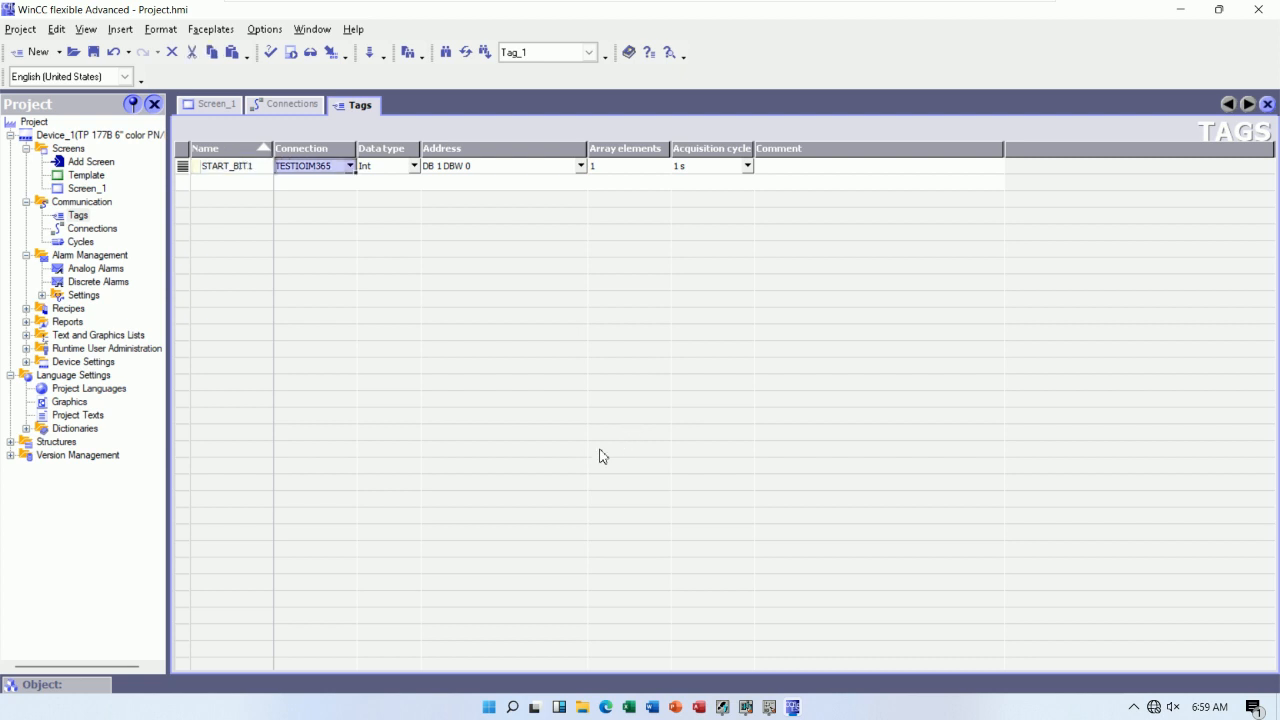
# Set the START_BIT1 tag's data type to Bool and its address to M 0.0.
pyautogui.click(414, 166)
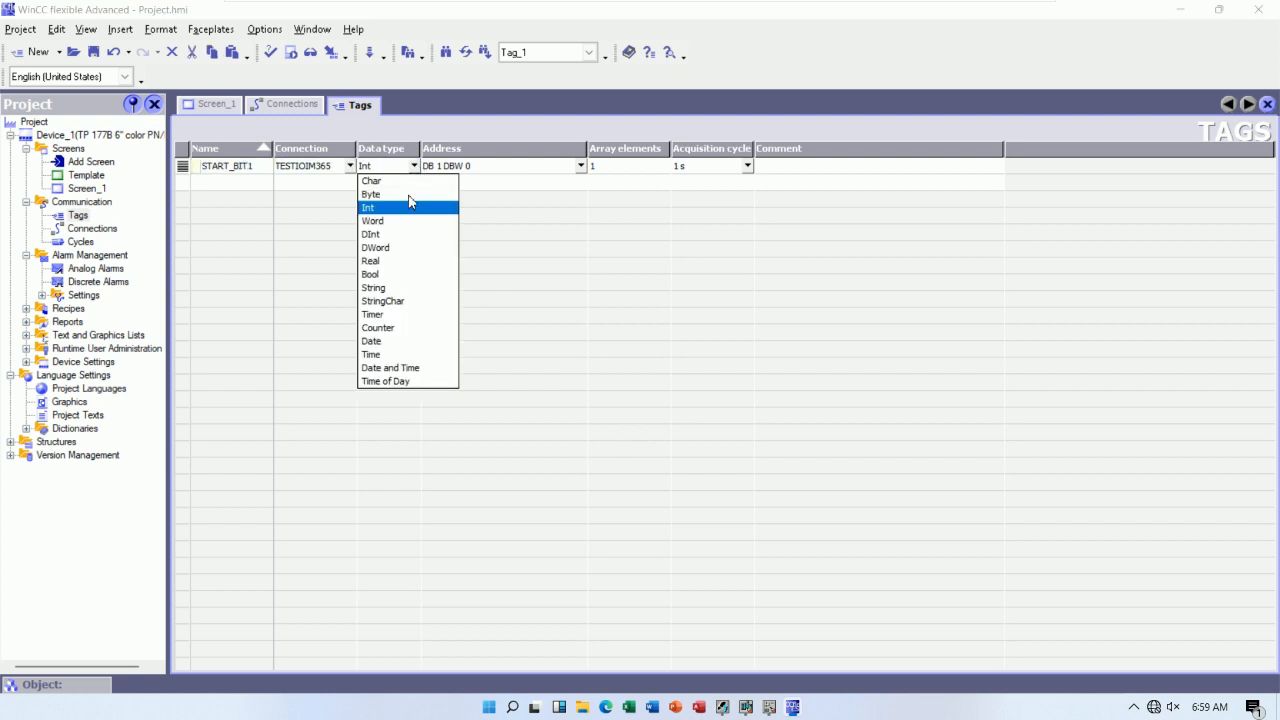
pyautogui.click(371, 275)
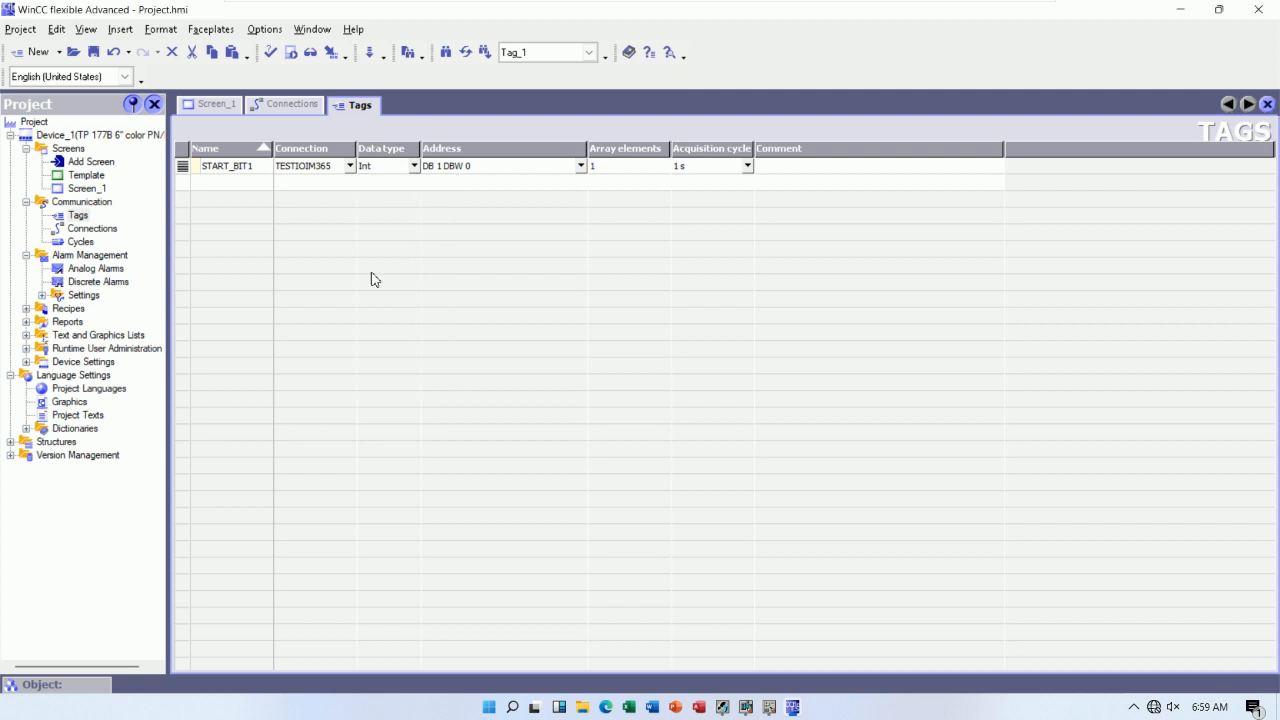
pyautogui.click(581, 166)
pyautogui.click(567, 196)
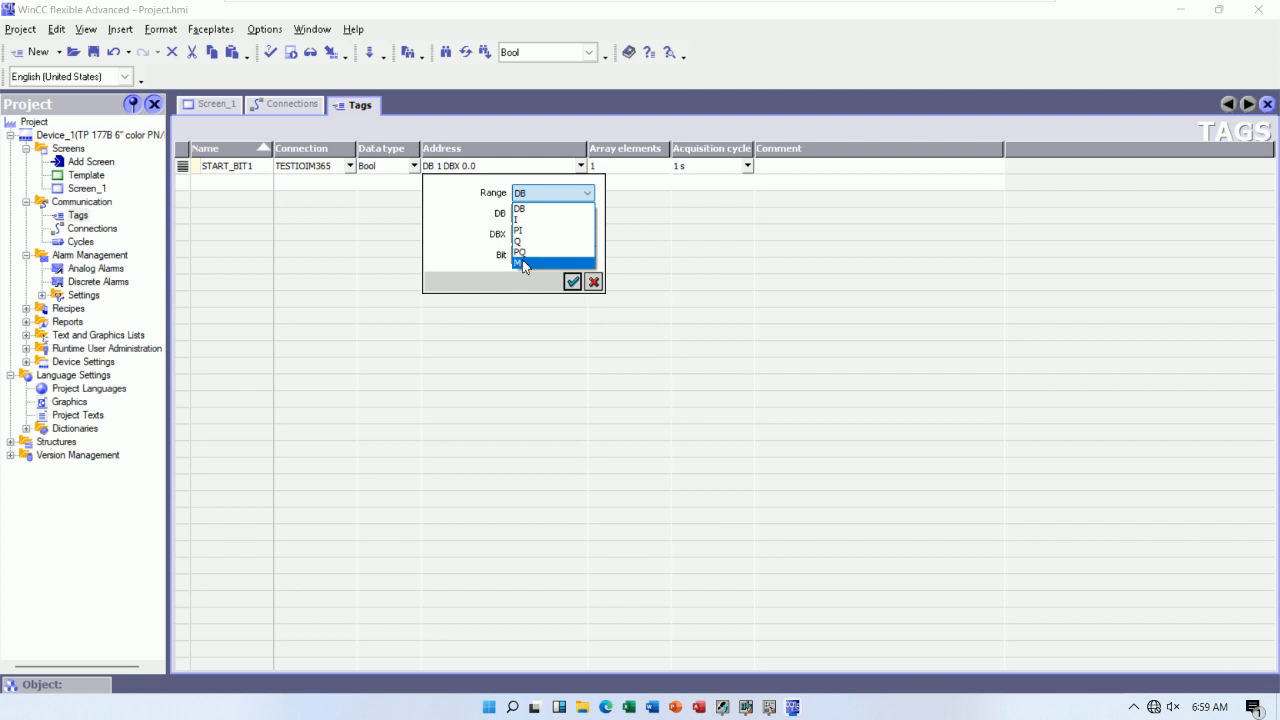
pyautogui.click(522, 263)
pyautogui.click(572, 281)
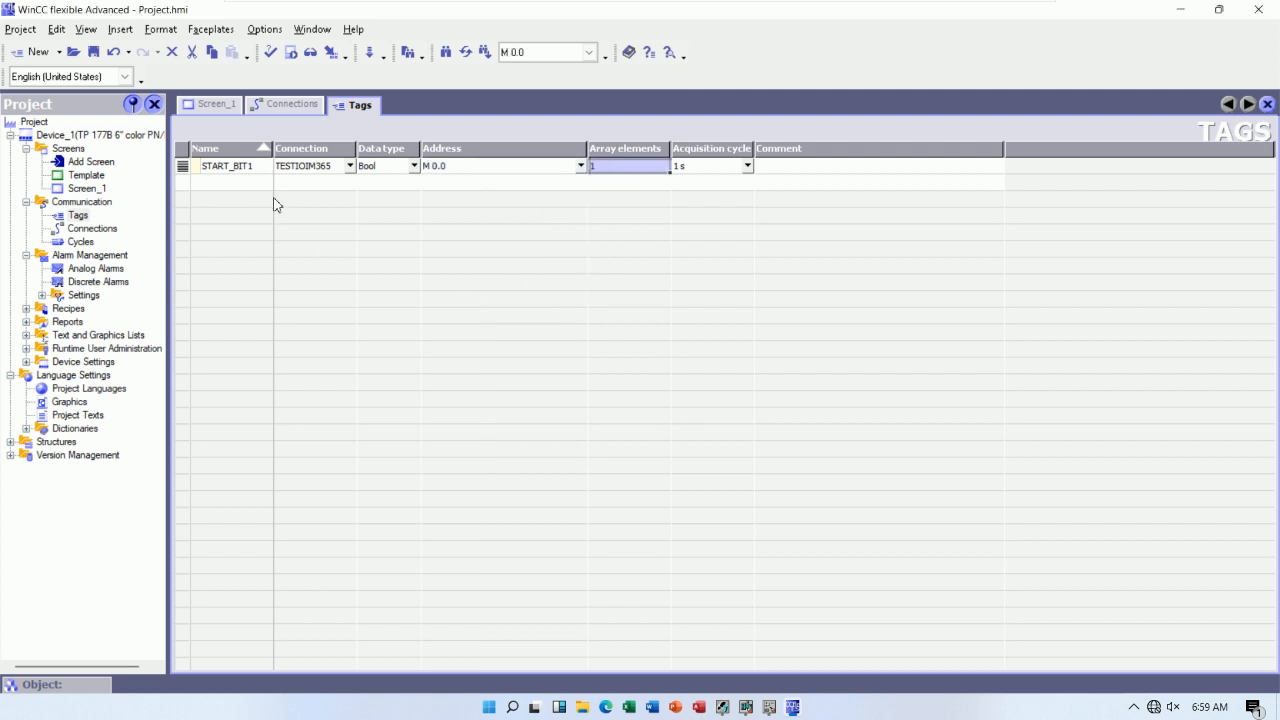
# Change the background color of Screen_1 to dark teal in its general properties.
pyautogui.click(217, 104)
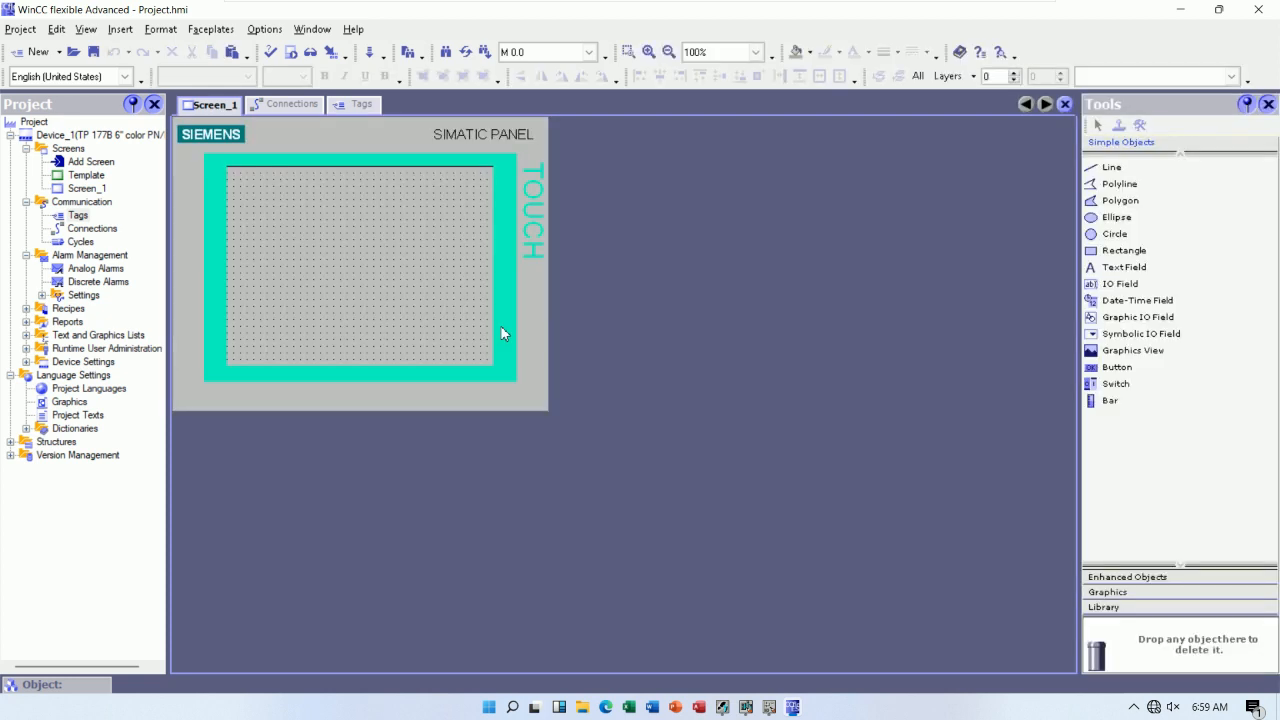
pyautogui.rightClick(456, 492)
pyautogui.click(455, 524)
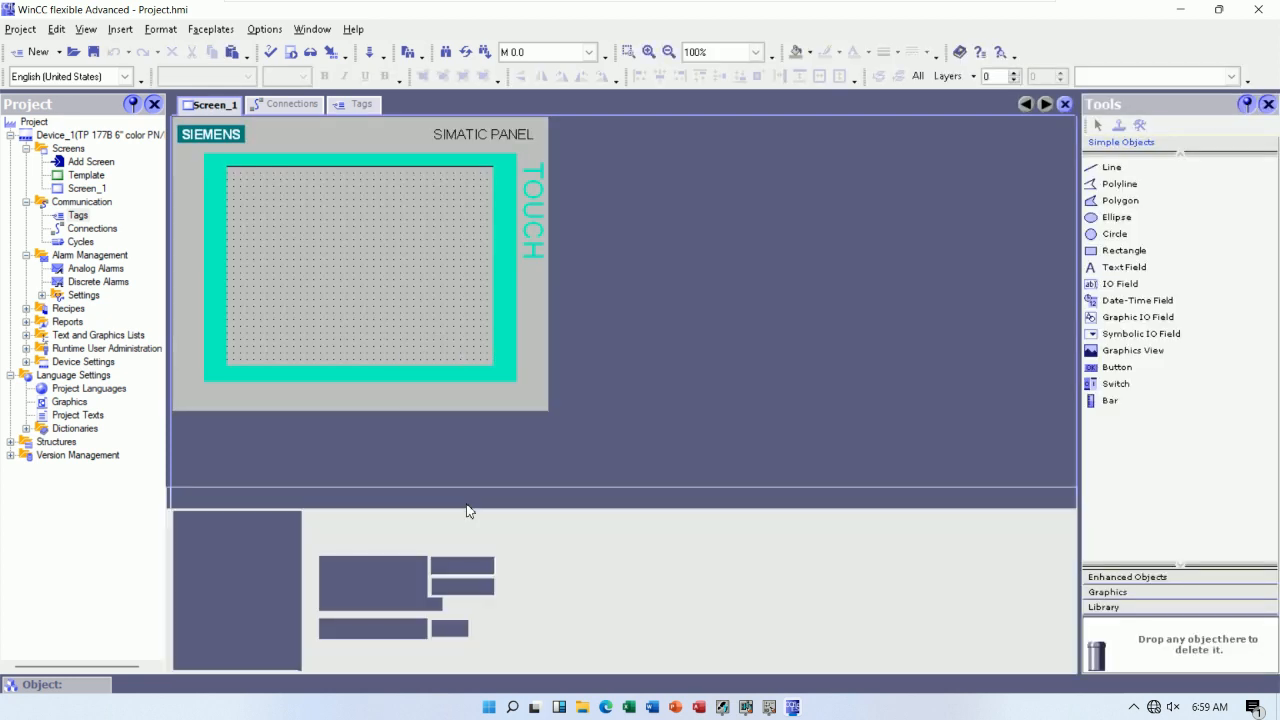
pyautogui.click(461, 628)
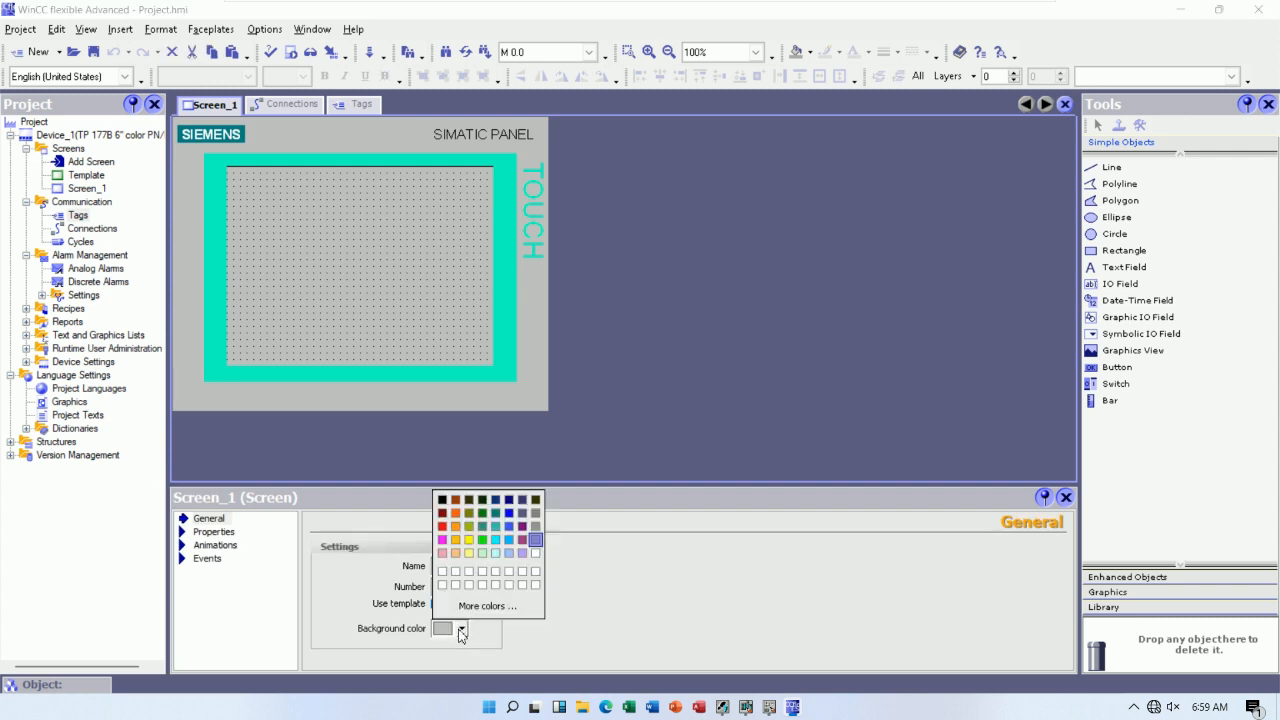
pyautogui.click(495, 513)
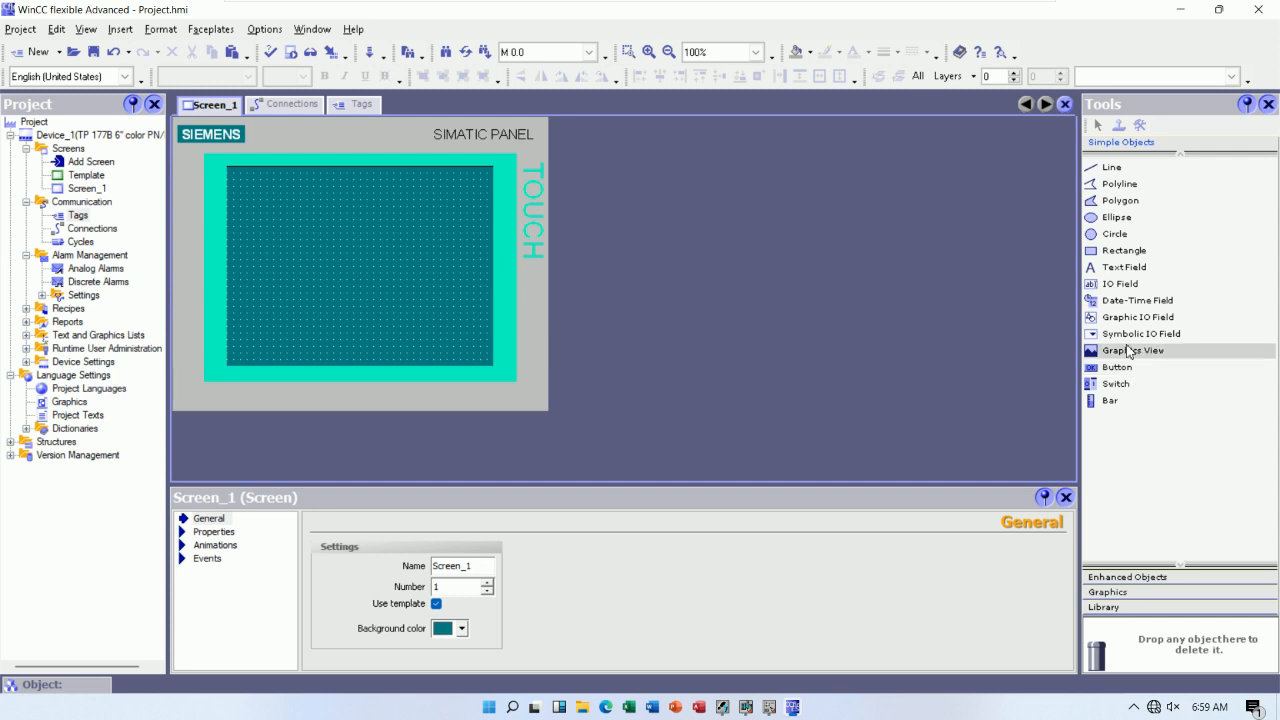
# Place a button on Screen_1 and set its OFF text to STARTBIT1.
pyautogui.click(1109, 370)
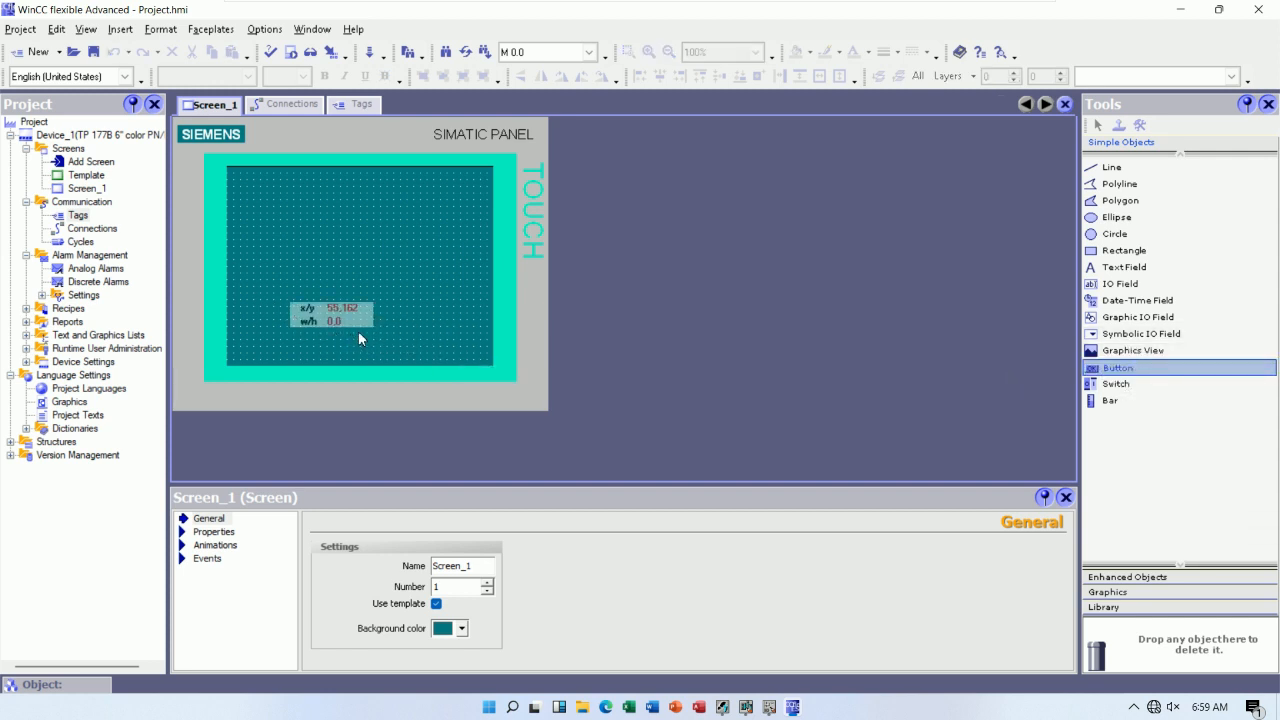
pyautogui.click(362, 333)
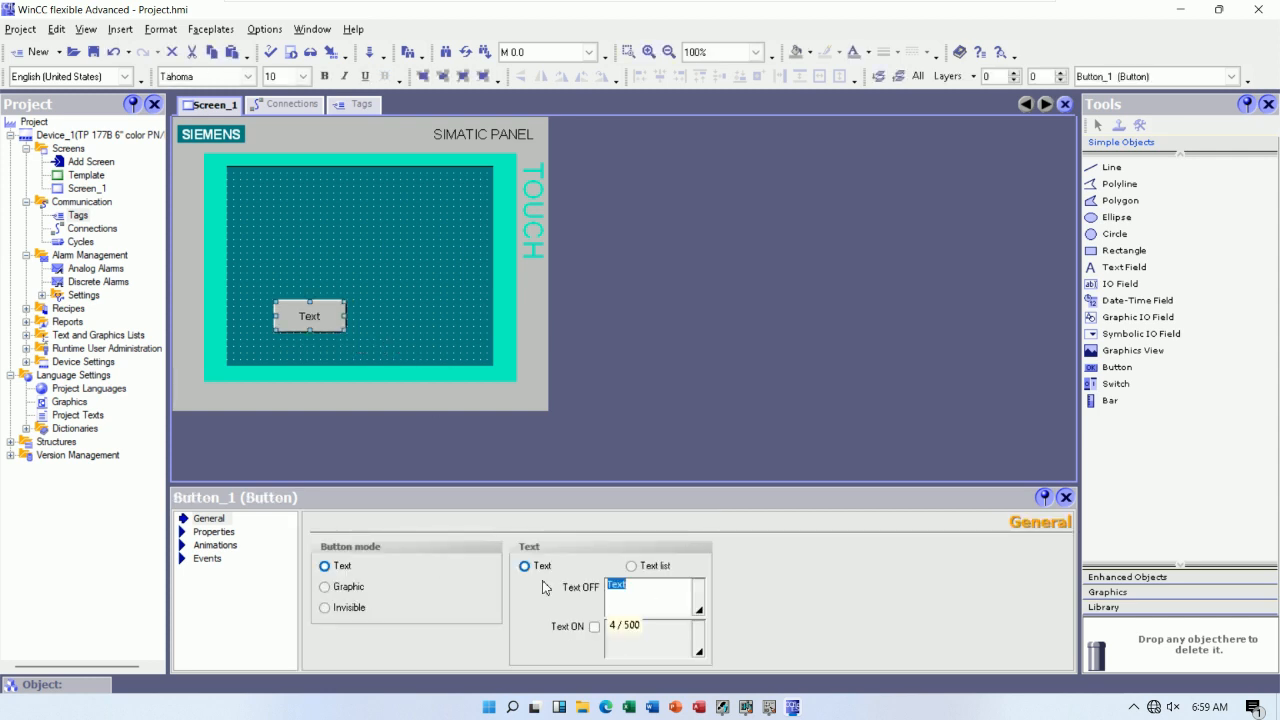
pyautogui.write('TARTBIT')
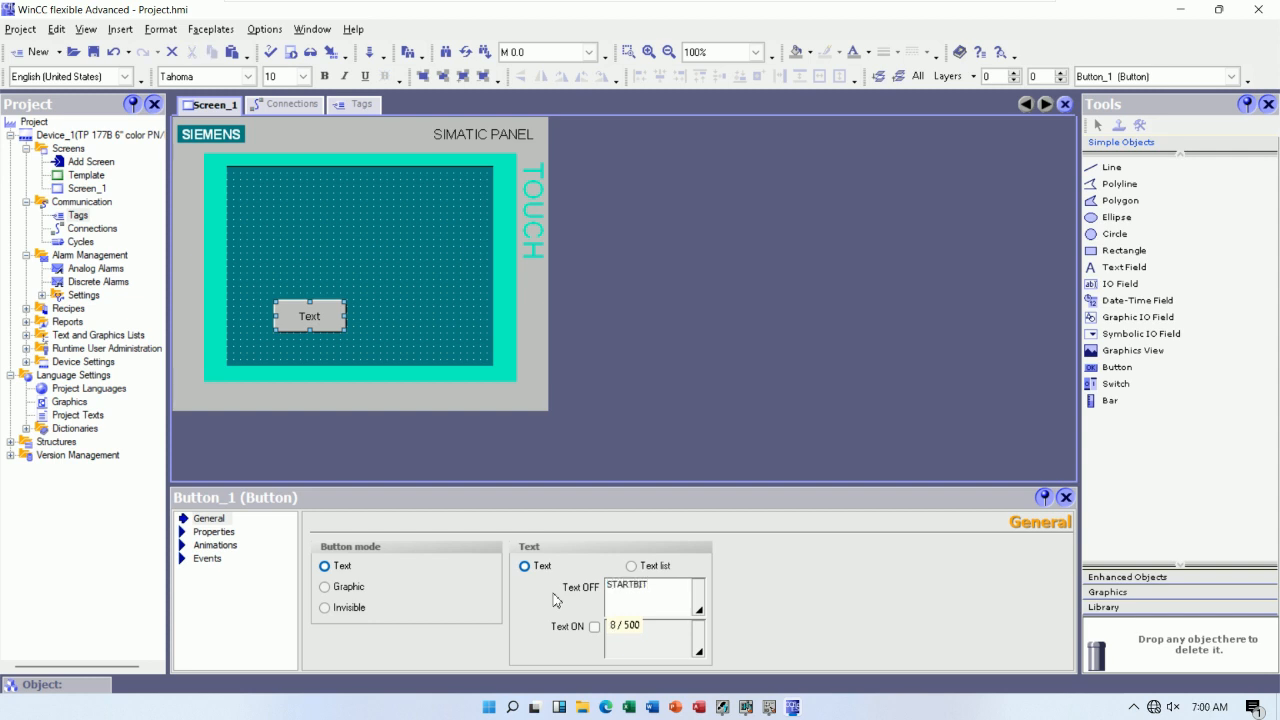
pyautogui.write('1')
pyautogui.click(453, 300)
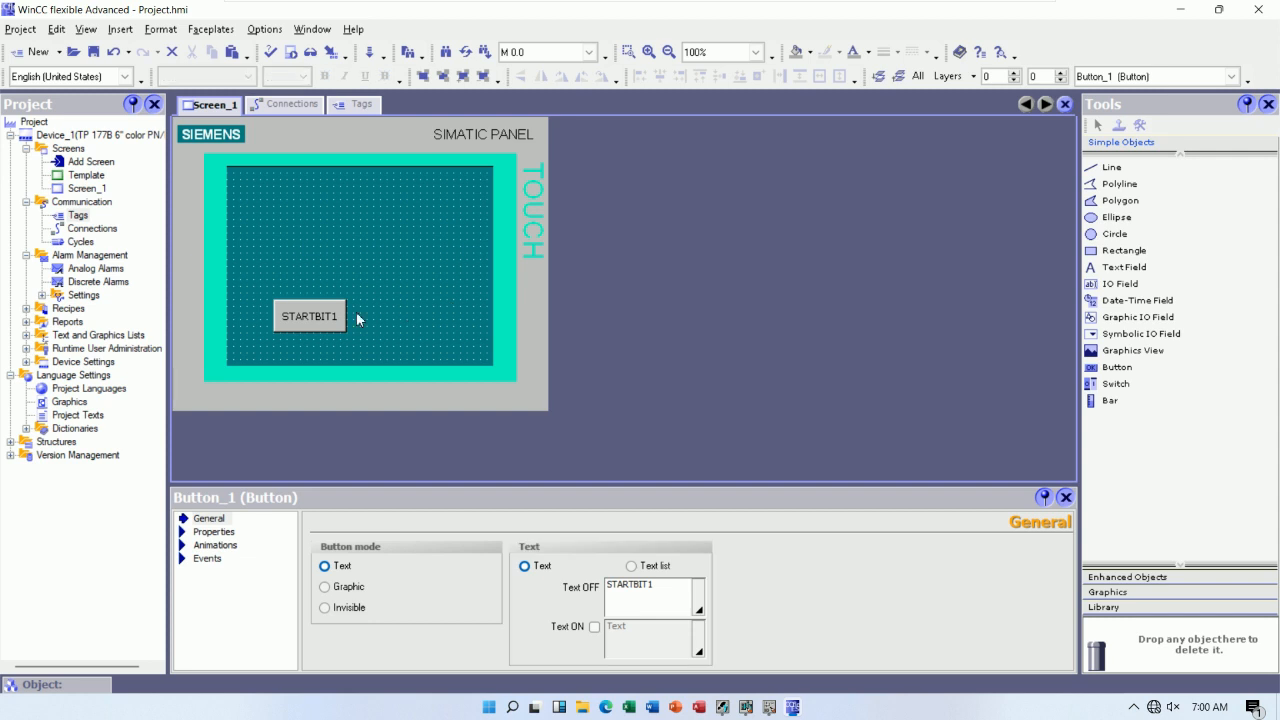
# Move the STARTBIT1 button into the lower-left corner of the panel screen and nudge it into position.
pyautogui.moveTo(304, 341); pyautogui.dragTo(286, 351)
pyautogui.press('Left')
pyautogui.press('Left')
pyautogui.press('Left')
pyautogui.press('Up')
pyautogui.press('Up')
pyautogui.press('Up')
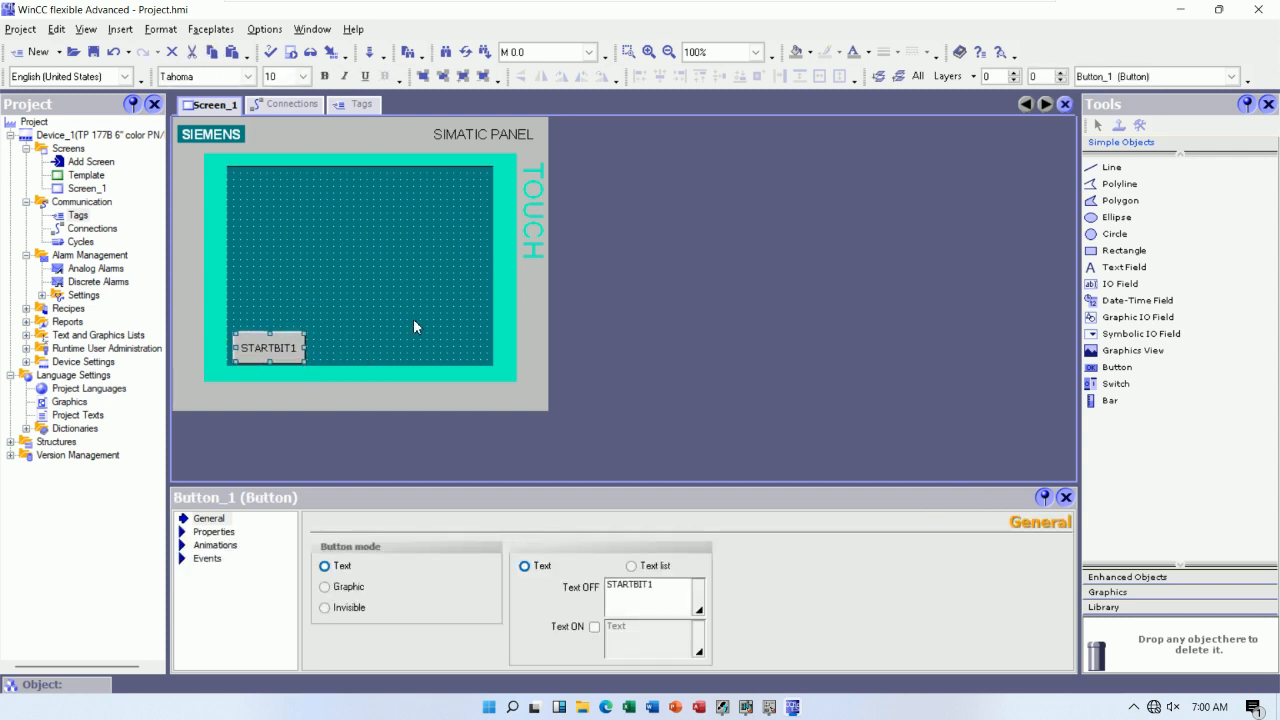
pyautogui.press('Up')
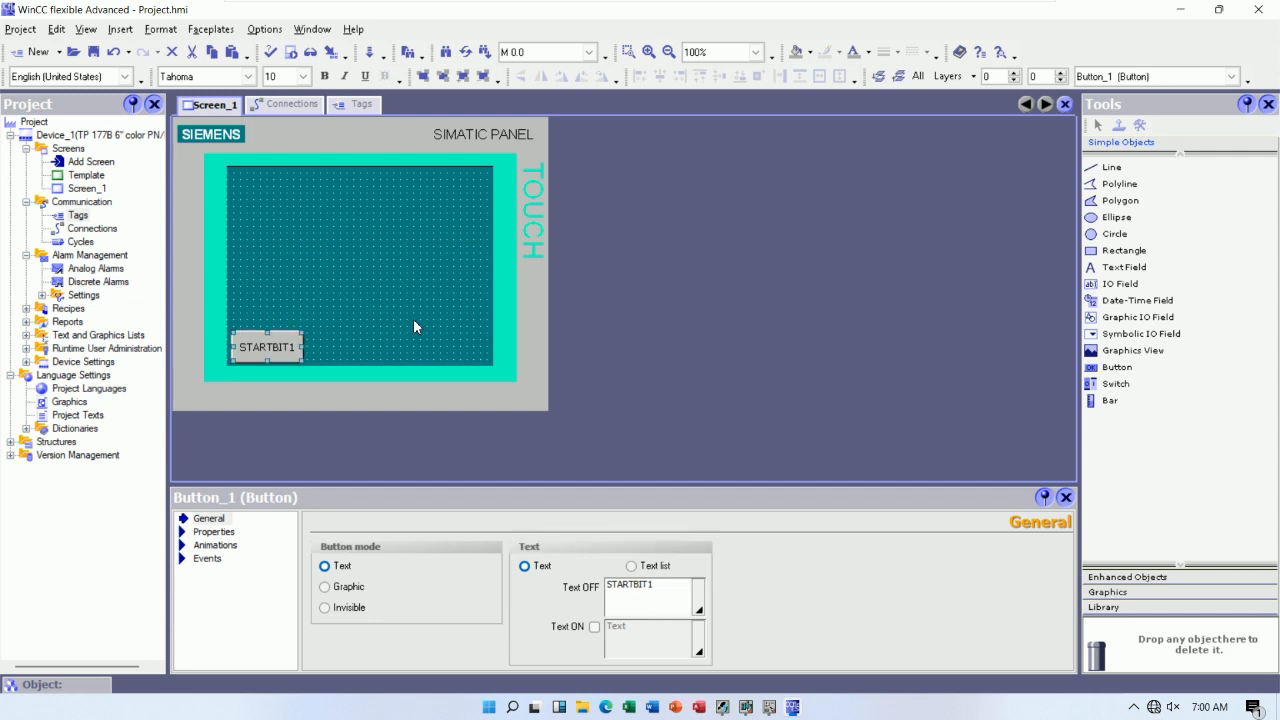
# Check the output address in the OB1 ladder and add an HMI tag named Q32.0.
pyautogui.click(364, 104)
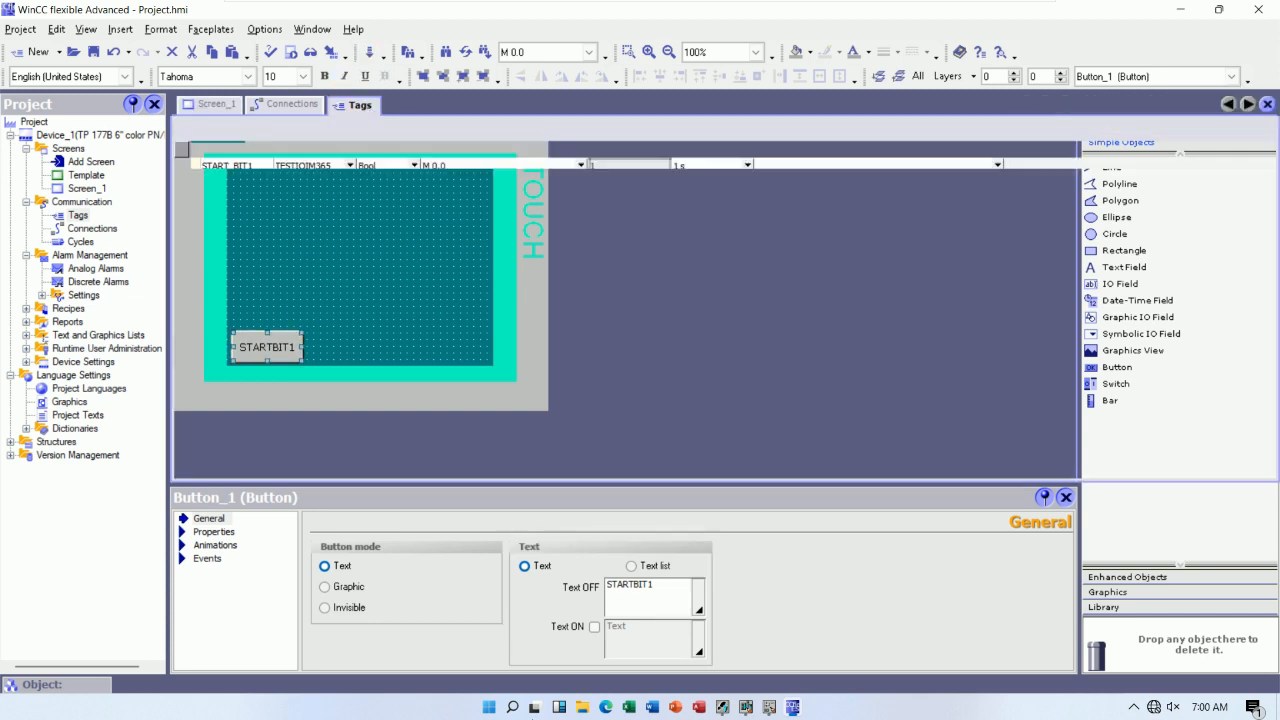
pyautogui.click(770, 708)
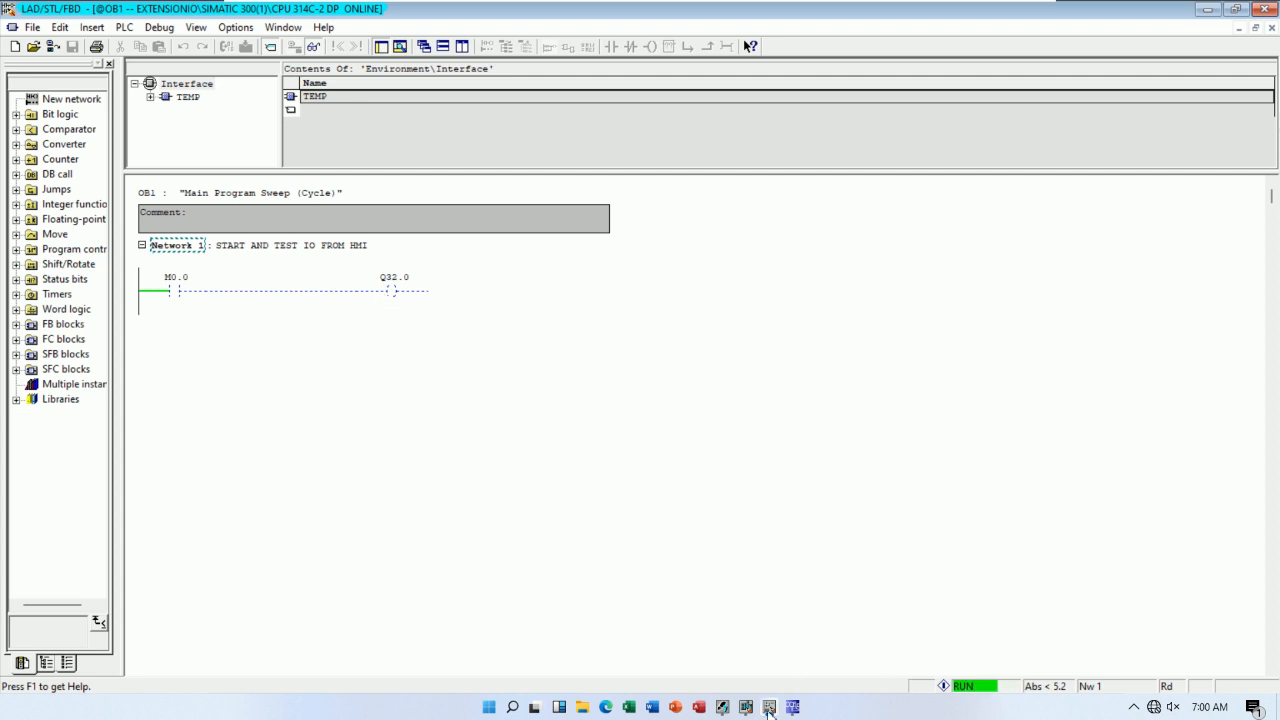
pyautogui.click(770, 708)
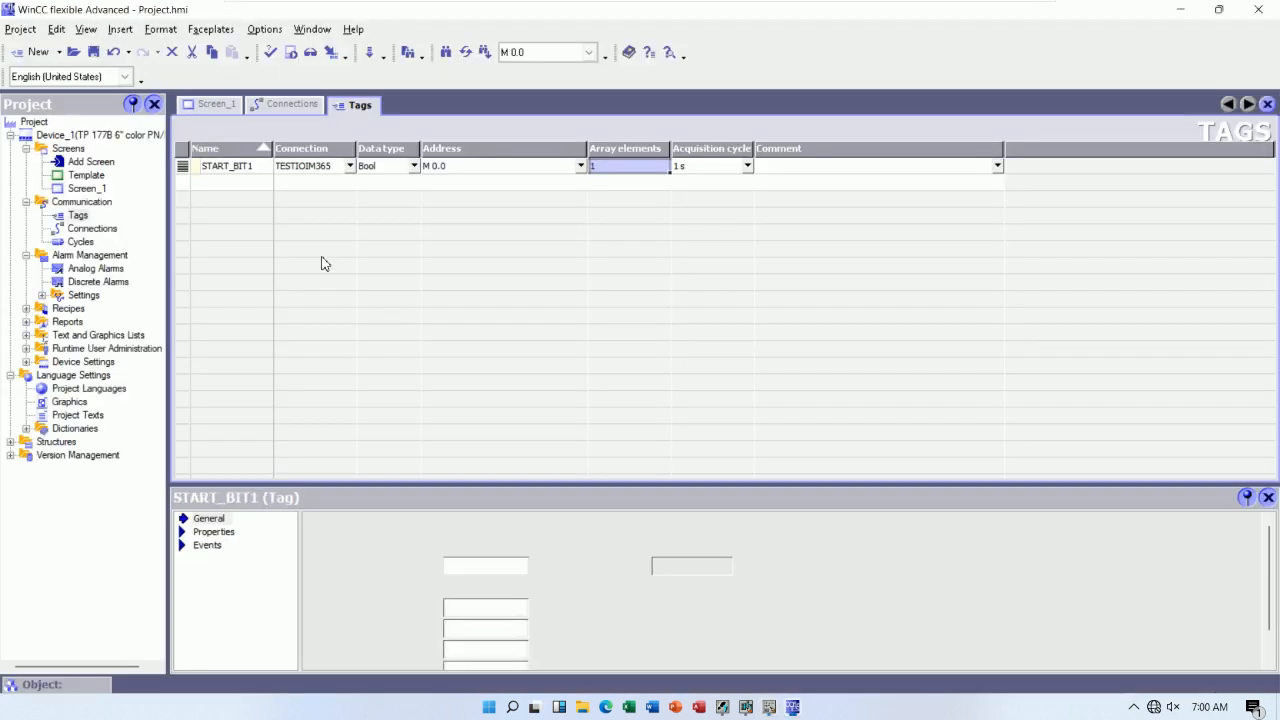
pyautogui.doubleClick(251, 182)
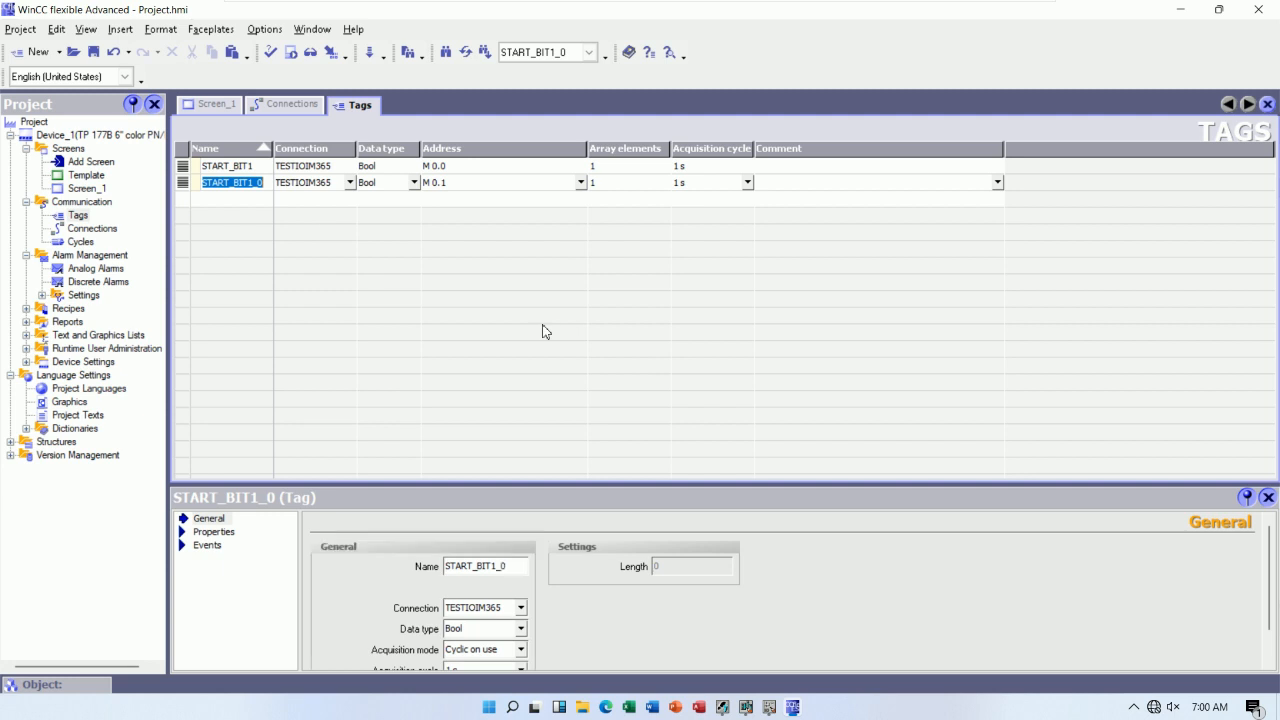
pyautogui.write('Q32.0')
pyautogui.press('Tab')
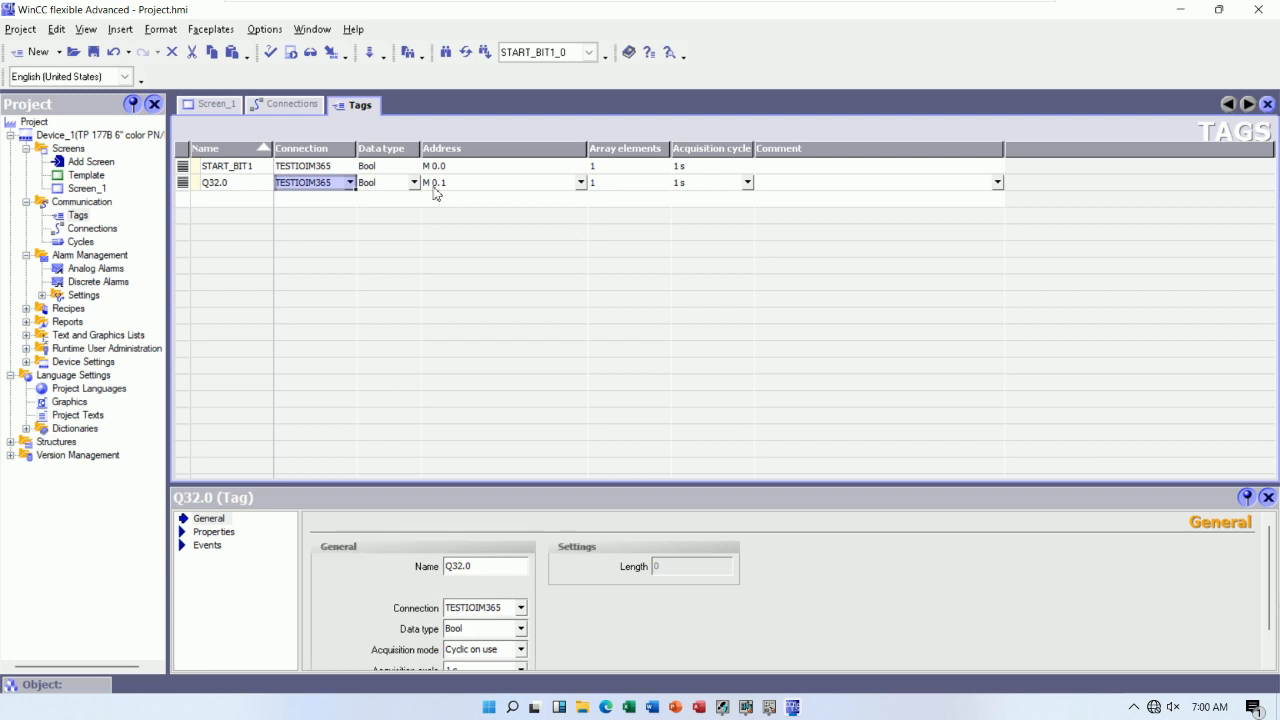
# Set the Q32.0 tag's address to range Q, byte 32, bit 0.
pyautogui.click(581, 182)
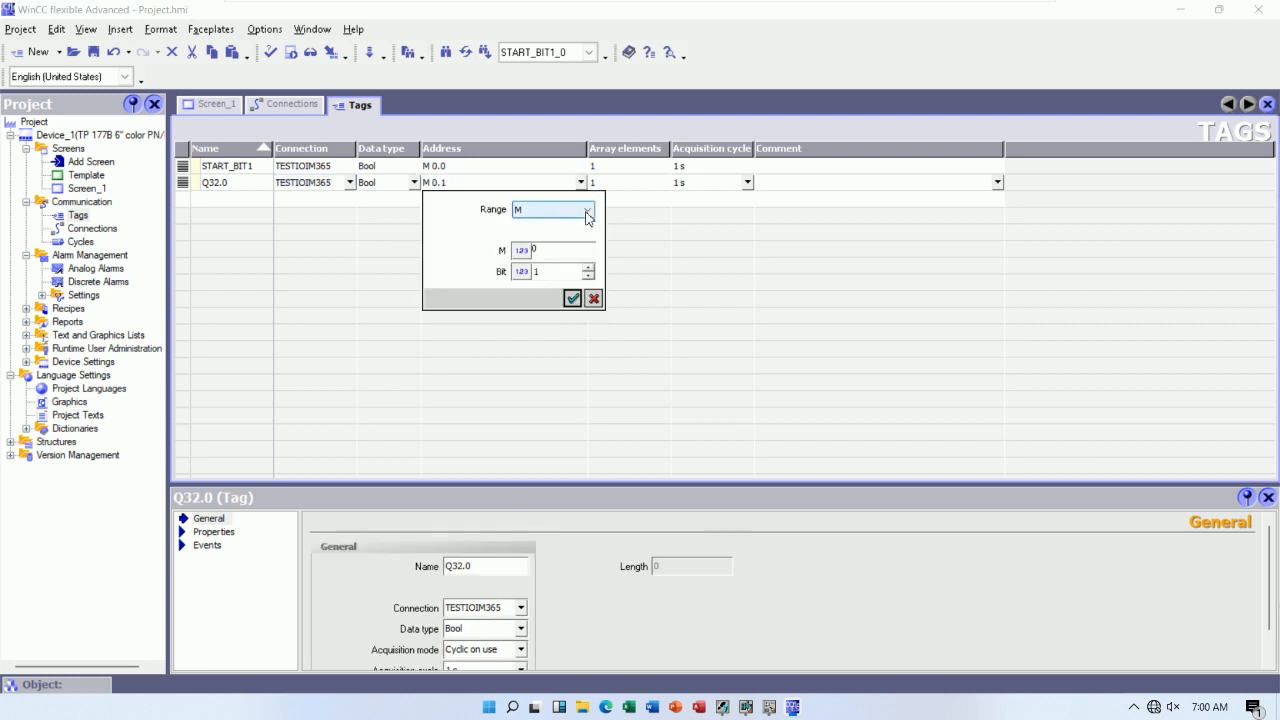
pyautogui.click(586, 213)
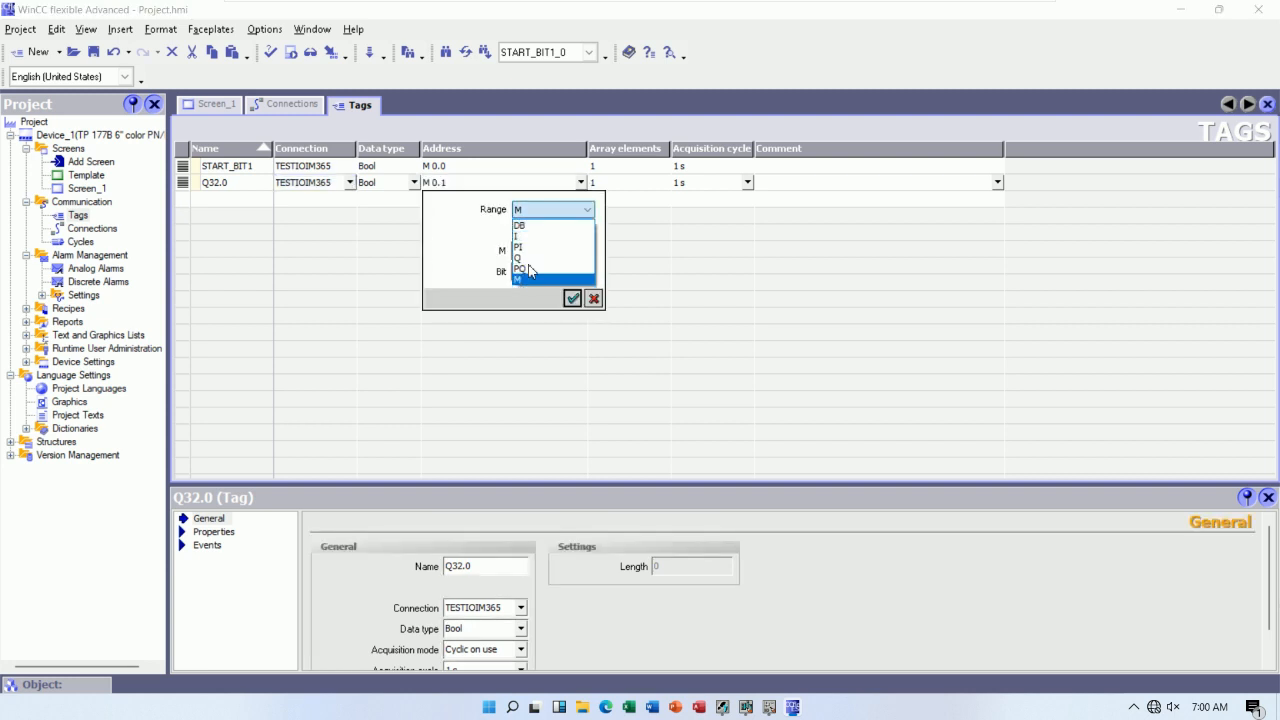
pyautogui.click(531, 257)
pyautogui.moveTo(553, 258); pyautogui.dragTo(494, 278)
pyautogui.write('32')
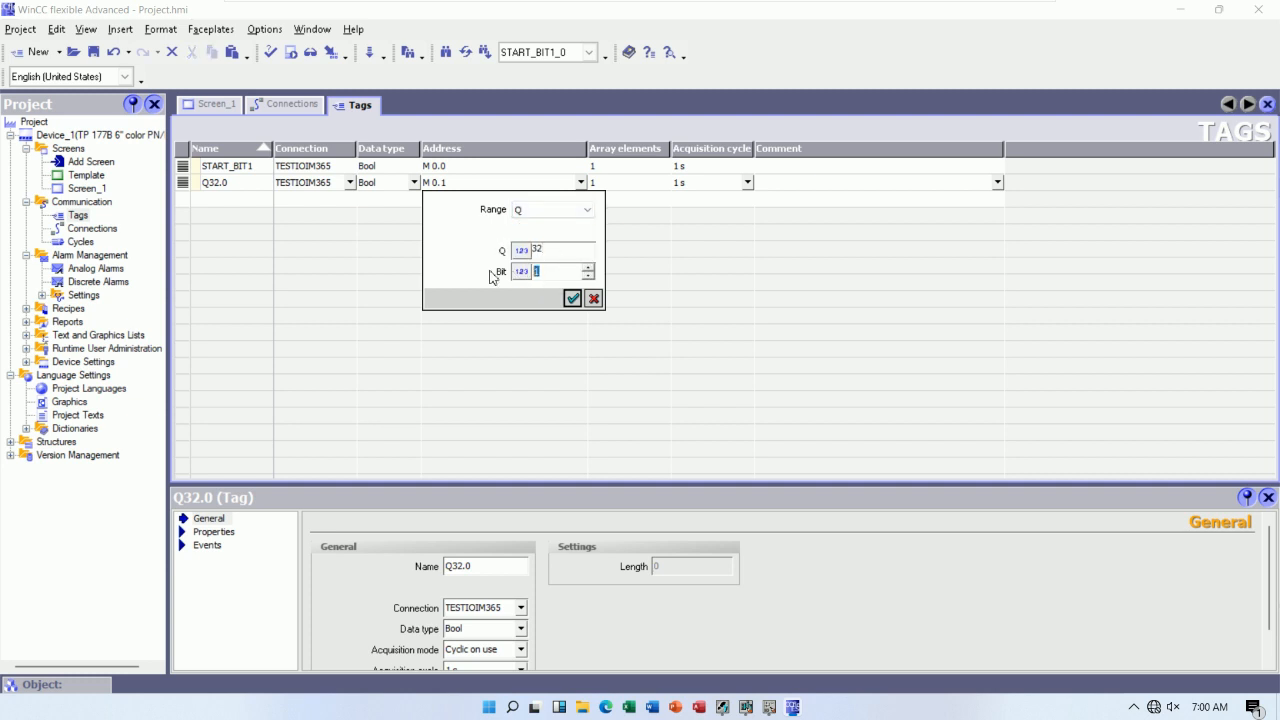
pyautogui.write('0')
pyautogui.click(572, 298)
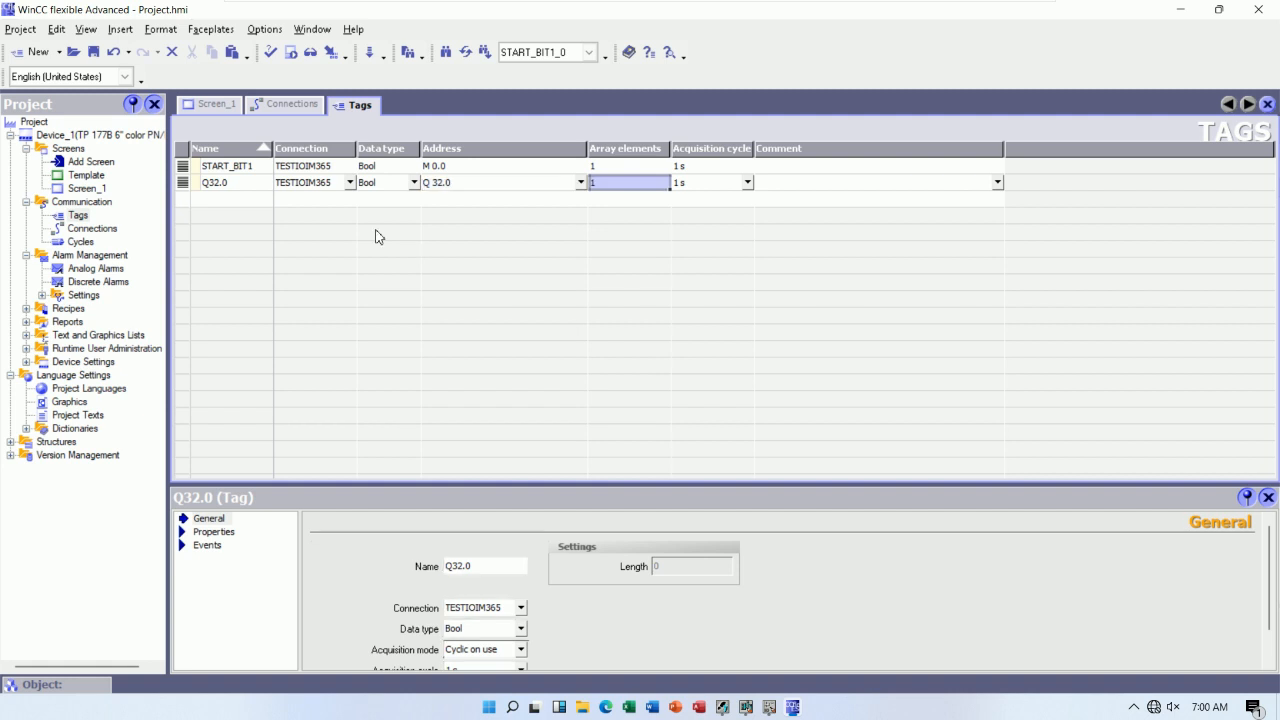
# Draw a small circle near the upper-left corner of Screen_1.
pyautogui.click(228, 105)
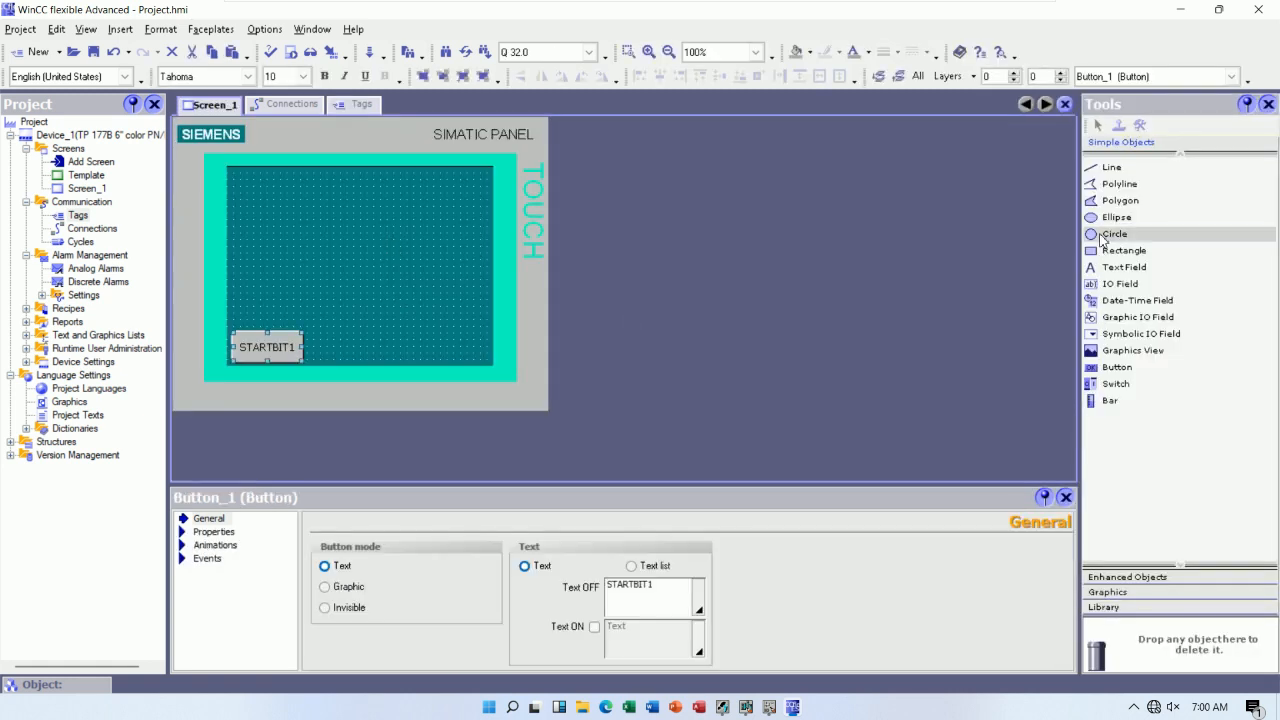
pyautogui.click(1103, 235)
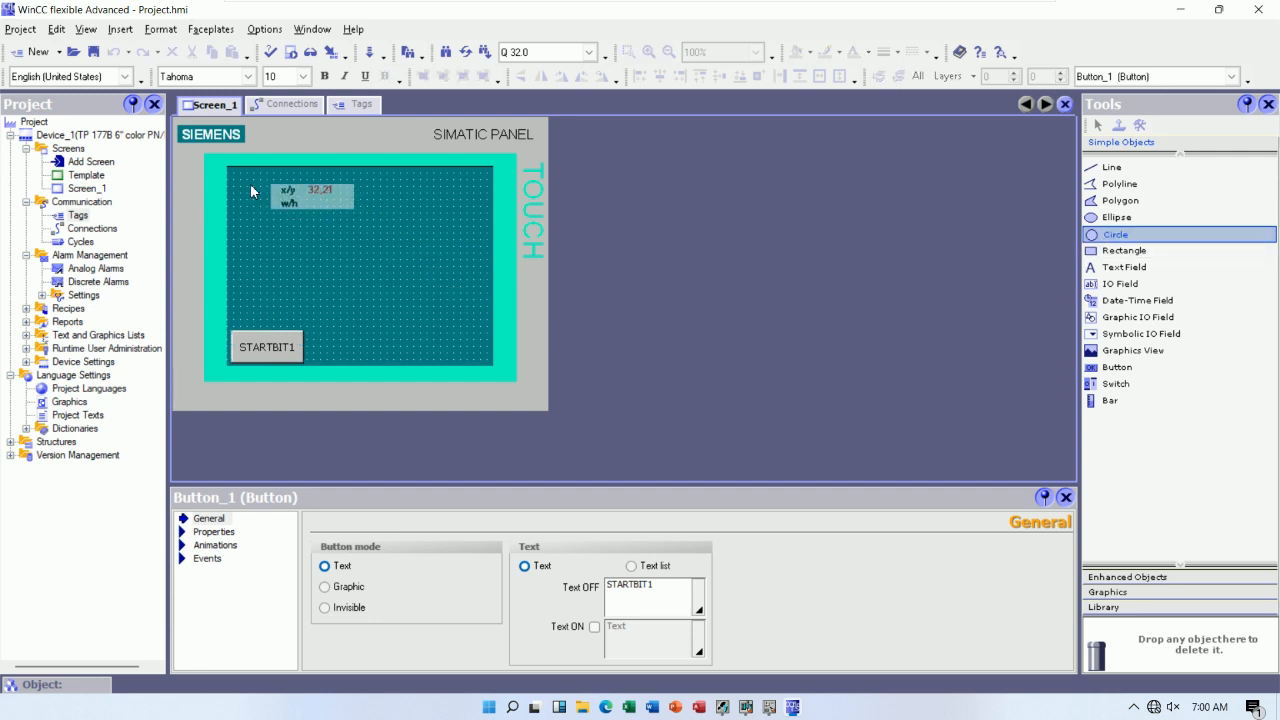
pyautogui.moveTo(241, 186)
pyautogui.mouseDown()
pyautogui.moveTo(272, 206)
pyautogui.moveTo(259, 189)
pyautogui.mouseUp()
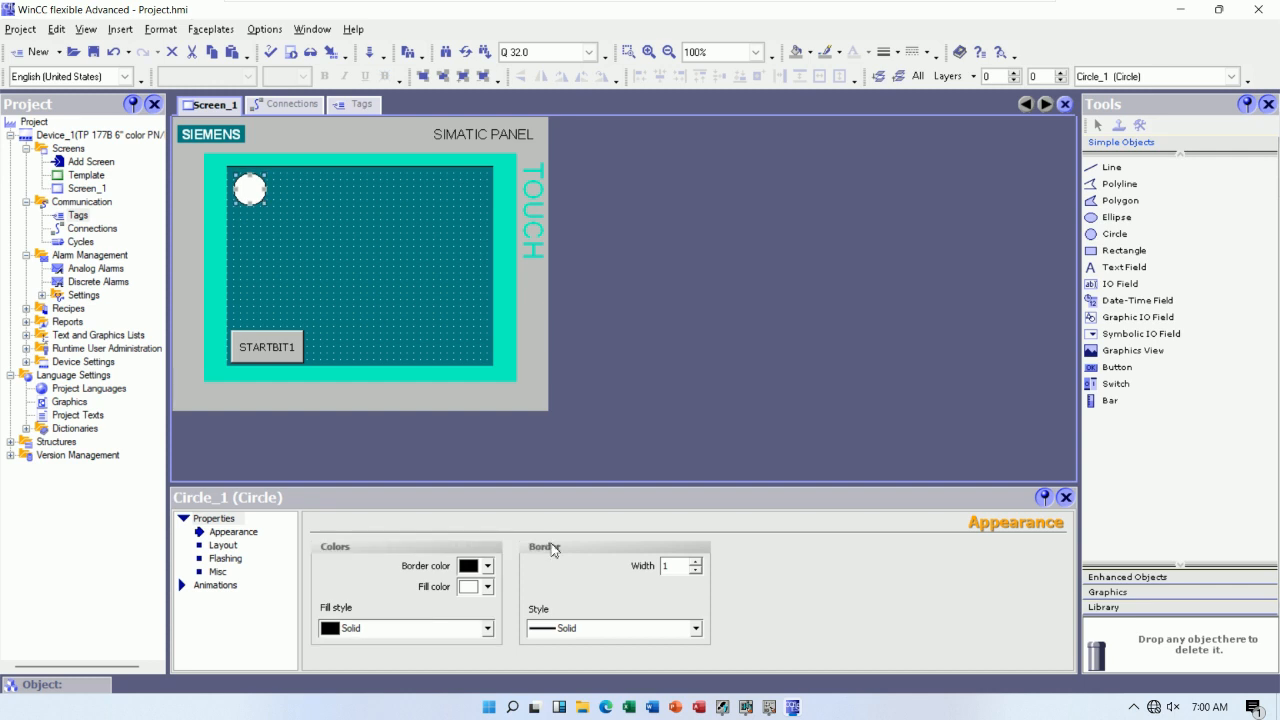
# Set the circle's border color and fill color to red.
pyautogui.click(487, 568)
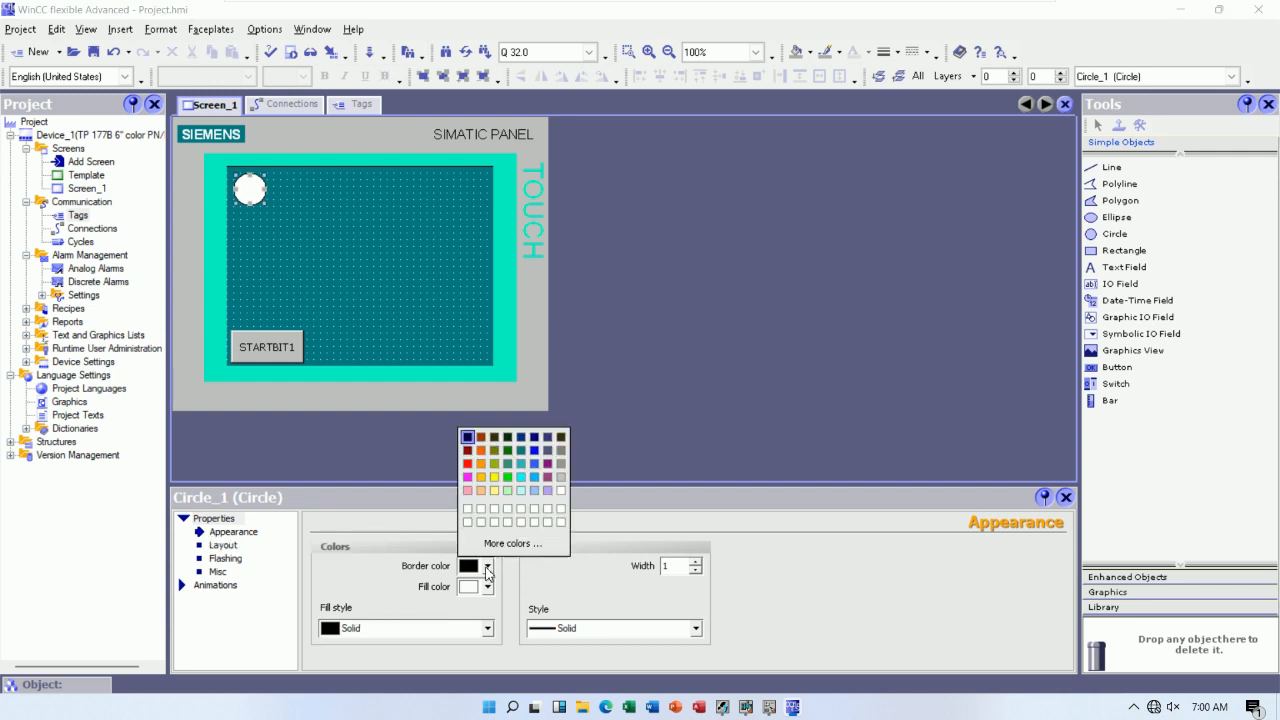
pyautogui.click(468, 467)
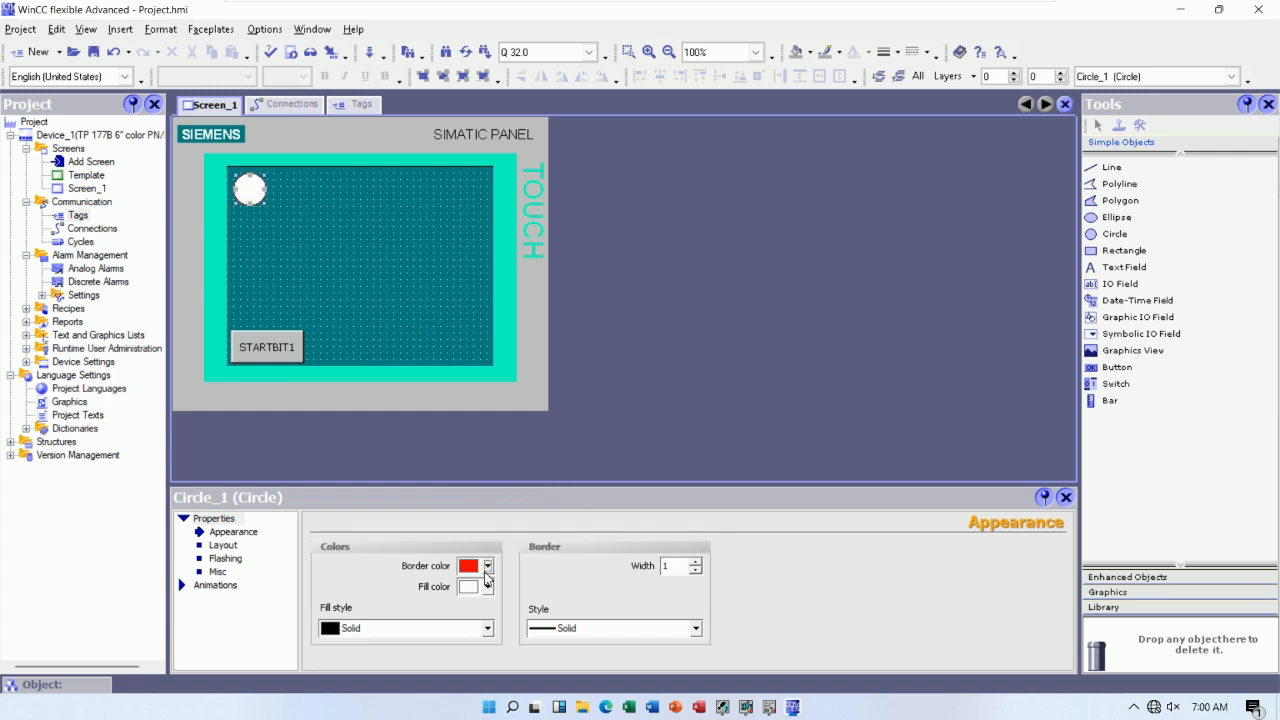
pyautogui.click(487, 587)
pyautogui.click(471, 484)
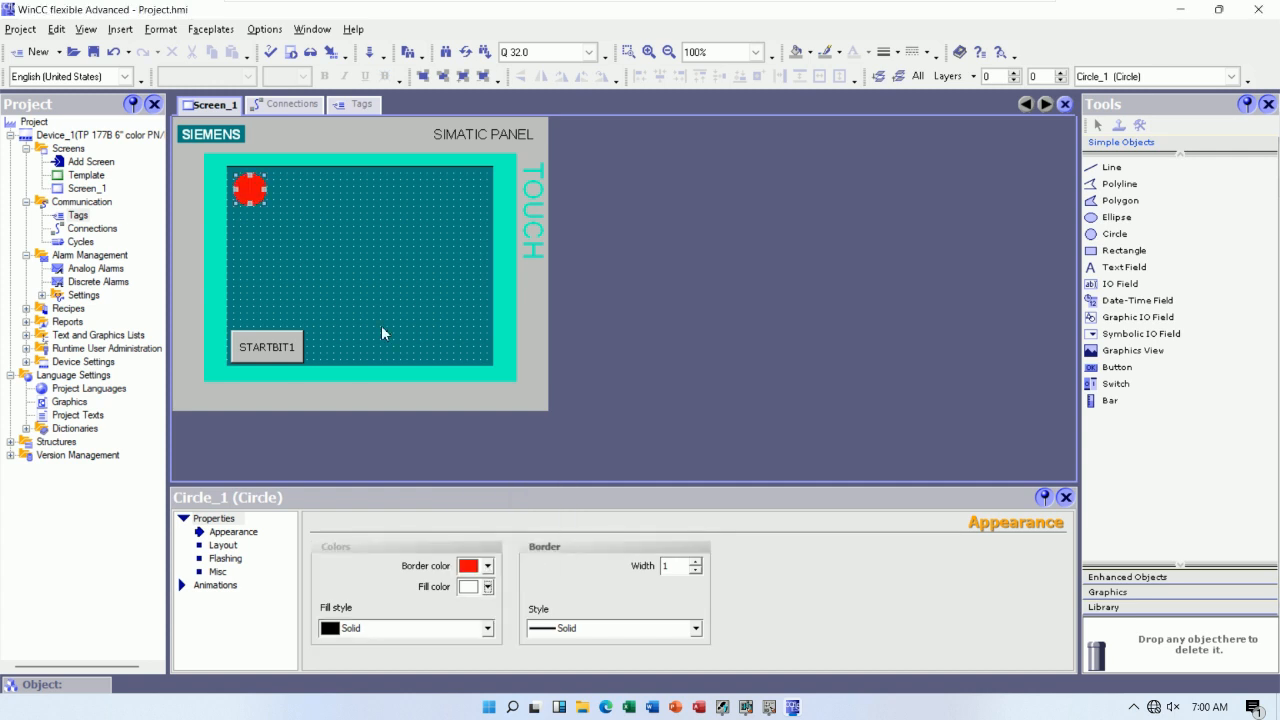
pyautogui.click(246, 207)
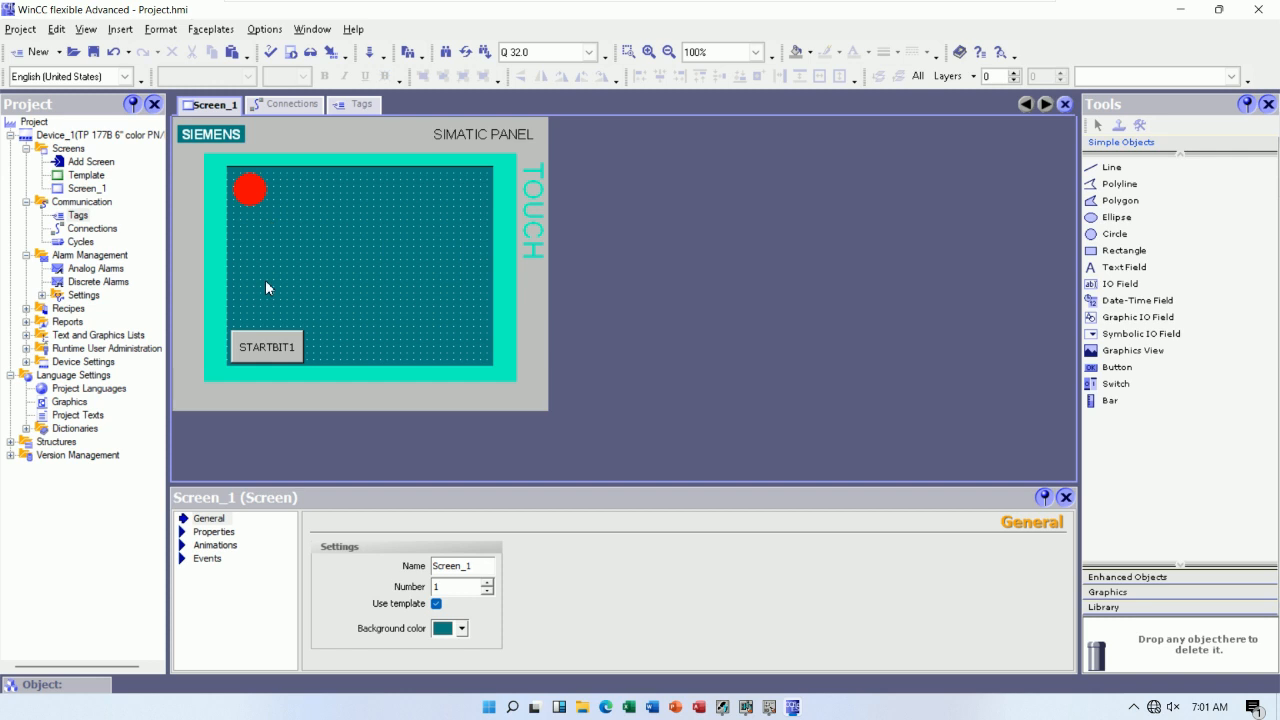
# Assign the InvertBit function to the Click event of the STARTBIT1 button.
pyautogui.click(282, 348)
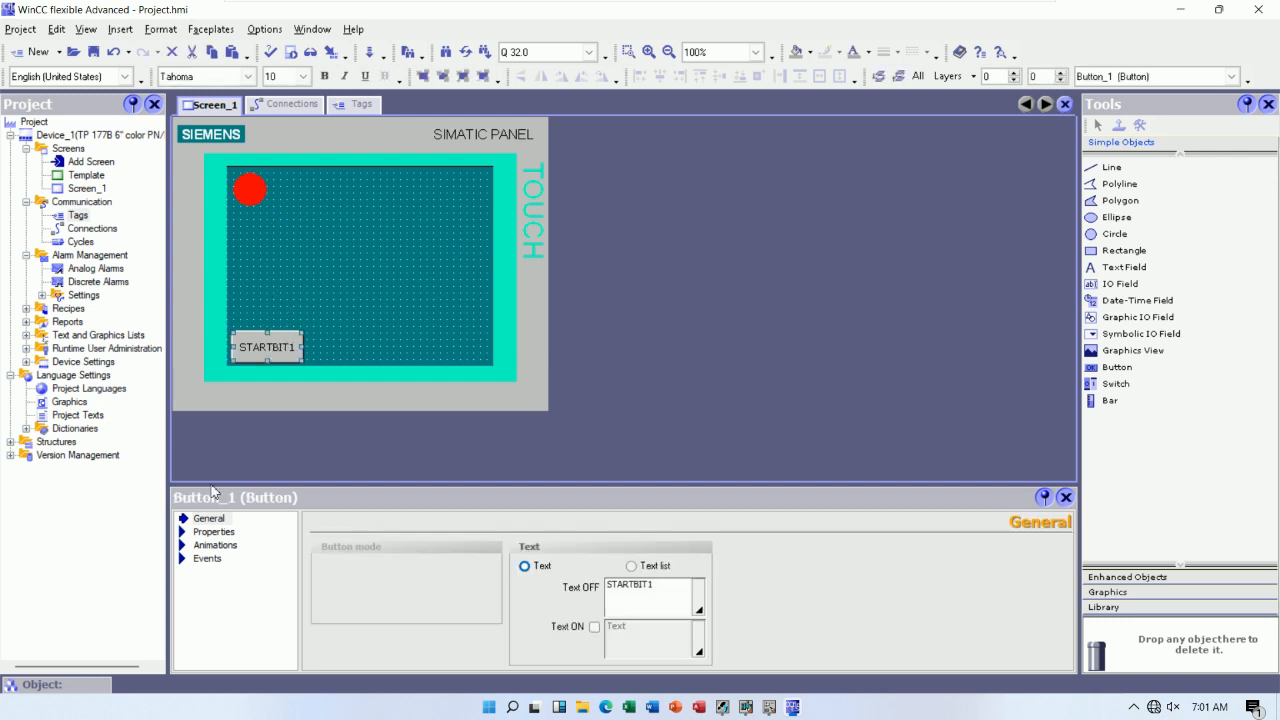
pyautogui.click(195, 558)
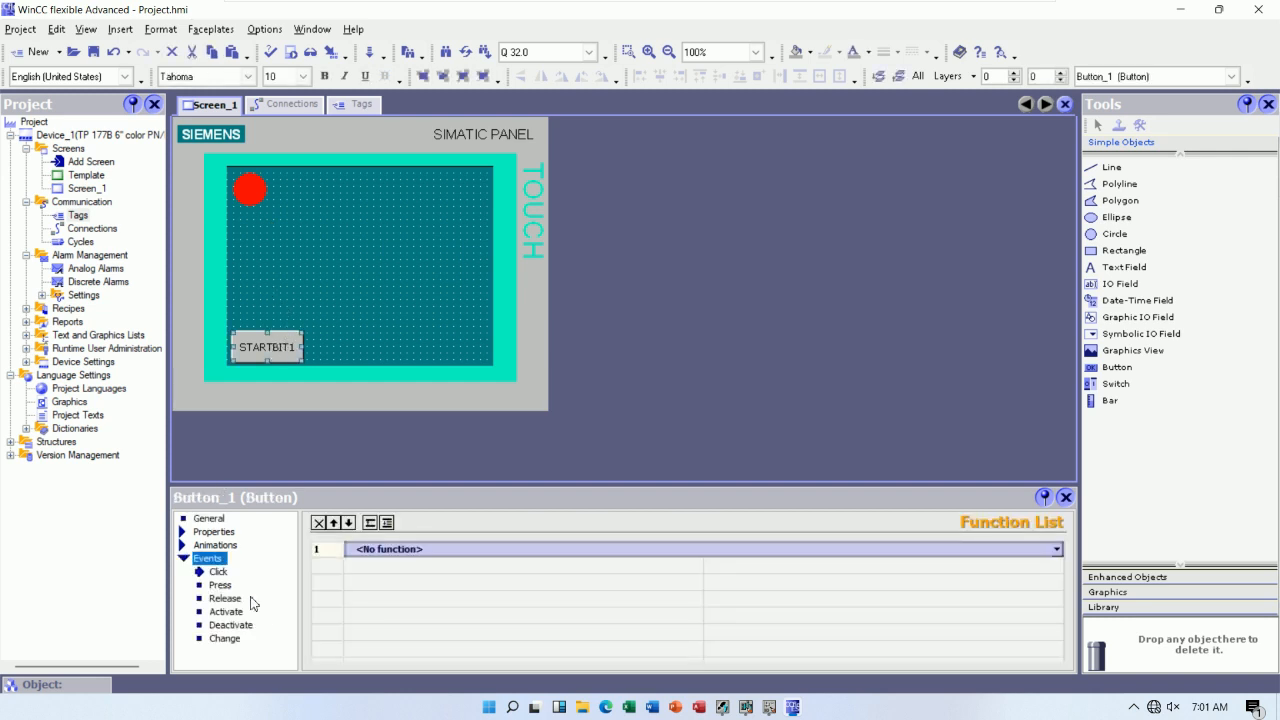
pyautogui.click(219, 573)
pyautogui.click(408, 552)
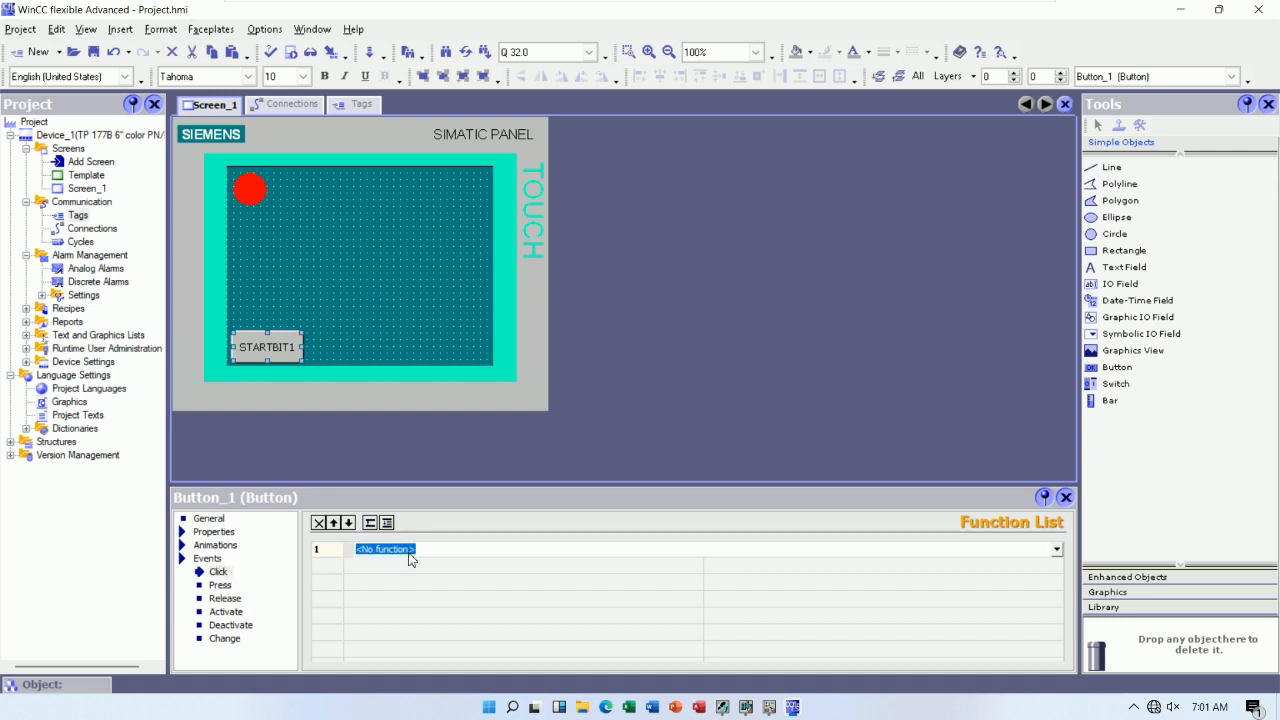
pyautogui.write('IN')
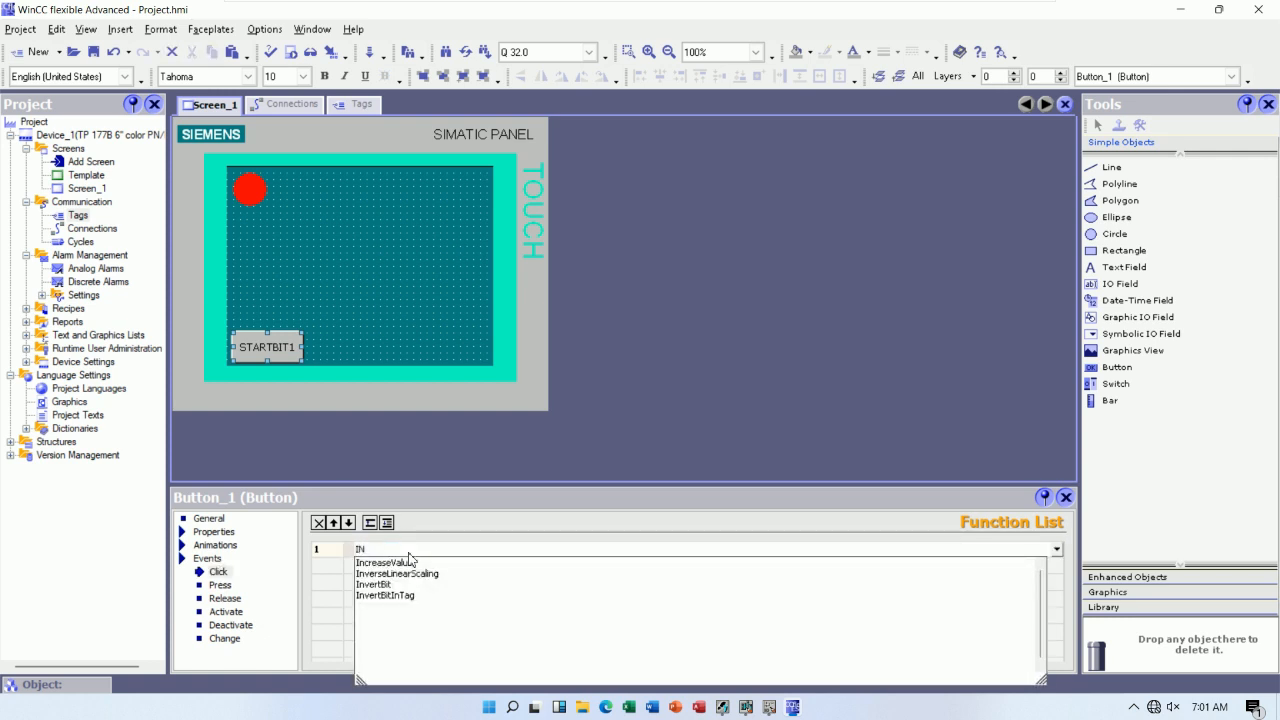
pyautogui.click(376, 584)
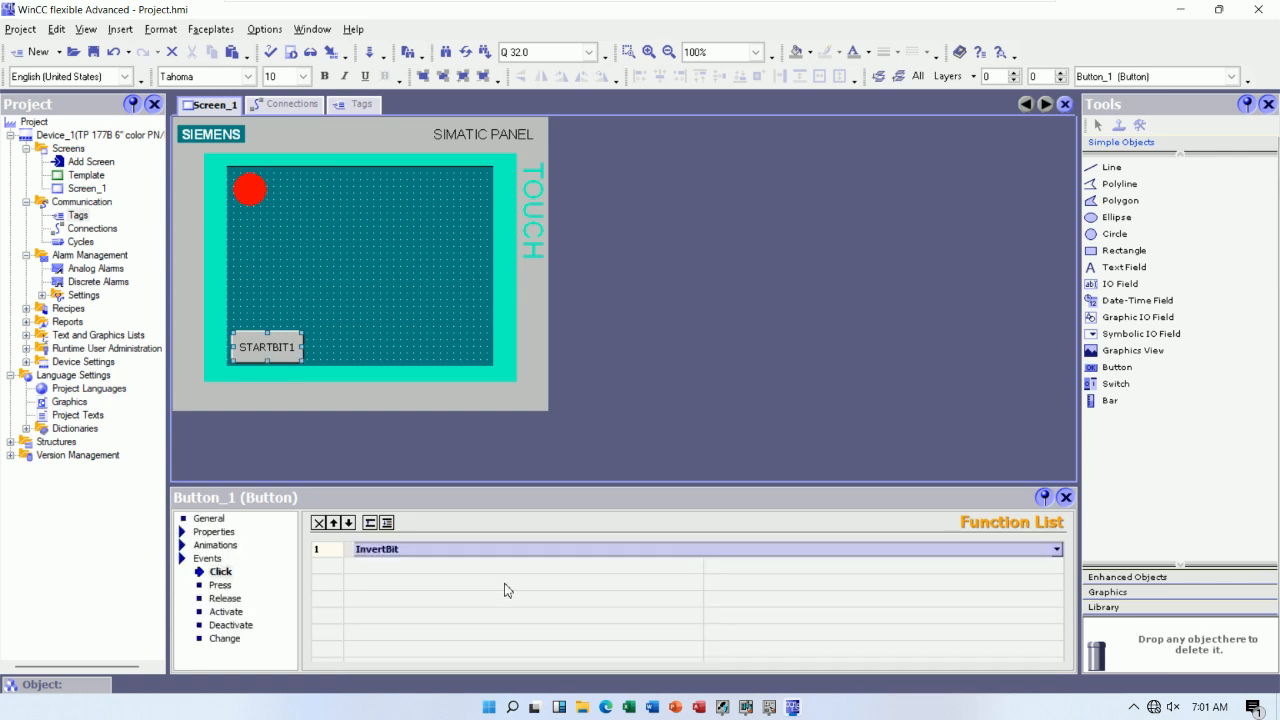
# Set START_BIT1 as the tag of the button's InvertBit function.
pyautogui.click(770, 568)
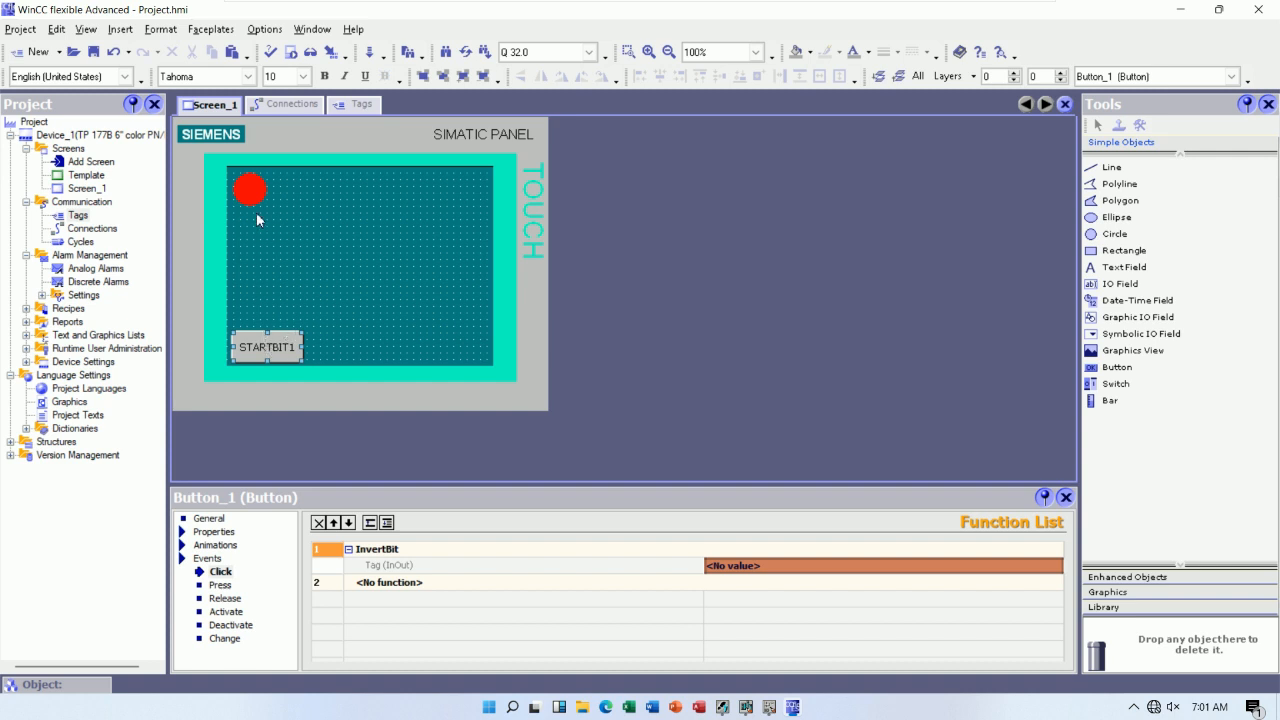
pyautogui.click(752, 566)
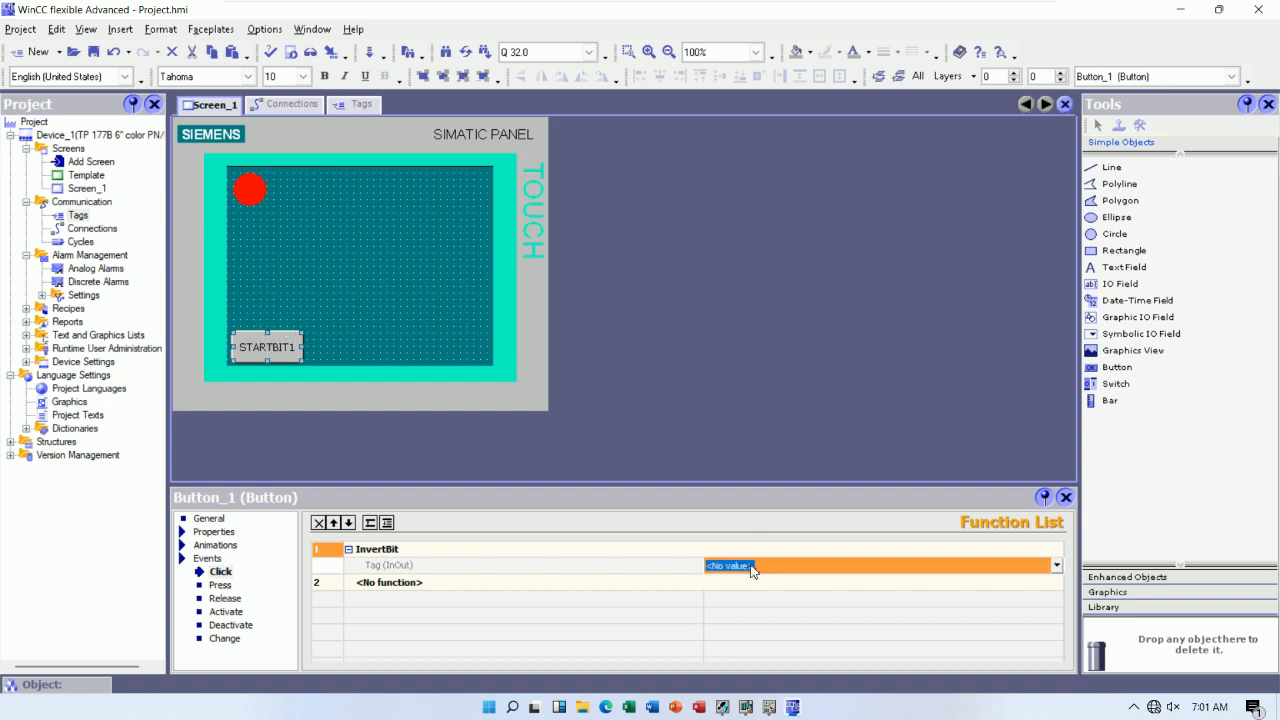
pyautogui.click(752, 568)
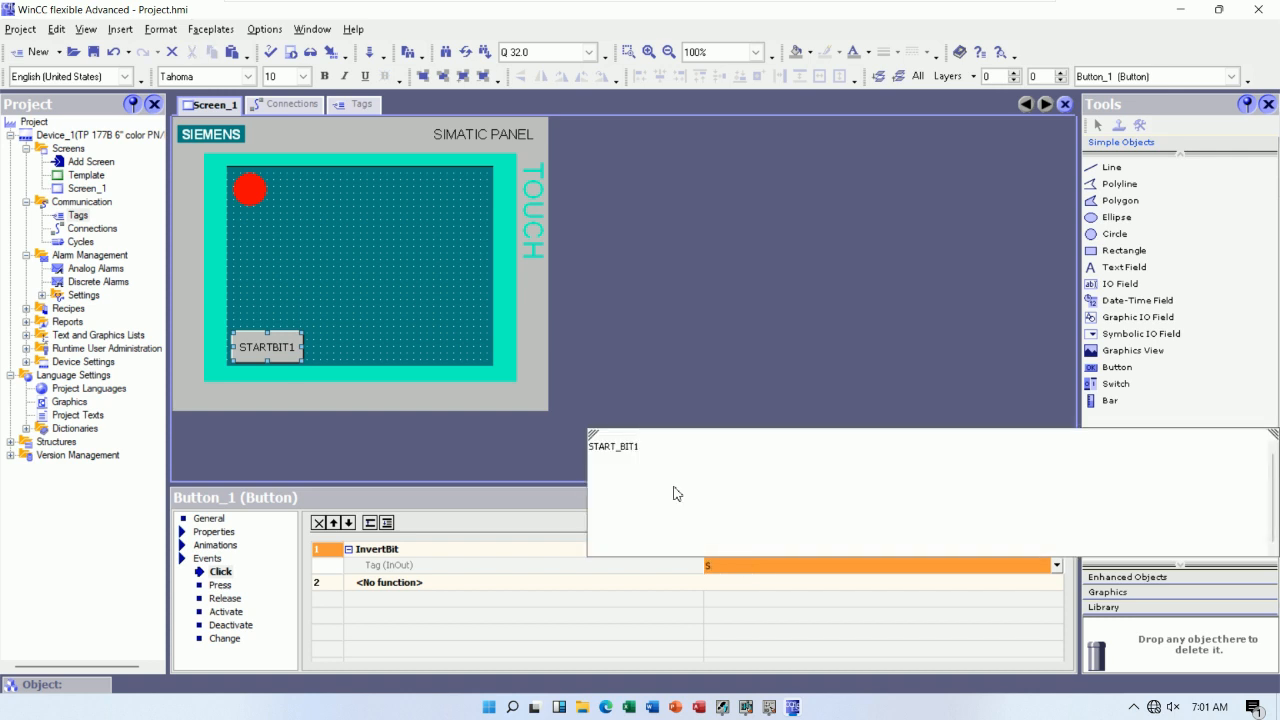
pyautogui.click(641, 452)
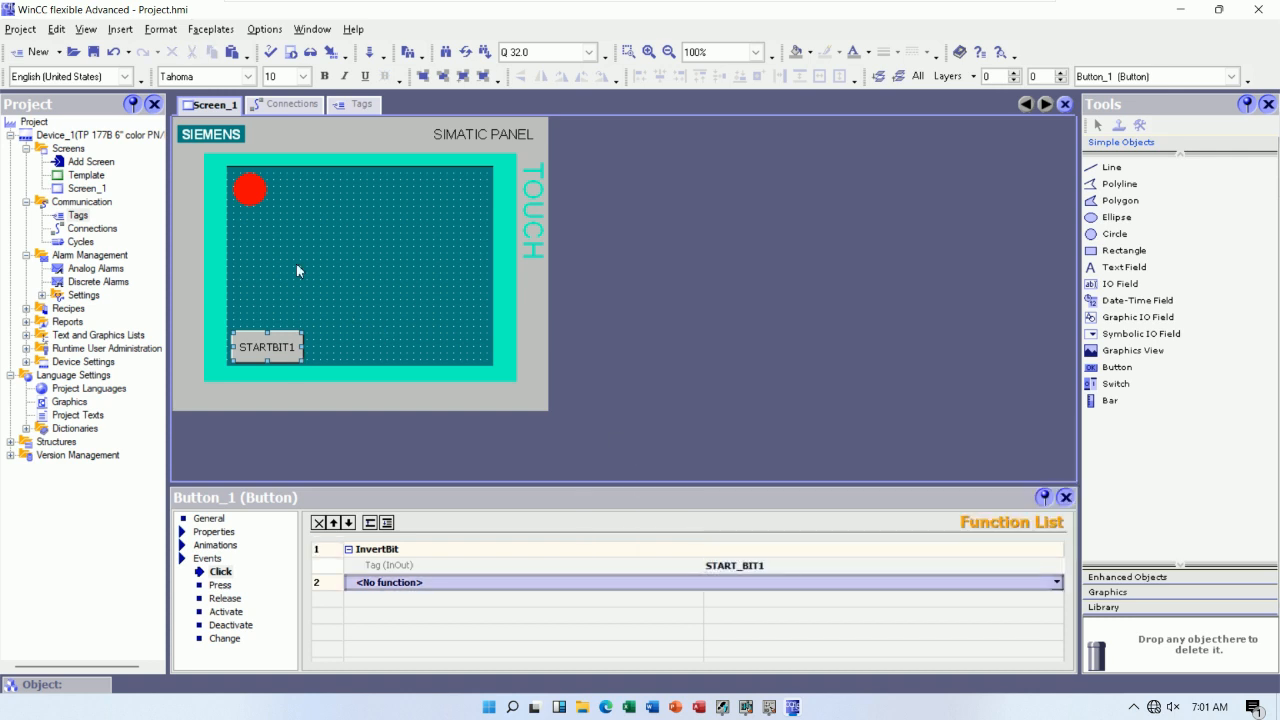
# Enable the Appearance animation for the red circle with tag Q32.0 and type Bit.
pyautogui.click(250, 189)
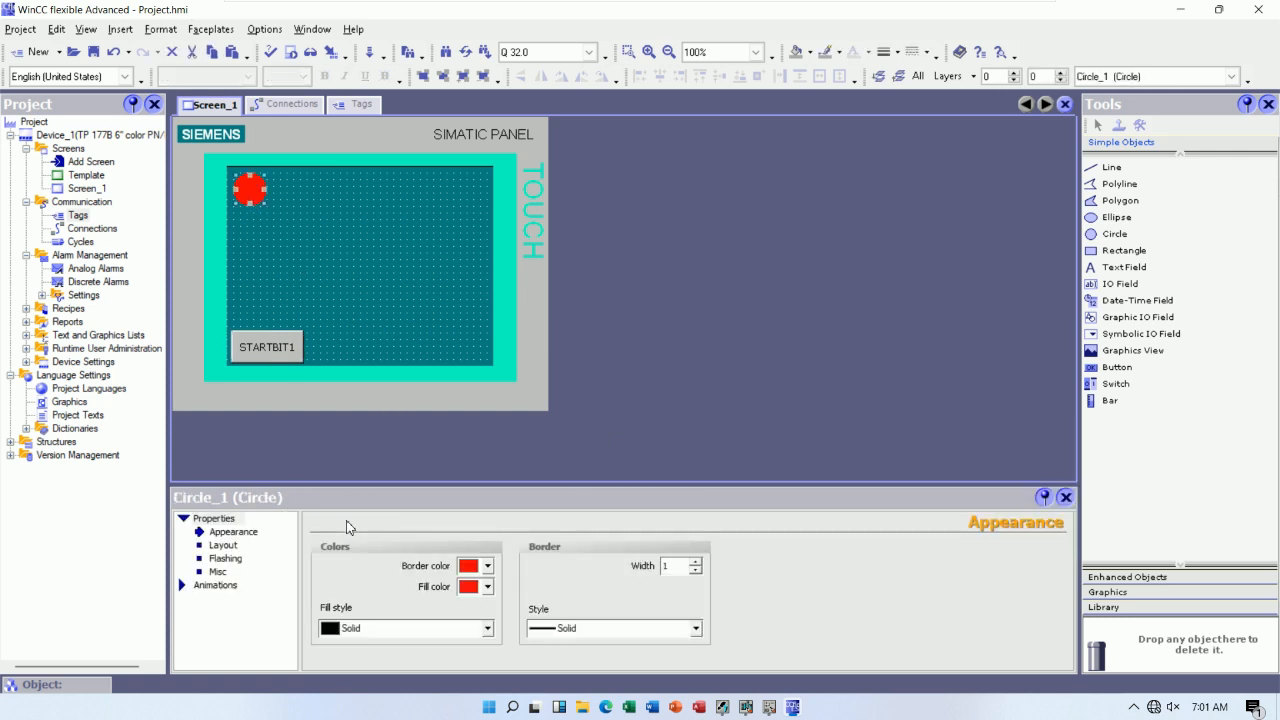
pyautogui.click(215, 585)
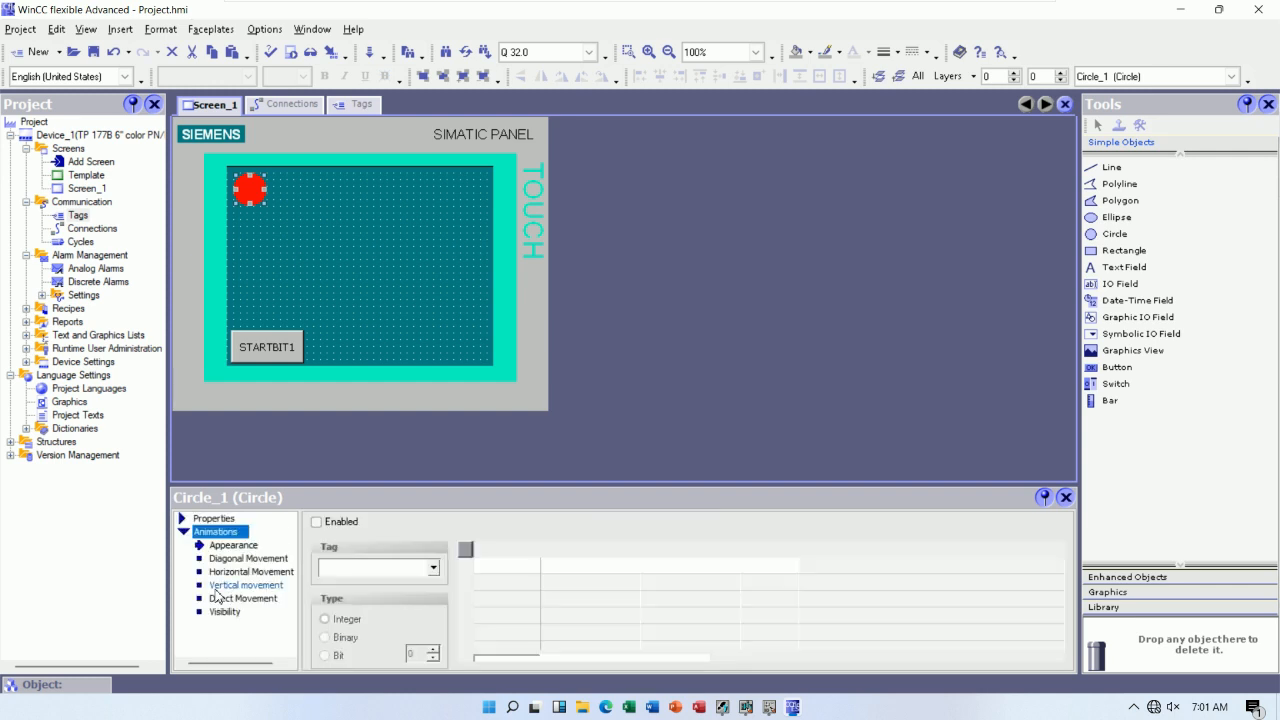
pyautogui.click(234, 546)
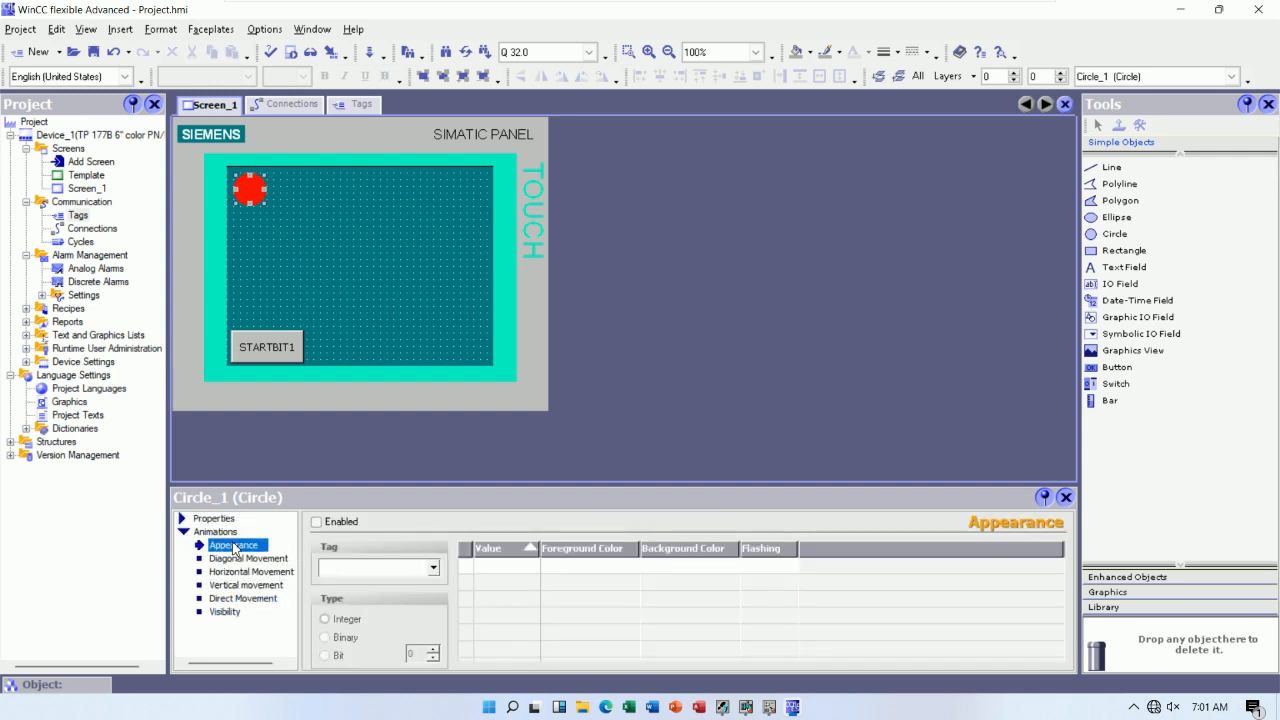
pyautogui.click(433, 568)
pyautogui.doubleClick(378, 427)
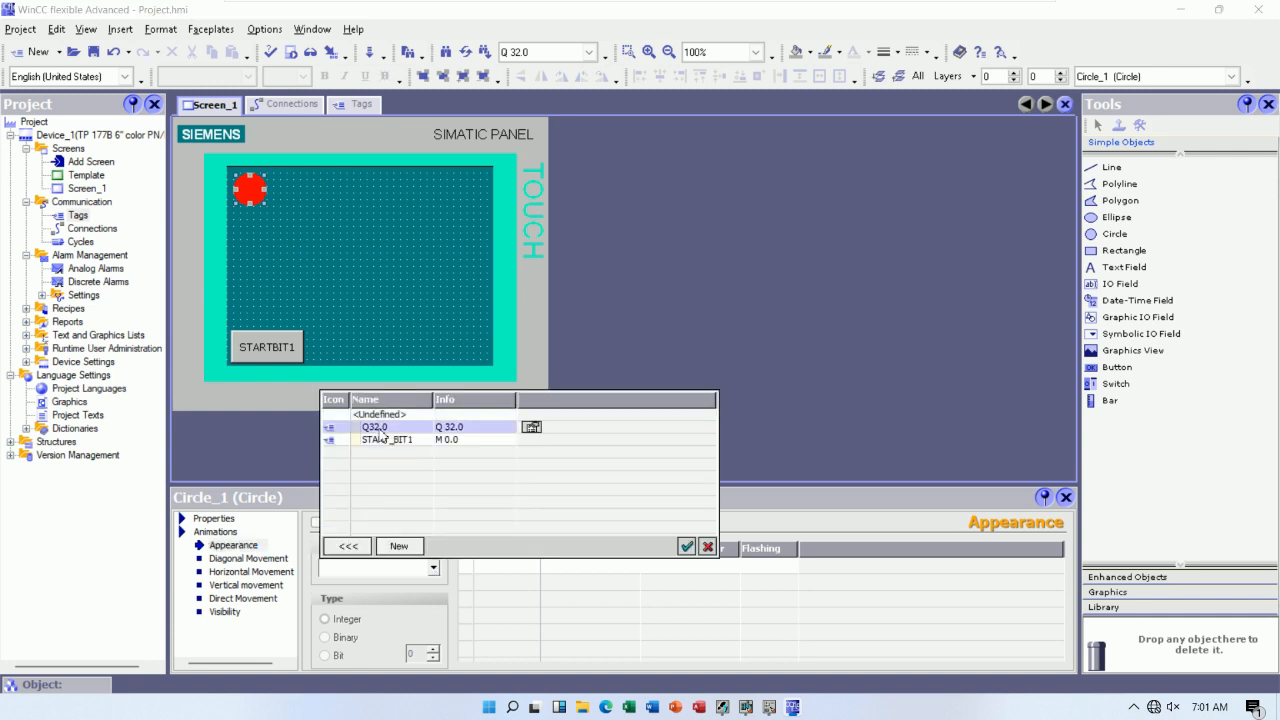
pyautogui.click(326, 655)
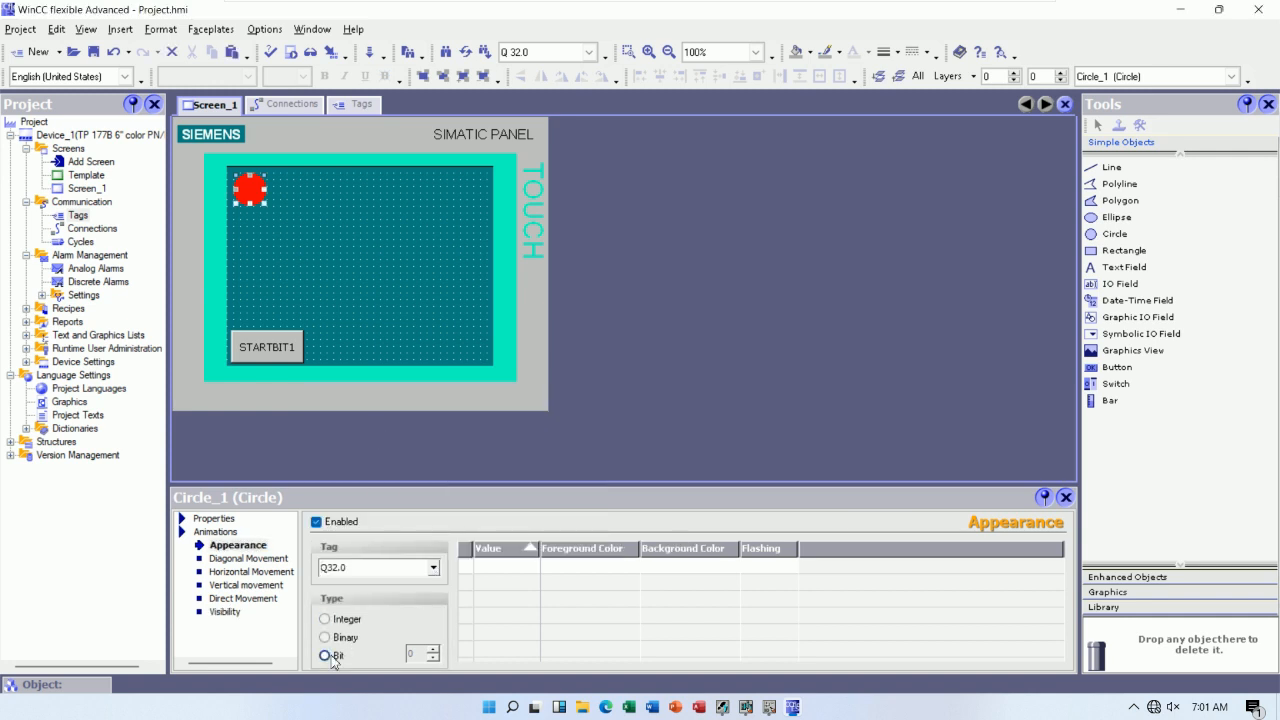
# Add an appearance entry for value 1 with green foreground and green background colors.
pyautogui.click(494, 565)
pyautogui.click(509, 572)
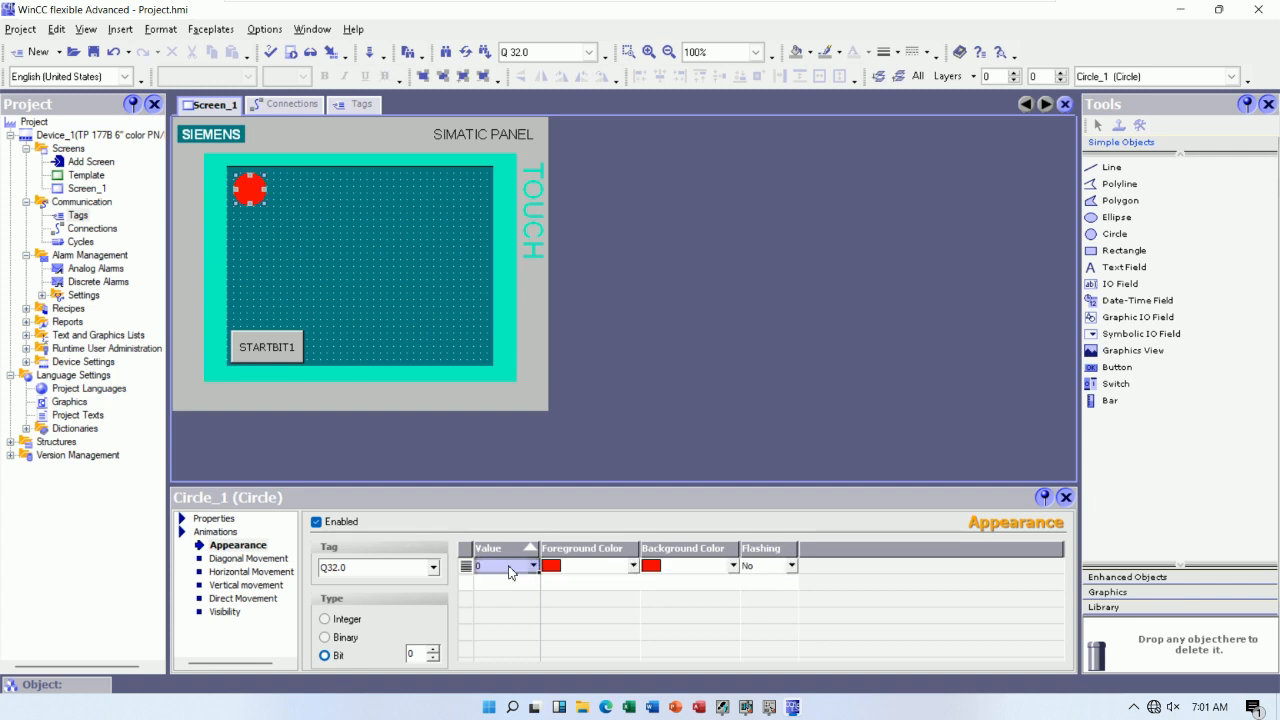
pyautogui.write('1')
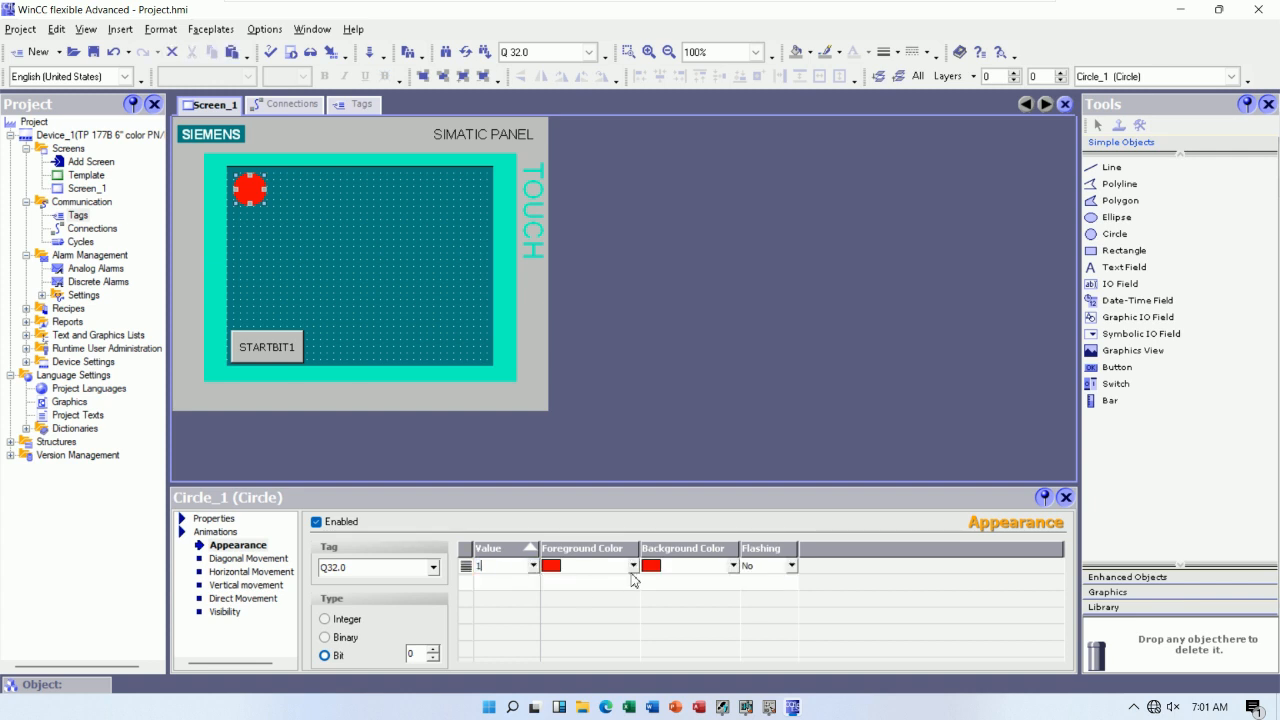
pyautogui.click(633, 566)
pyautogui.click(598, 489)
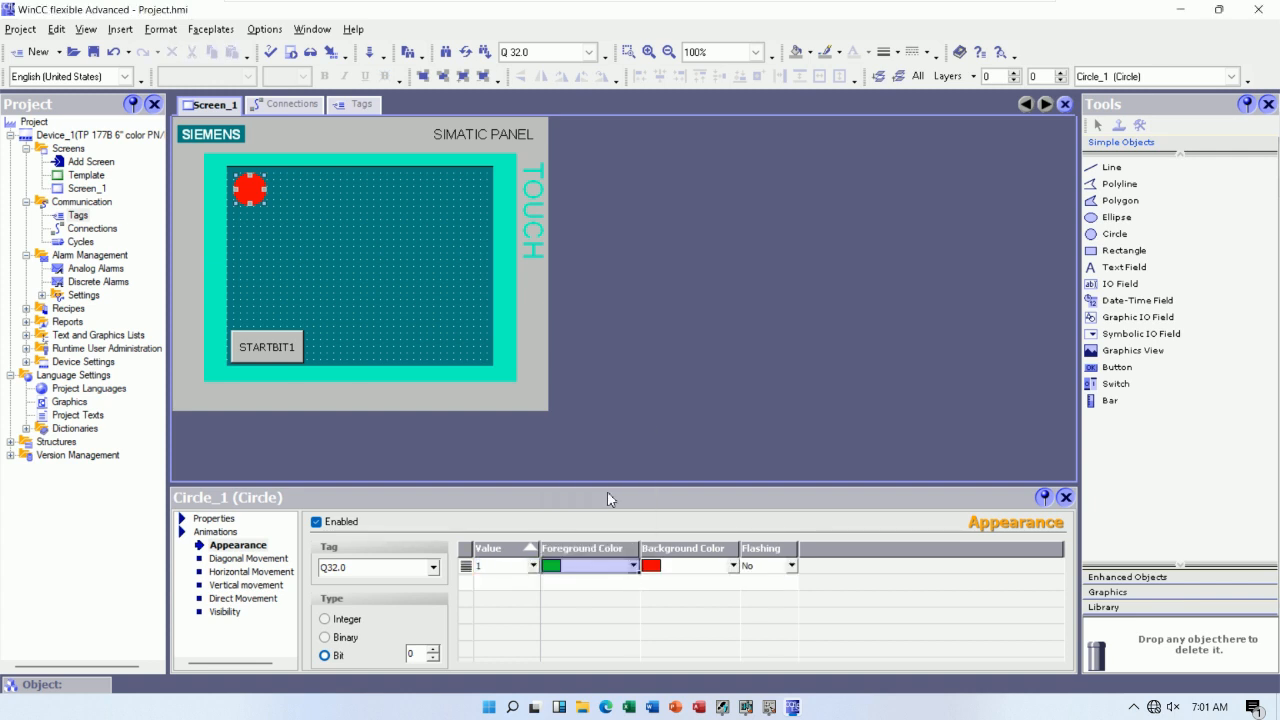
pyautogui.click(705, 563)
pyautogui.click(733, 566)
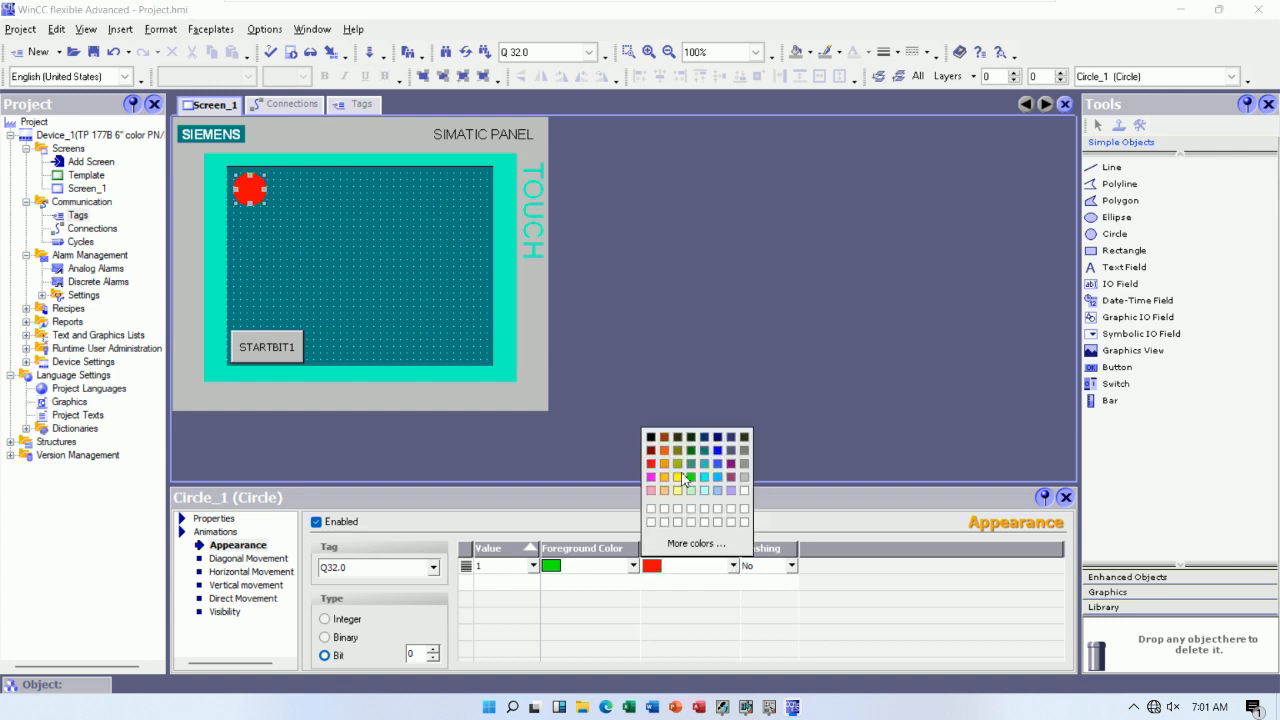
pyautogui.click(692, 478)
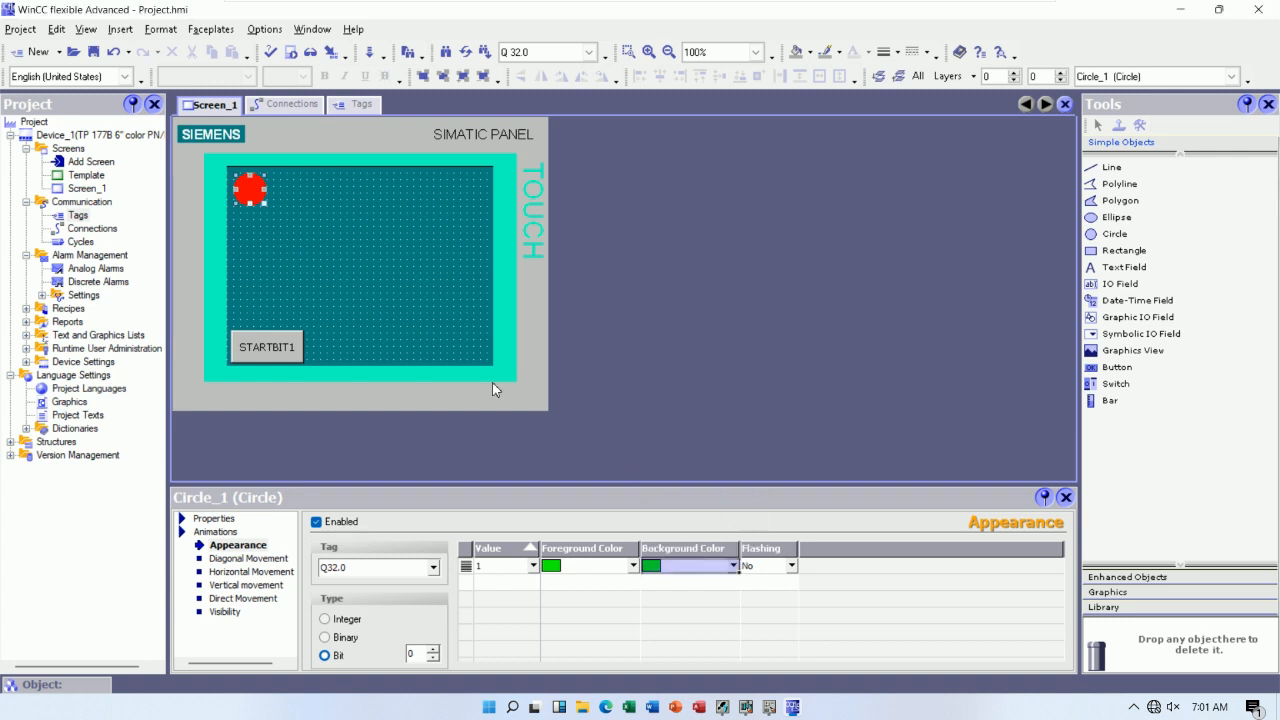
pyautogui.click(380, 262)
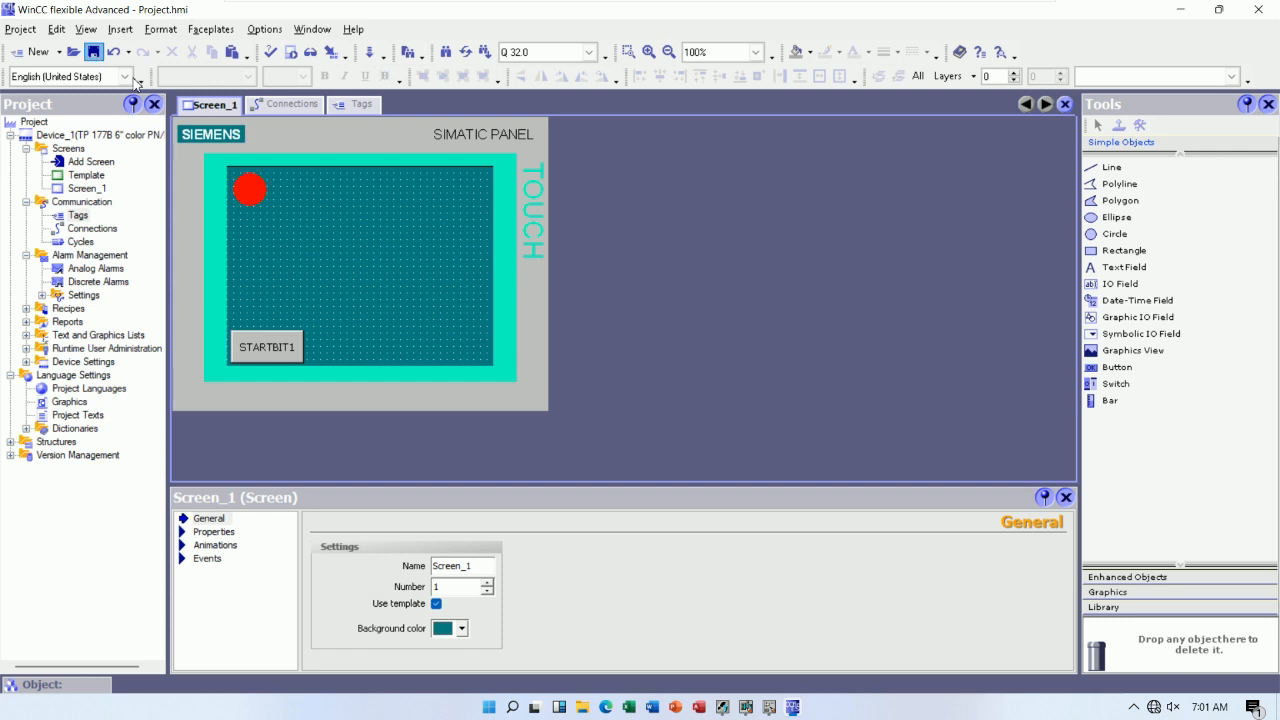
# Save the HMI project as TESTIOIM365 in the Extension Rack folder on the Desktop.
pyautogui.hotkey('ctrl', 's')
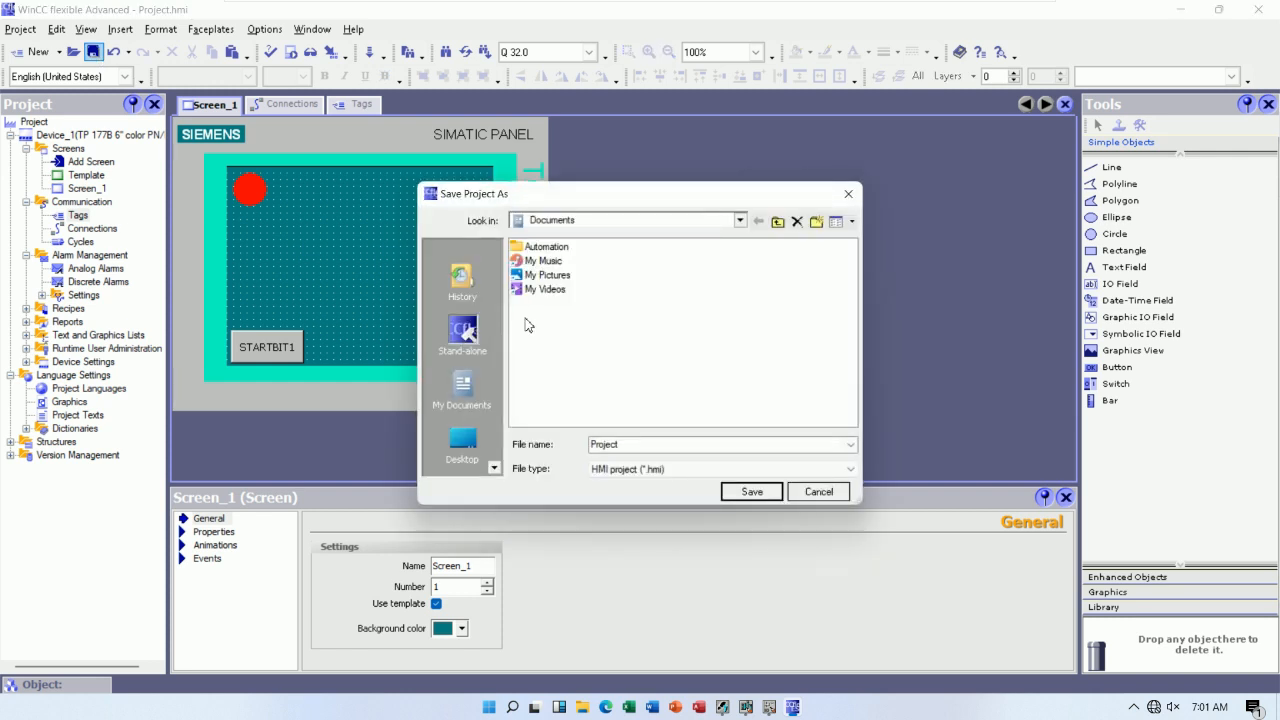
pyautogui.click(462, 445)
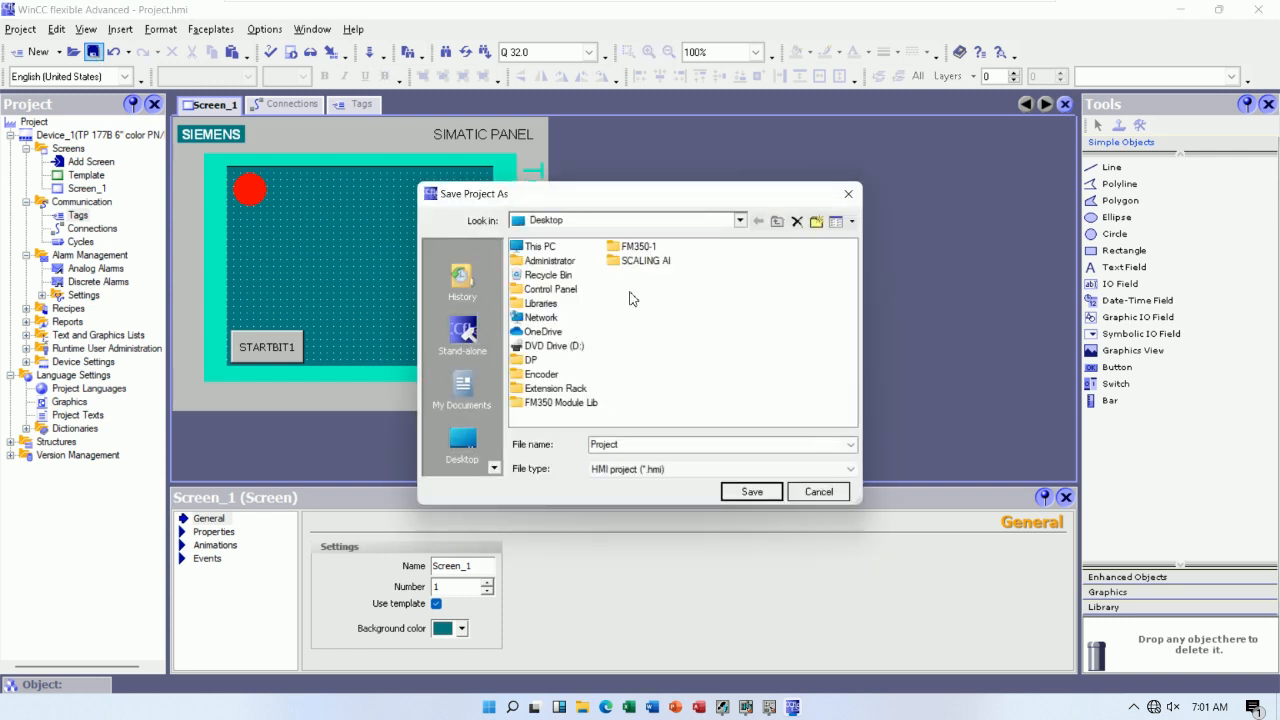
pyautogui.click(547, 390)
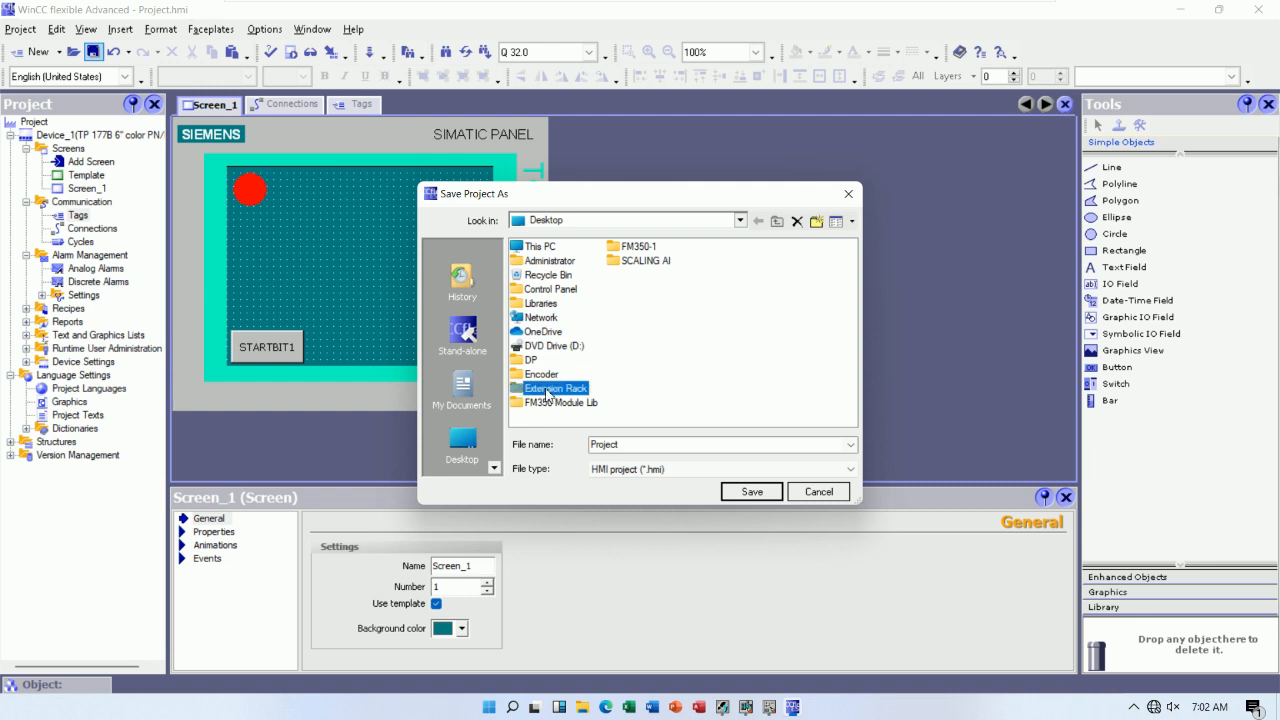
pyautogui.doubleClick(547, 390)
pyautogui.click(638, 453)
pyautogui.write('TESTIOIM365')
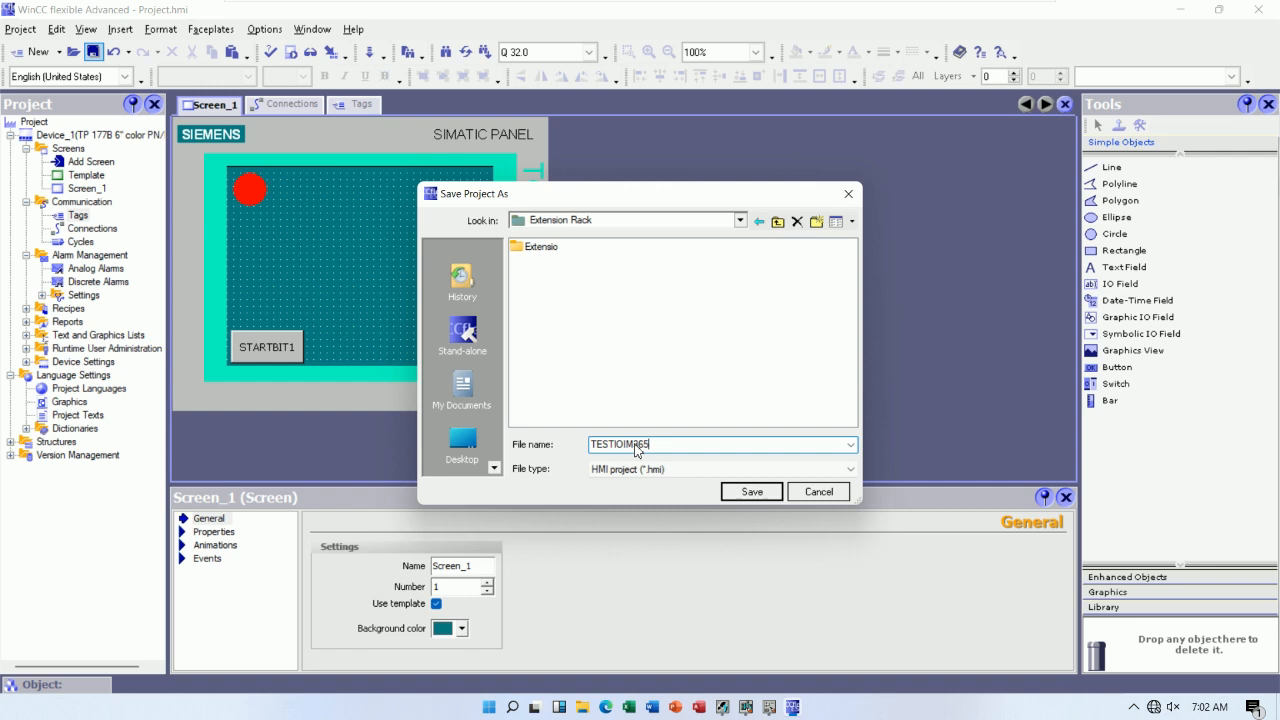
pyautogui.press('Return')
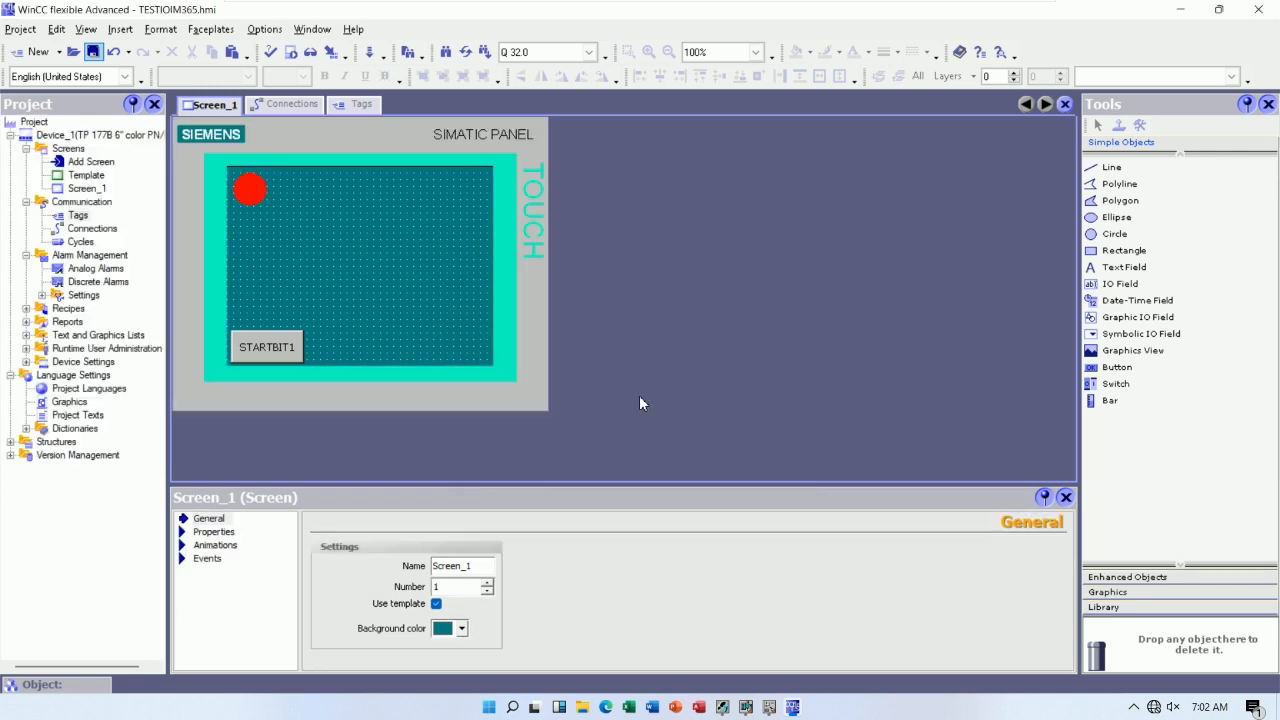
# Start the HMI runtime, switch to the LAD/STL/FBD editor showing OB1, and move the runtime window clear of Network 1.
pyautogui.click(292, 54)
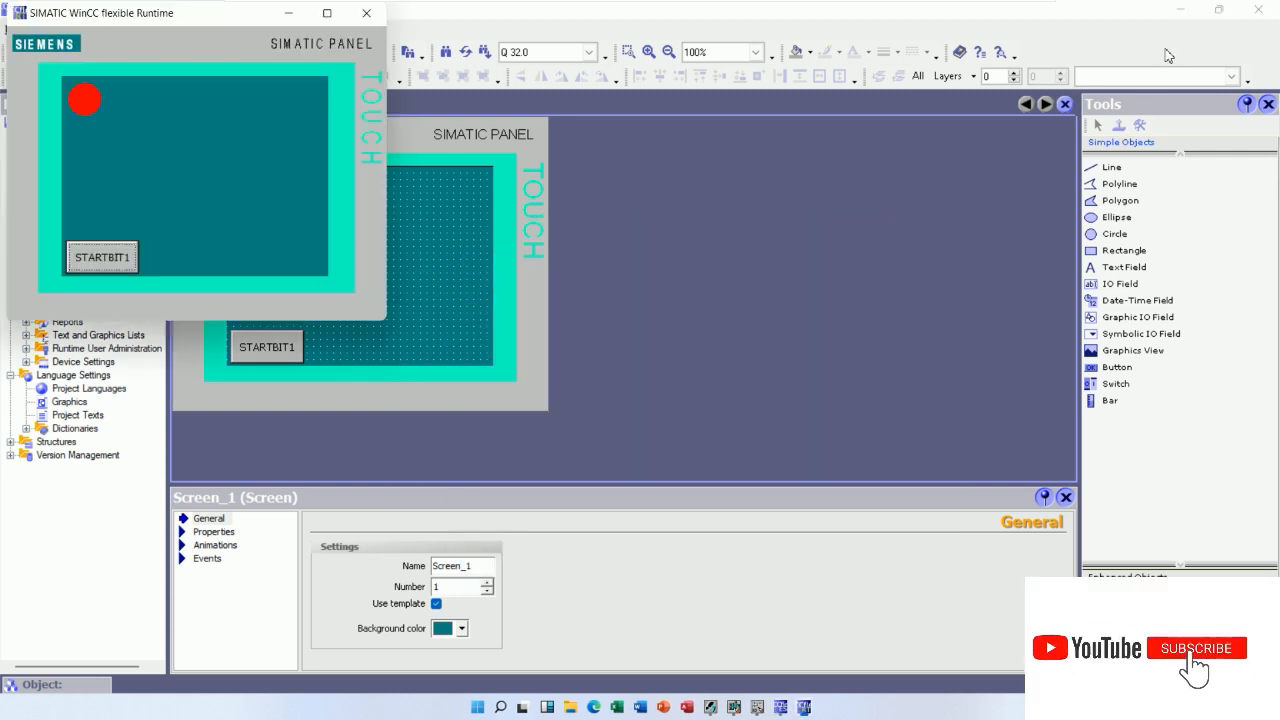
pyautogui.click(1180, 9)
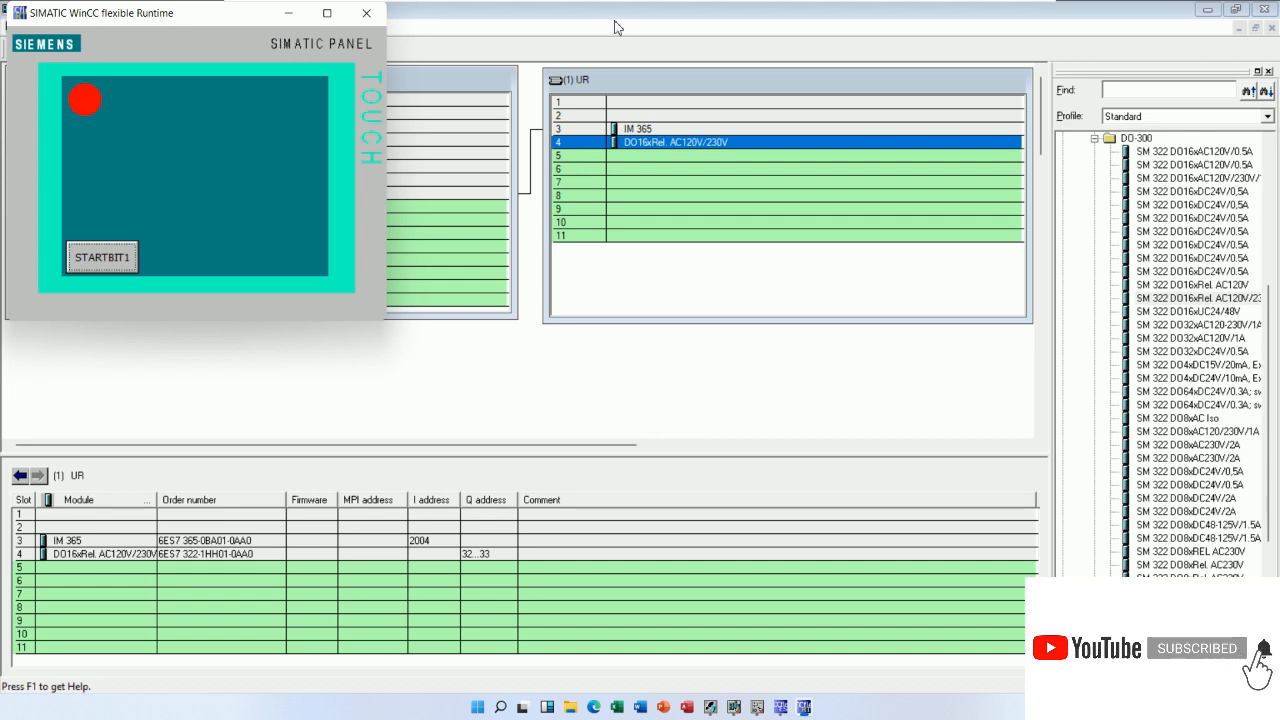
pyautogui.click(1207, 9)
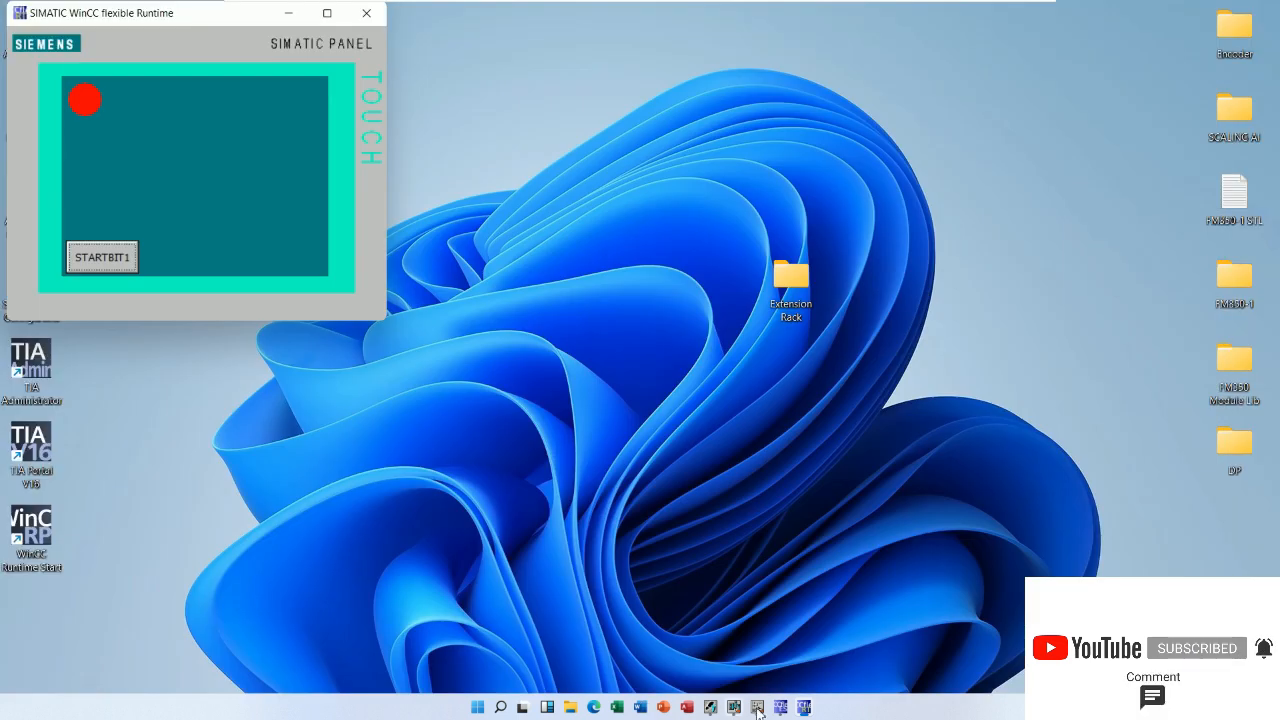
pyautogui.click(804, 707)
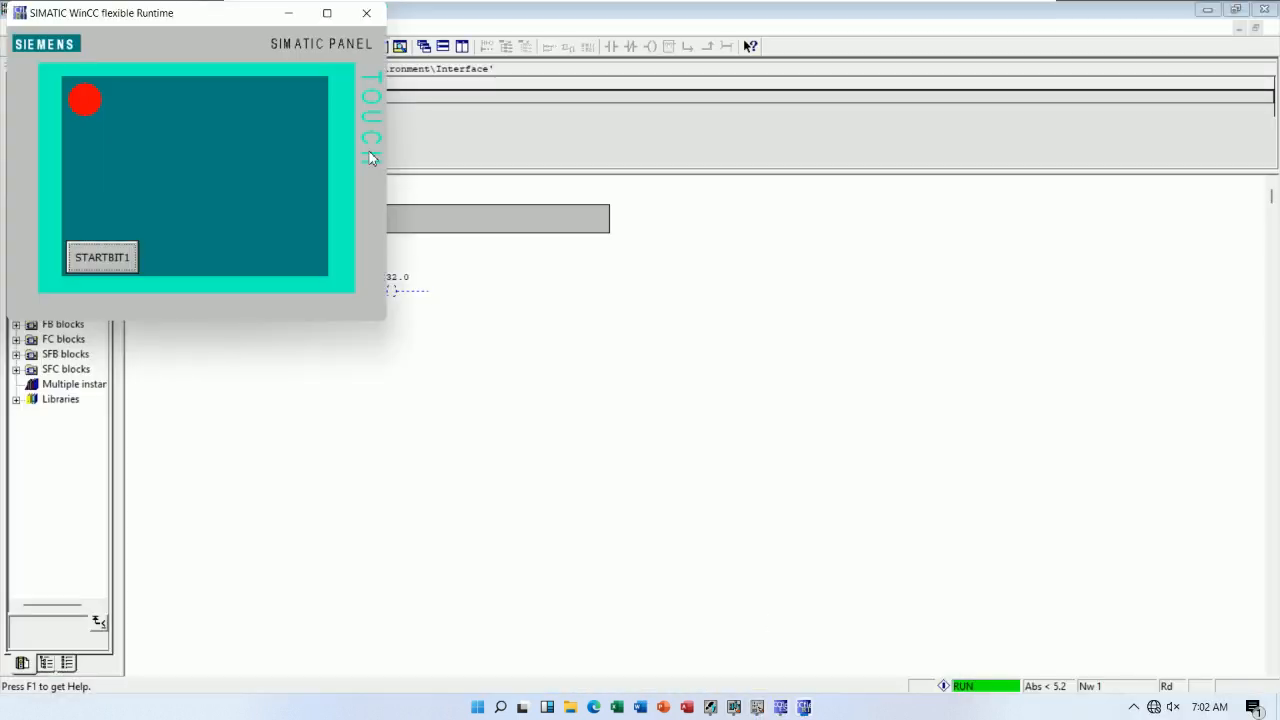
pyautogui.moveTo(213, 18); pyautogui.dragTo(725, 158)
# Toggle STARTBIT1 repeatedly in the runtime to test M0.0, Q32.0 and the indicator circle, and close the runtime.
pyautogui.click(624, 394)
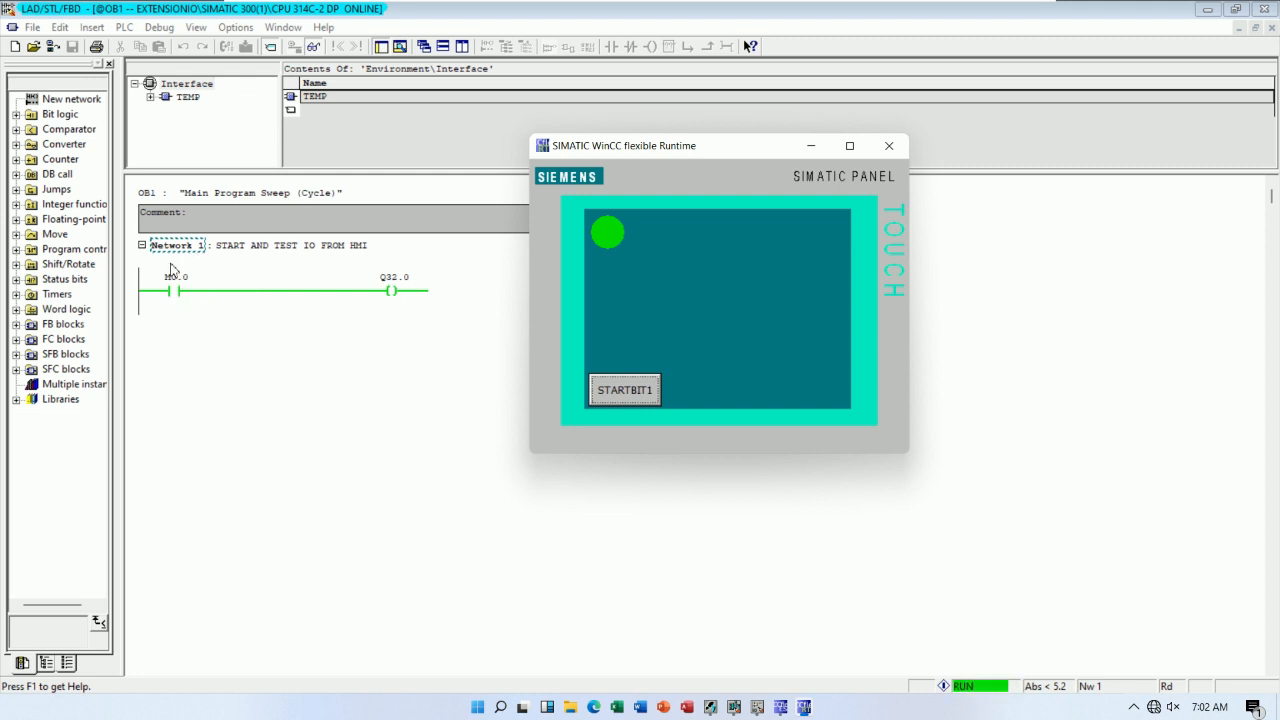
pyautogui.click(627, 393)
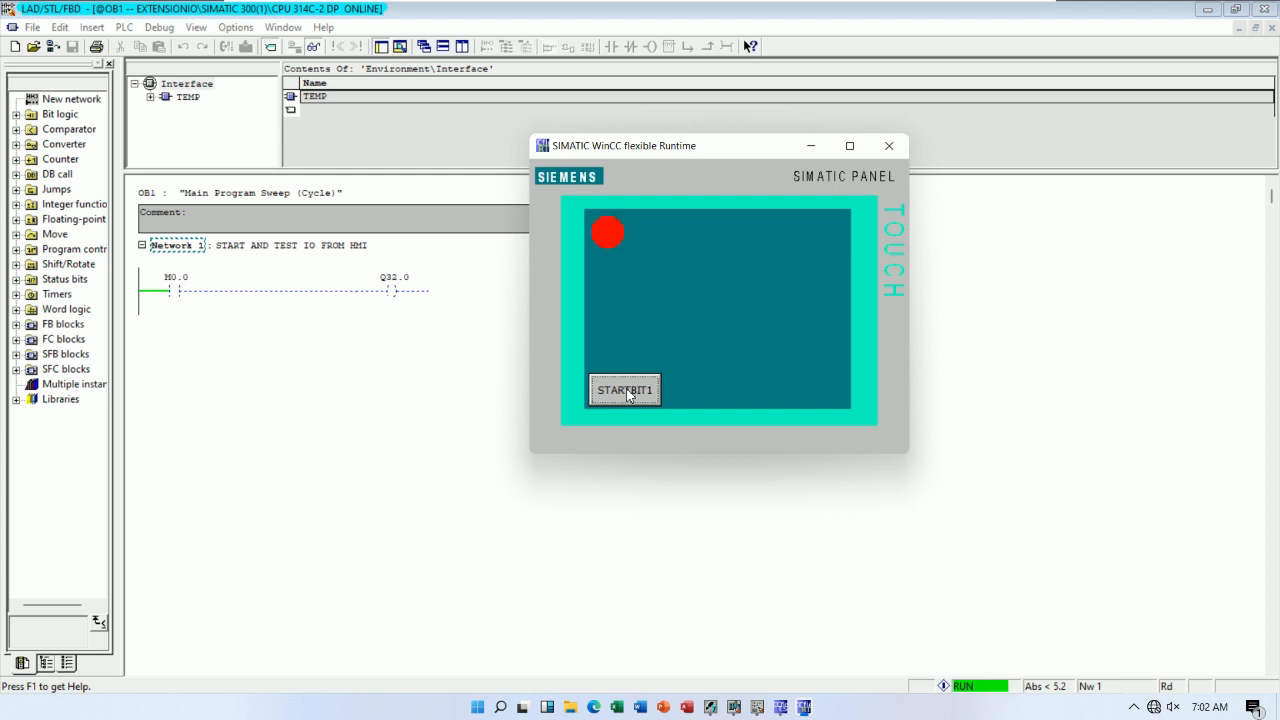
pyautogui.click(627, 393)
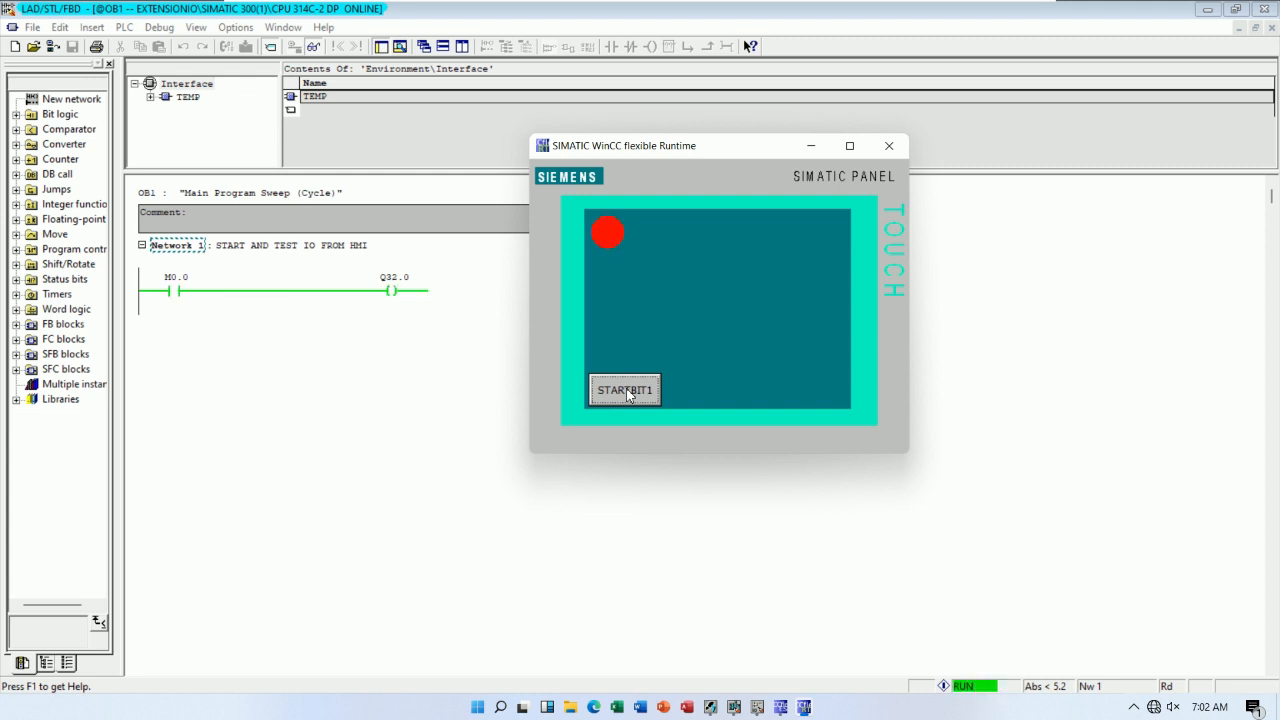
pyautogui.click(626, 391)
pyautogui.click(652, 391)
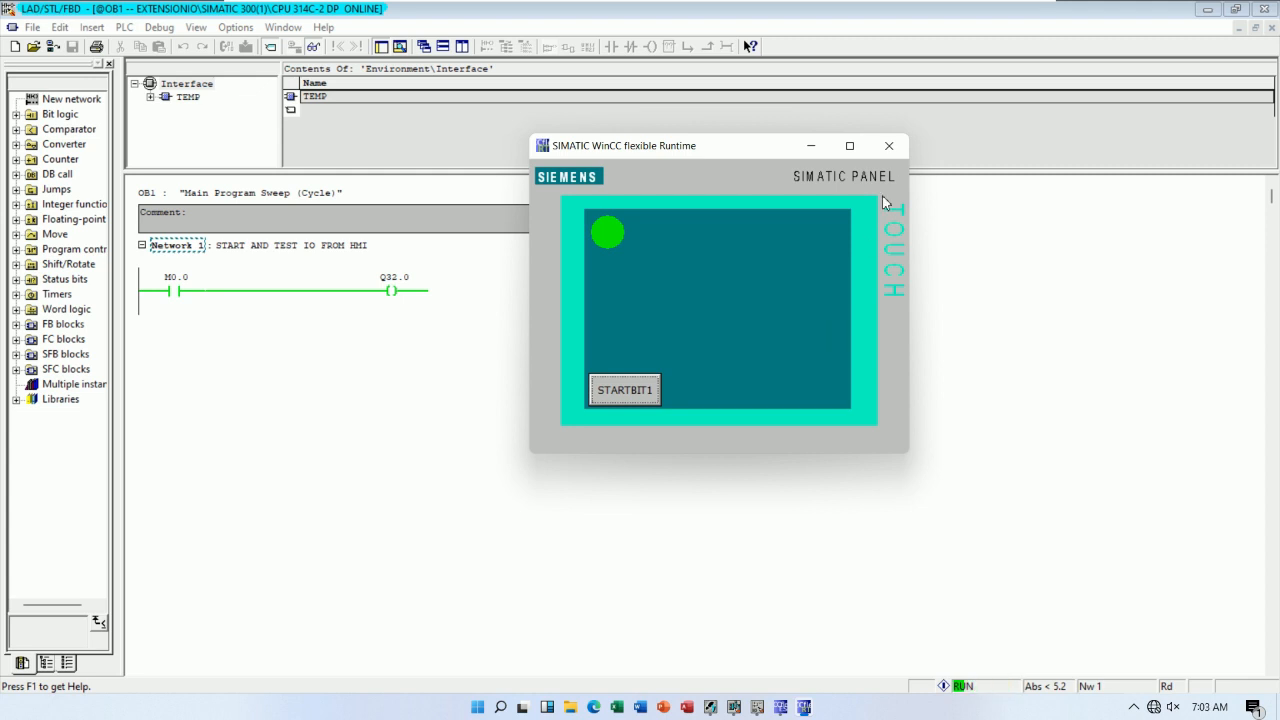
pyautogui.click(889, 145)
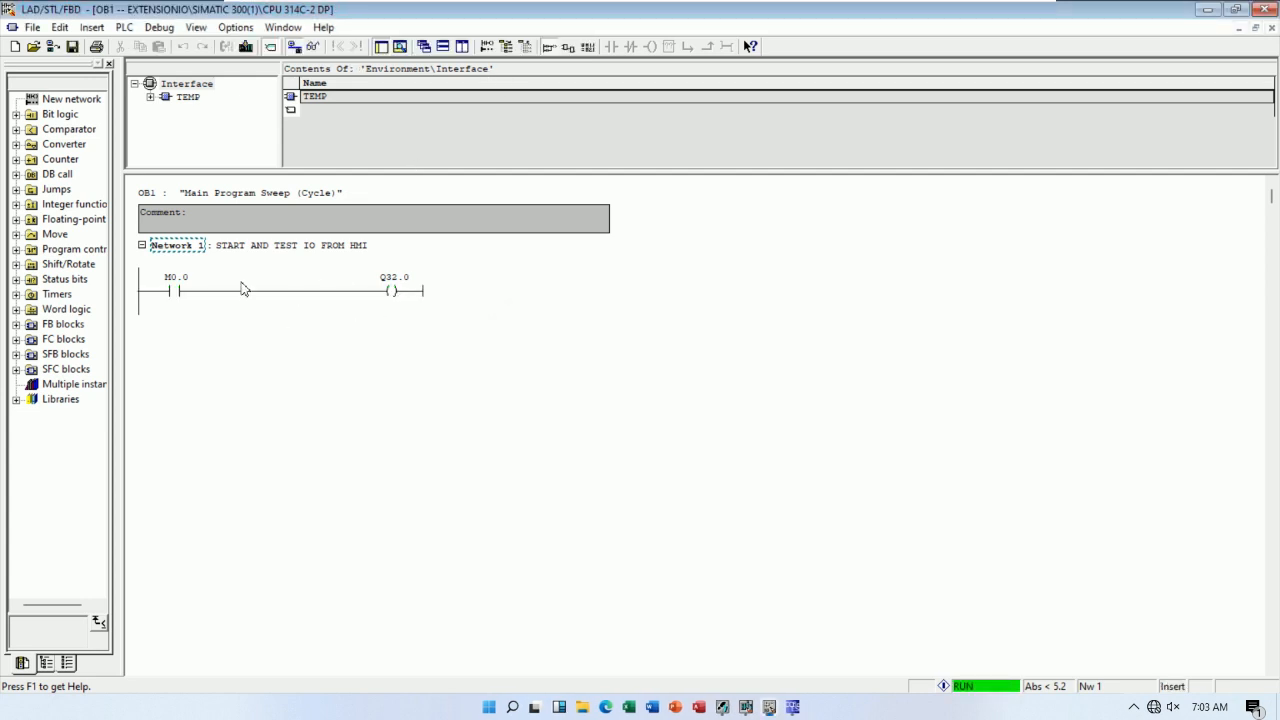
# Insert a new network below Network 1 in OB1.
pyautogui.click(286, 314)
pyautogui.rightClick(320, 318)
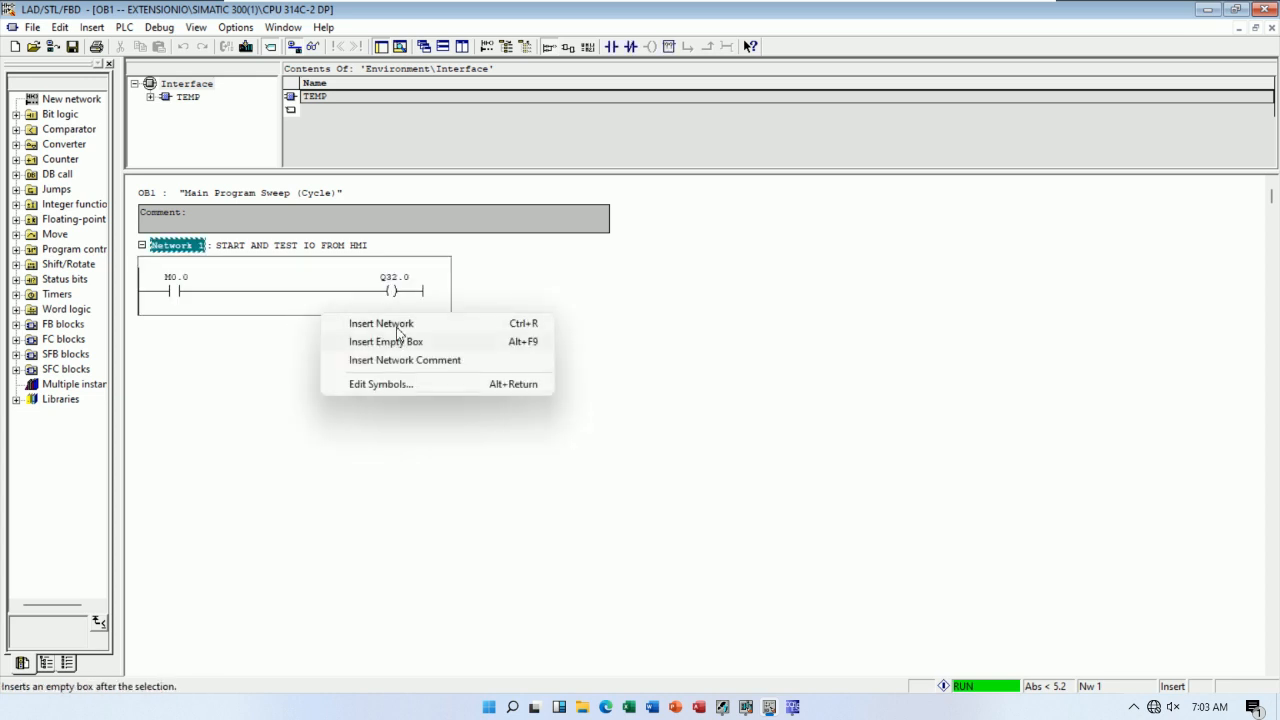
pyautogui.click(322, 326)
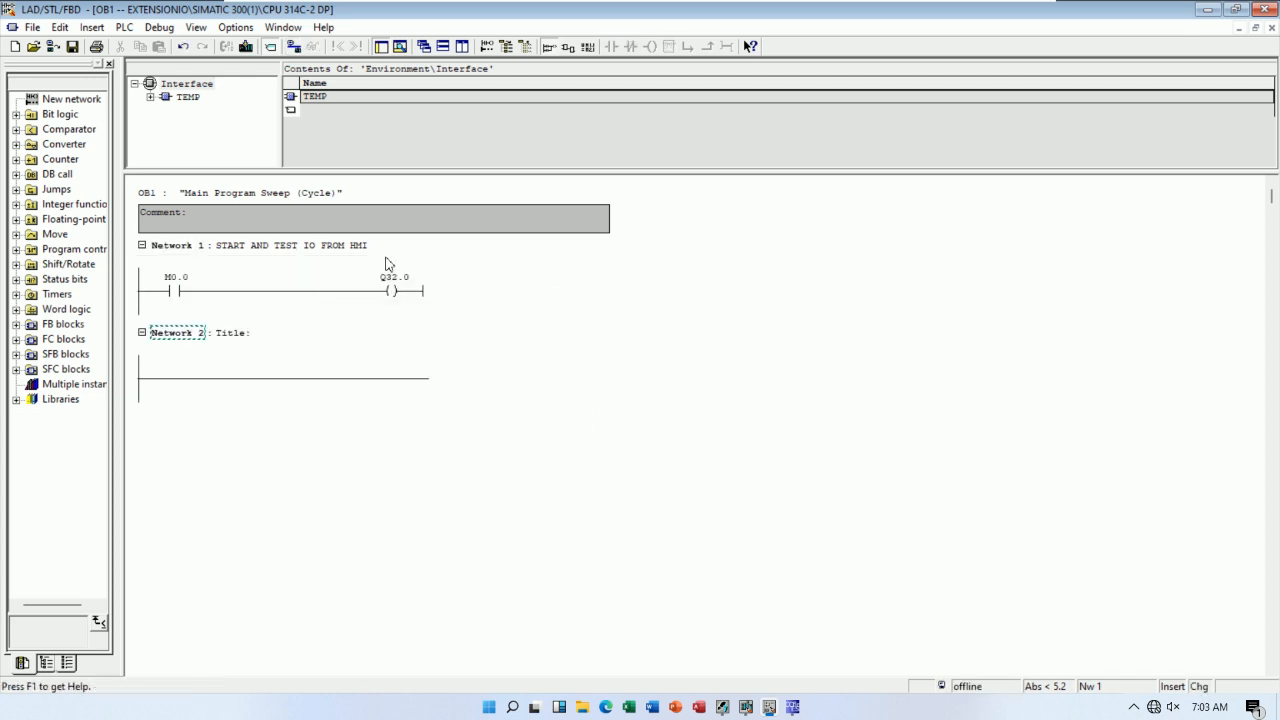
# Title Network 2 "START AND TEST IO FROM HMI BIT2" using a copy of Network 1's title, and append "BIT1" to Network 1's title.
pyautogui.click(367, 247)
pyautogui.moveTo(370, 247); pyautogui.dragTo(212, 249)
pyautogui.hotkey('ctrl', 'c')
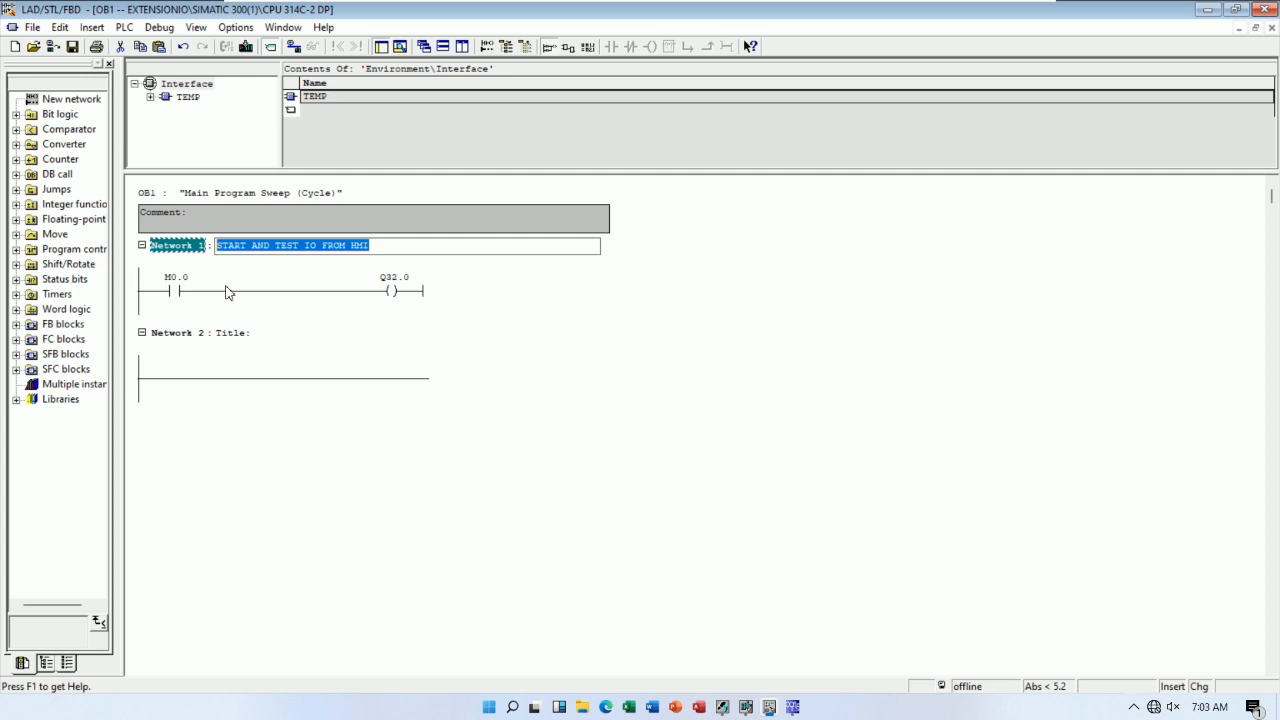
pyautogui.click(243, 336)
pyautogui.hotkey('ctrl', 'v')
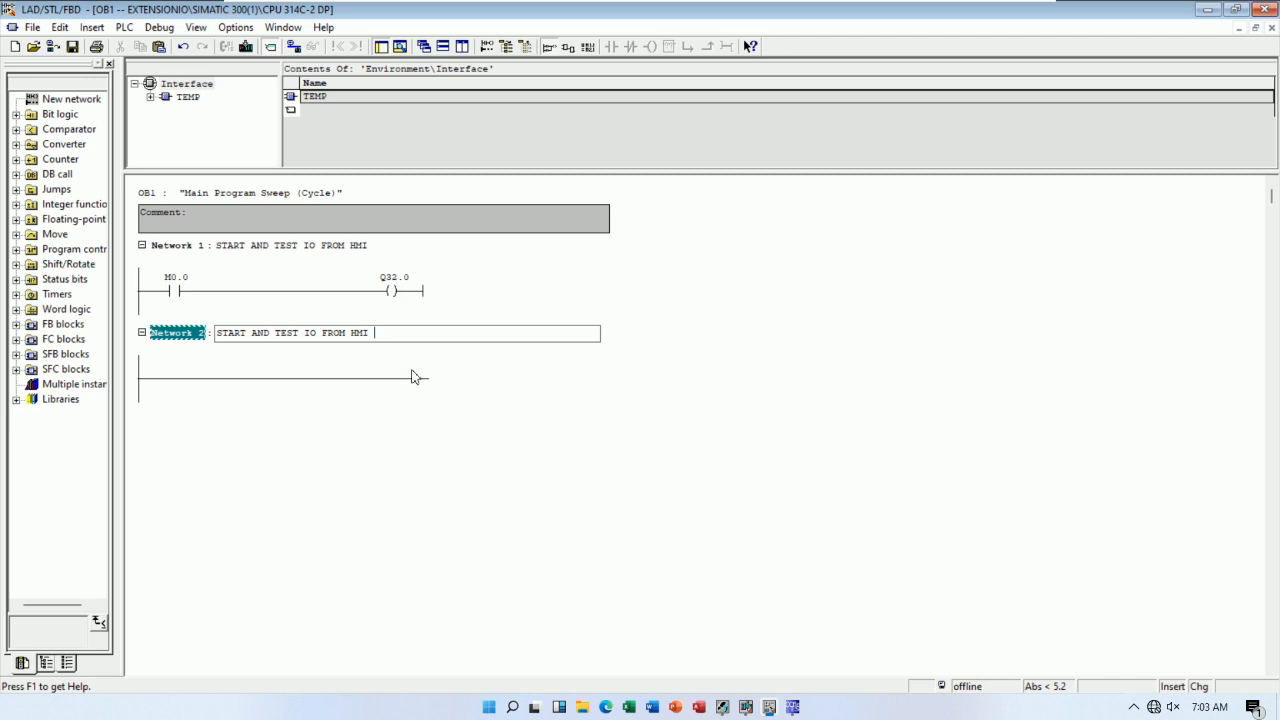
pyautogui.write('BIT2')
pyautogui.click(381, 249)
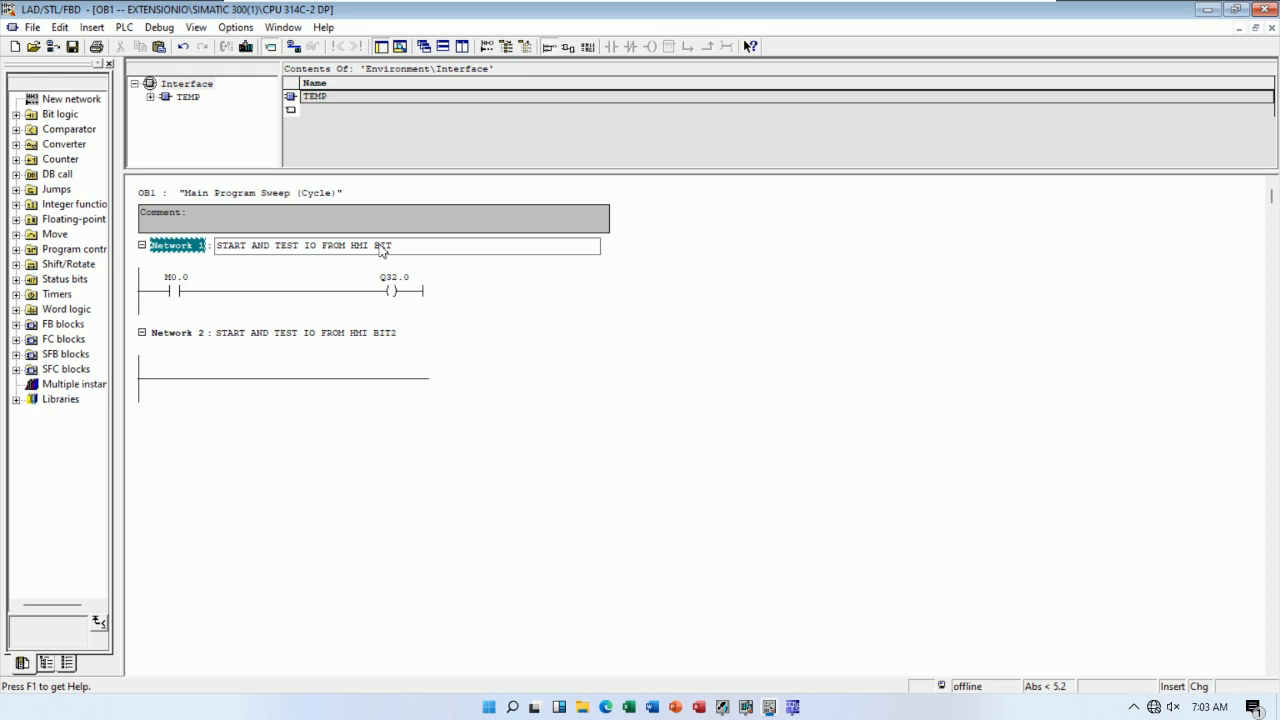
pyautogui.click(421, 457)
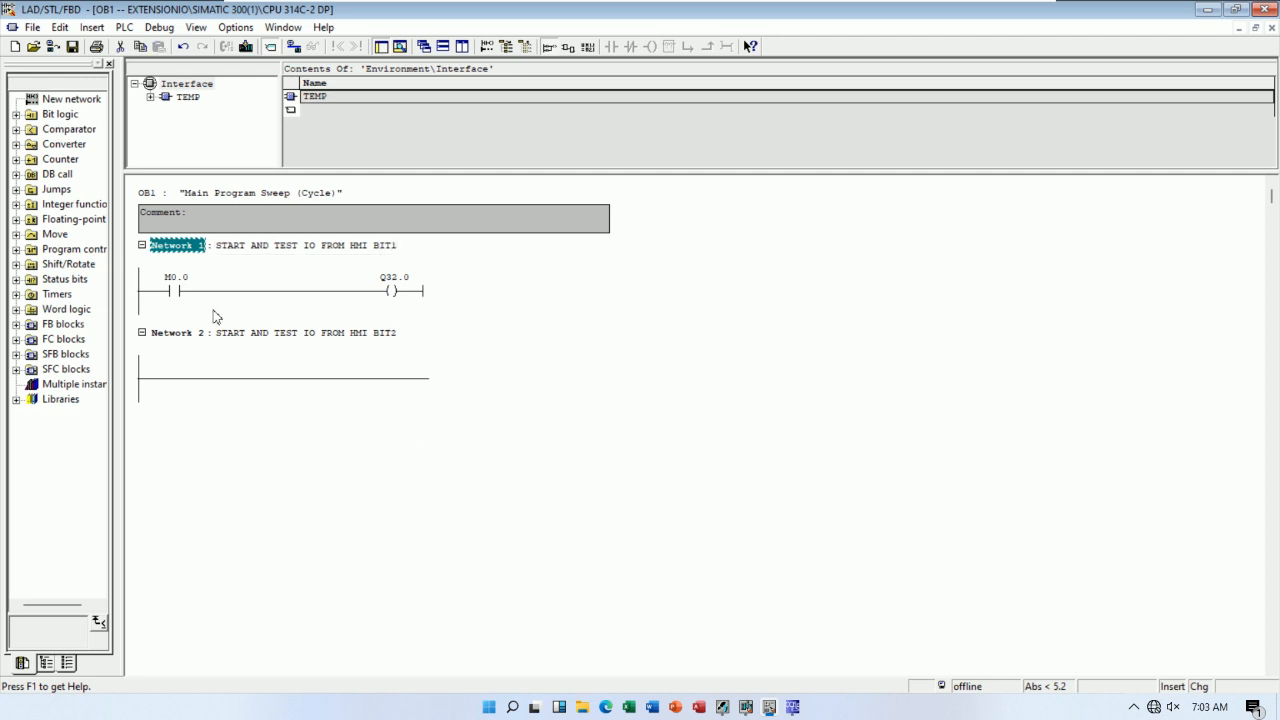
# Insert a normally open contact and an output coil at the end of the rung in Network 2.
pyautogui.click(192, 383)
pyautogui.click(612, 46)
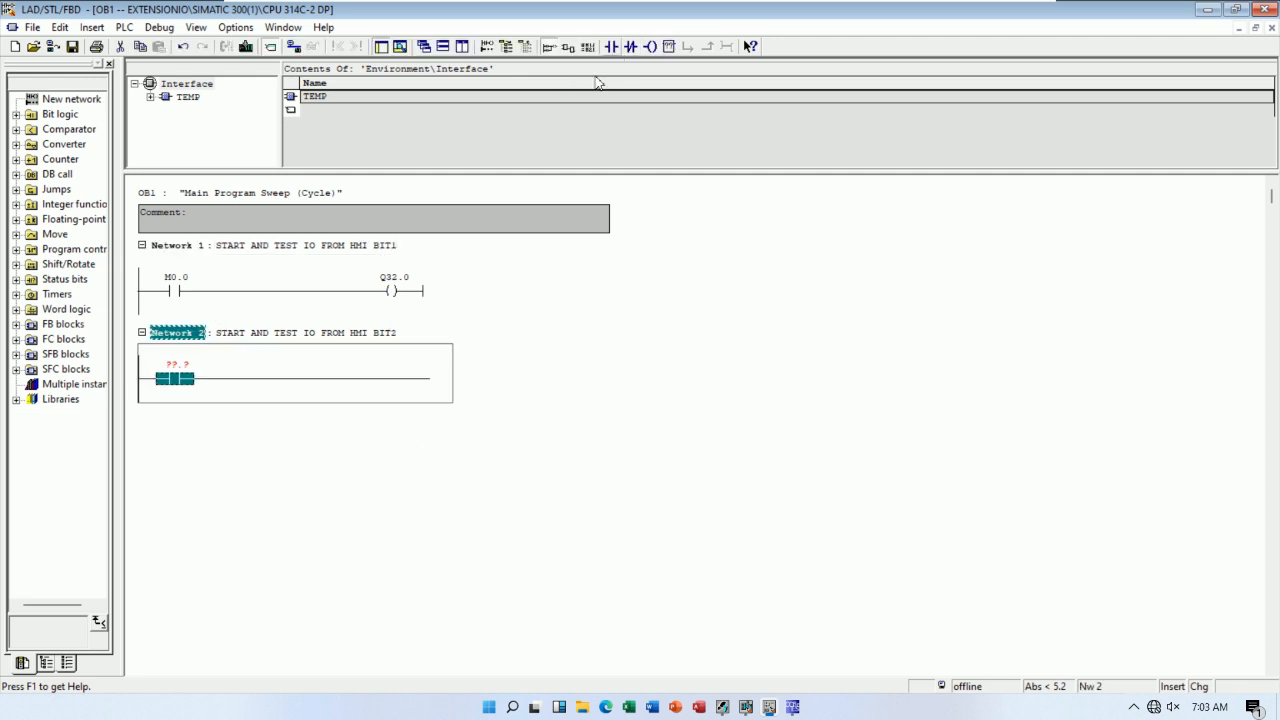
pyautogui.click(419, 381)
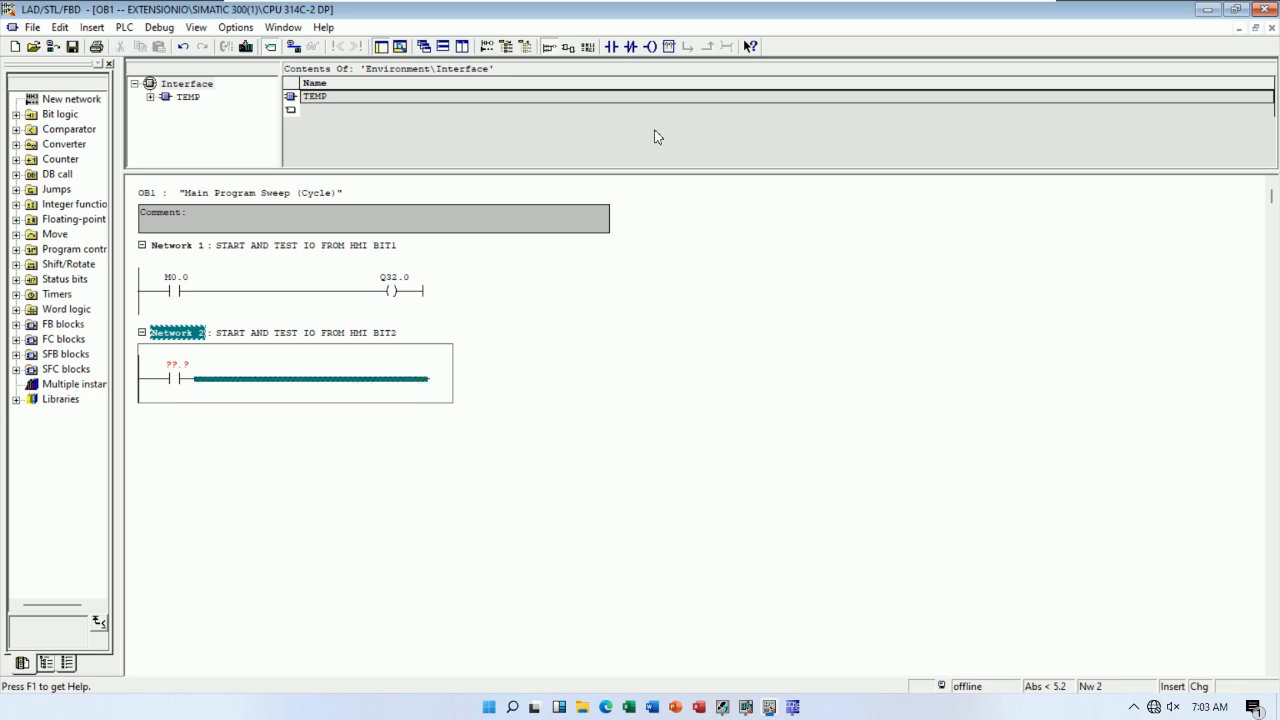
pyautogui.click(650, 46)
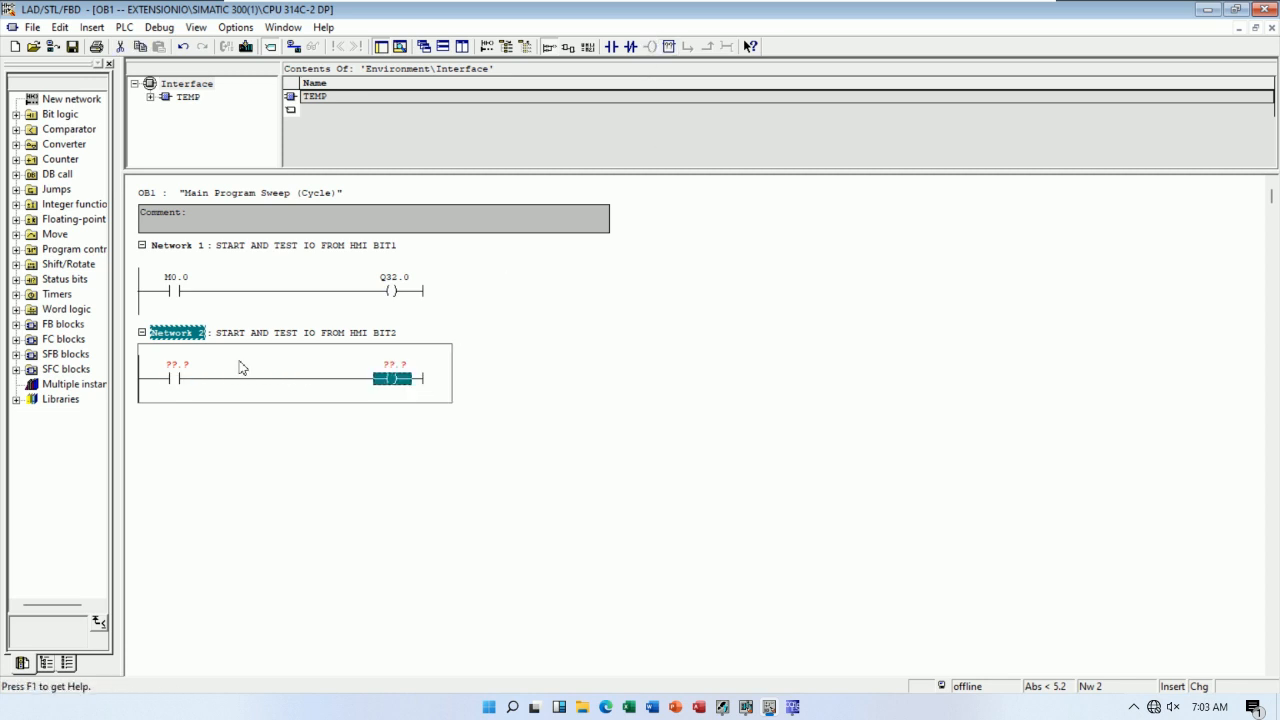
# Assign address M0.1 to the contact and Q32.1 to the output coil in Network 2.
pyautogui.click(180, 370)
pyautogui.write('M0')
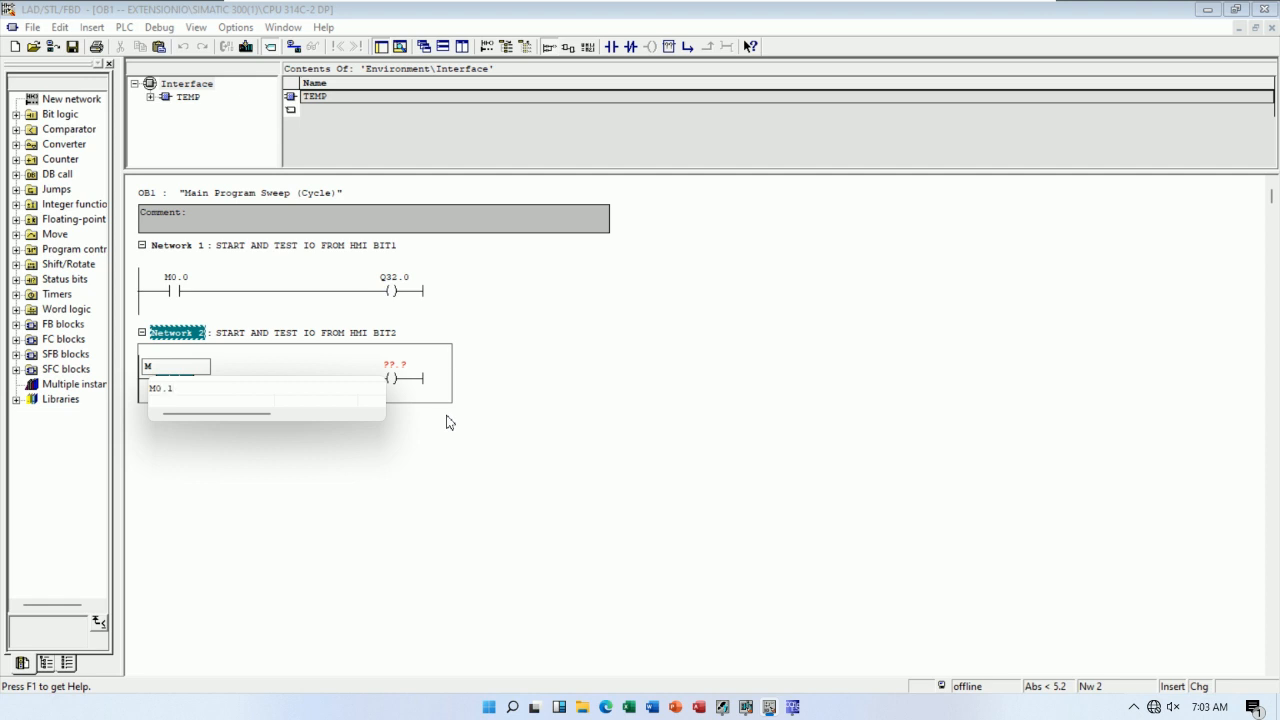
pyautogui.click(497, 485)
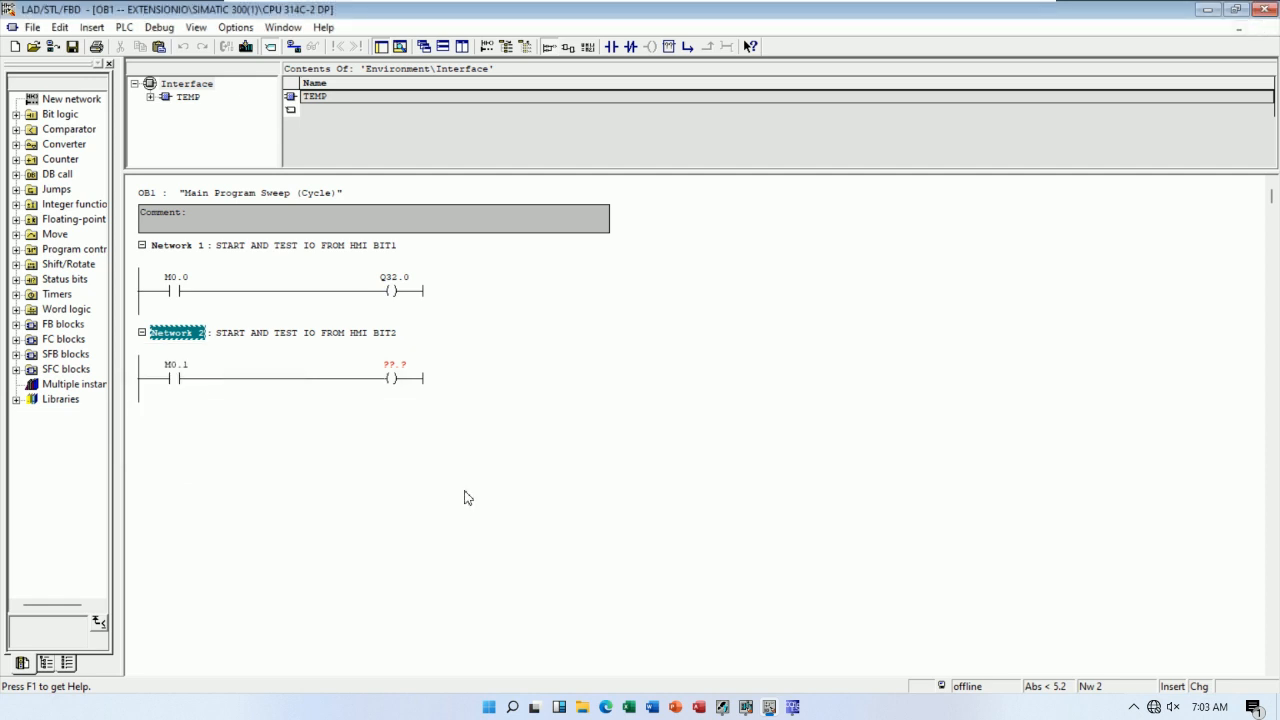
pyautogui.click(398, 372)
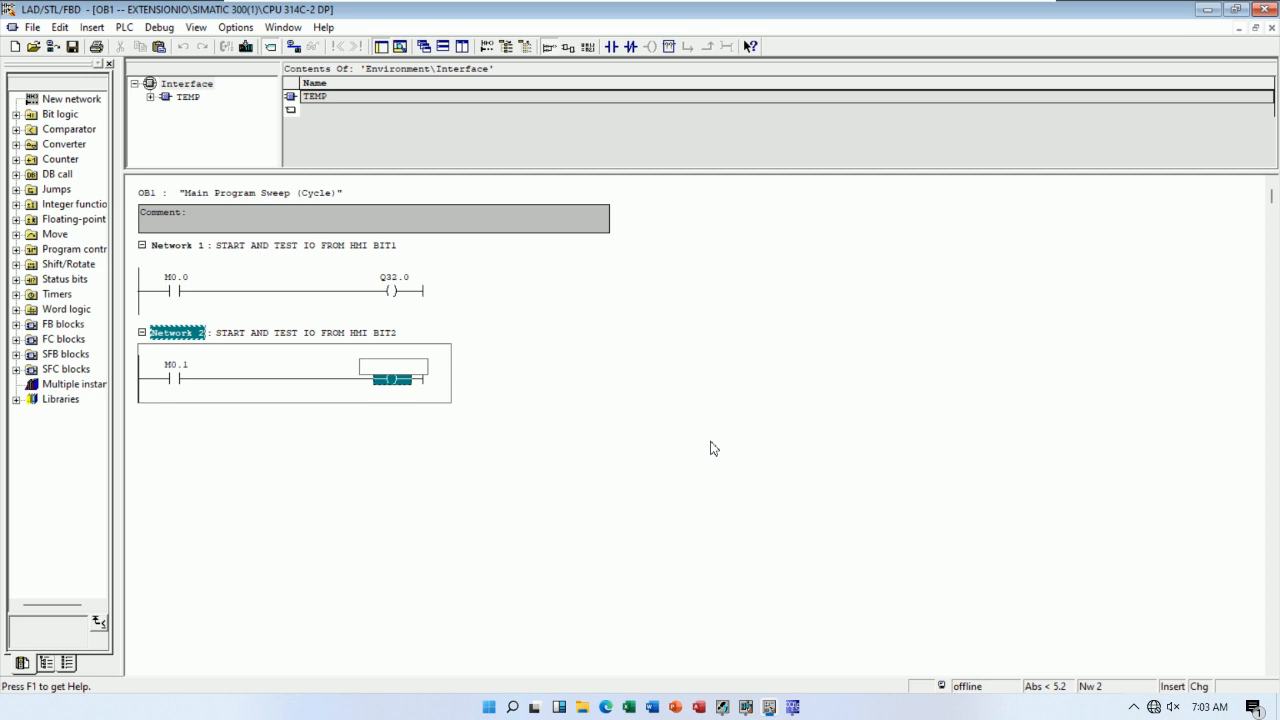
pyautogui.write('Q3')
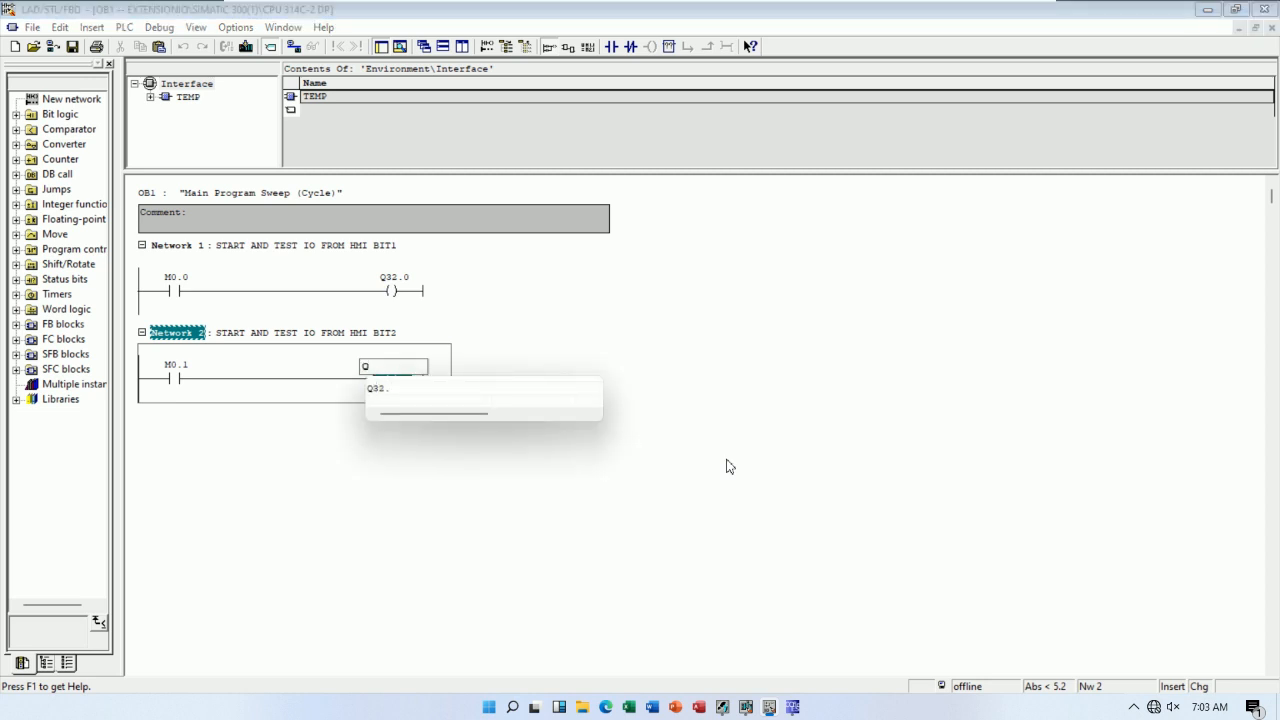
pyautogui.write('2.1')
pyautogui.press('Return')
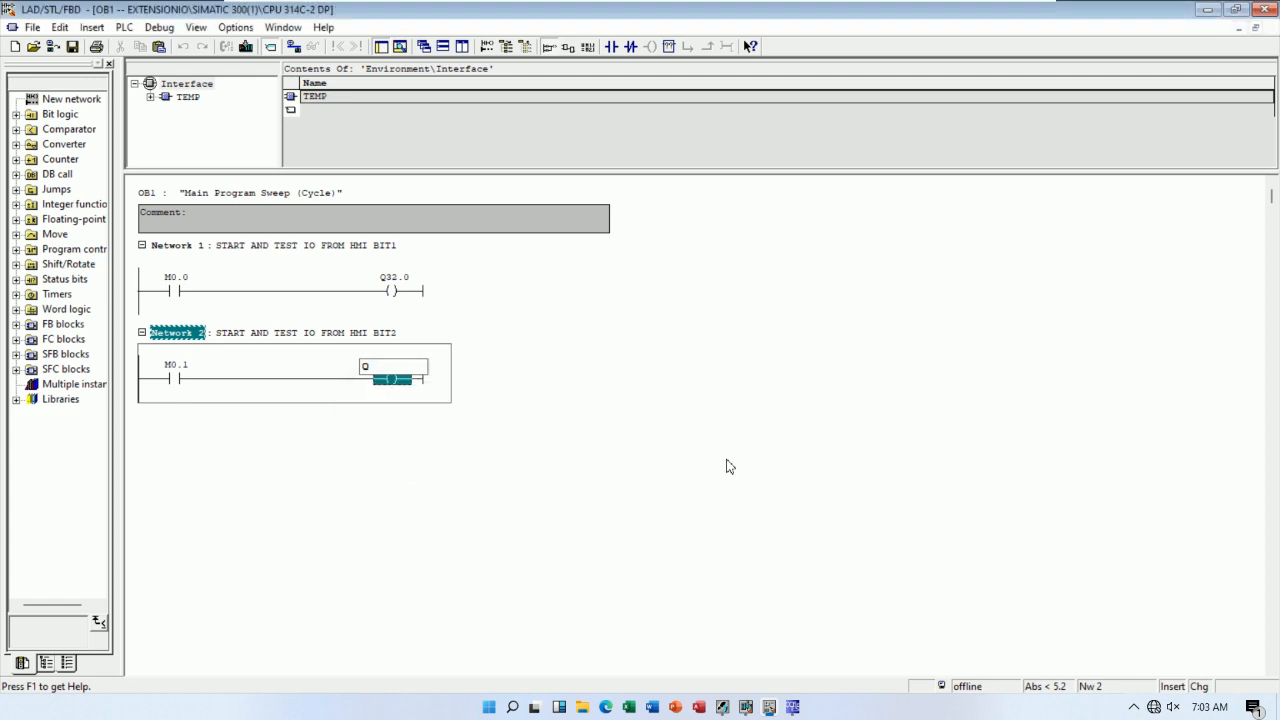
pyautogui.click(716, 474)
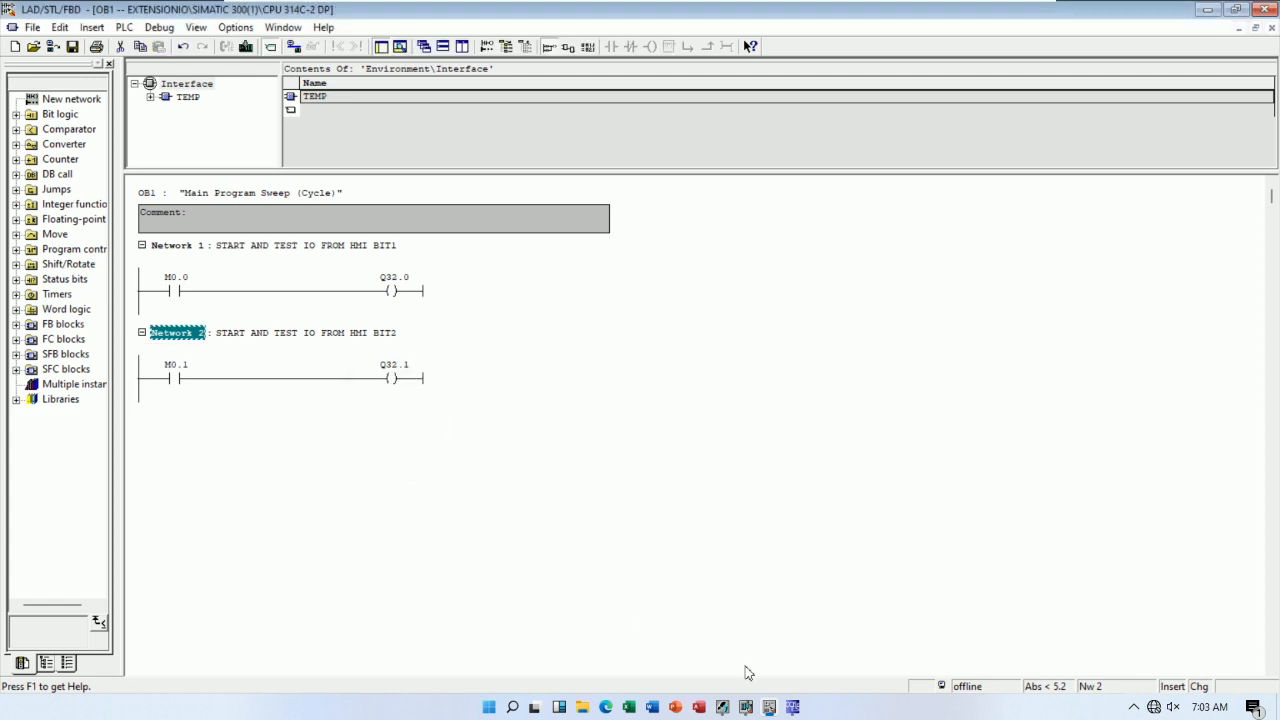
# Switch to HW Config, check the output addresses of the CPU's onboard DI24/DO16 module, and return to OB1 in the LAD/STL/FBD editor.
pyautogui.click(746, 707)
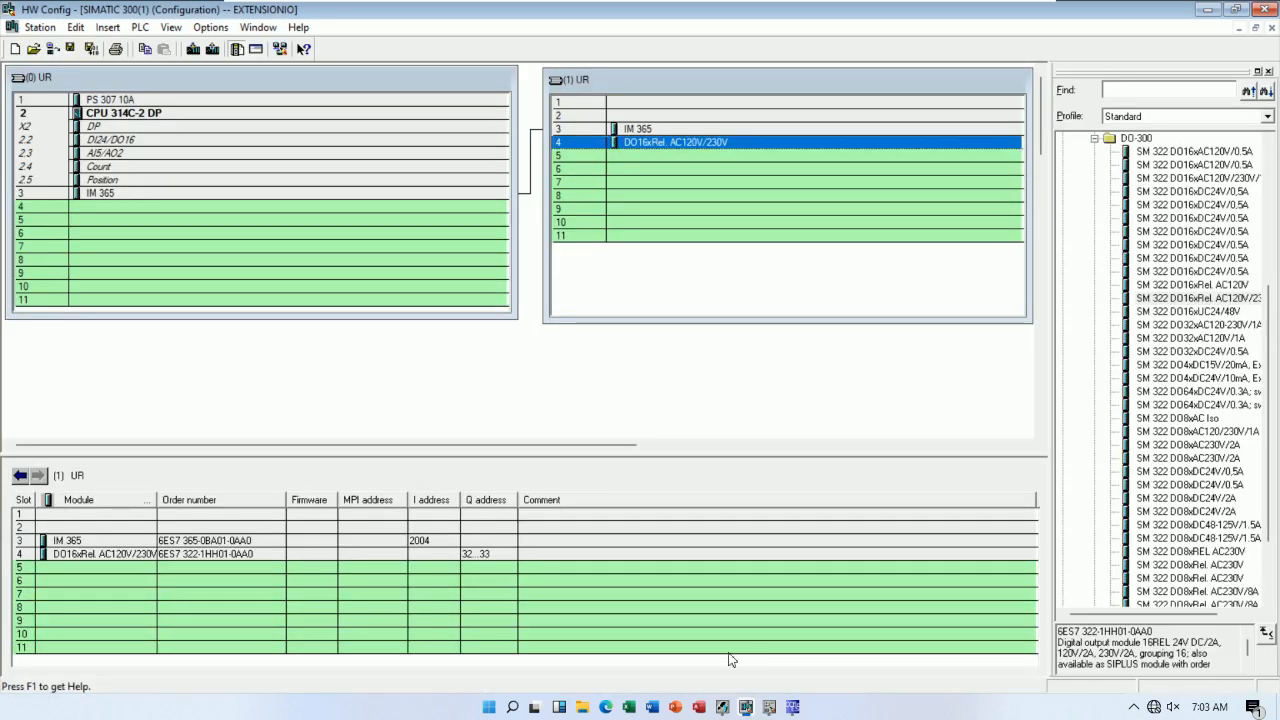
pyautogui.click(124, 142)
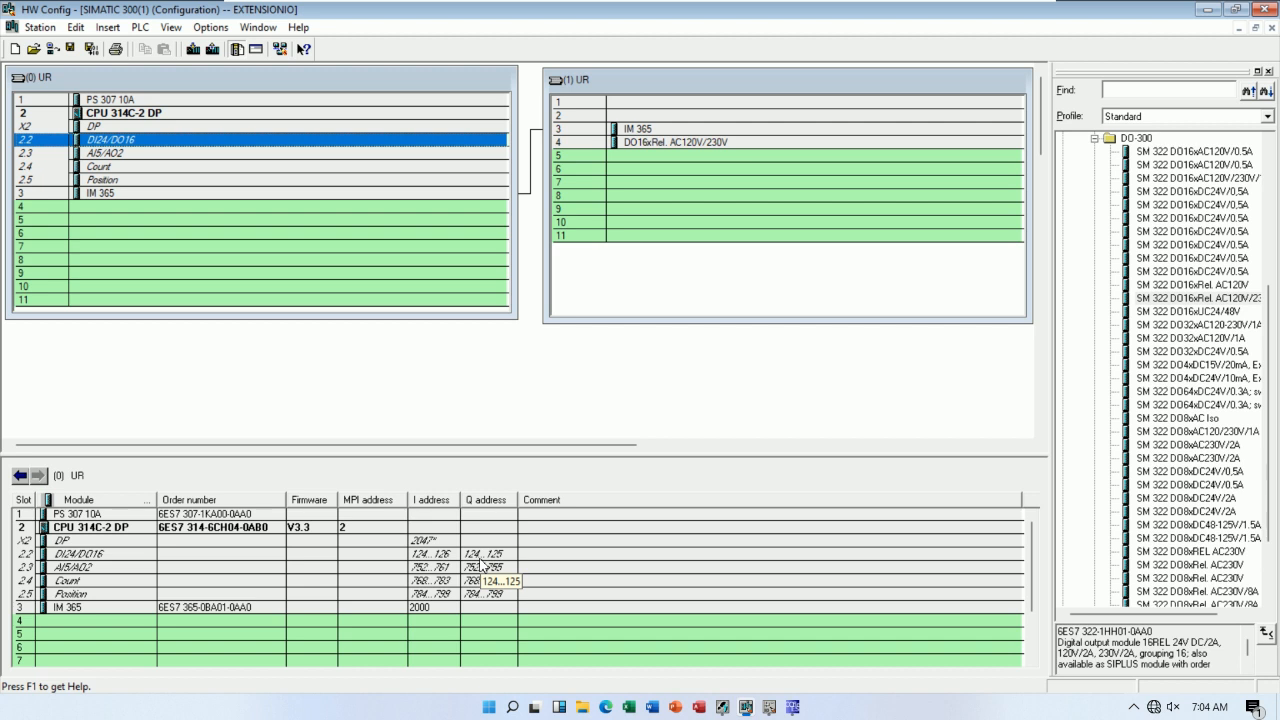
pyautogui.click(770, 708)
pyautogui.click(314, 402)
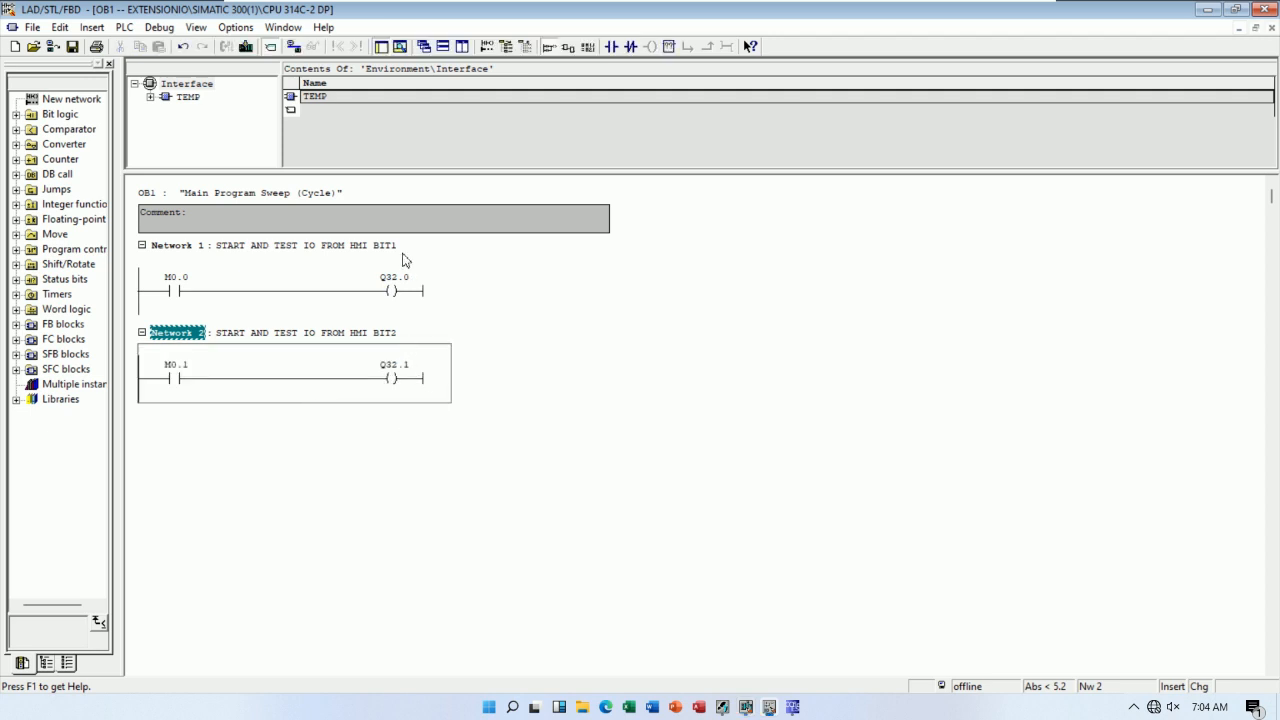
# Append "EXTENSION MODULE" to the titles of Network 1 and Network 2.
pyautogui.click(403, 247)
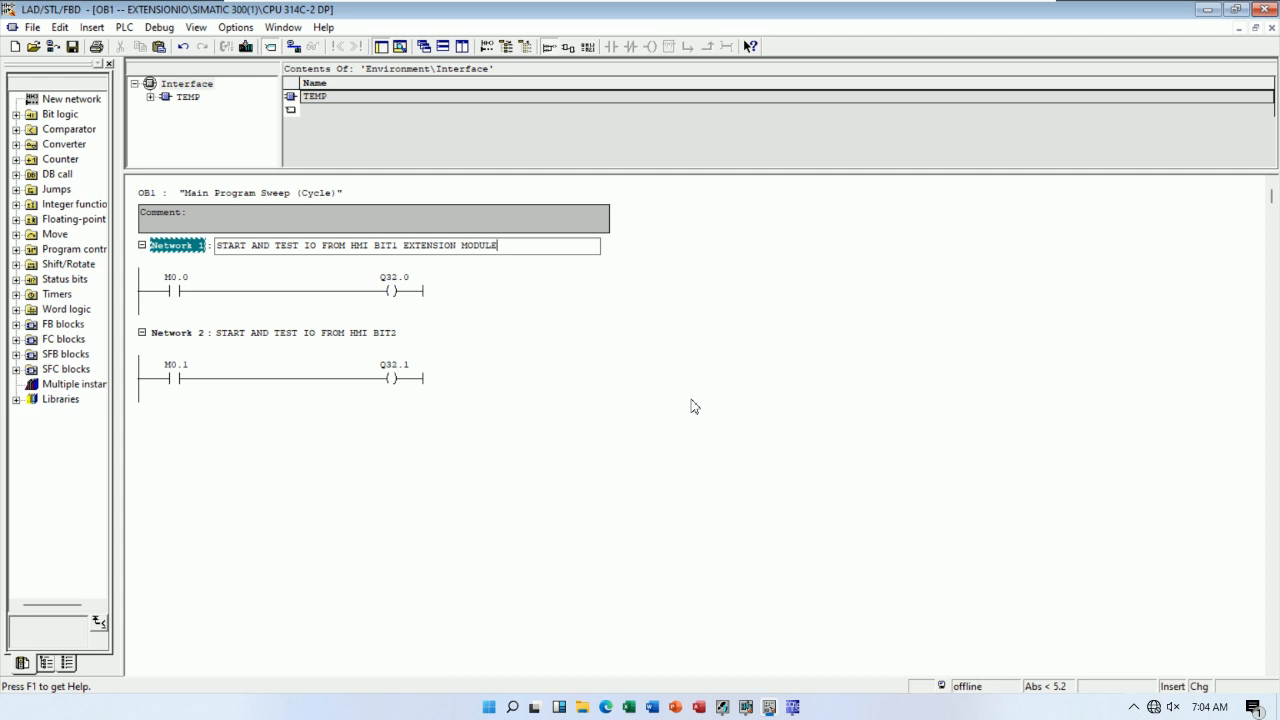
pyautogui.moveTo(508, 246); pyautogui.dragTo(408, 248)
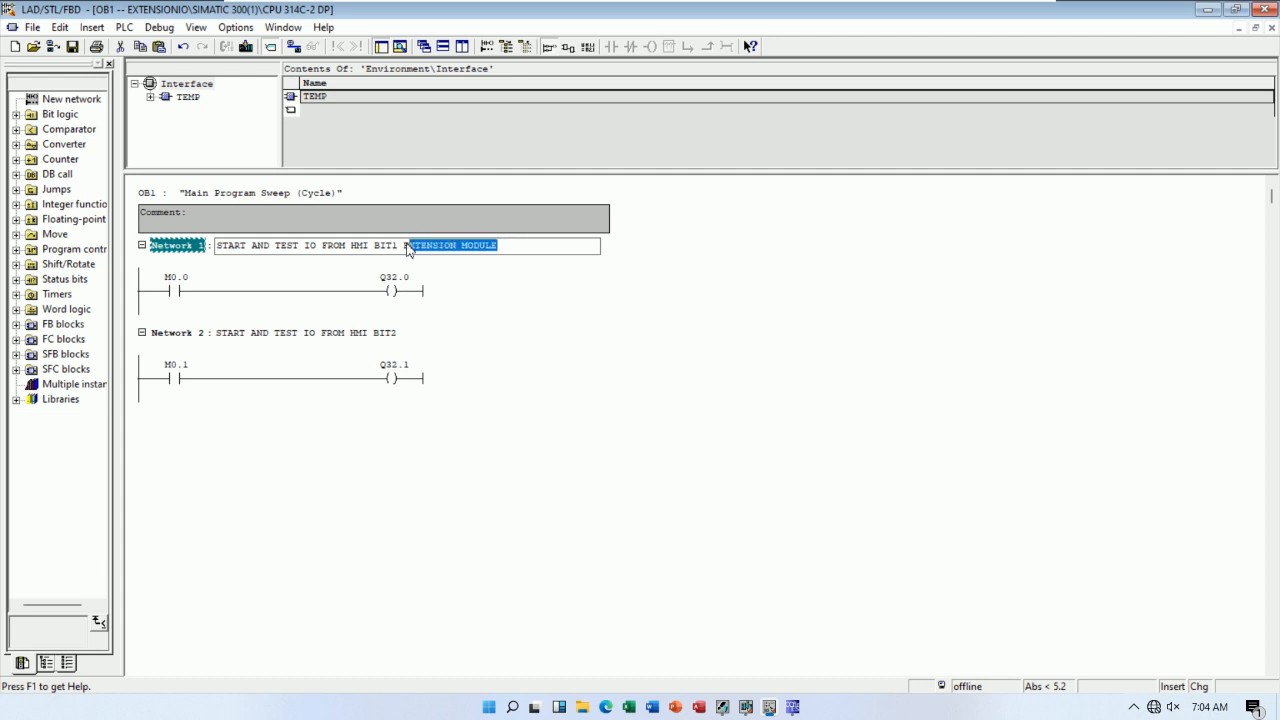
pyautogui.click(426, 338)
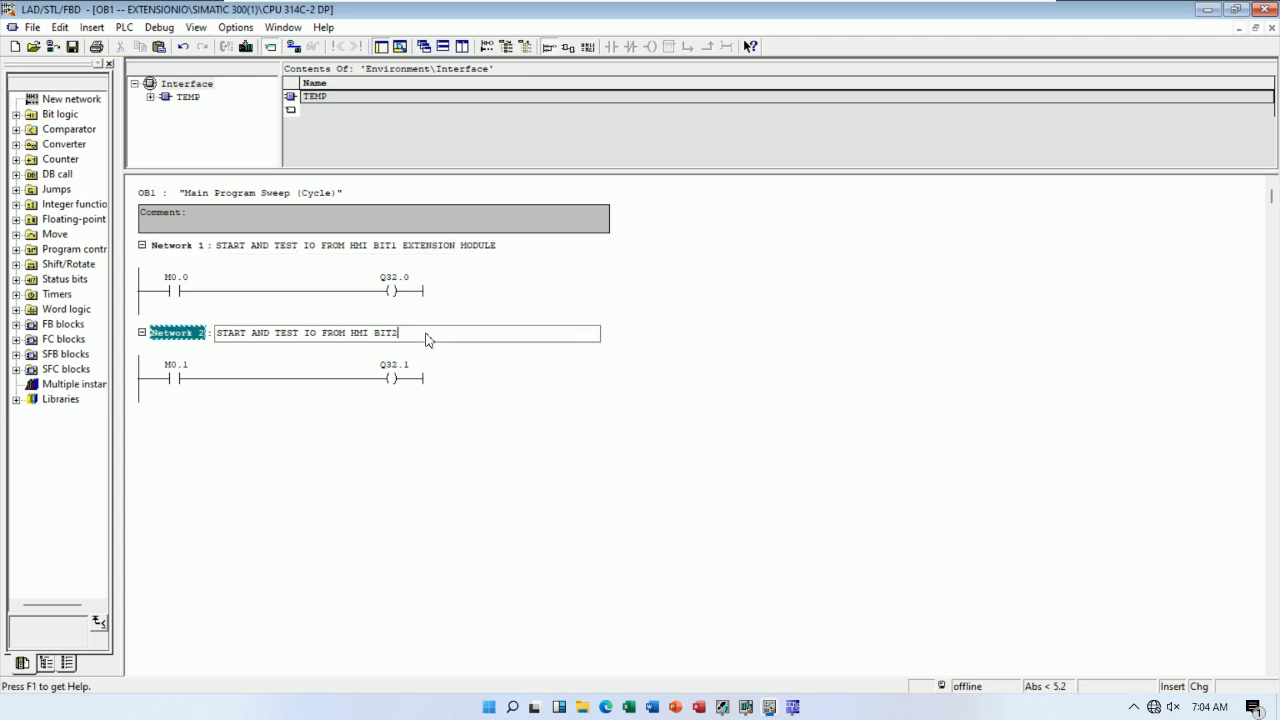
pyautogui.write('EXTENSION MODULE')
pyautogui.click(444, 413)
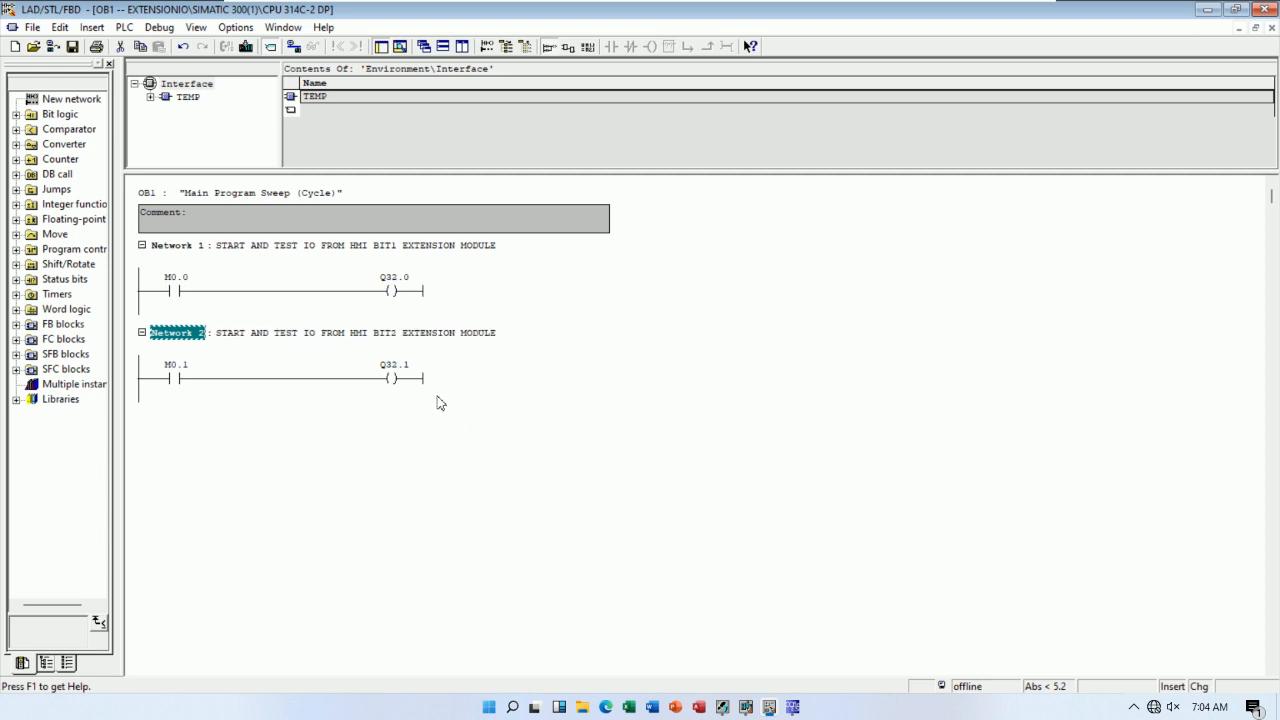
# Insert a new network below Network 2 and paste a copy of Network 2's title into it.
pyautogui.click(437, 402)
pyautogui.rightClick(411, 403)
pyautogui.click(488, 409)
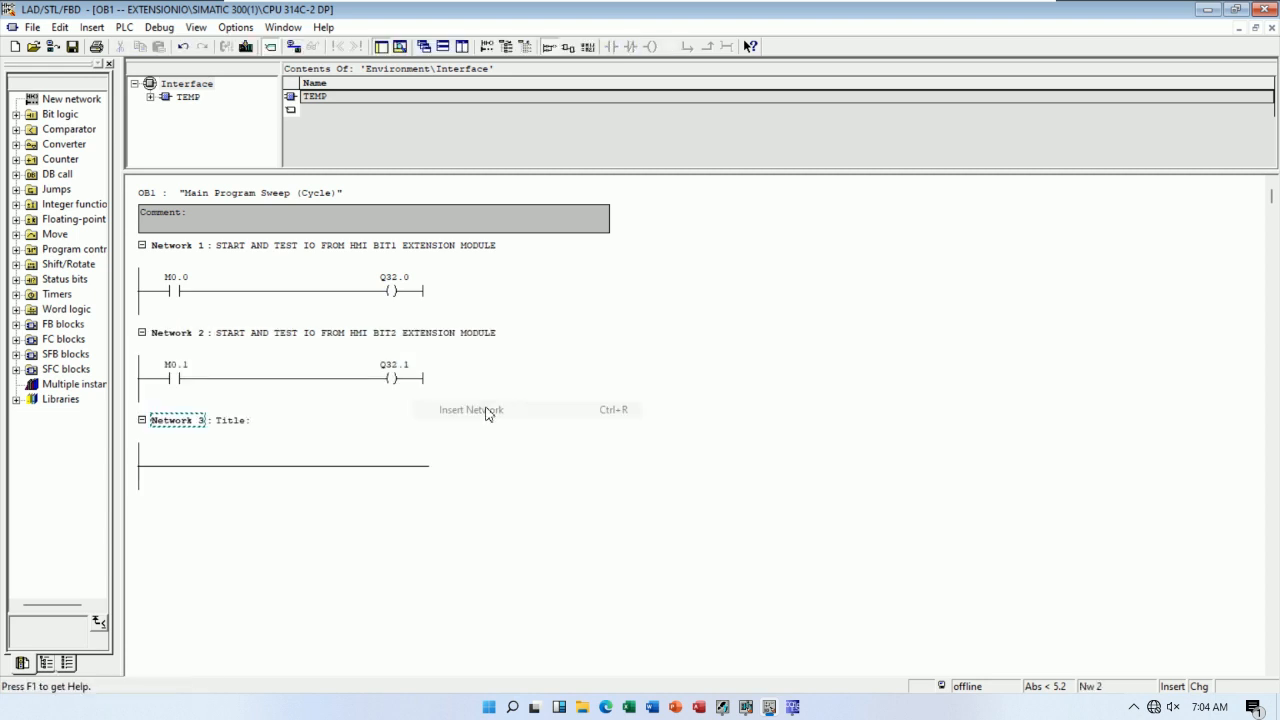
pyautogui.click(504, 342)
pyautogui.moveTo(504, 342); pyautogui.dragTo(186, 342)
pyautogui.hotkey('ctrl', 'c')
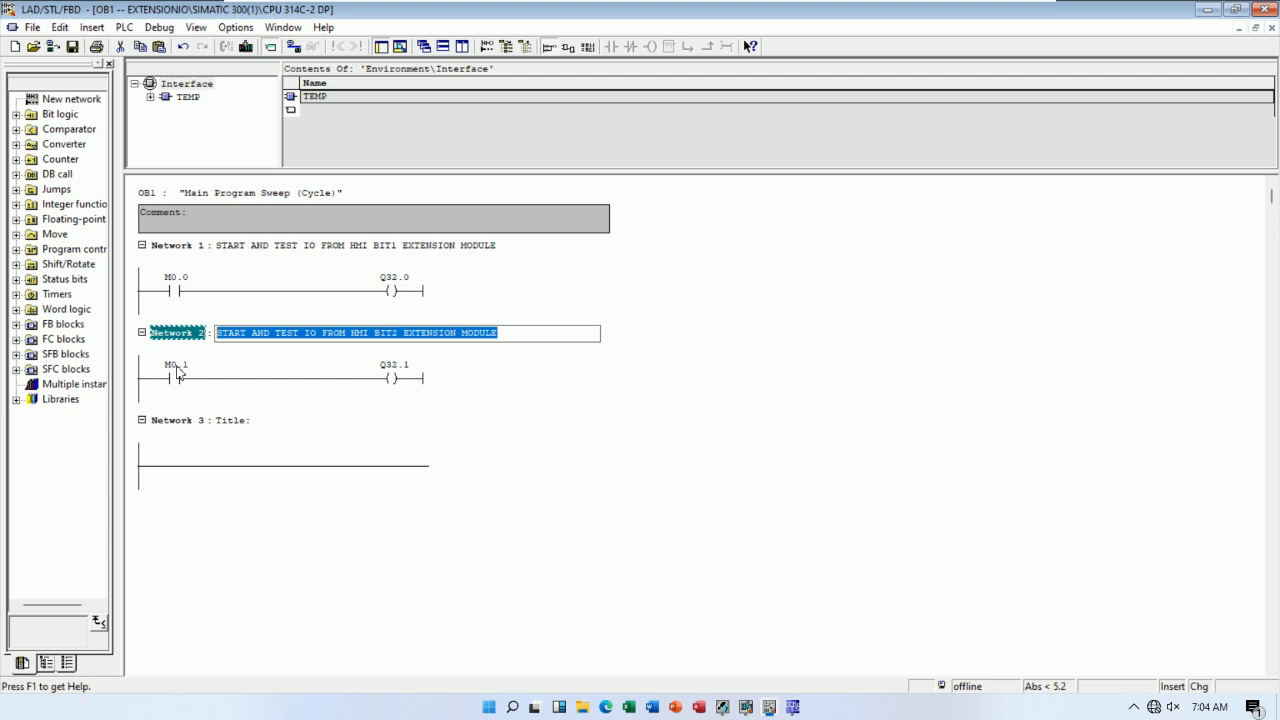
pyautogui.click(246, 422)
pyautogui.hotkey('ctrl', 'v')
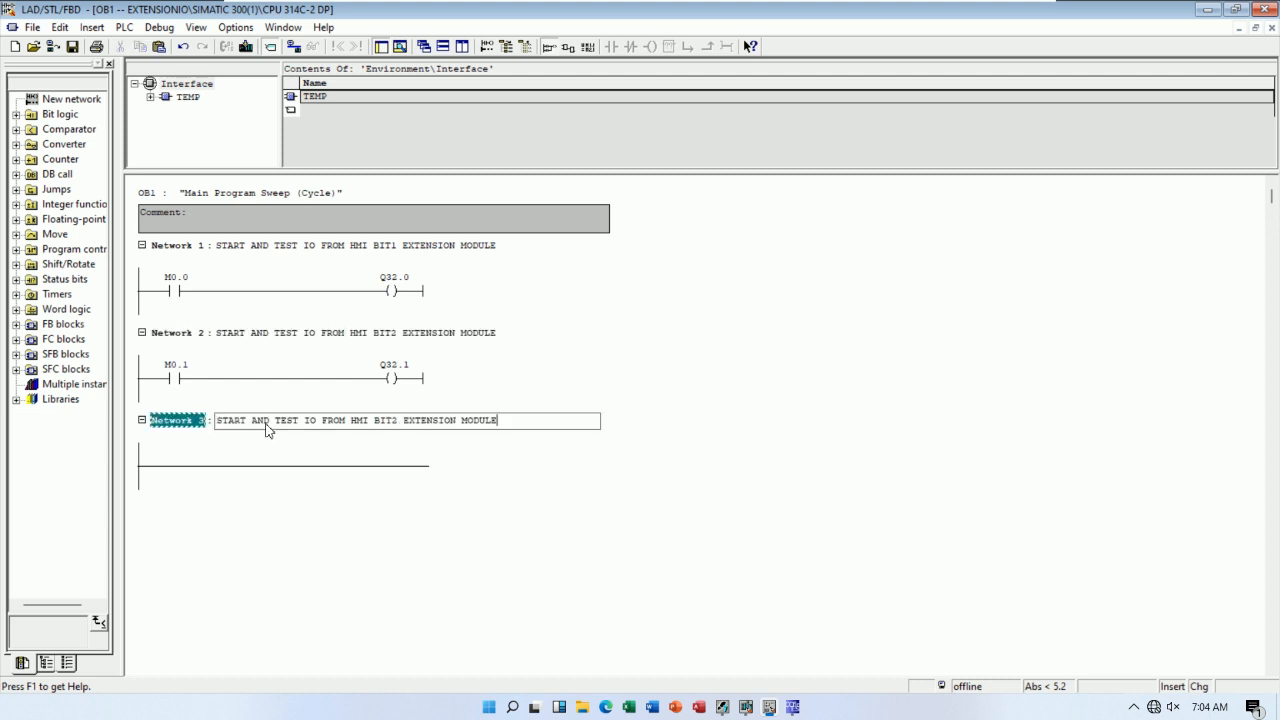
# Change the title of Network 3 to "START AND TEST IO FROM HMI BIT1 CPU MODULE ONBOARD".
pyautogui.click(400, 420)
pyautogui.hotkey('shift', 'Right')
pyautogui.hotkey('shift', 'Right')
pyautogui.hotkey('shift', 'Right')
pyautogui.hotkey('shift', 'Right')
pyautogui.hotkey('shift', 'Right')
pyautogui.hotkey('shift', 'Right')
pyautogui.hotkey('shift', 'Right')
pyautogui.hotkey('shift', 'Right')
pyautogui.hotkey('shift', 'Right')
pyautogui.hotkey('shift', 'Right')
pyautogui.hotkey('shift', 'Right')
pyautogui.hotkey('shift', 'Right')
pyautogui.hotkey('shift', 'Right')
pyautogui.hotkey('shift', 'Right')
pyautogui.hotkey('shift', 'Right')
pyautogui.hotkey('shift', 'Right')
pyautogui.hotkey('shift', 'Right')
pyautogui.press('Delete')
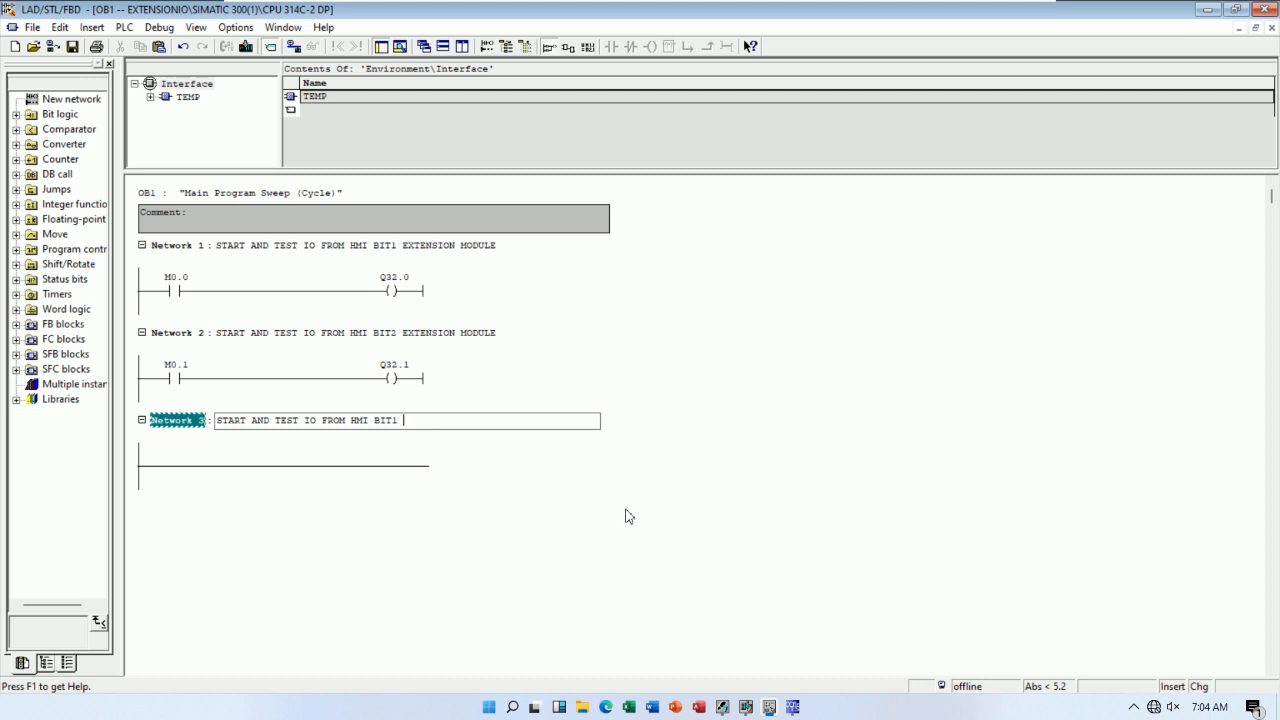
pyautogui.press('BackSpace')
pyautogui.click(612, 528)
# Insert a normally open contact on the Network 3 rung and assign it address M2.0.
pyautogui.click(284, 466)
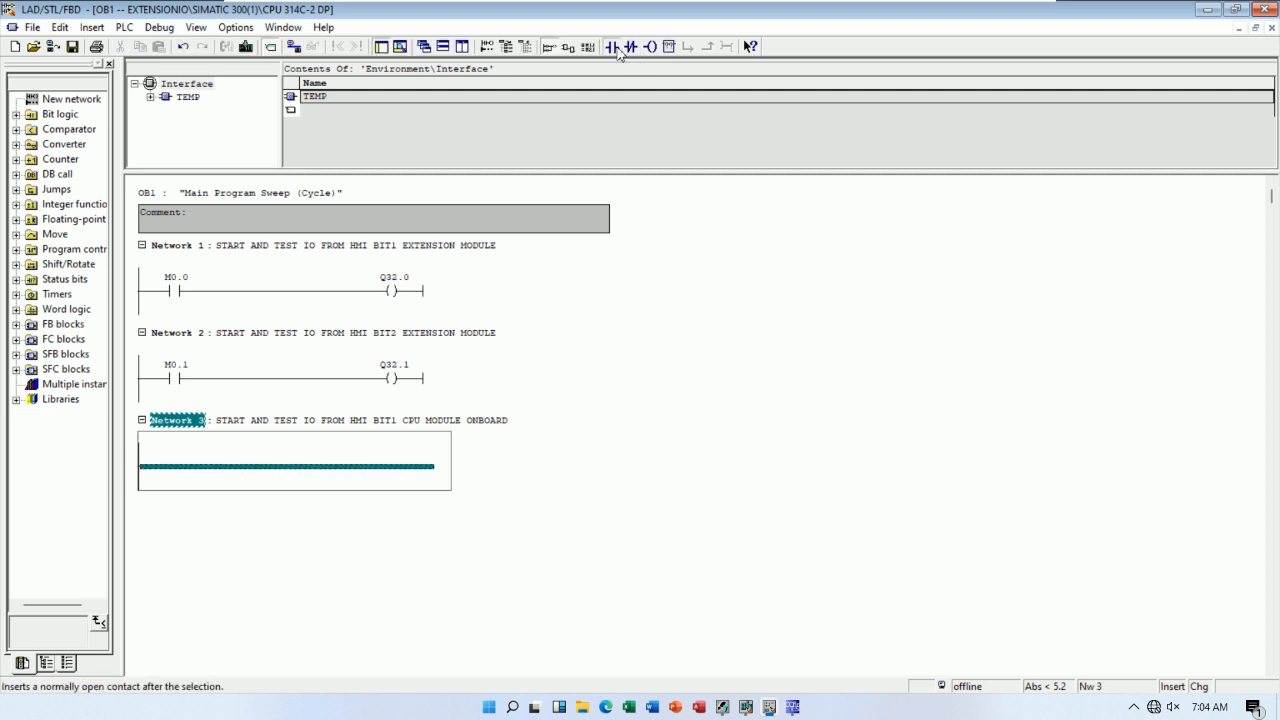
pyautogui.click(611, 46)
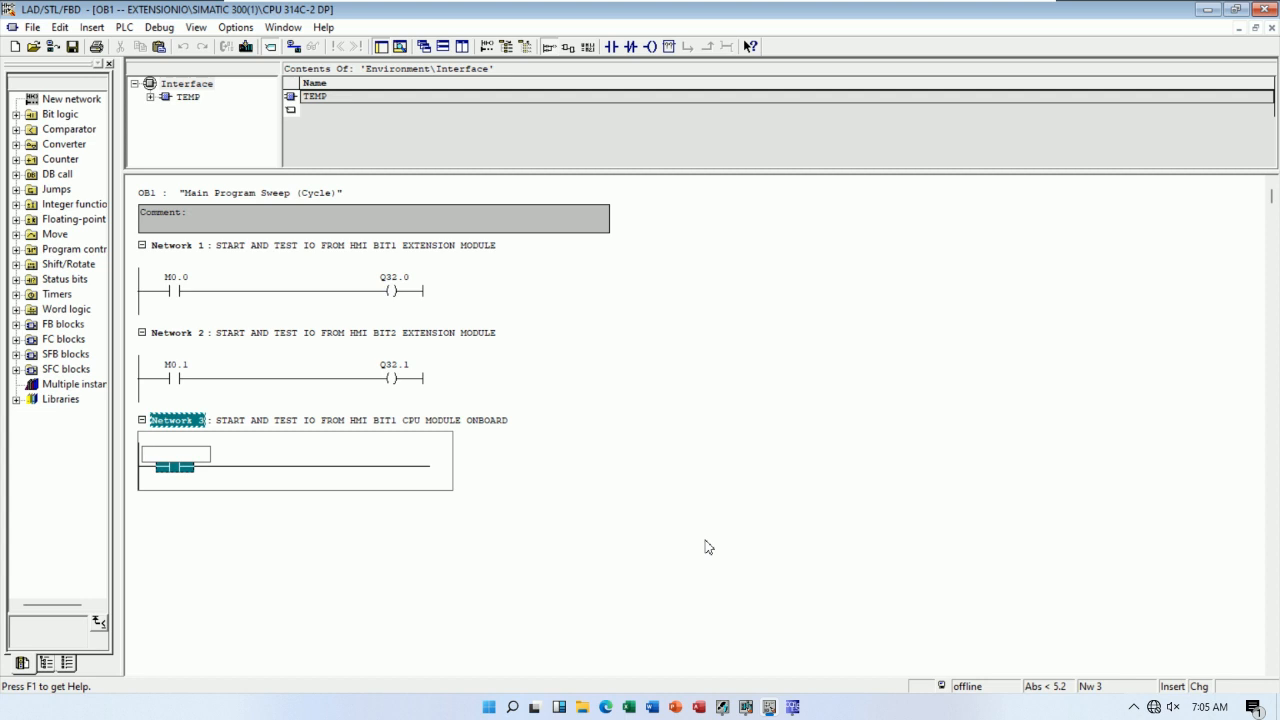
pyautogui.write('2.0')
pyautogui.press('Return')
pyautogui.write('M2.0')
pyautogui.press('Return')
pyautogui.press('Return')
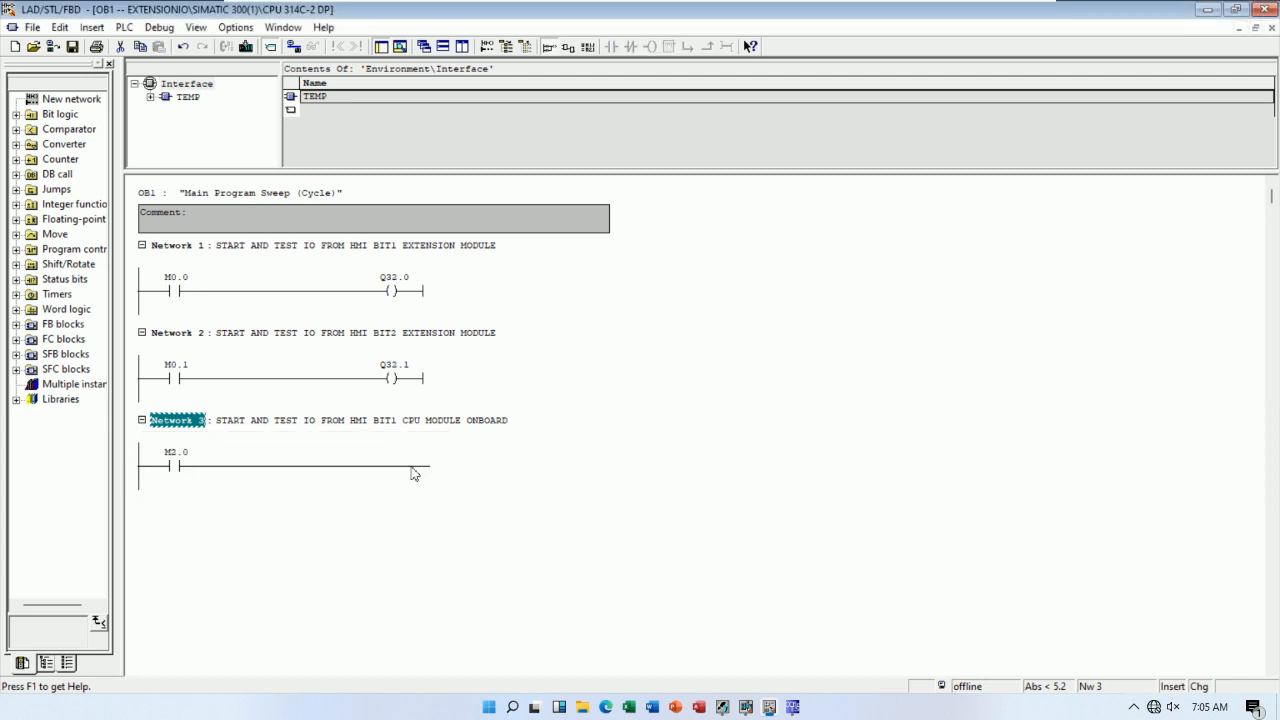
# Add an output coil at the end of the Network 3 rung and assign it address Q124.0.
pyautogui.click(414, 466)
pyautogui.click(655, 50)
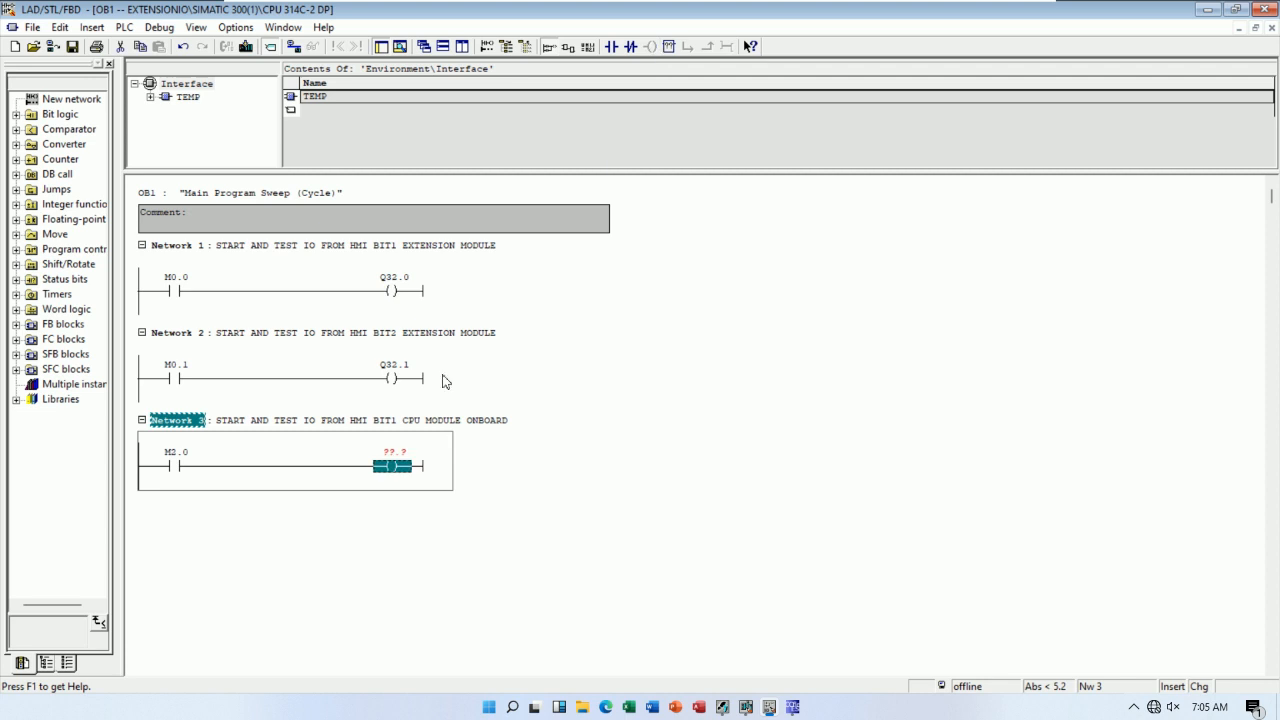
pyautogui.click(406, 455)
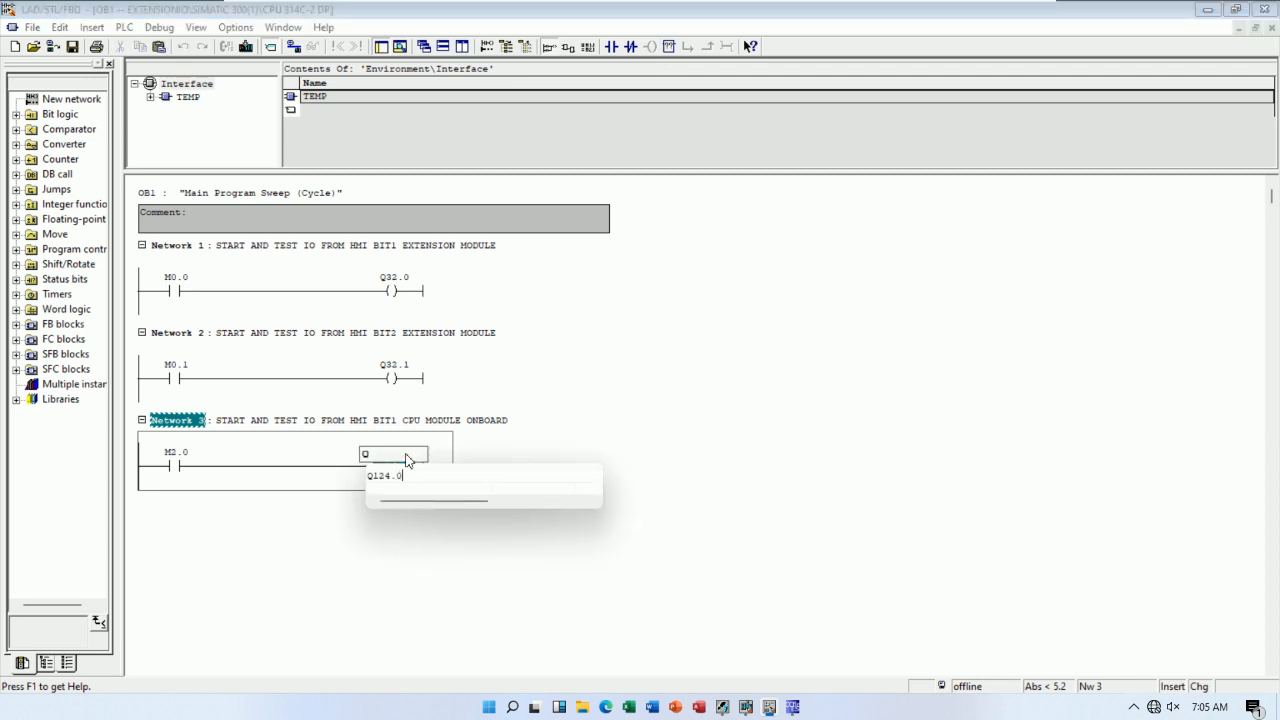
pyautogui.press('Return')
pyautogui.click(555, 528)
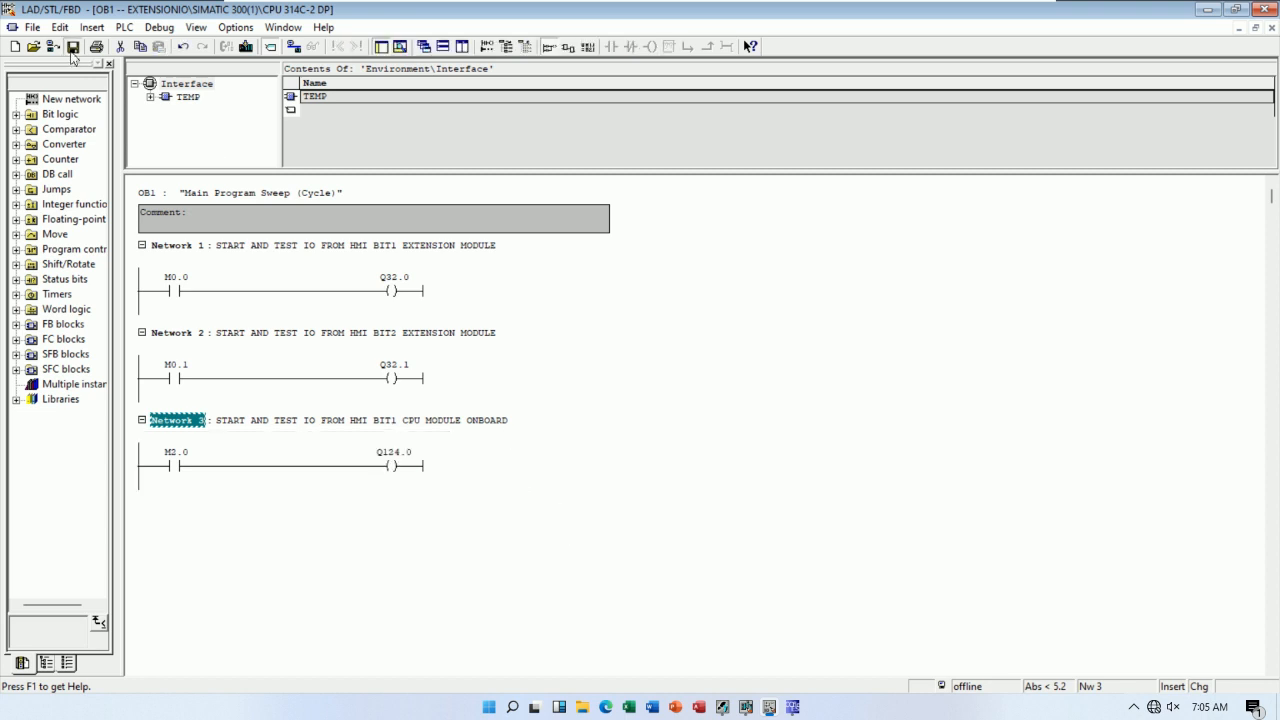
# Save OB1 and monitor the status of its networks online.
pyautogui.click(72, 50)
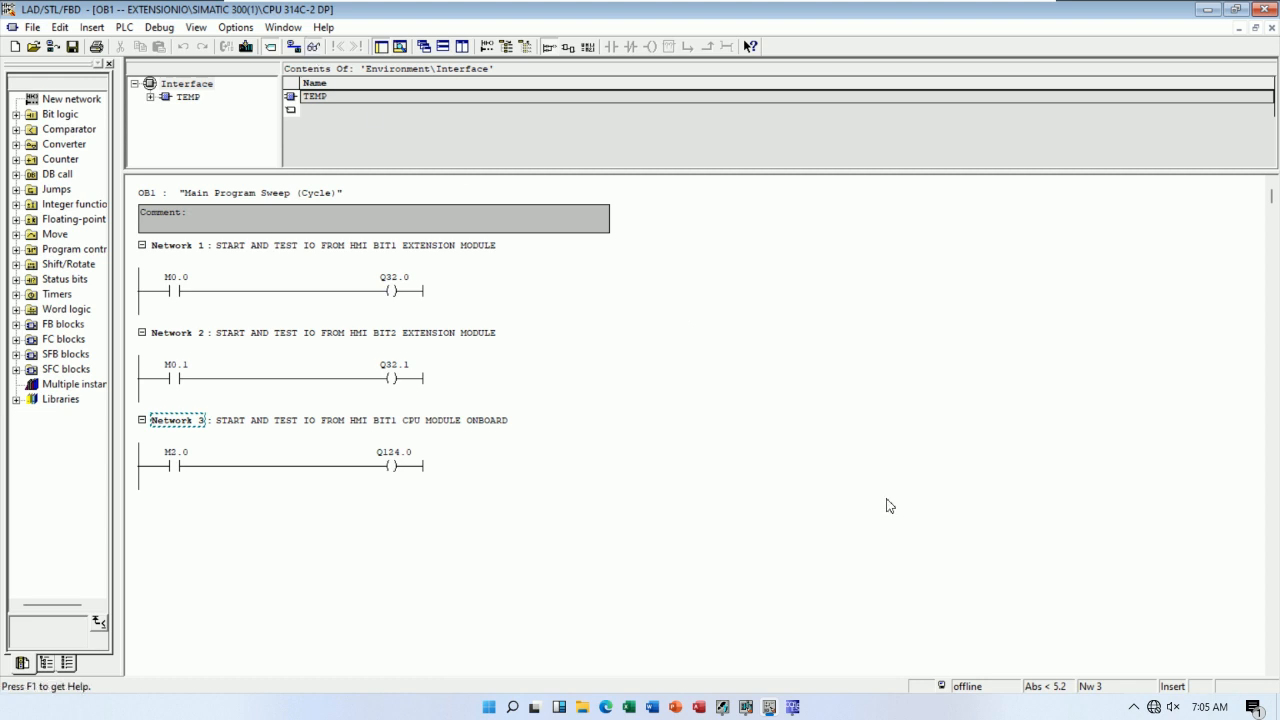
pyautogui.hotkey('ctrl', 'F7')
pyautogui.click(696, 376)
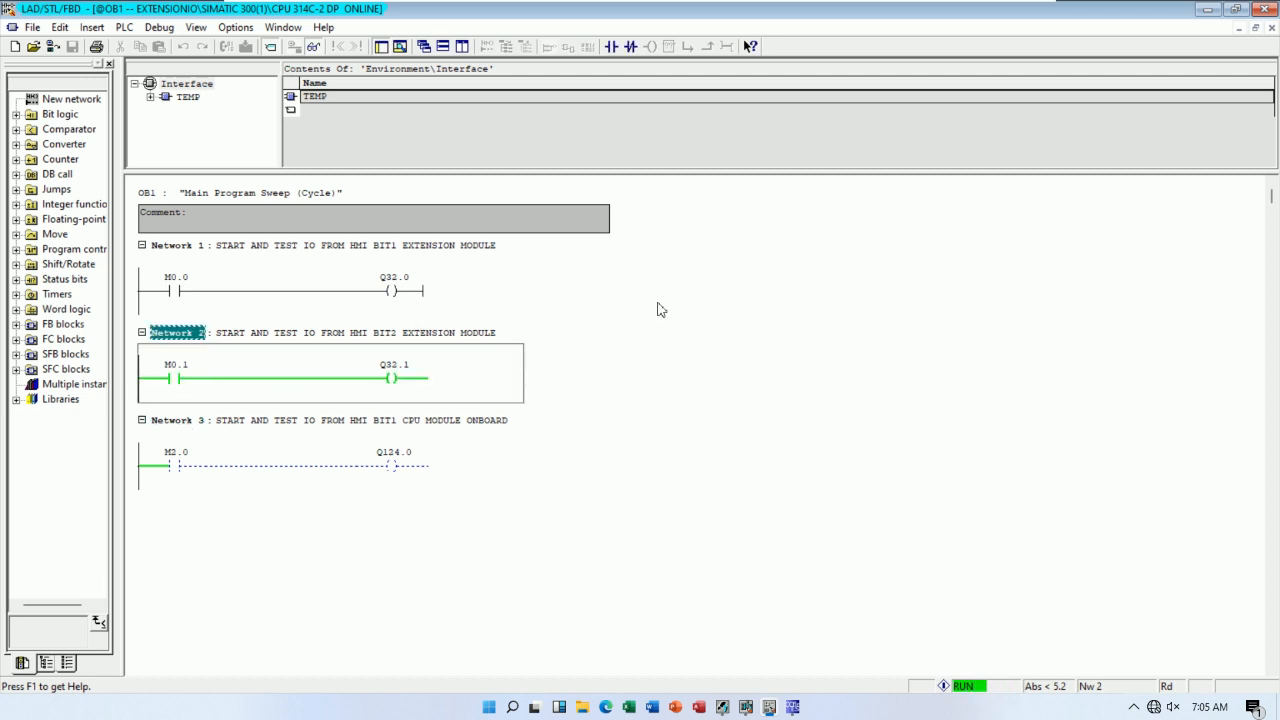
pyautogui.press('Up')
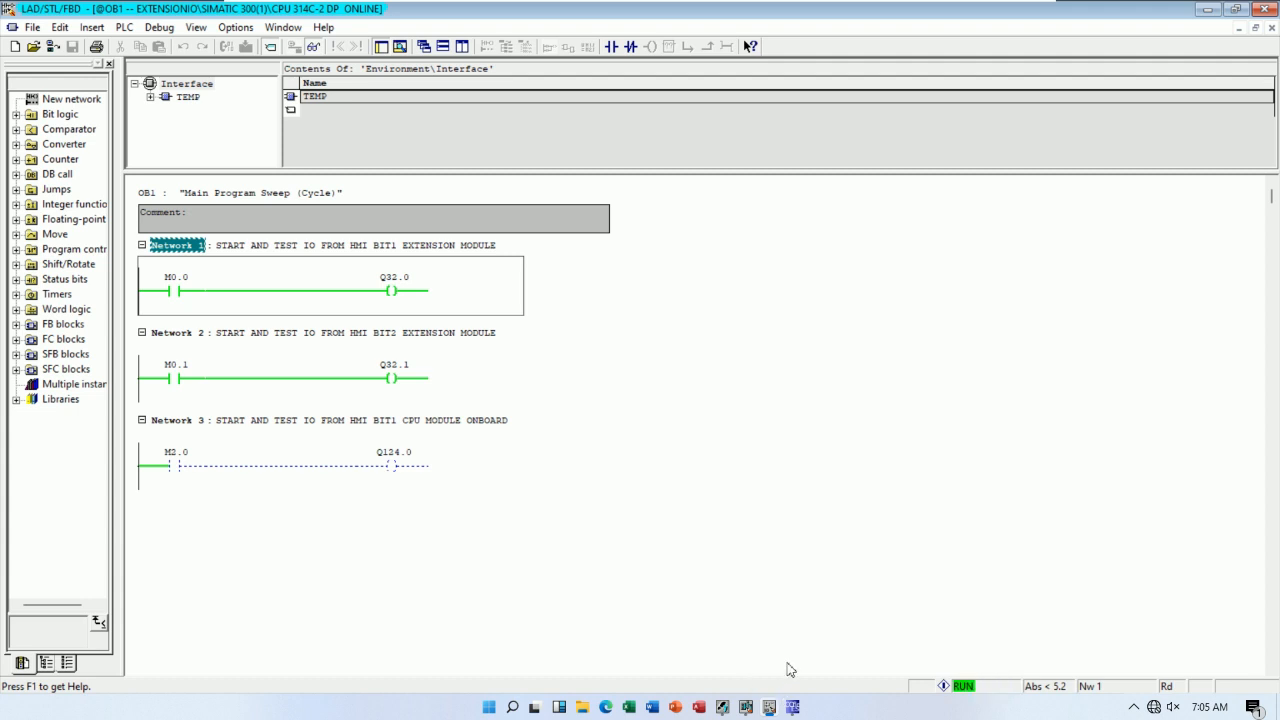
# Switch to WinCC flexible and add a tag named START_BIT2 to the tag table.
pyautogui.click(792, 707)
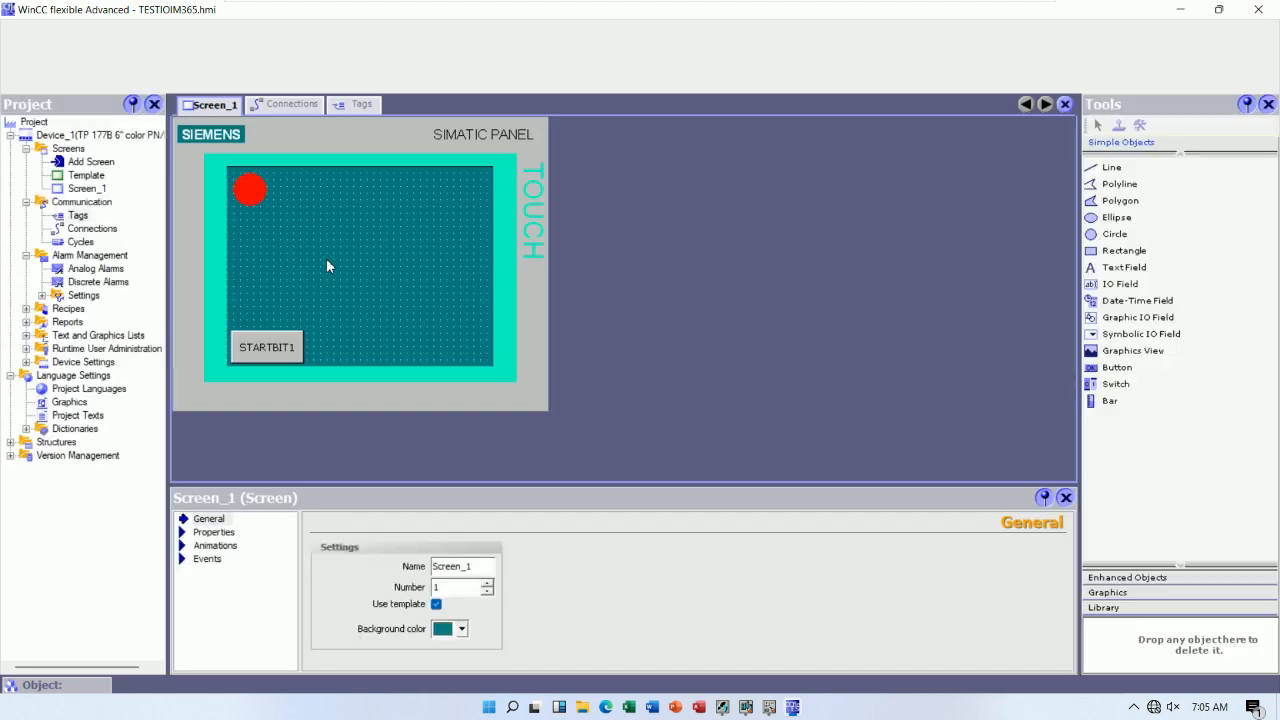
pyautogui.doubleClick(78, 218)
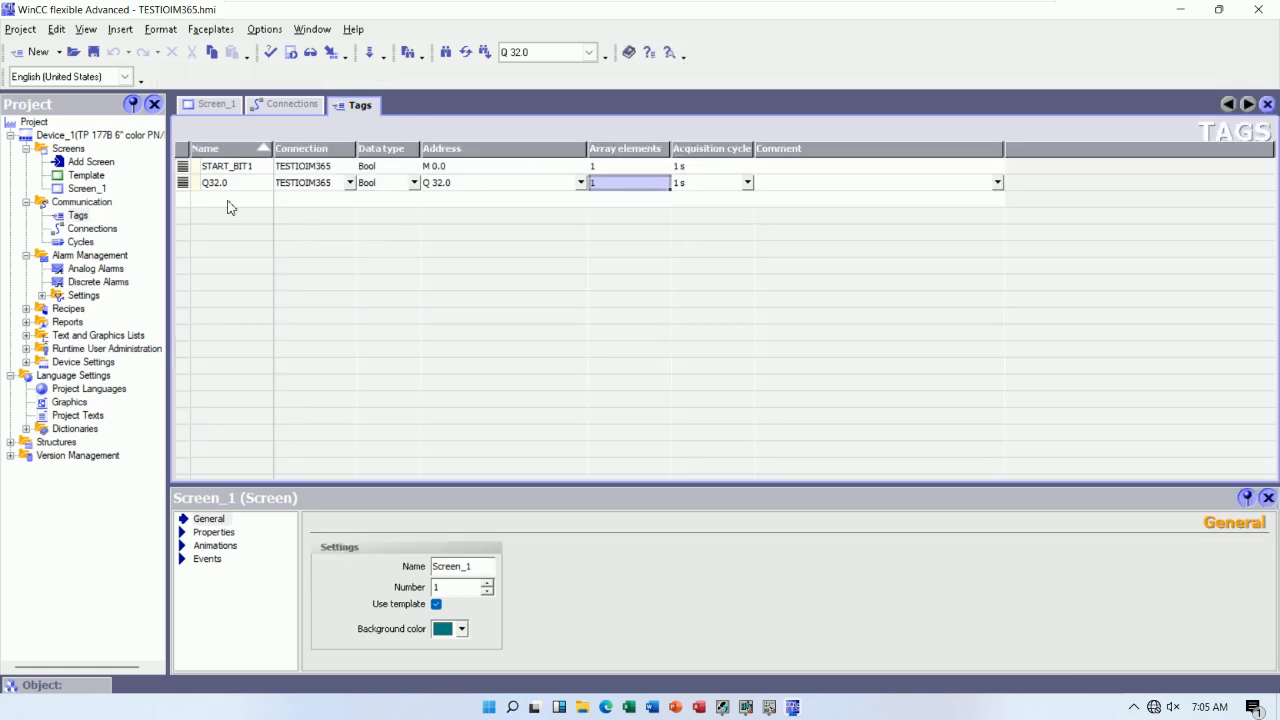
pyautogui.doubleClick(227, 201)
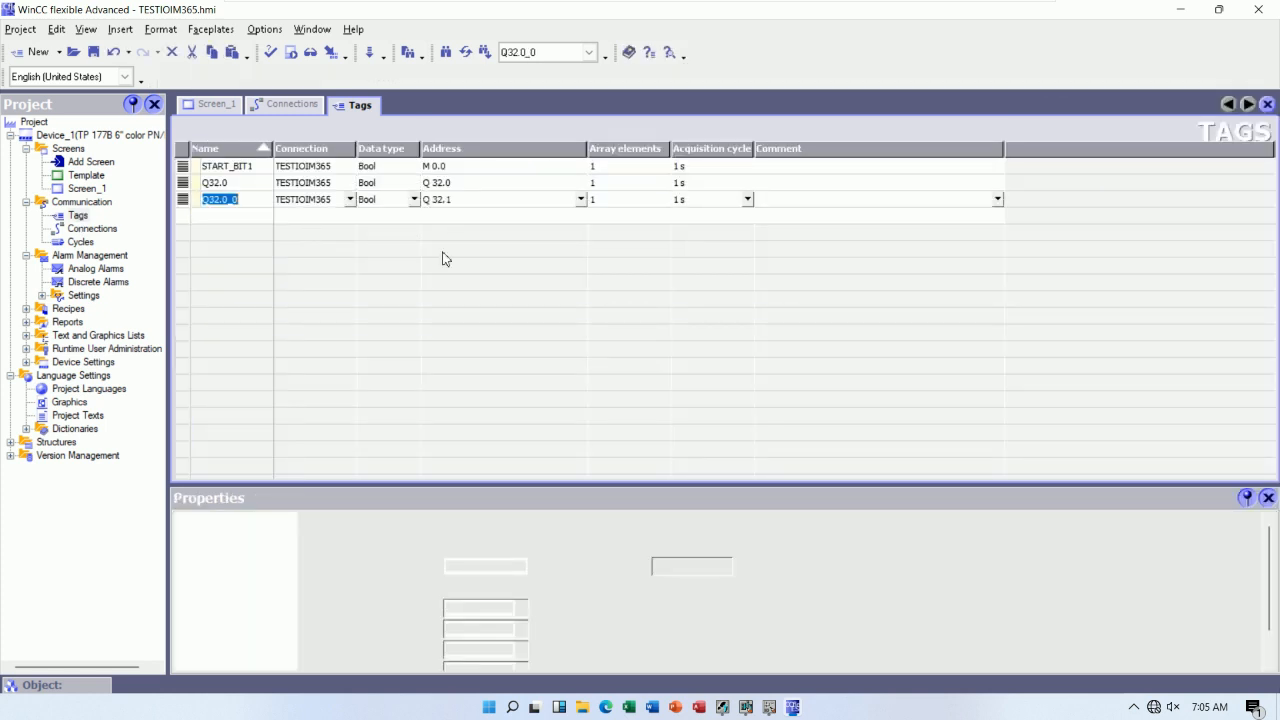
pyautogui.write('SE')
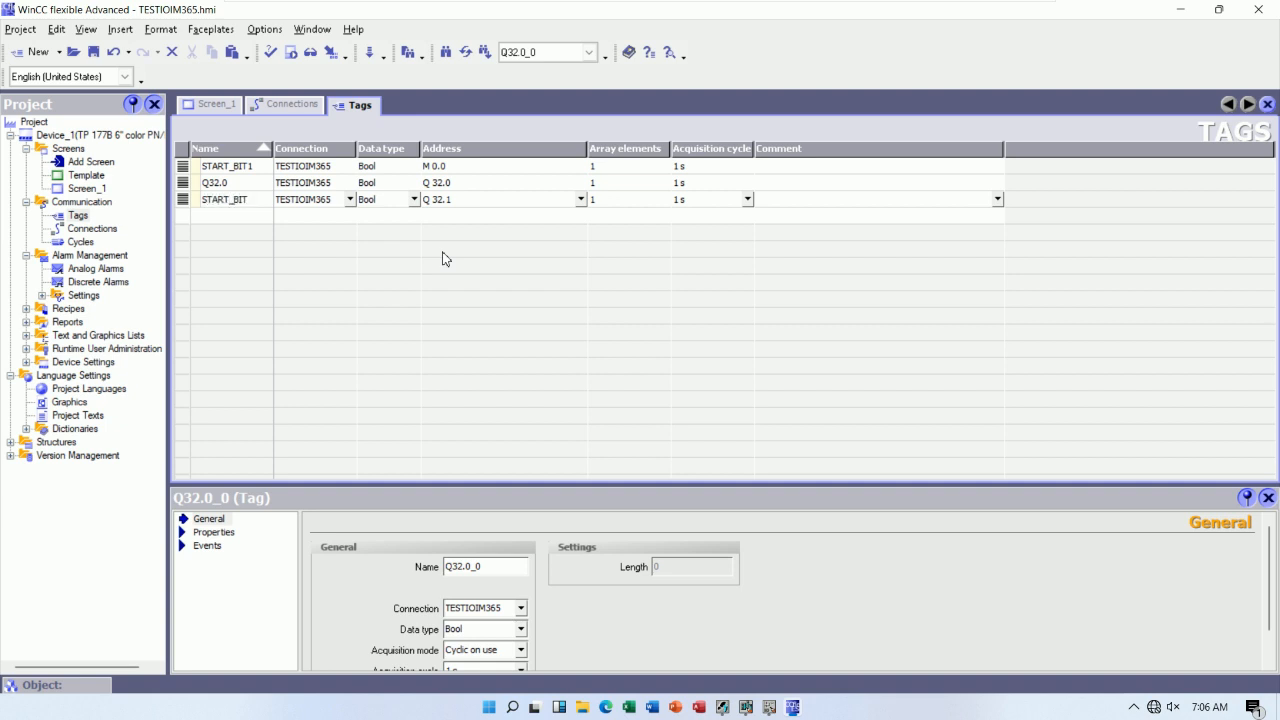
pyautogui.write('ART_BIT2')
pyautogui.press('Tab')
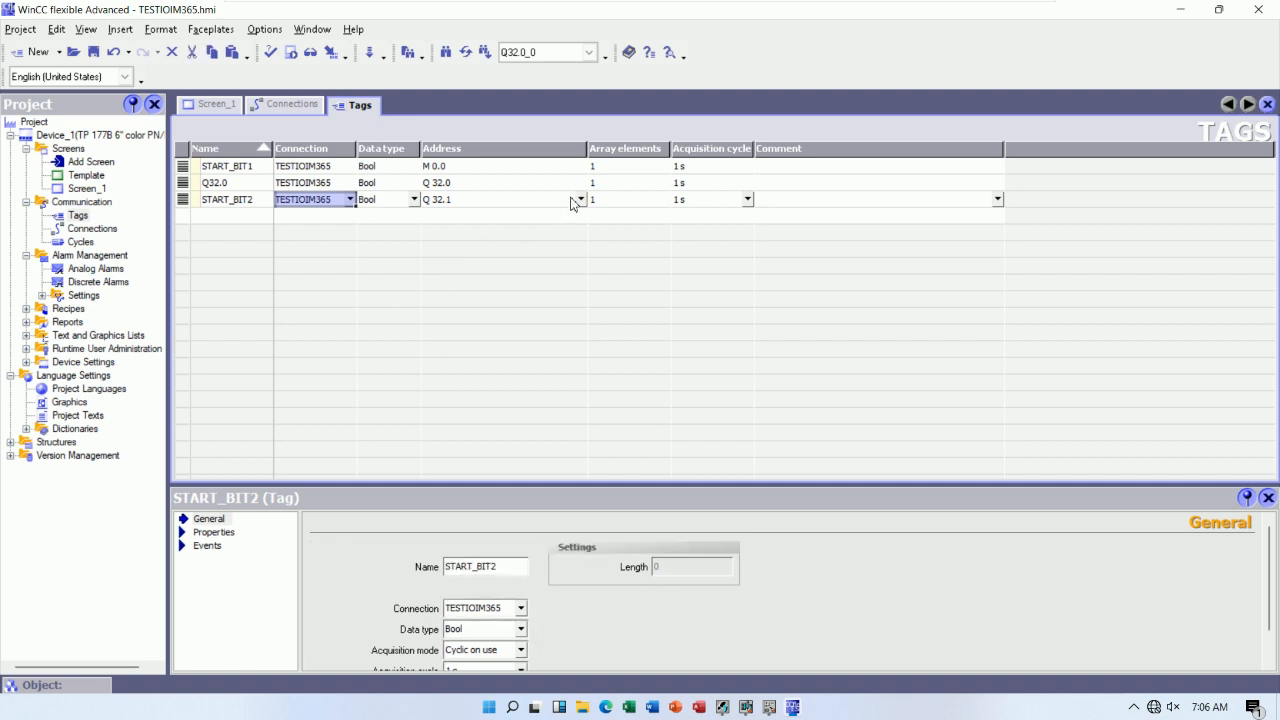
# Set the address of the START_BIT2 tag to range M, byte 0, bit 1.
pyautogui.click(580, 199)
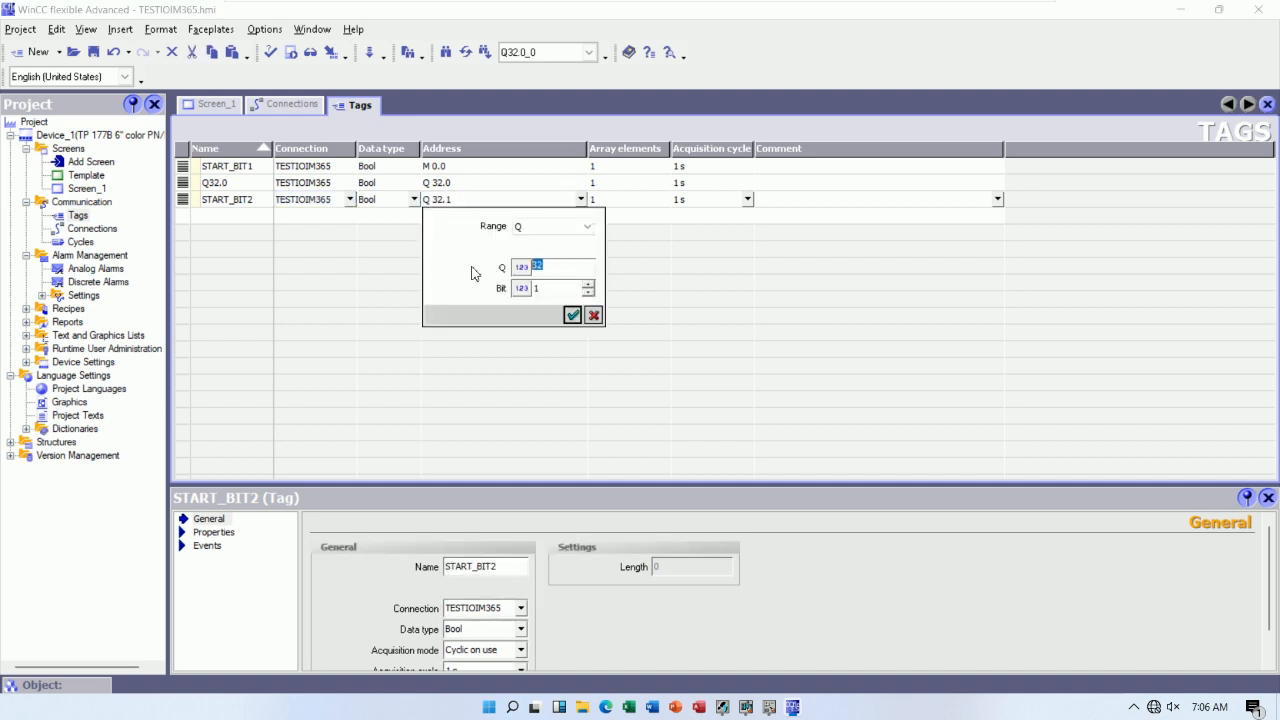
pyautogui.click(552, 227)
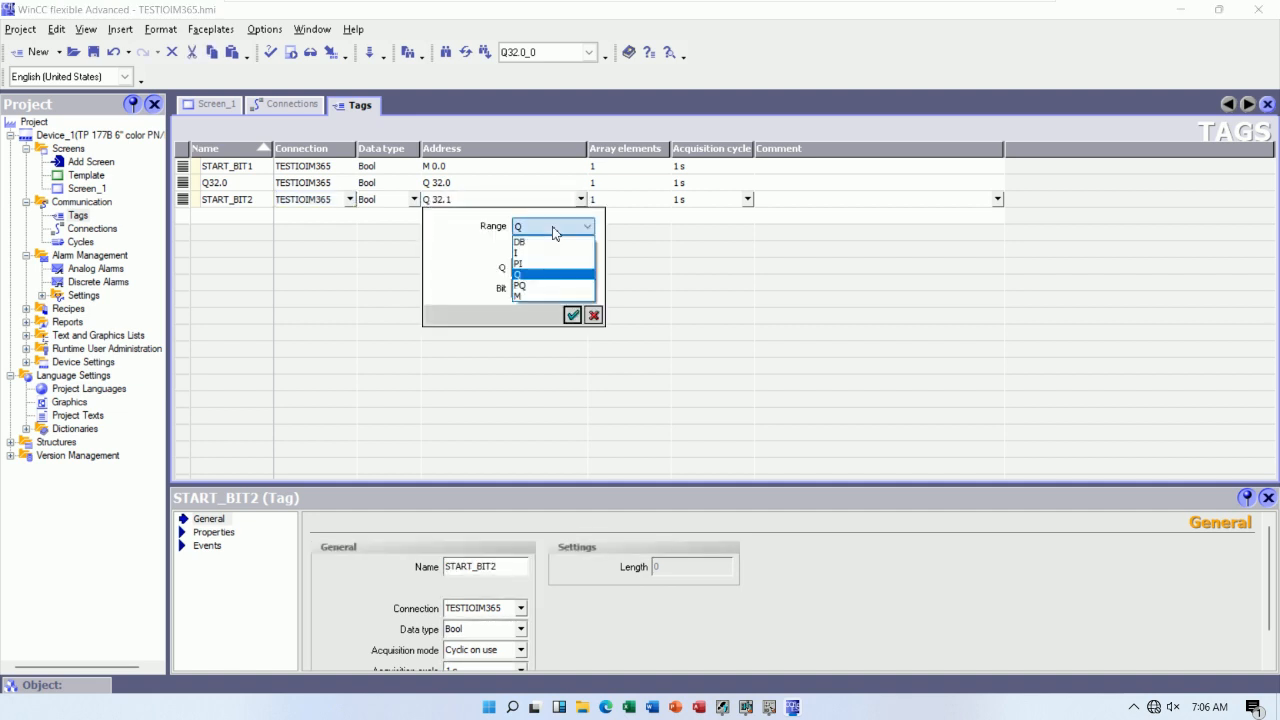
pyautogui.click(545, 290)
pyautogui.moveTo(545, 268); pyautogui.dragTo(514, 270)
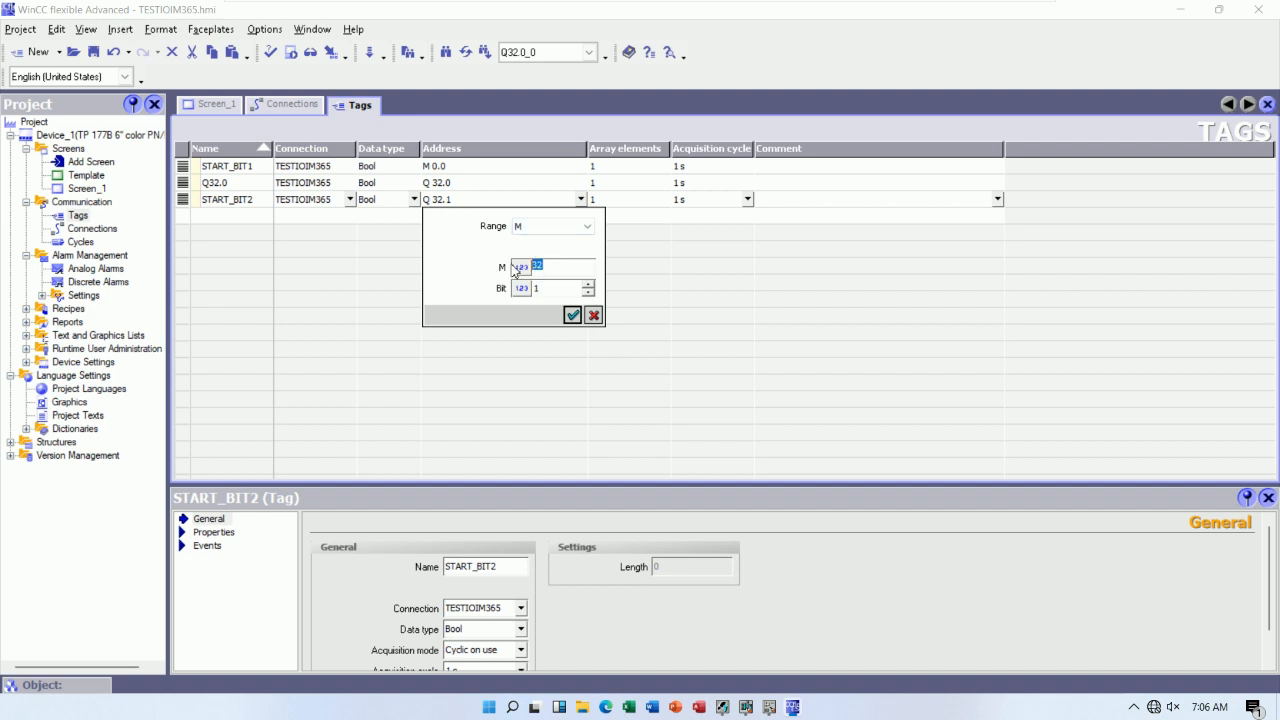
pyautogui.write('0.1')
pyautogui.doubleClick(533, 290)
pyautogui.click(572, 315)
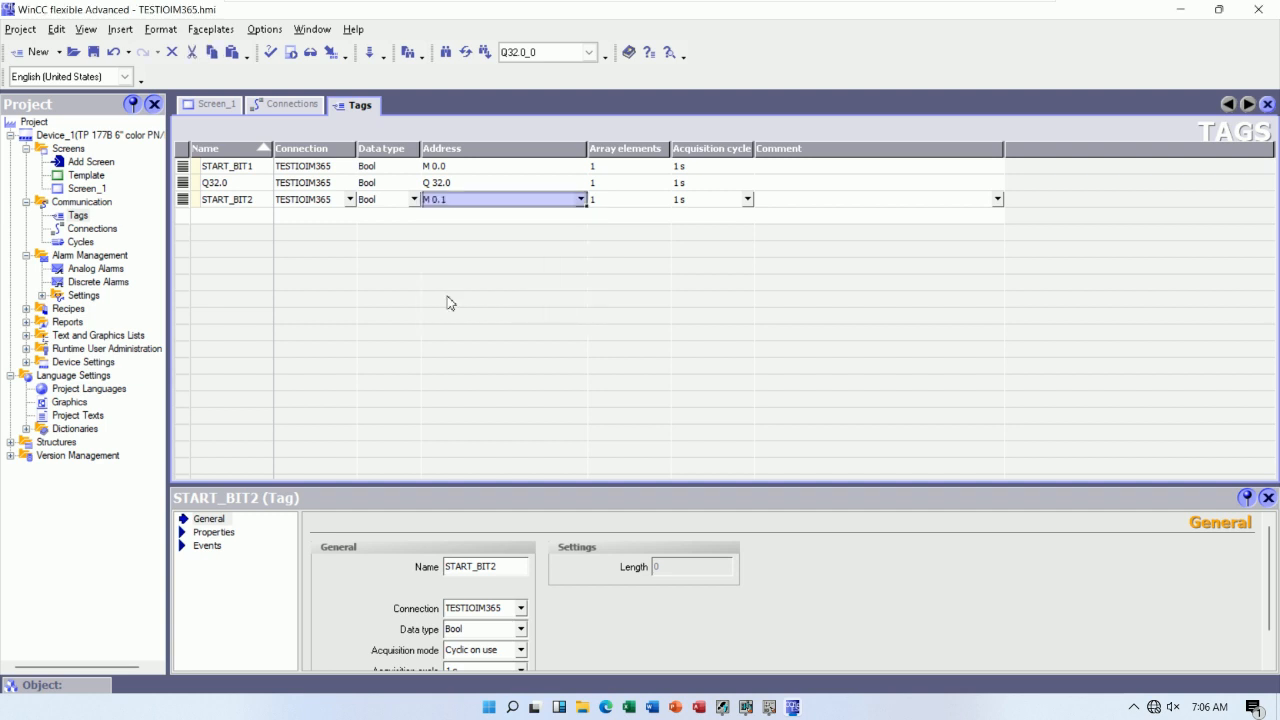
# Add a tag named Q32.1 to the tag table.
pyautogui.doubleClick(229, 215)
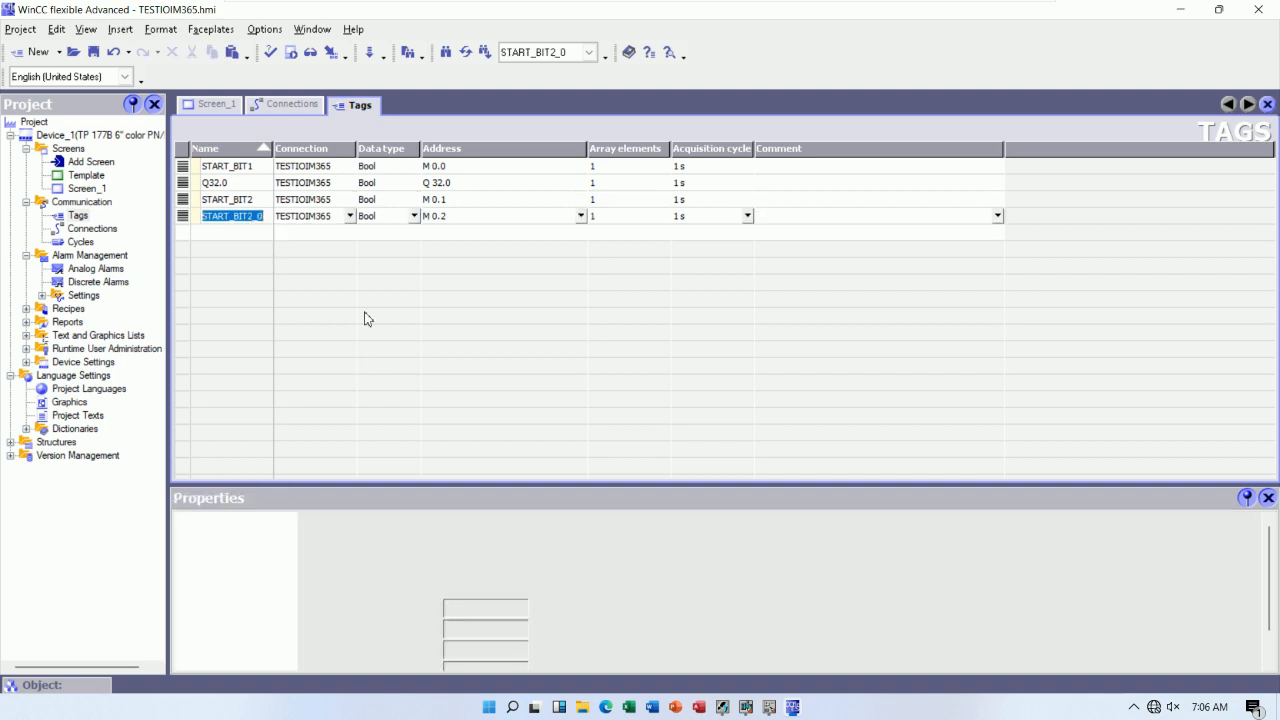
pyautogui.write('Q32')
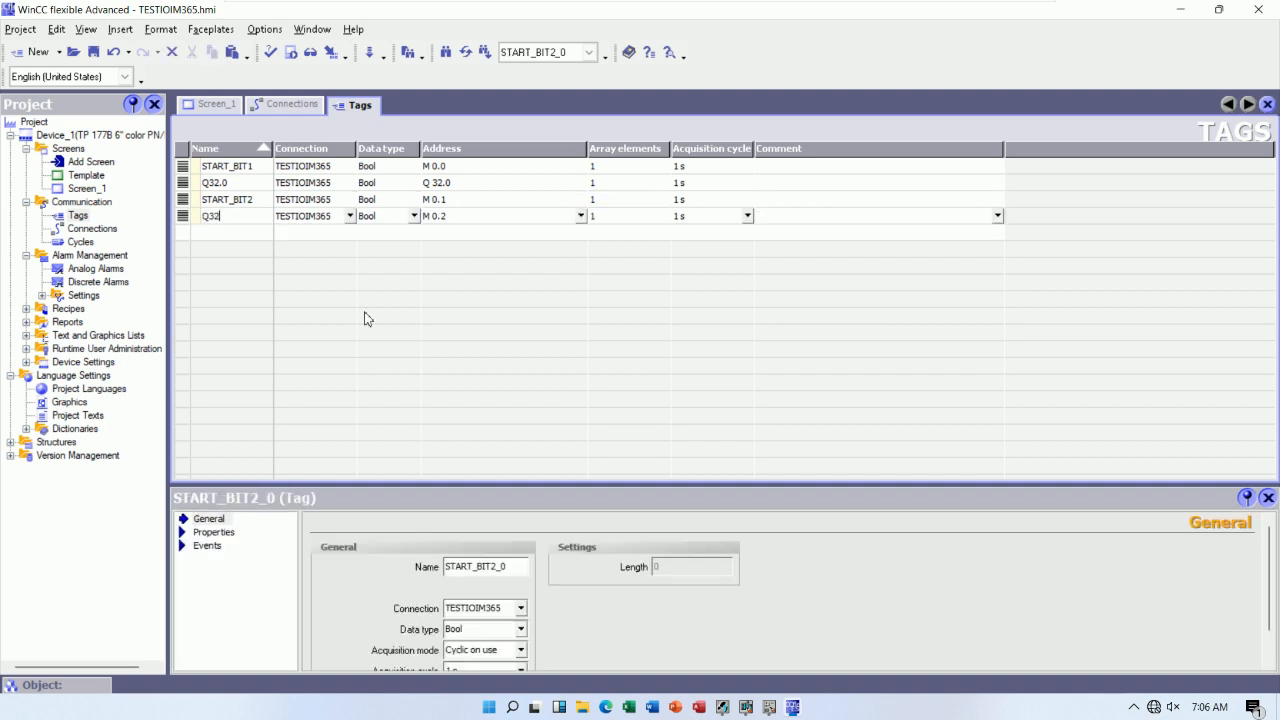
pyautogui.write('.1')
pyautogui.press('Tab')
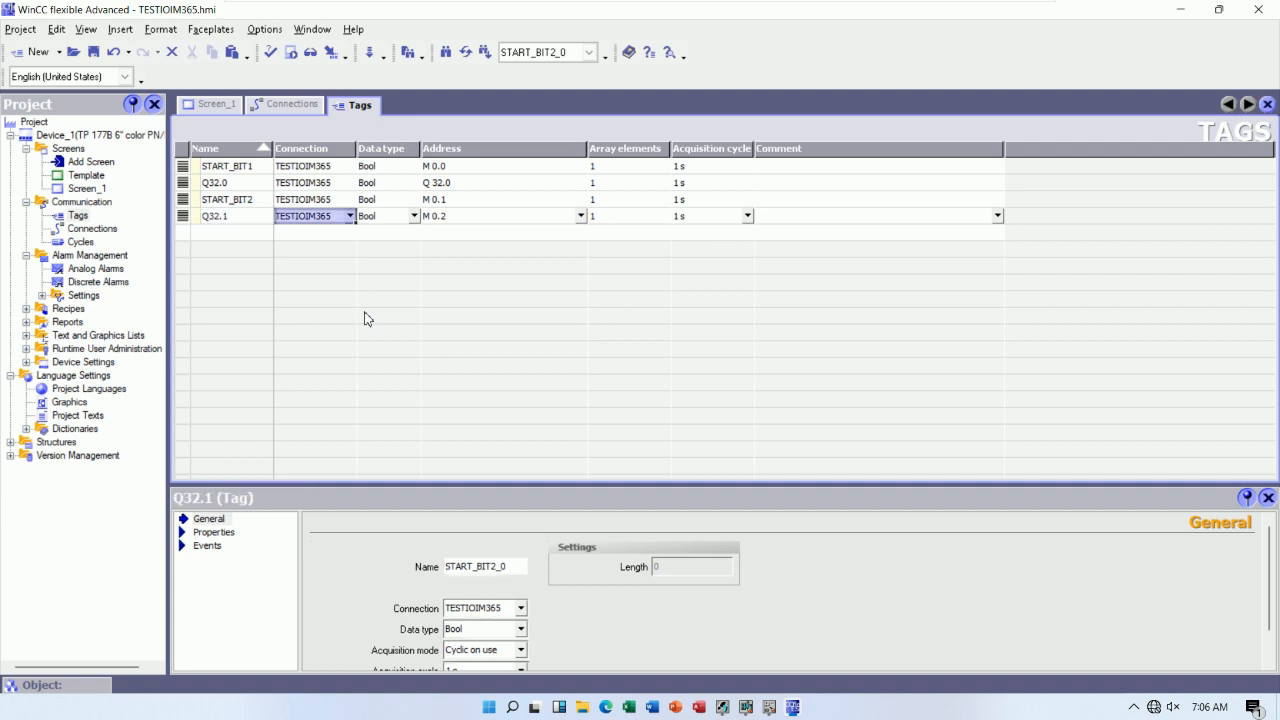
# Set the address of the Q32.1 tag to range Q, byte 32, bit 1.
pyautogui.click(585, 222)
pyautogui.click(581, 216)
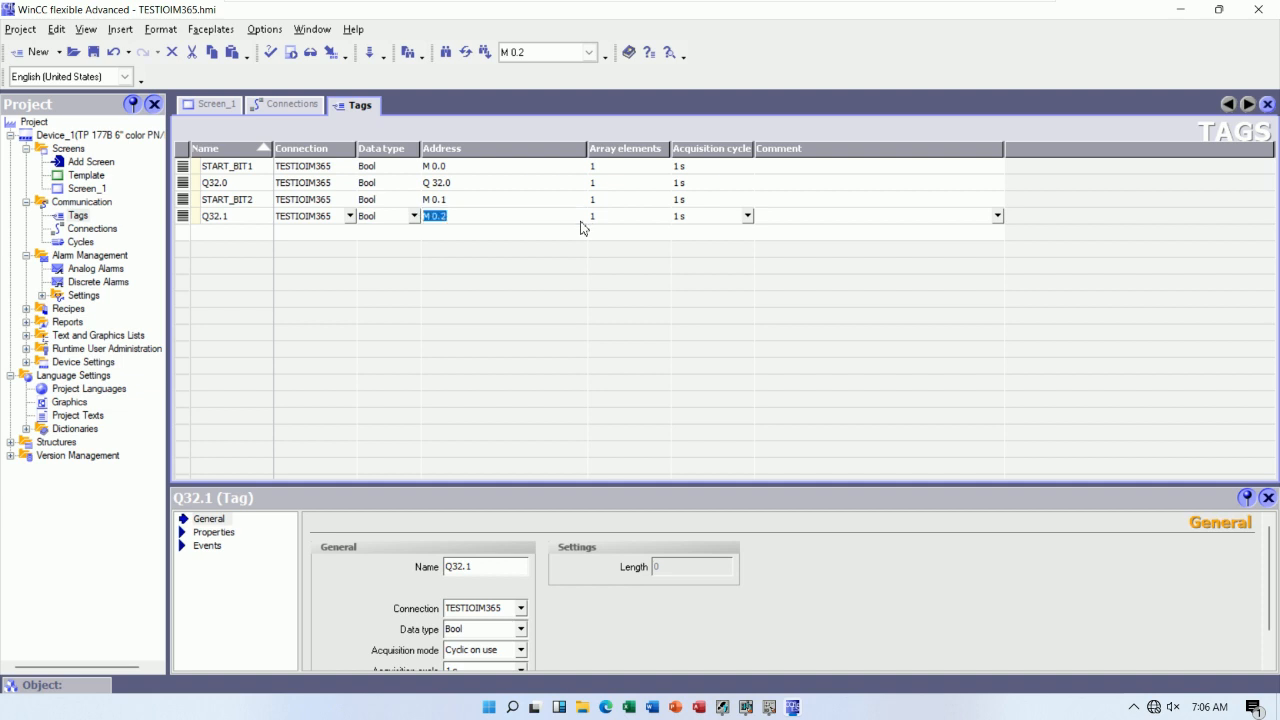
pyautogui.click(560, 244)
pyautogui.click(518, 256)
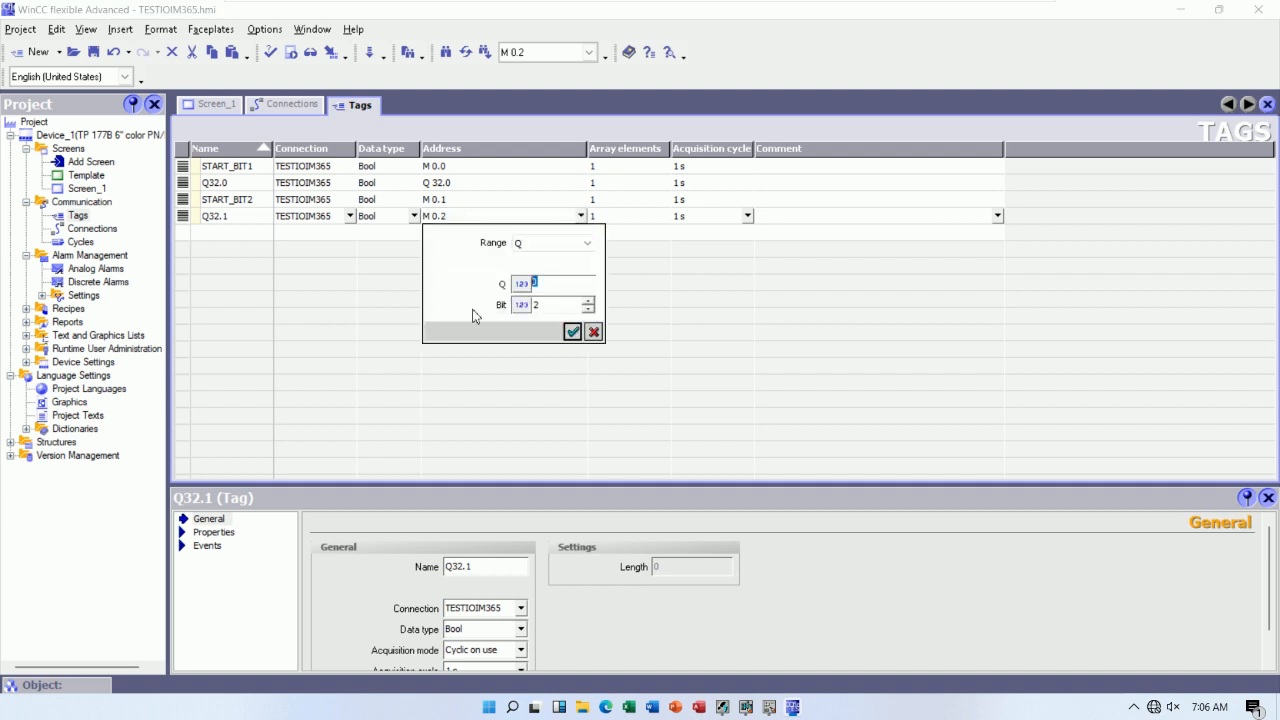
pyautogui.write('32')
pyautogui.press('Tab')
pyautogui.click(572, 331)
pyautogui.press('Tab')
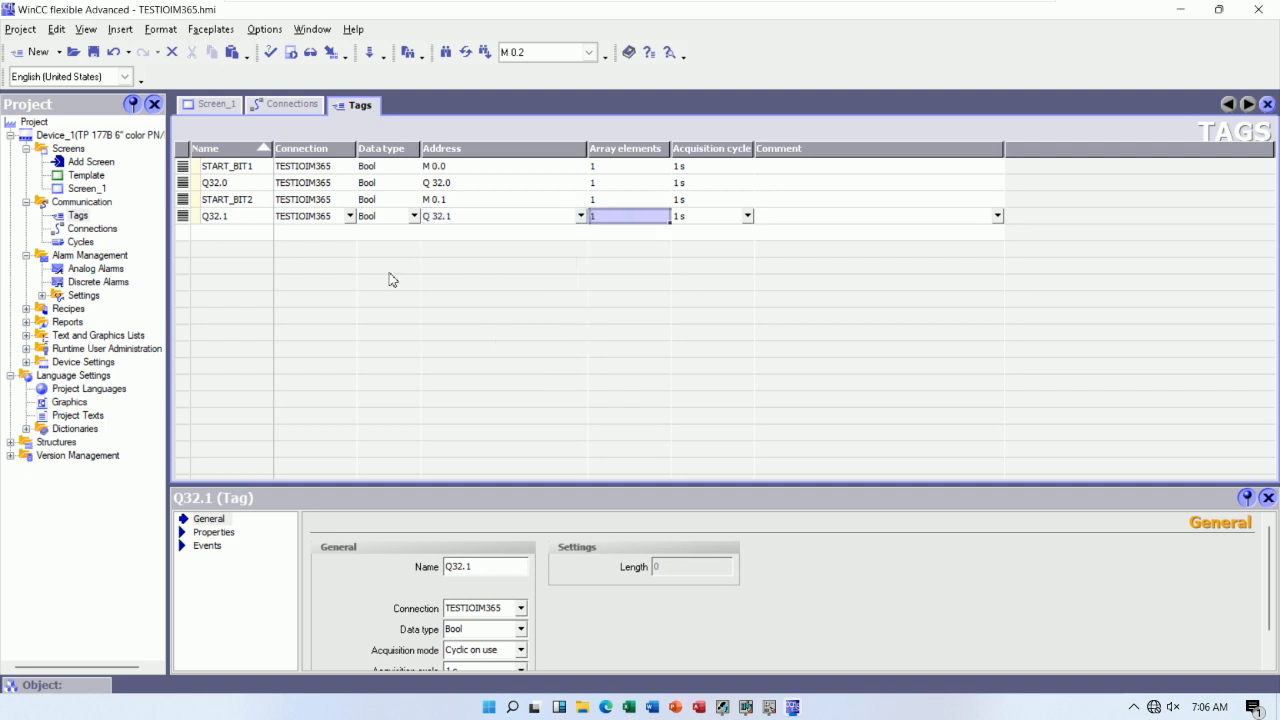
# Check the OB1 networks in LAD/STL/FBD, return to WinCC flexible and add a tag named STARTCPUB1.
pyautogui.click(769, 707)
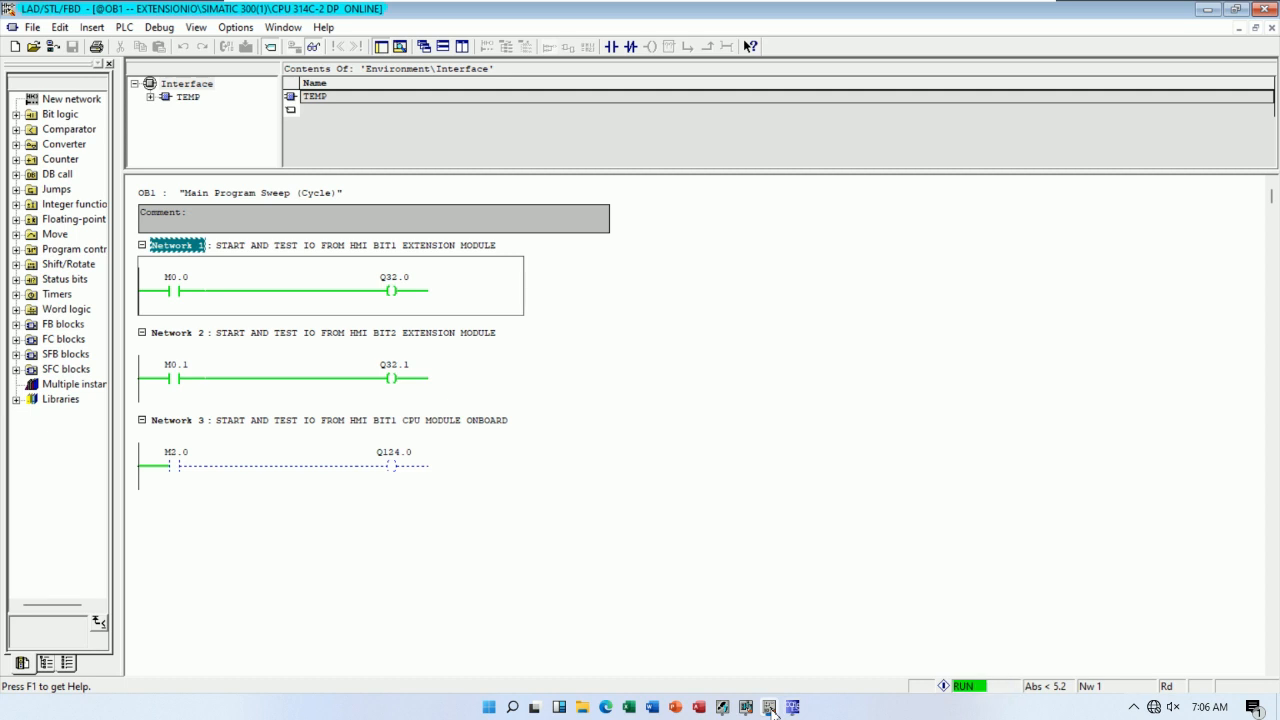
pyautogui.click(770, 708)
pyautogui.doubleClick(224, 234)
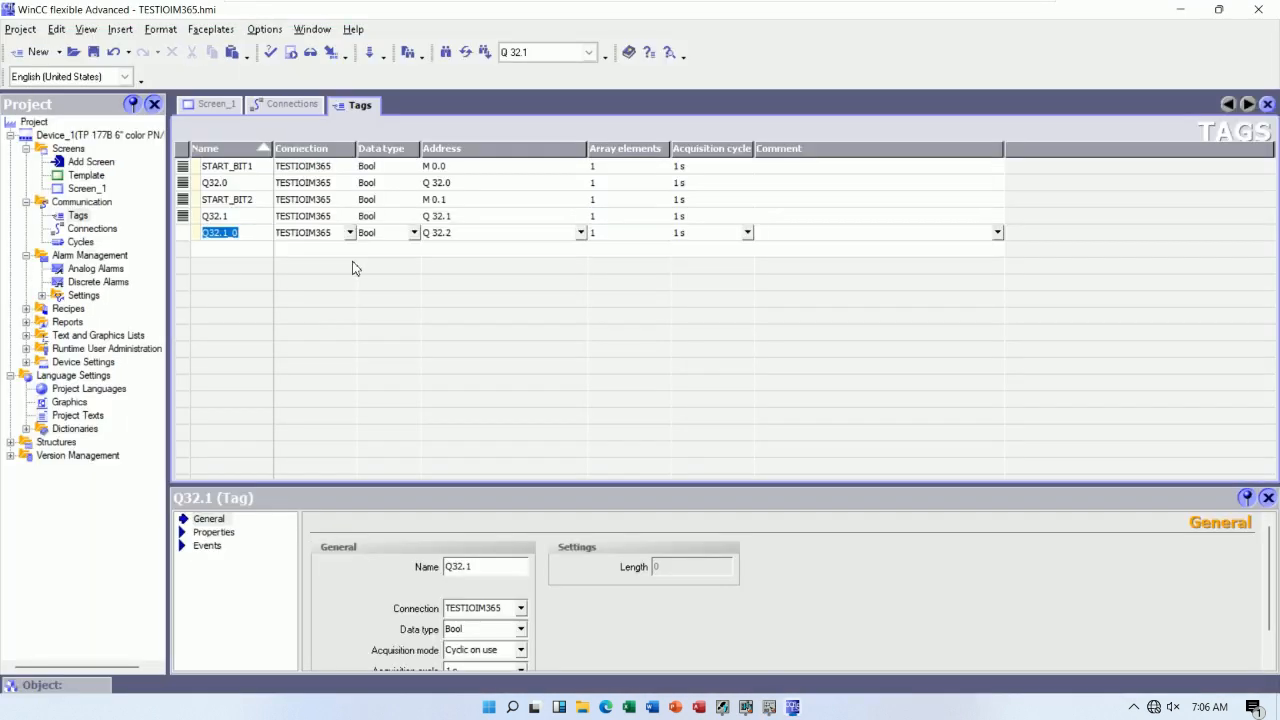
pyautogui.write('STARTCPUB1')
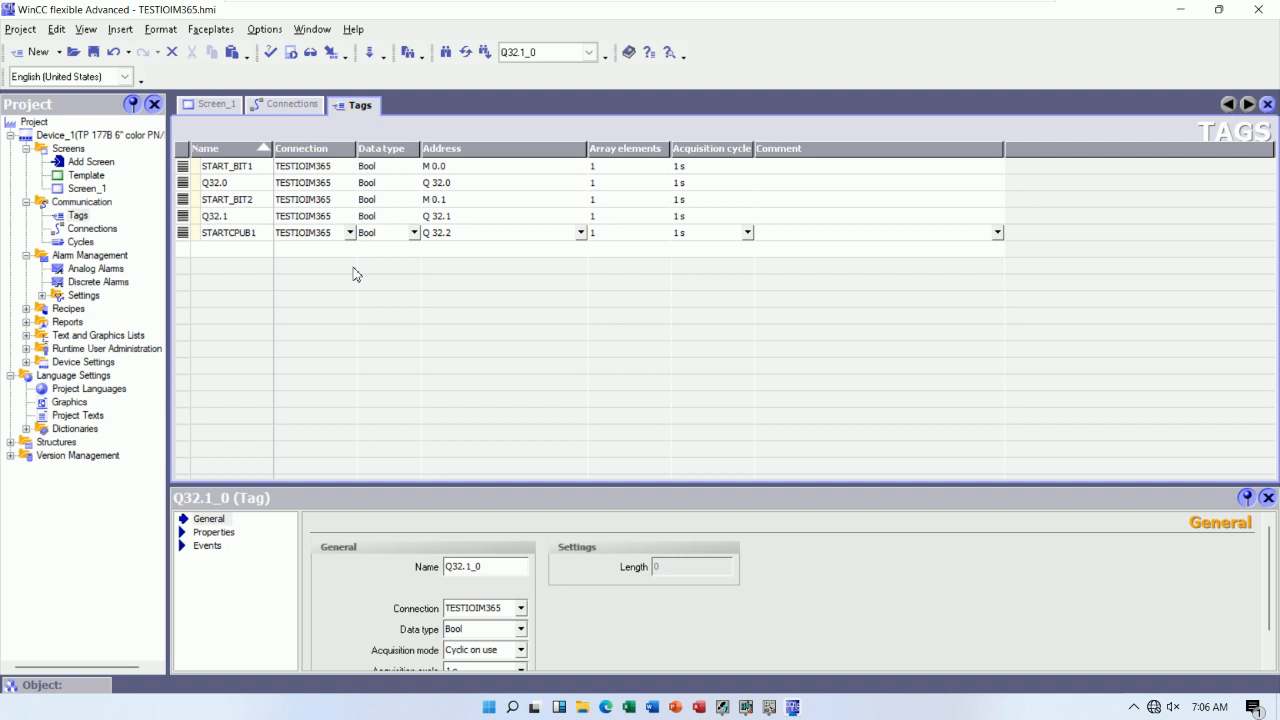
pyautogui.press('Tab')
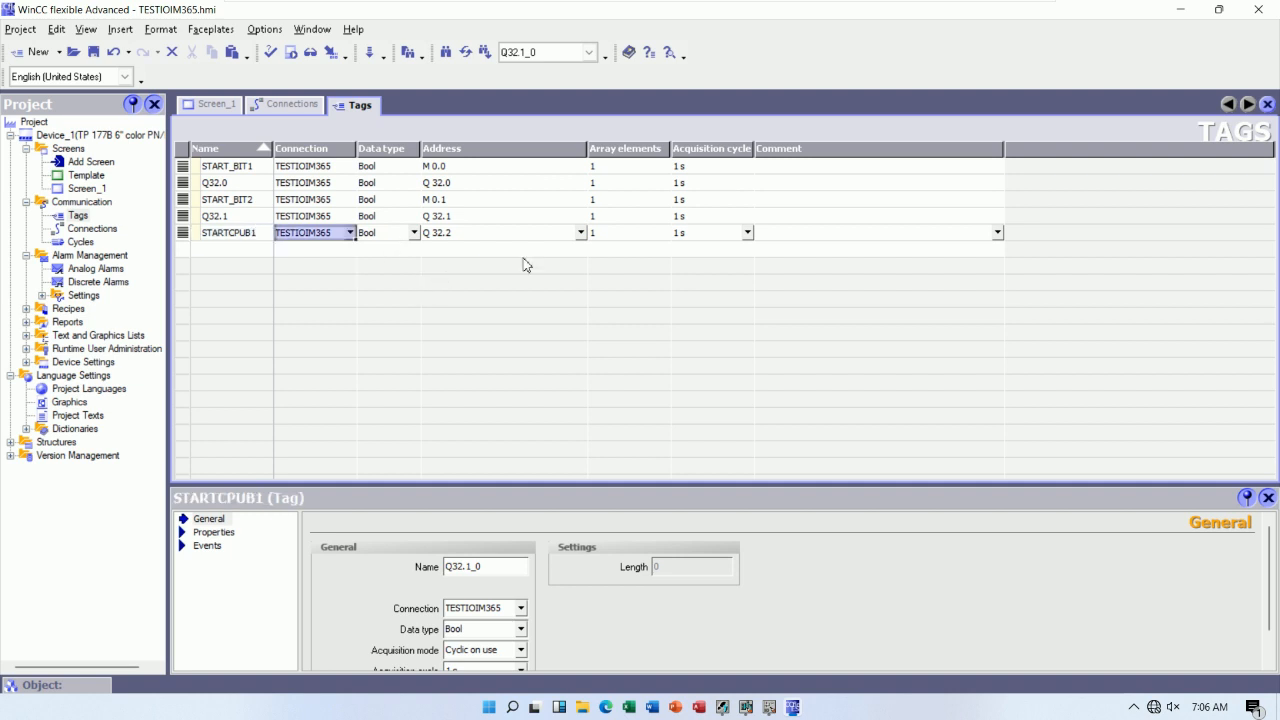
# Set the address of the STARTCPUB1 tag to range M, byte 2, bit 0.
pyautogui.click(580, 235)
pyautogui.click(550, 260)
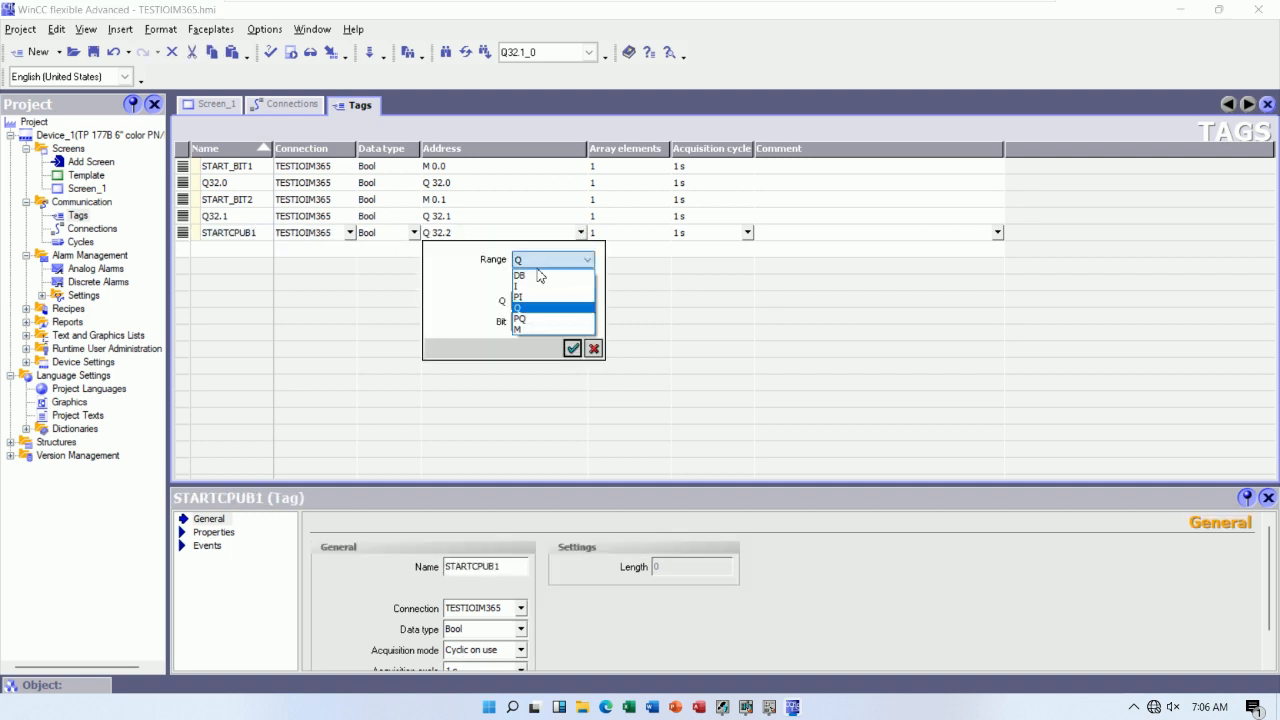
pyautogui.click(520, 332)
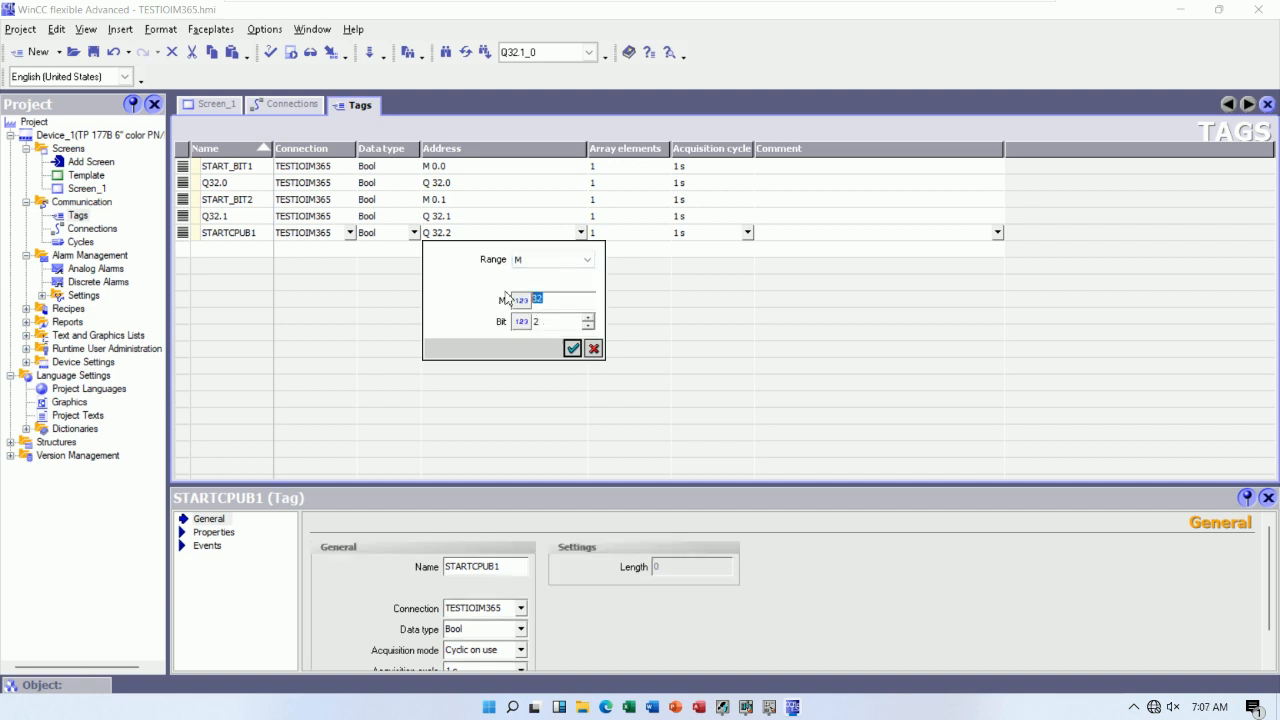
pyautogui.write('2')
pyautogui.doubleClick(532, 326)
pyautogui.write('0')
pyautogui.click(572, 348)
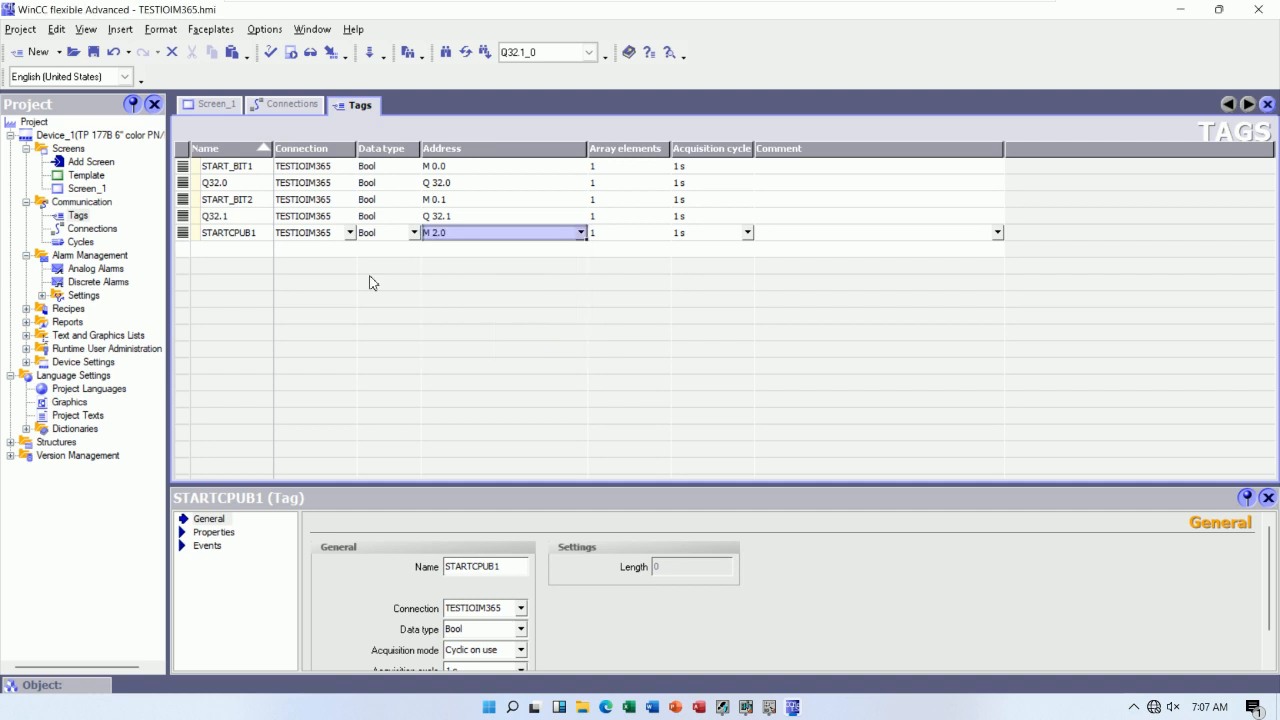
# Check the Network 3 output address in LAD/STL/FBD, return to WinCC flexible and add a tag named Q124.0.
pyautogui.click(769, 707)
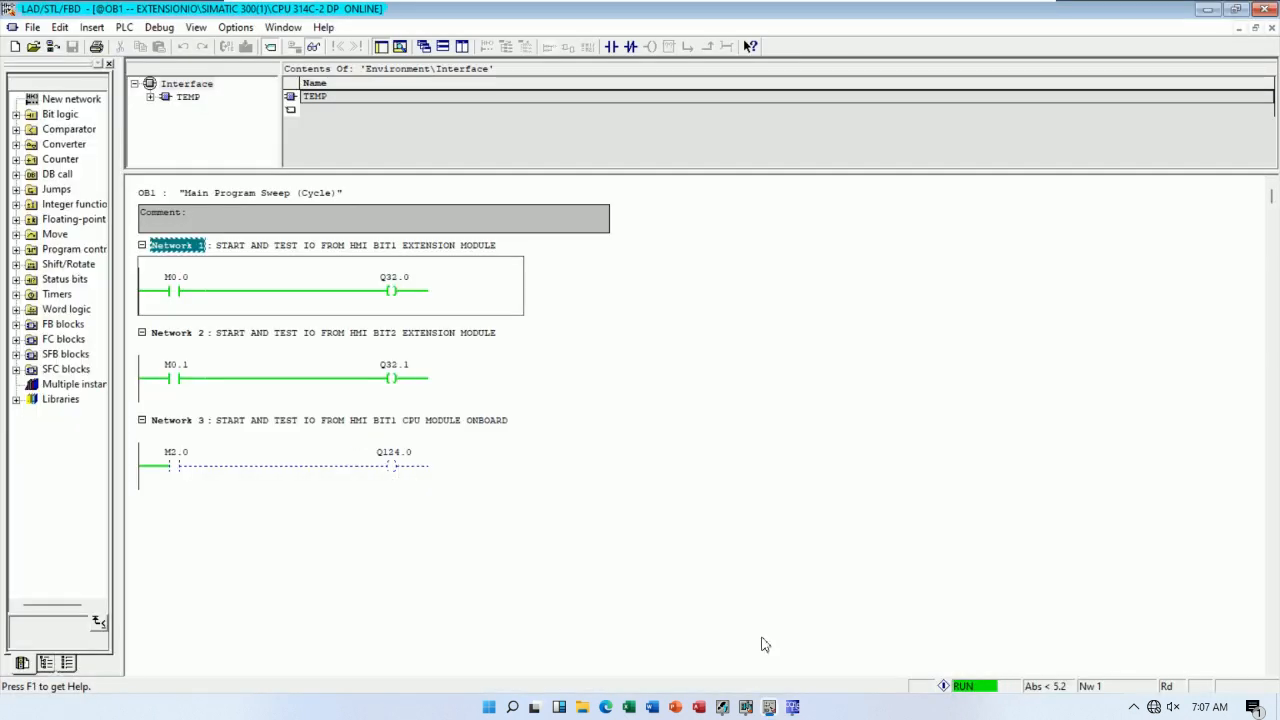
pyautogui.click(793, 707)
pyautogui.doubleClick(225, 253)
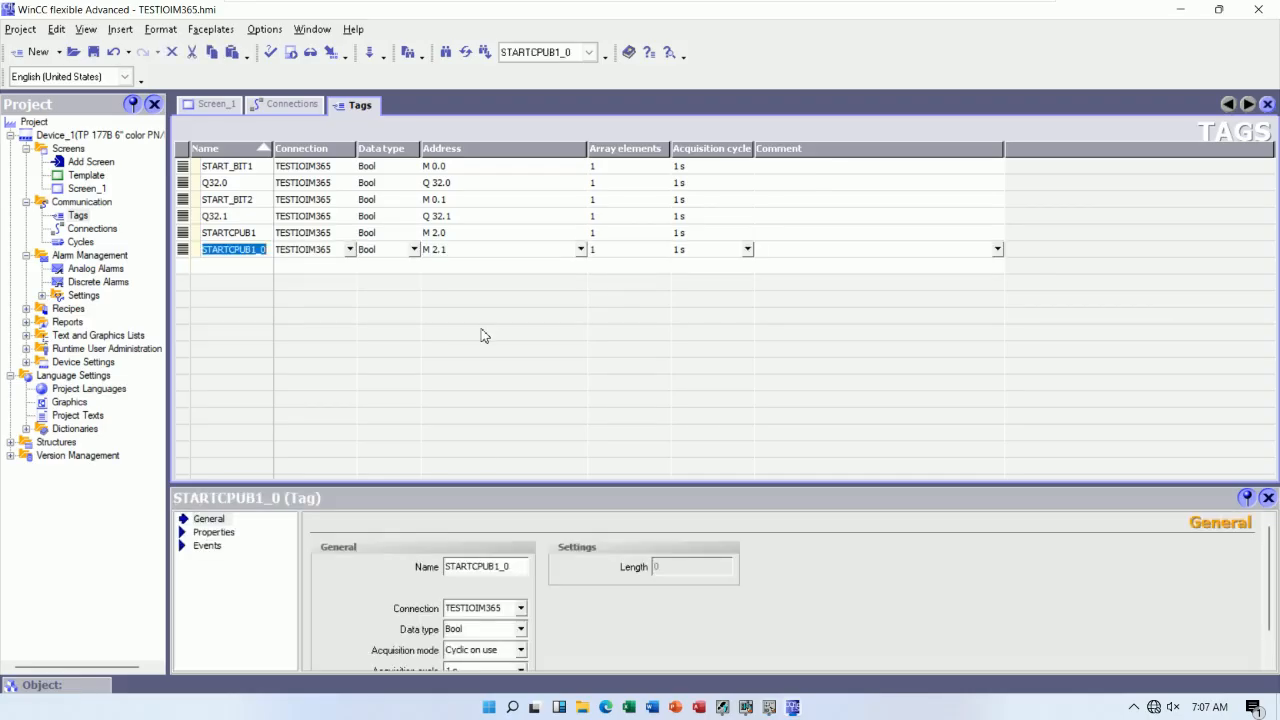
pyautogui.write('Q124')
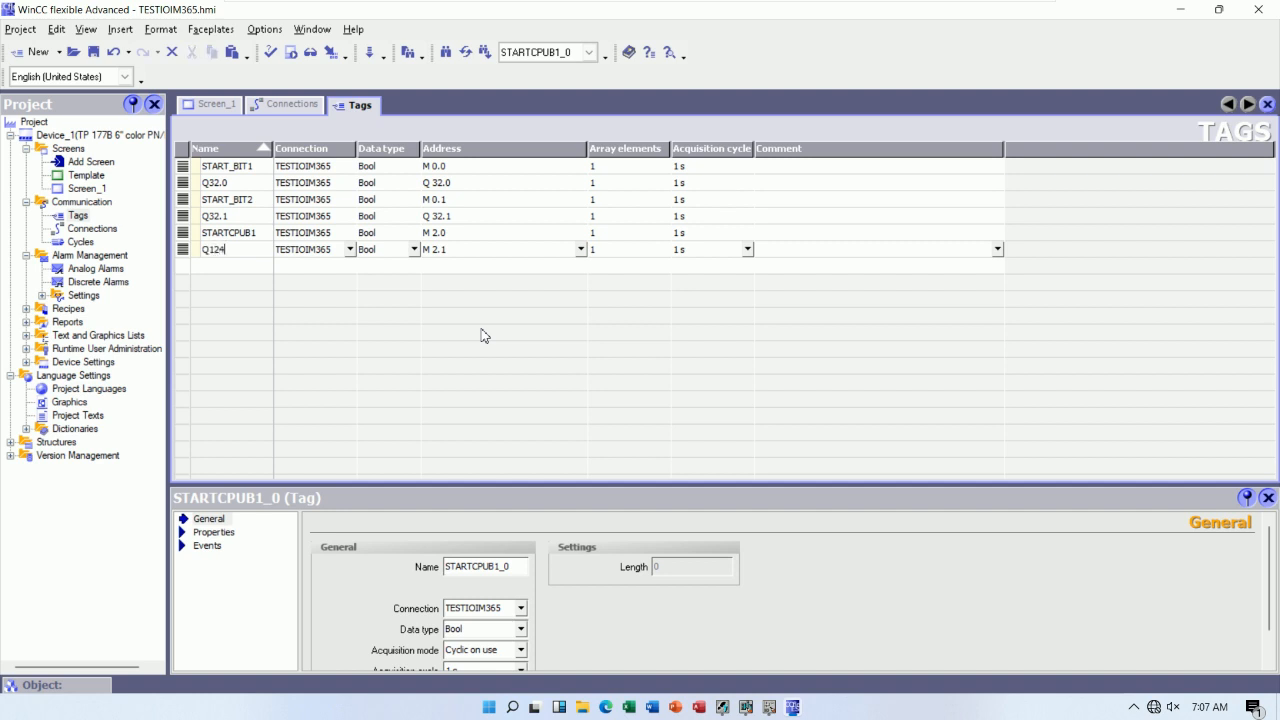
pyautogui.write('.0')
pyautogui.press('Tab')
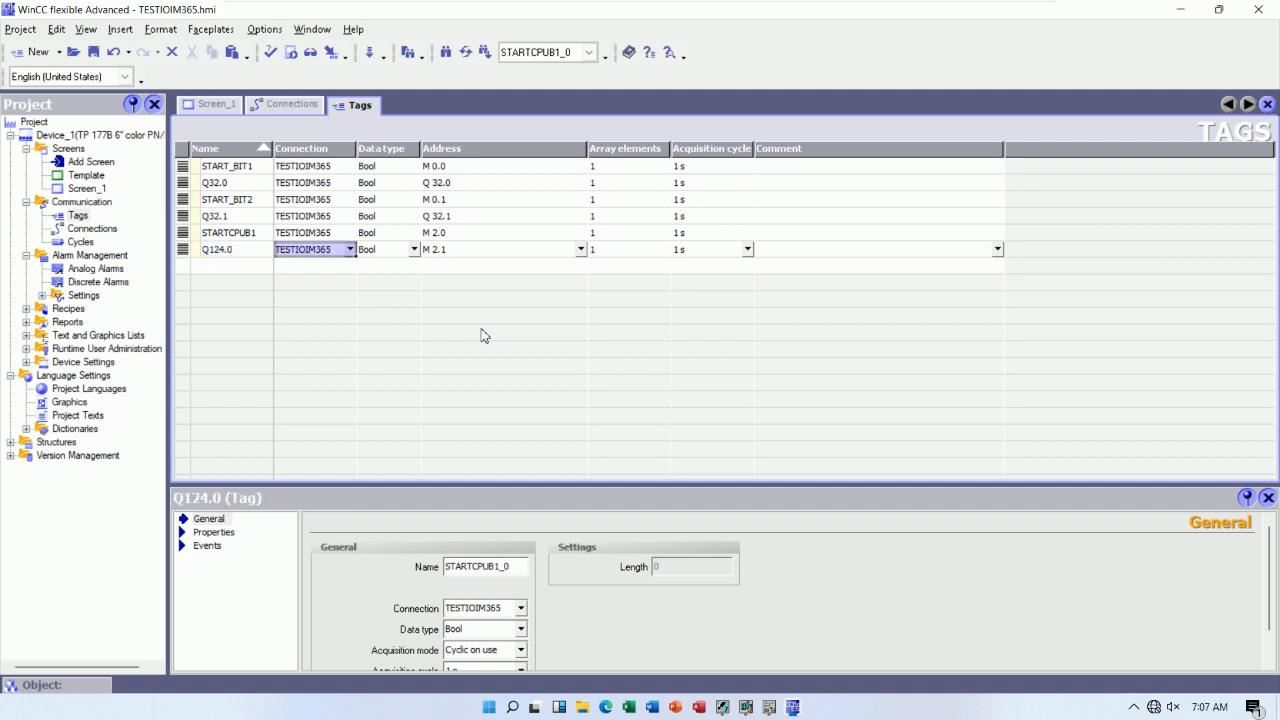
# Set the address of the Q124.0 tag to byte 124, bit 0, keeping range M.
pyautogui.click(580, 250)
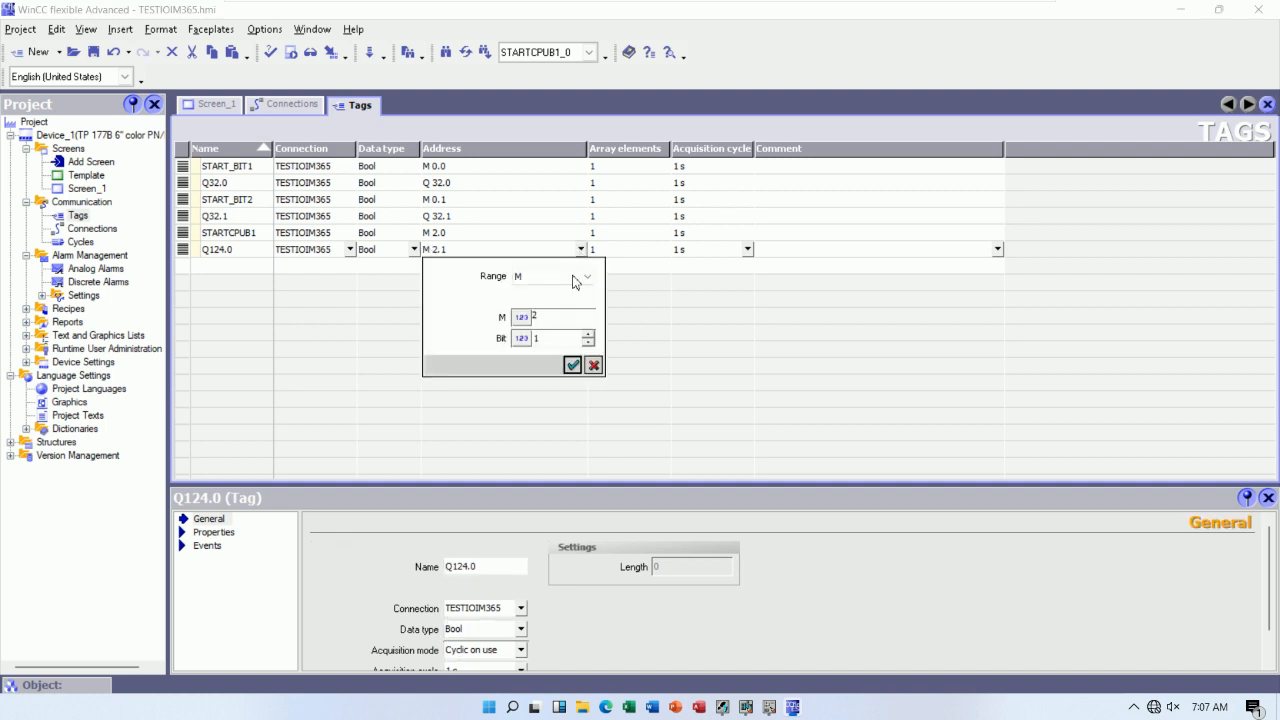
pyautogui.moveTo(555, 315); pyautogui.dragTo(459, 315)
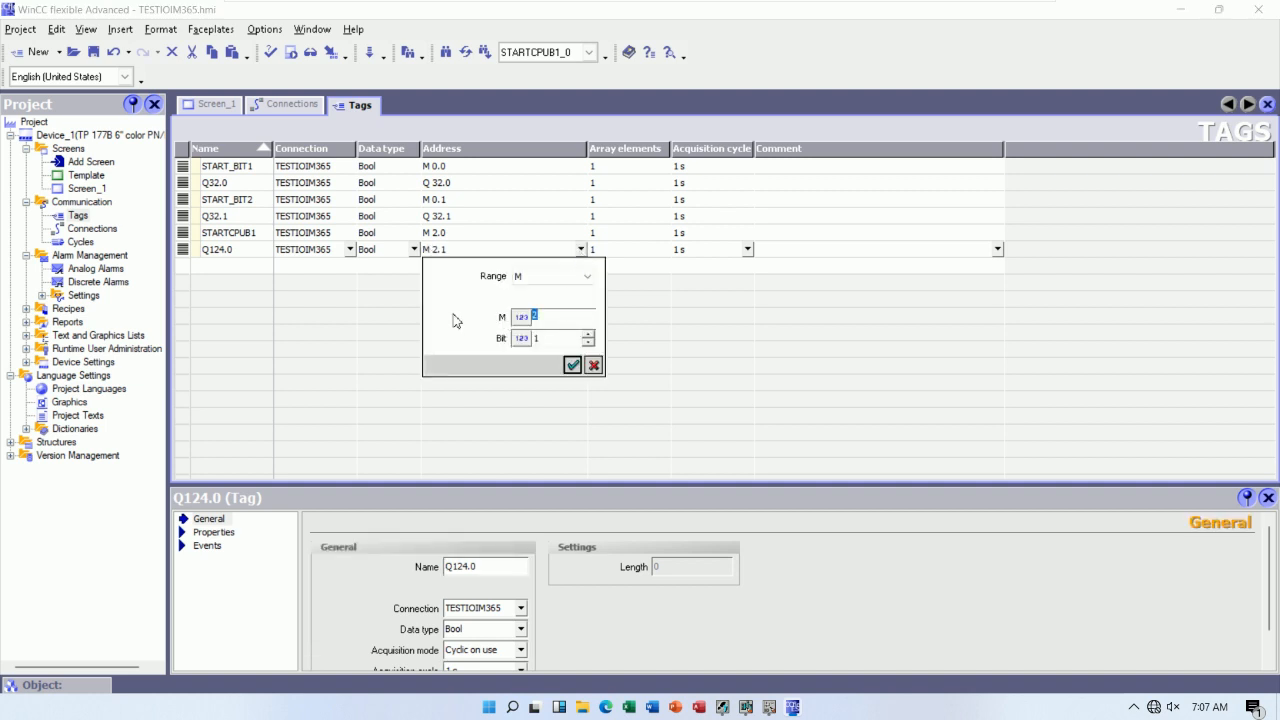
pyautogui.write('124.0')
pyautogui.click(572, 365)
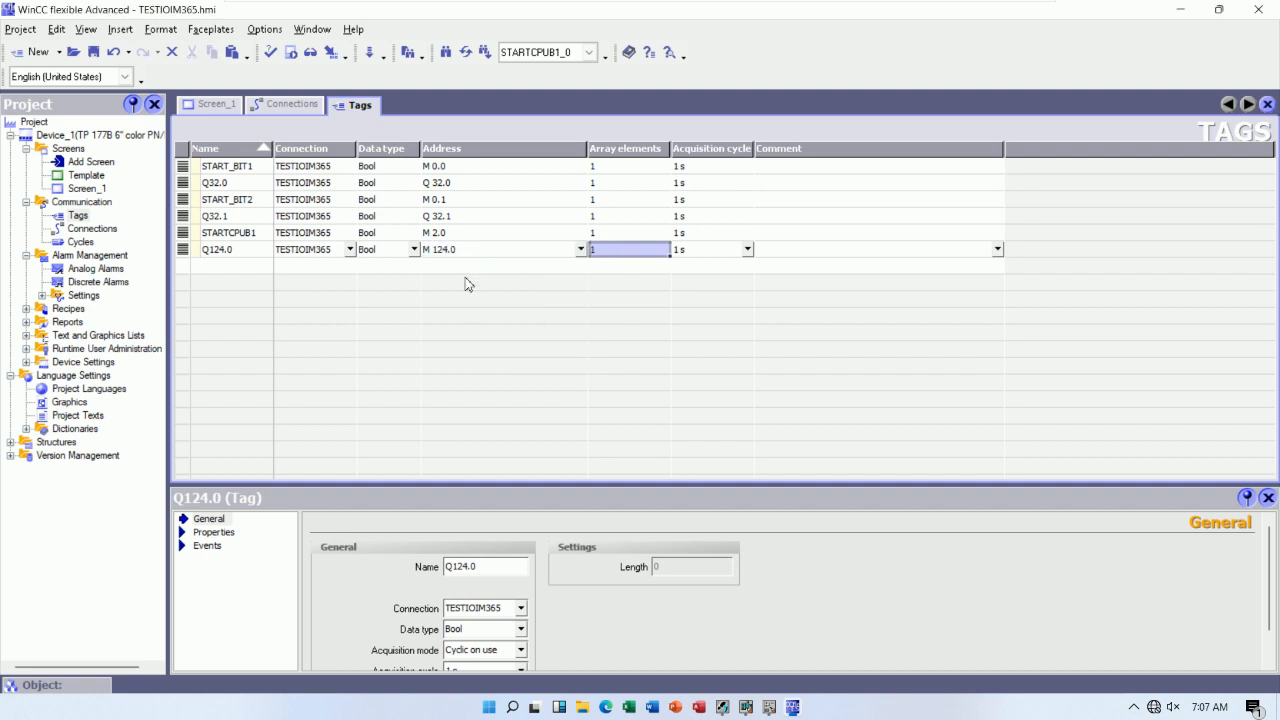
# On Screen_1, duplicate the STARTBIT1 button just beside the original and change the copy's text to STARTBIT2.
pyautogui.click(213, 105)
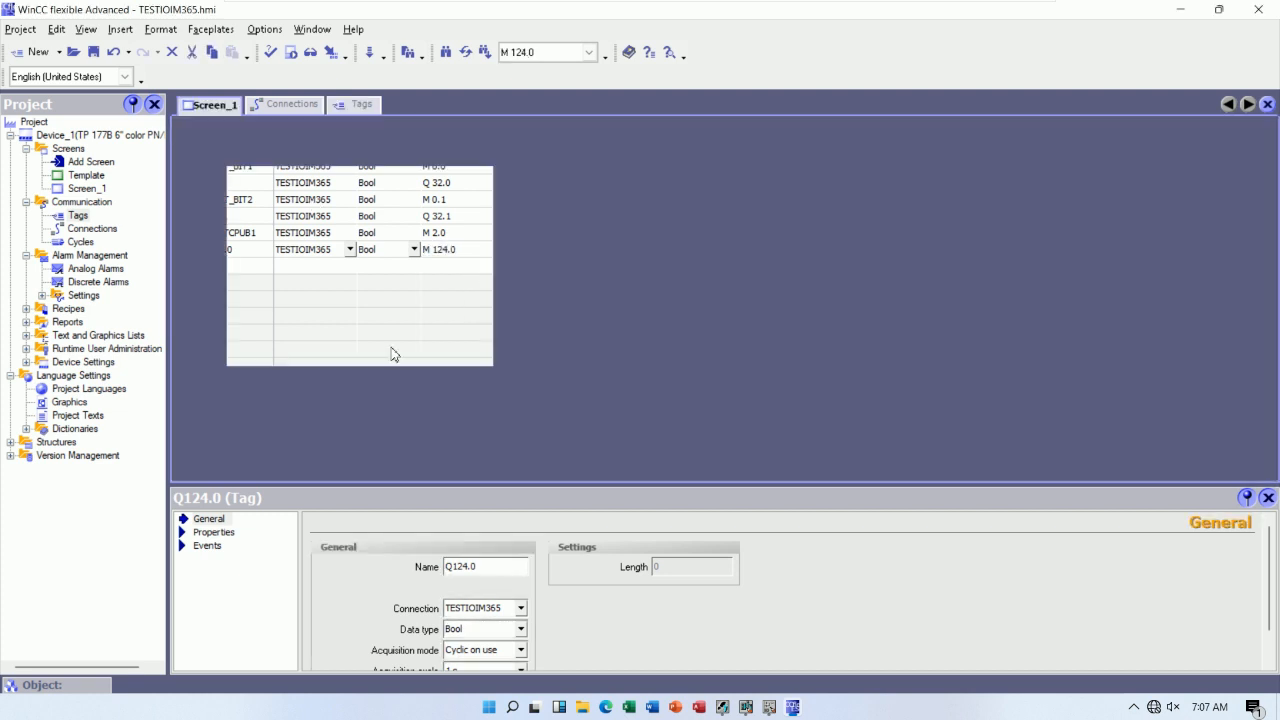
pyautogui.click(285, 336)
pyautogui.moveTo(285, 336); pyautogui.dragTo(364, 343)
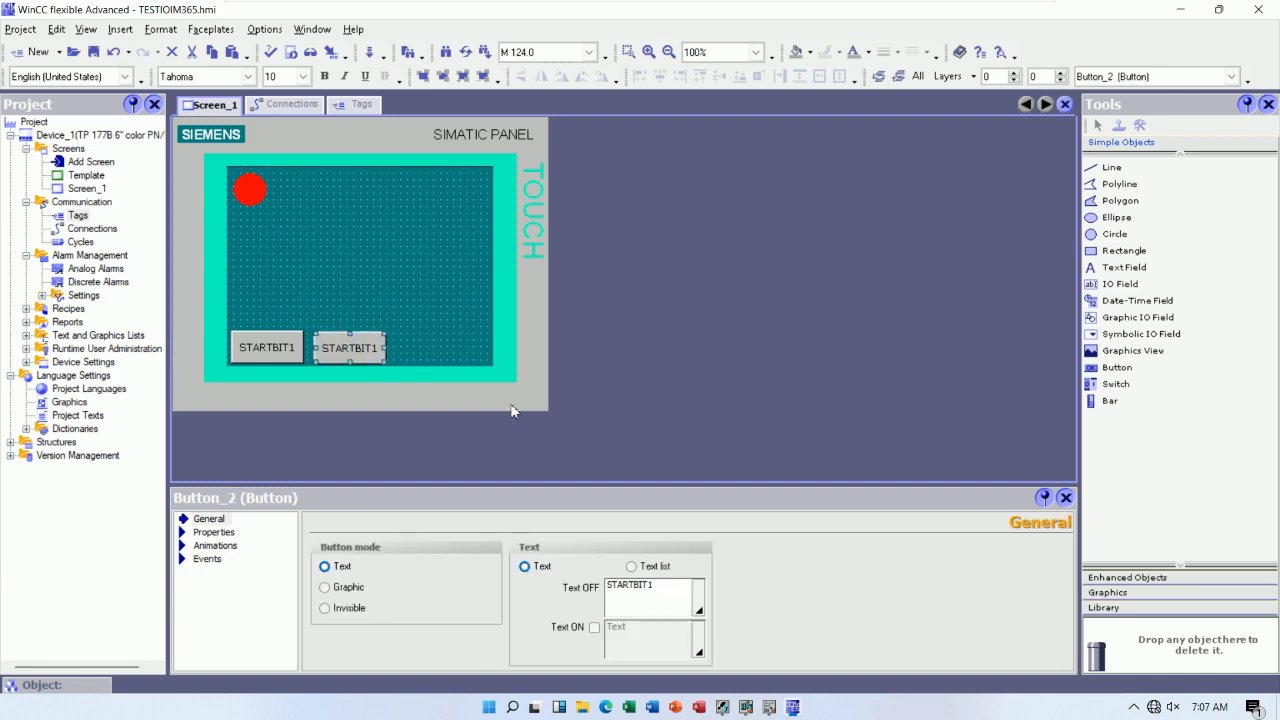
pyautogui.click(676, 597)
pyautogui.write('2')
pyautogui.click(329, 290)
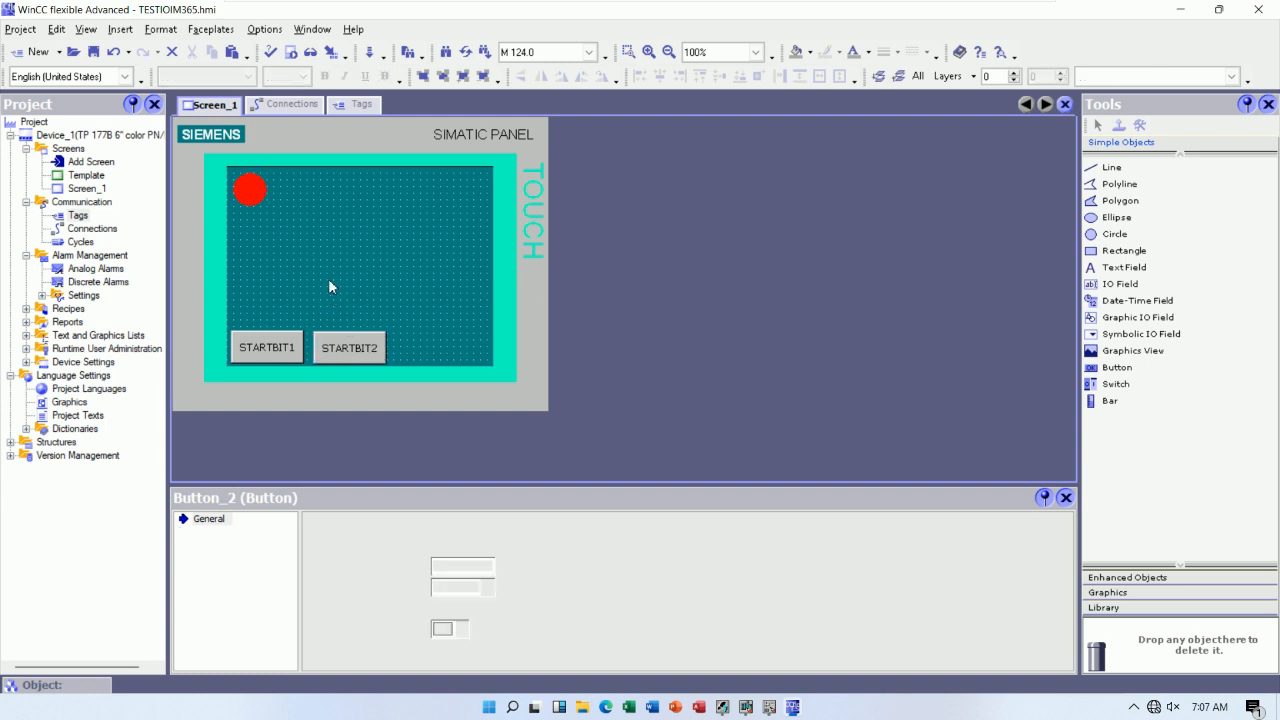
# Copy the red circle to above the STARTBIT2 button, and duplicate that button near the screen's right edge with the text STARTBIT3.
pyautogui.moveTo(265, 200); pyautogui.dragTo(360, 204)
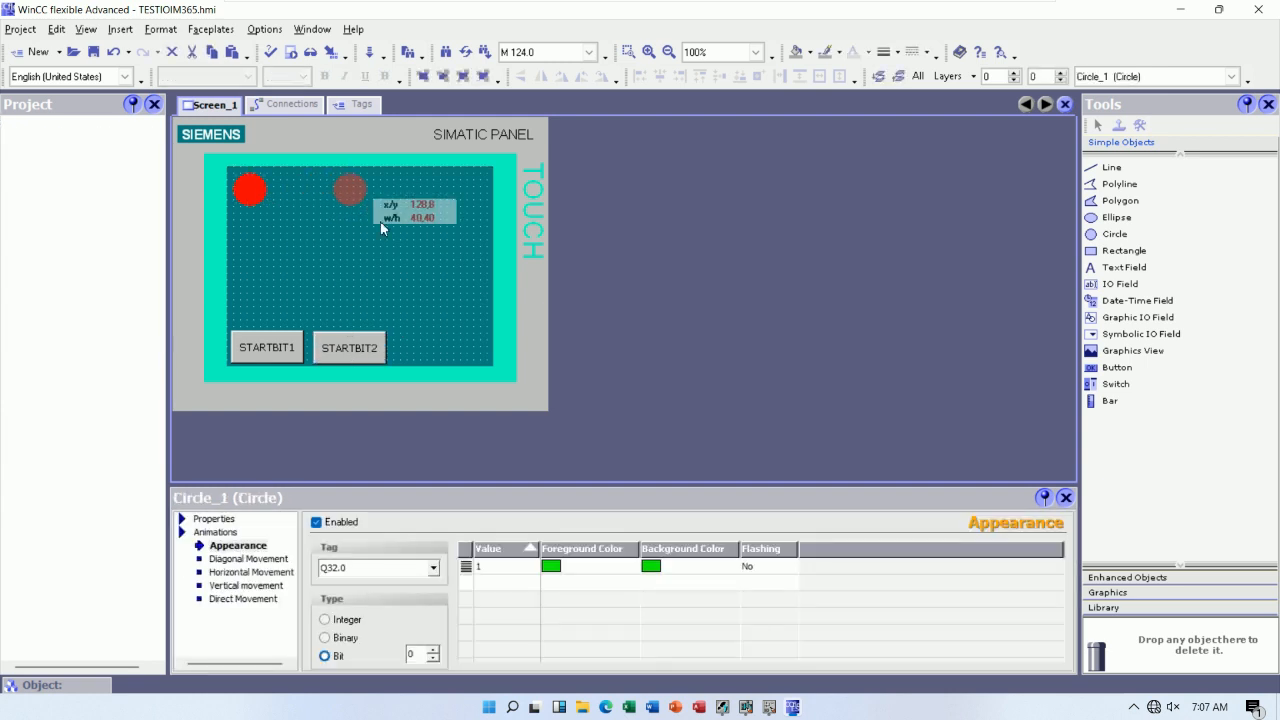
pyautogui.moveTo(372, 345); pyautogui.dragTo(470, 345)
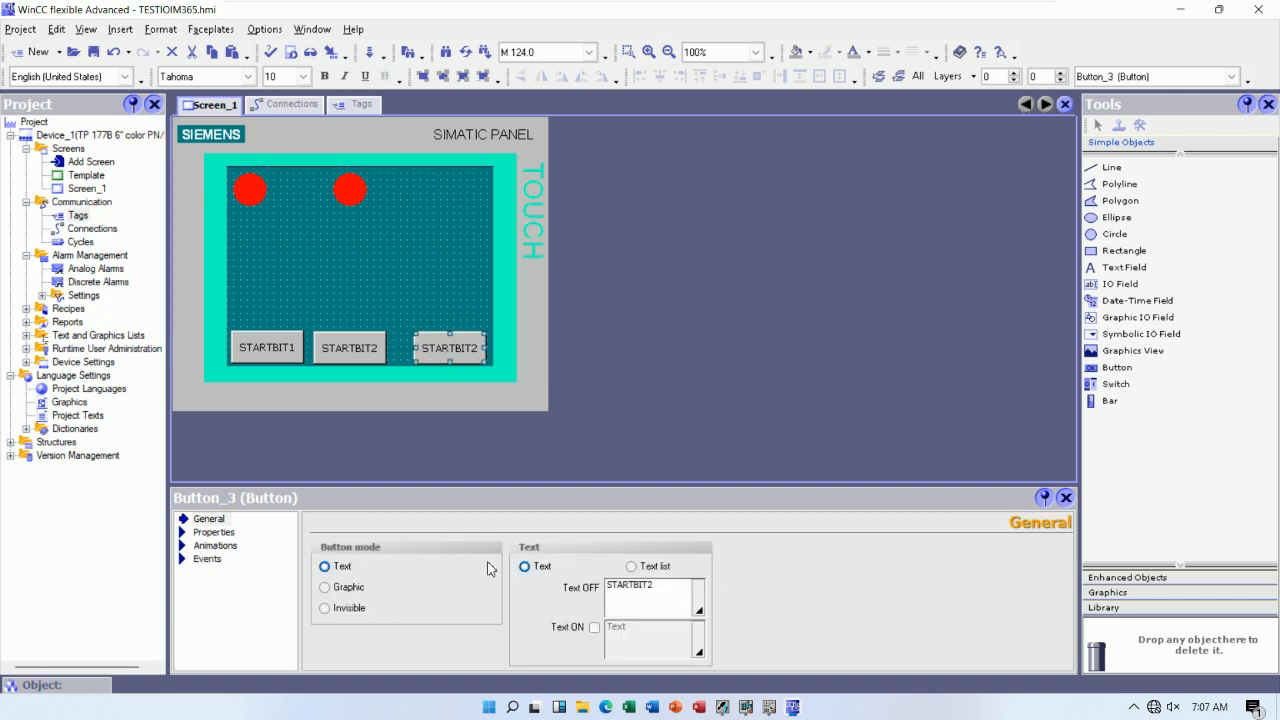
pyautogui.click(670, 594)
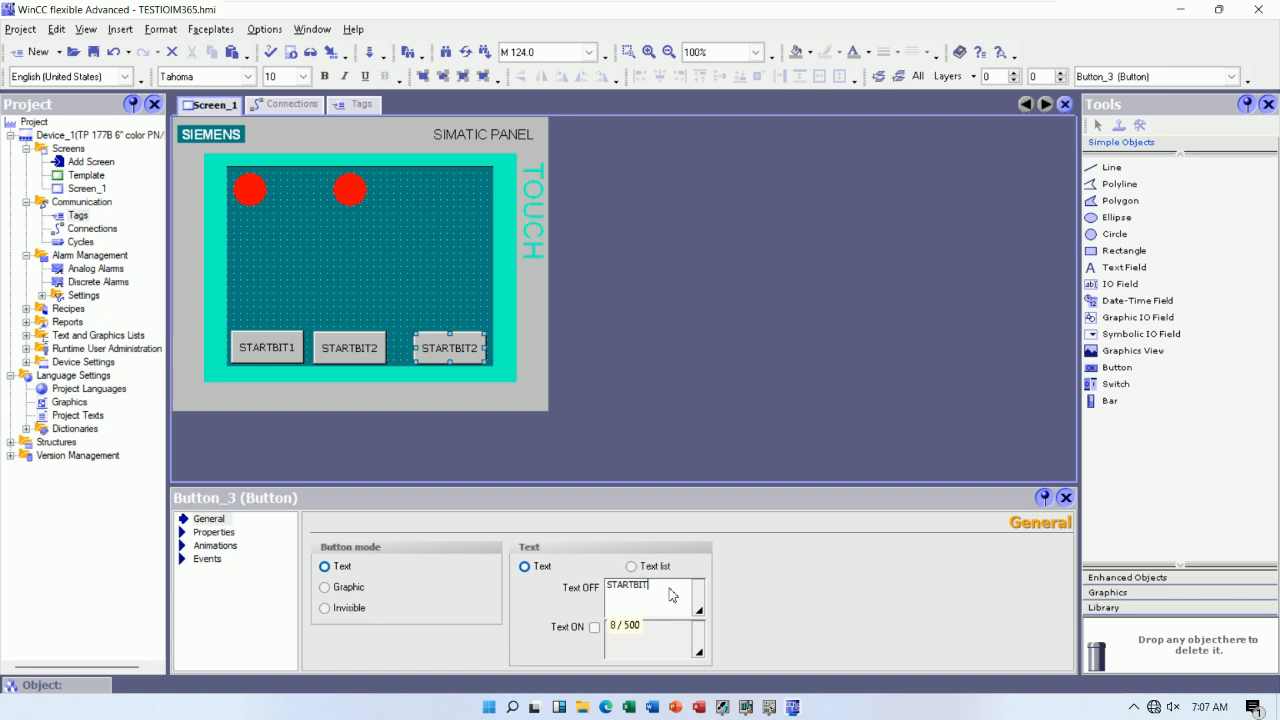
# Nudge the STARTBIT2 button to the right so it sits midway between STARTBIT1 and STARTBIT3.
pyautogui.click(369, 347)
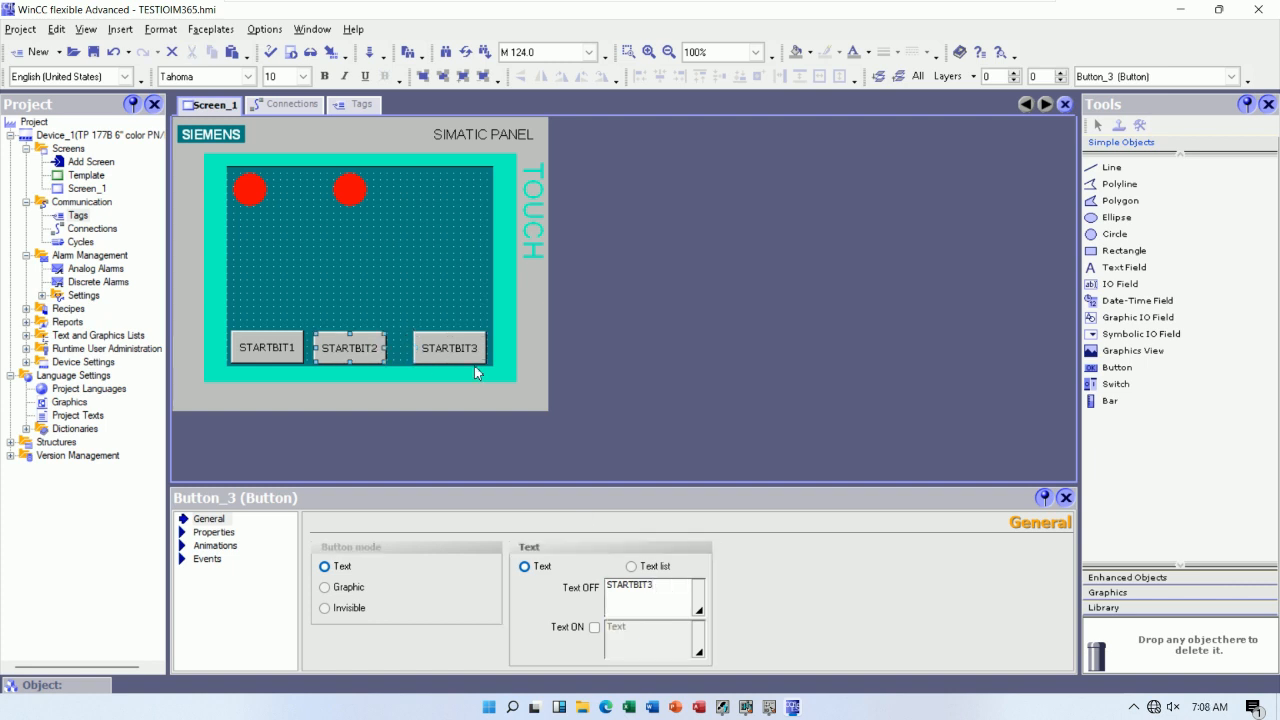
pyautogui.press('Right')
pyautogui.press('Right')
pyautogui.press('Right')
pyautogui.press('Right')
pyautogui.press('Right')
pyautogui.press('Right')
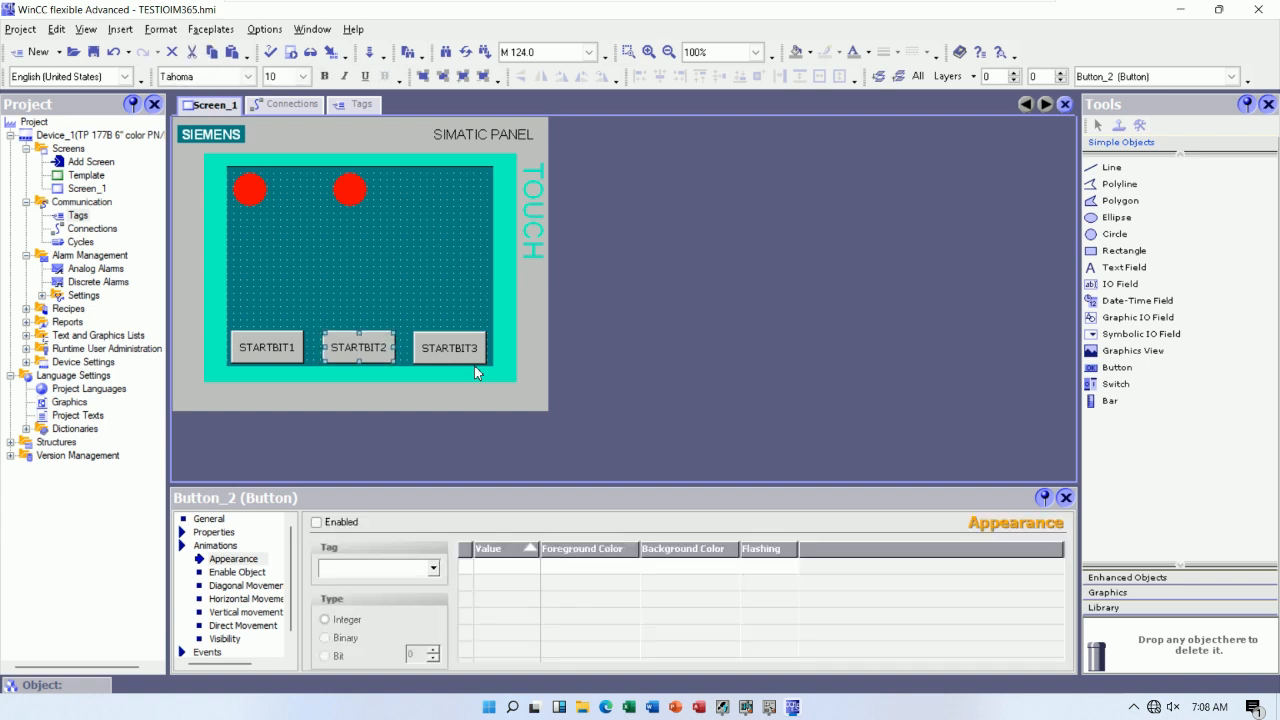
# Copy the middle red circle to above the STARTBIT3 button.
pyautogui.click(337, 267)
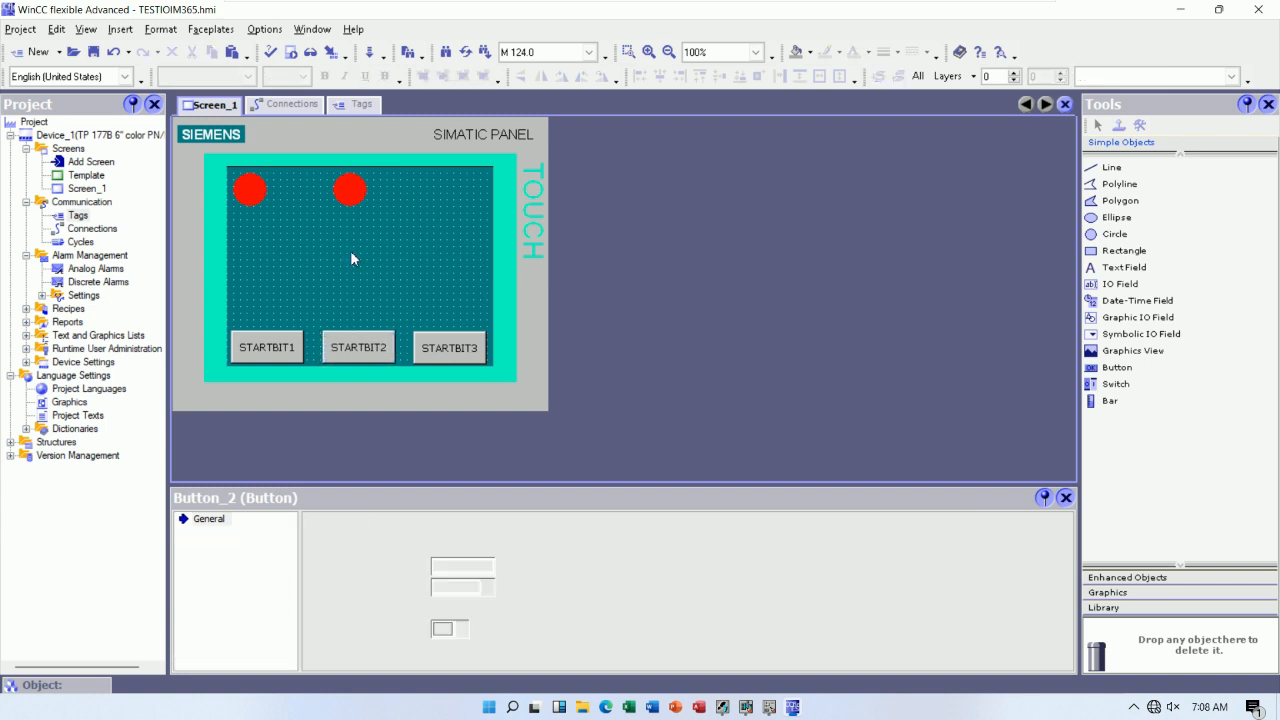
pyautogui.click(352, 196)
pyautogui.moveTo(352, 196); pyautogui.dragTo(453, 202)
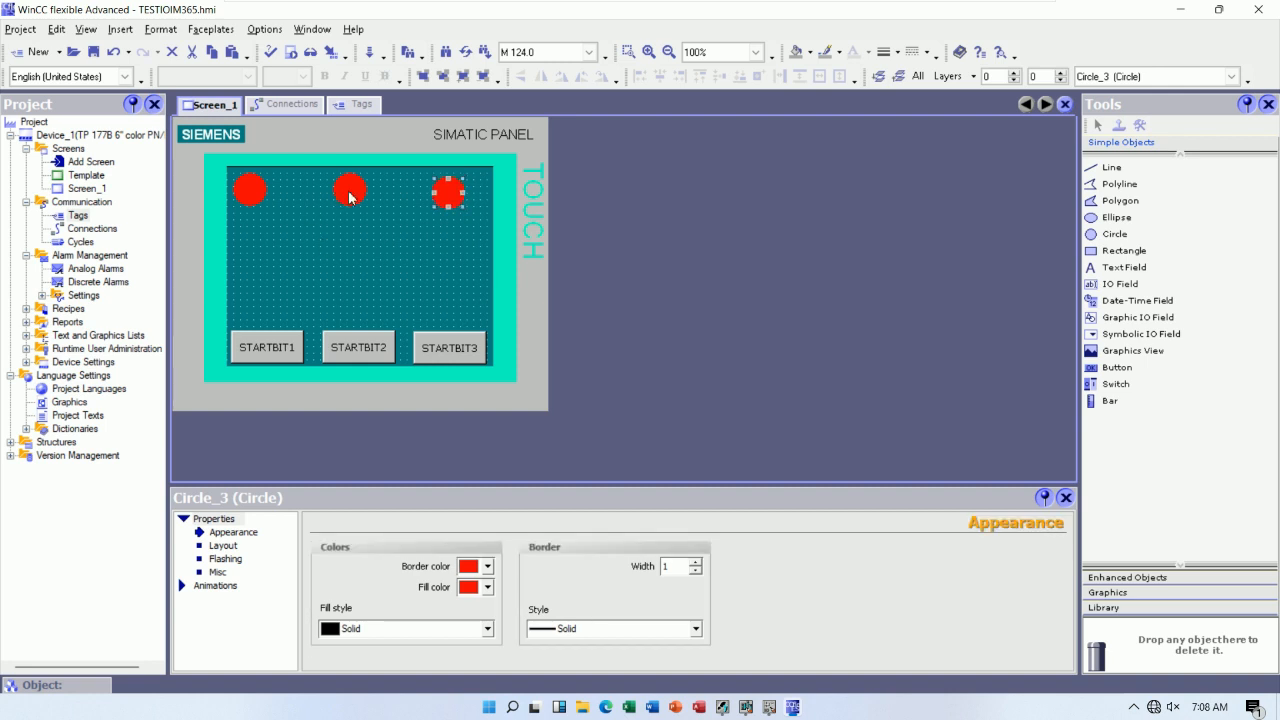
# Change the InvertBit tag in the STARTBIT2 button's Click event to START_BIT2.
pyautogui.click(357, 348)
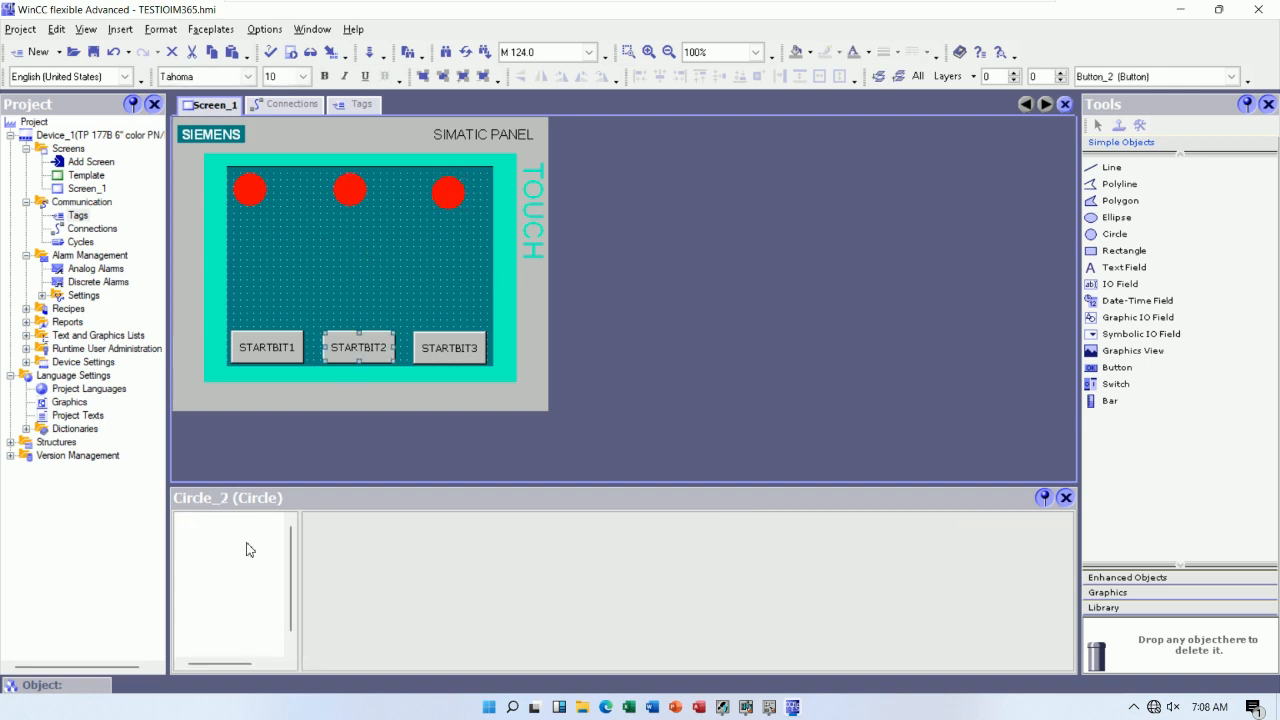
pyautogui.click(207, 653)
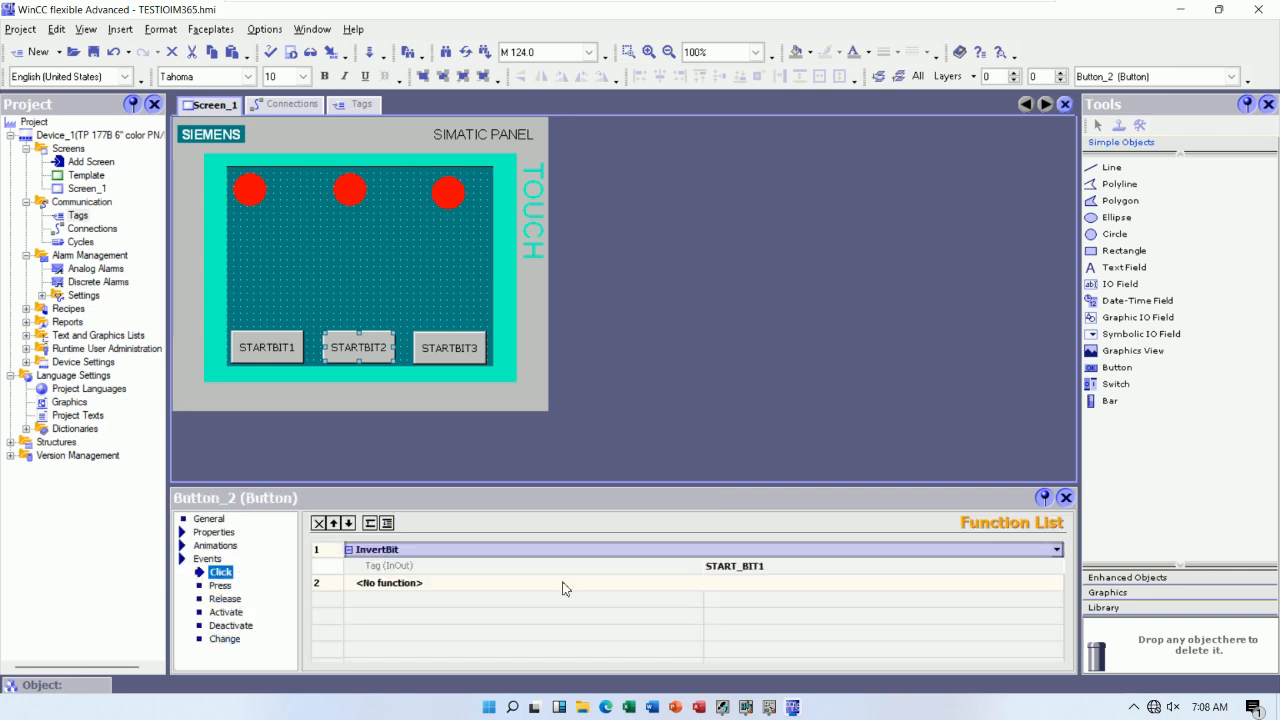
pyautogui.click(771, 575)
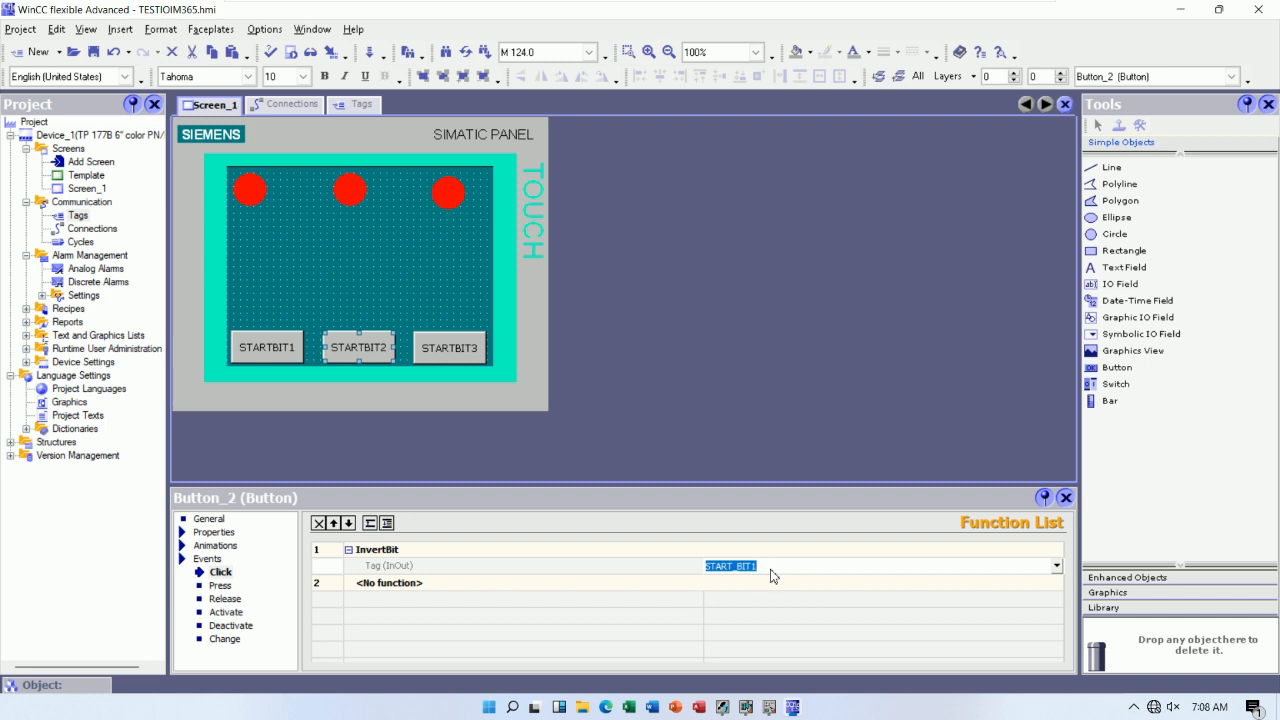
pyautogui.click(771, 575)
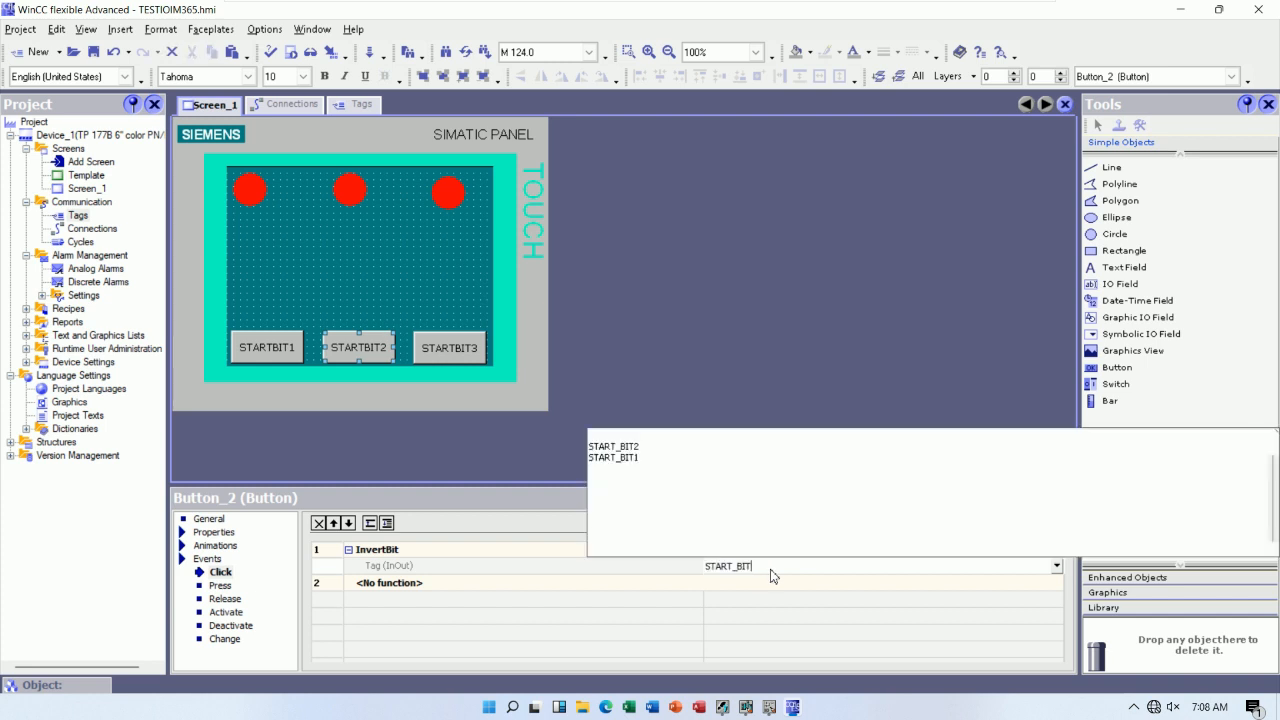
pyautogui.click(640, 455)
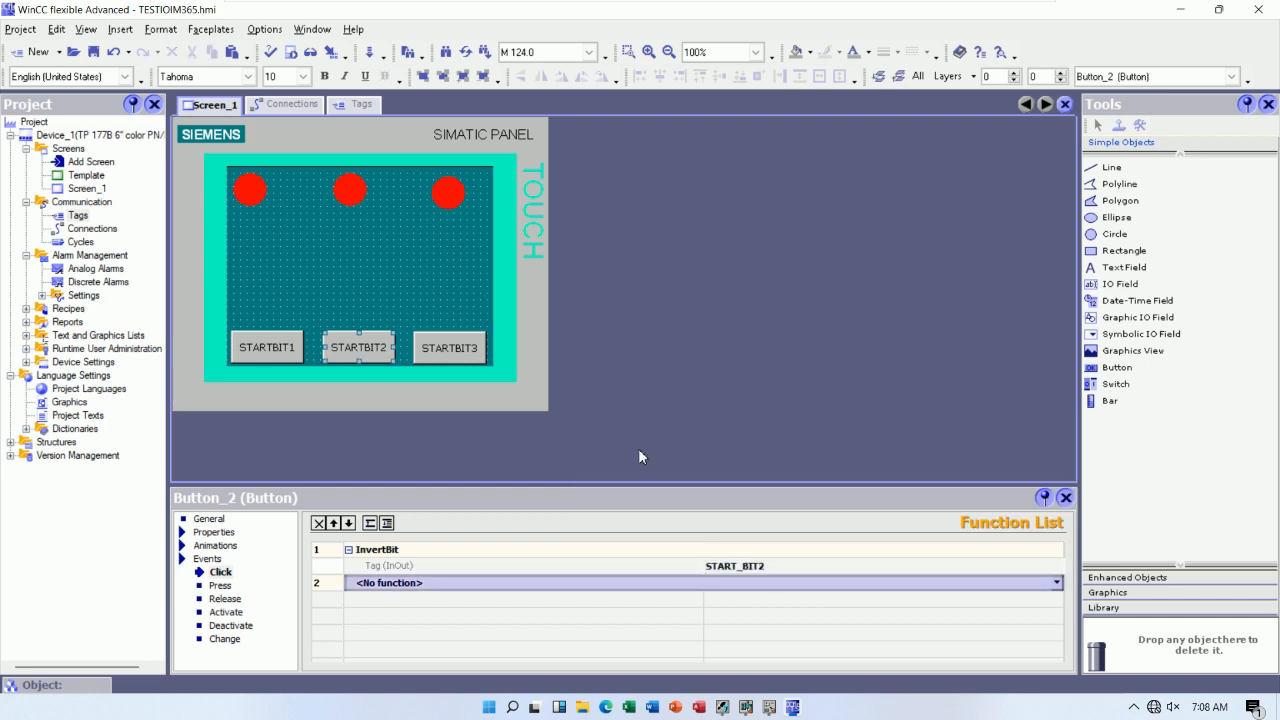
# Change the InvertBit tag in the STARTBIT3 button's Click event to STARTCPUB1.
pyautogui.click(457, 362)
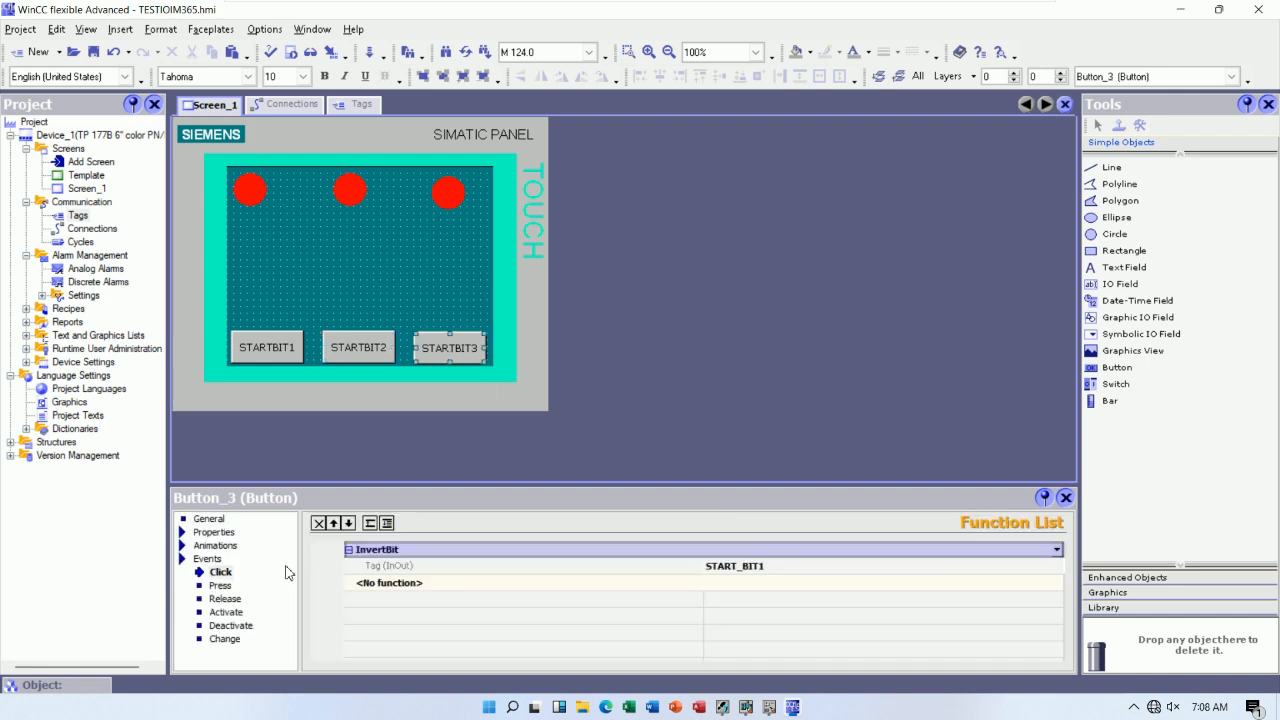
pyautogui.click(781, 578)
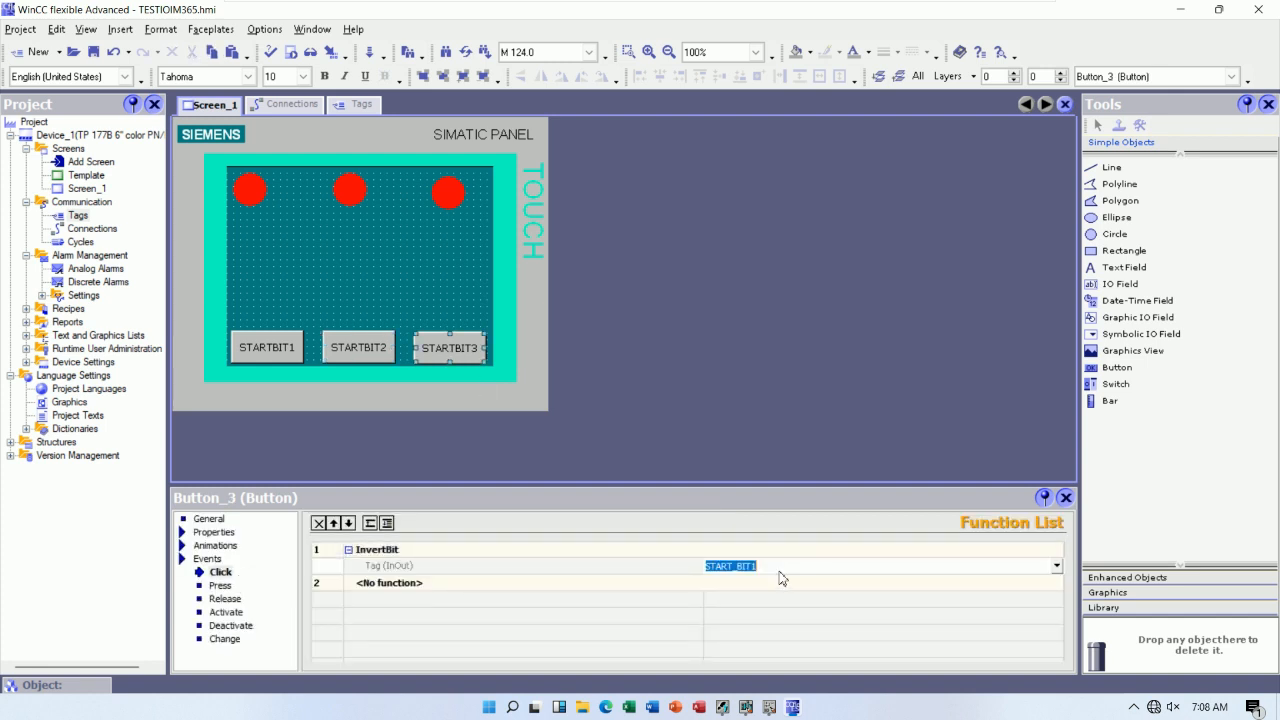
pyautogui.write('S')
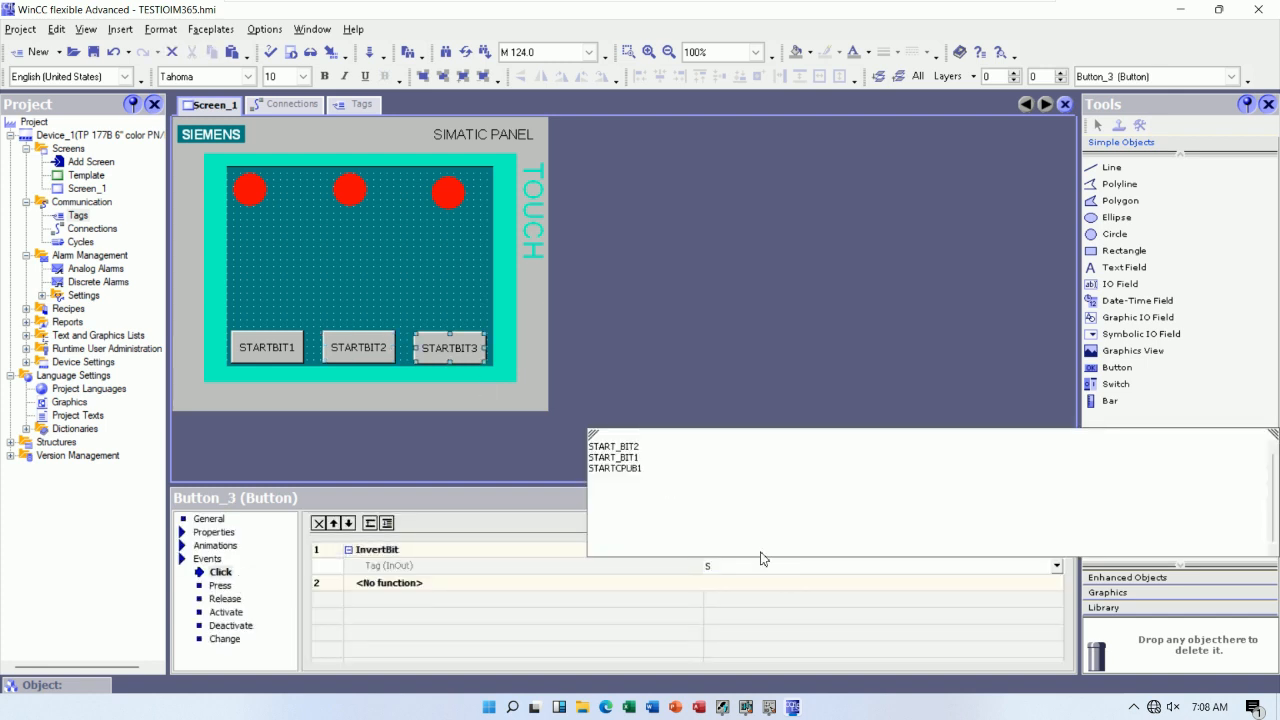
pyautogui.click(619, 469)
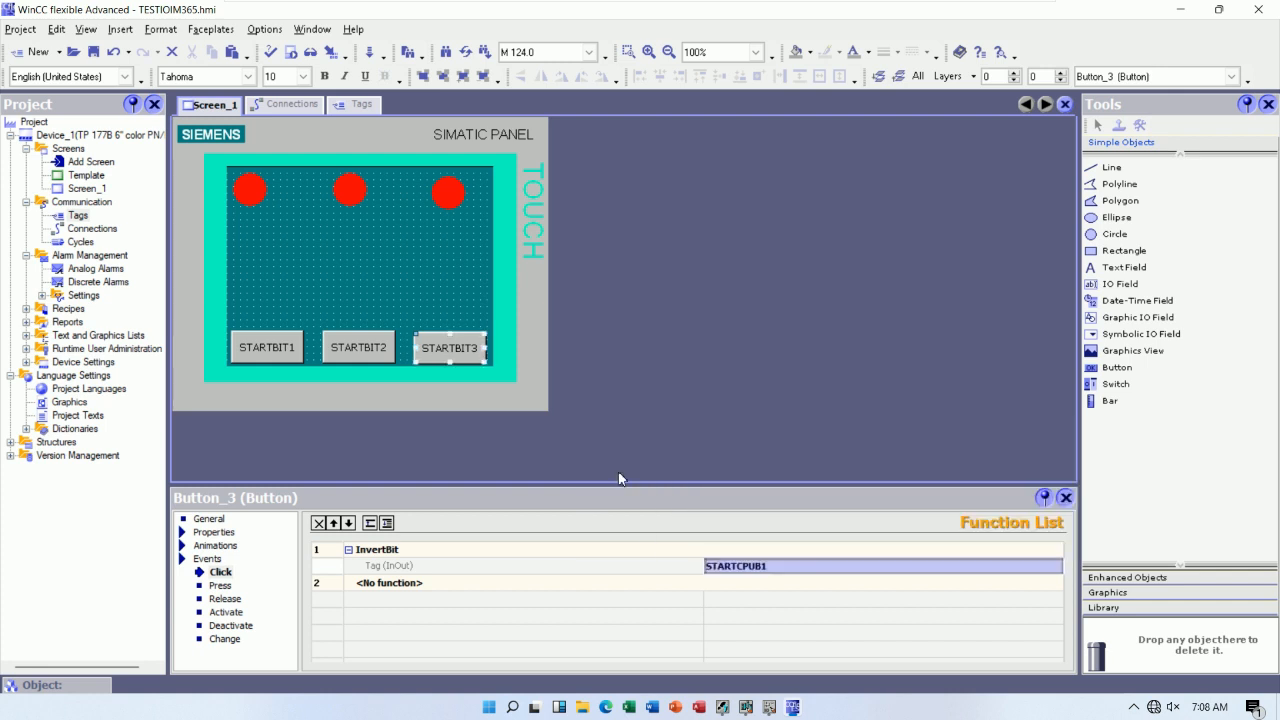
pyautogui.click(421, 275)
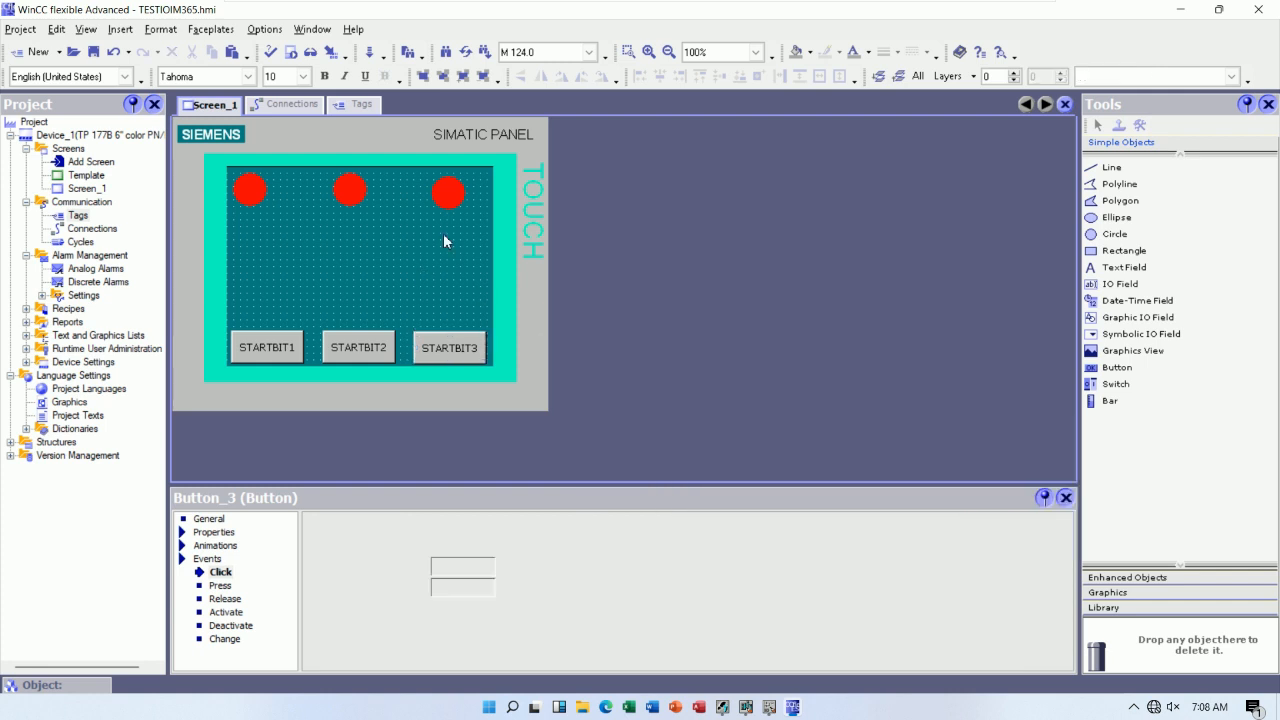
# Nudge the red circle above the STARTBIT1 button to the right until it is roughly centred over that button.
pyautogui.click(352, 198)
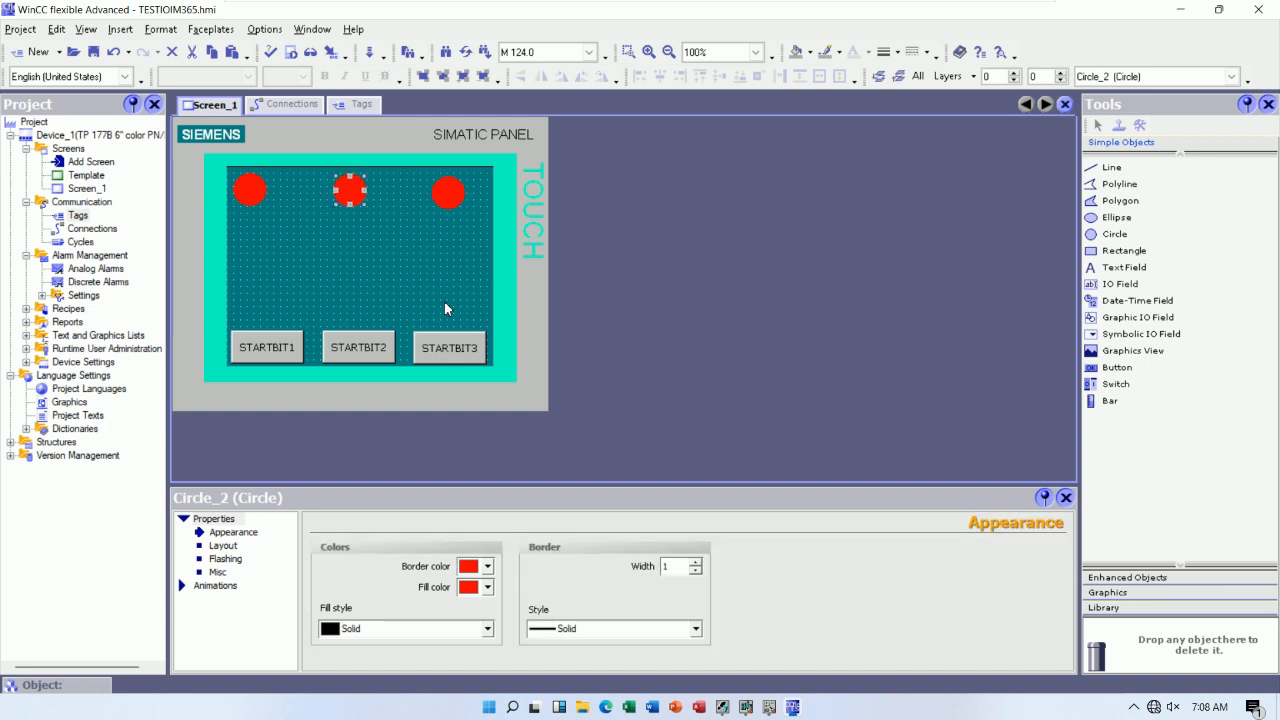
pyautogui.press('Right')
pyautogui.press('Right')
pyautogui.press('Right')
pyautogui.press('Right')
pyautogui.press('Right')
pyautogui.press('Right')
pyautogui.press('Right')
pyautogui.press('Right')
pyautogui.press('Right')
pyautogui.press('Right')
pyautogui.press('Right')
pyautogui.press('Right')
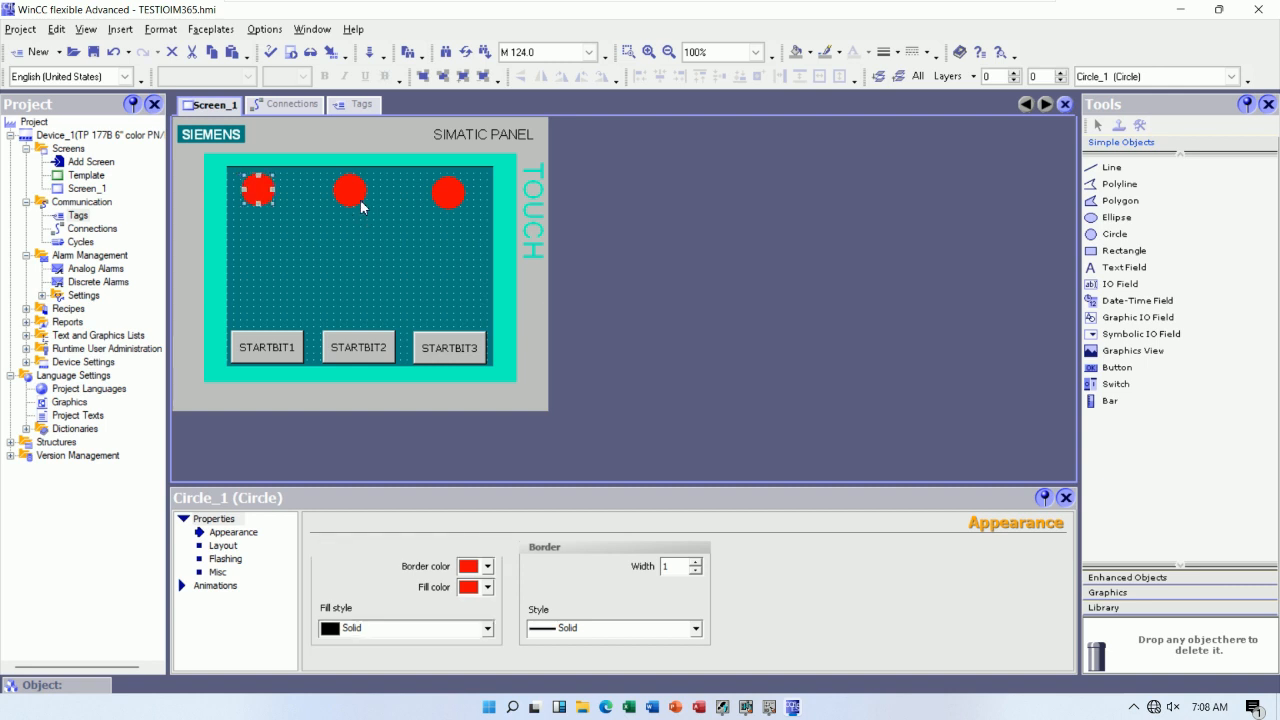
# Change the appearance animation tag of the circle above STARTBIT2 to Q32.1.
pyautogui.keyDown('shift'); pyautogui.click(352, 195); pyautogui.keyUp('shift')
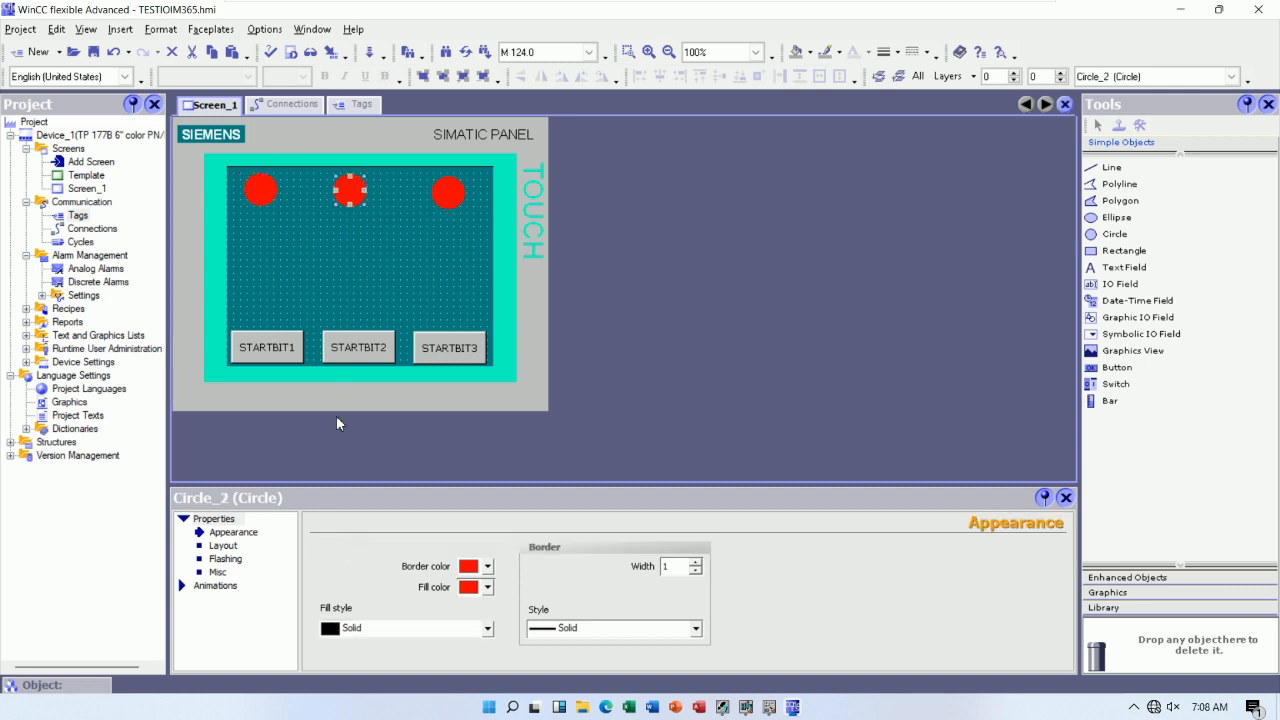
pyautogui.click(226, 588)
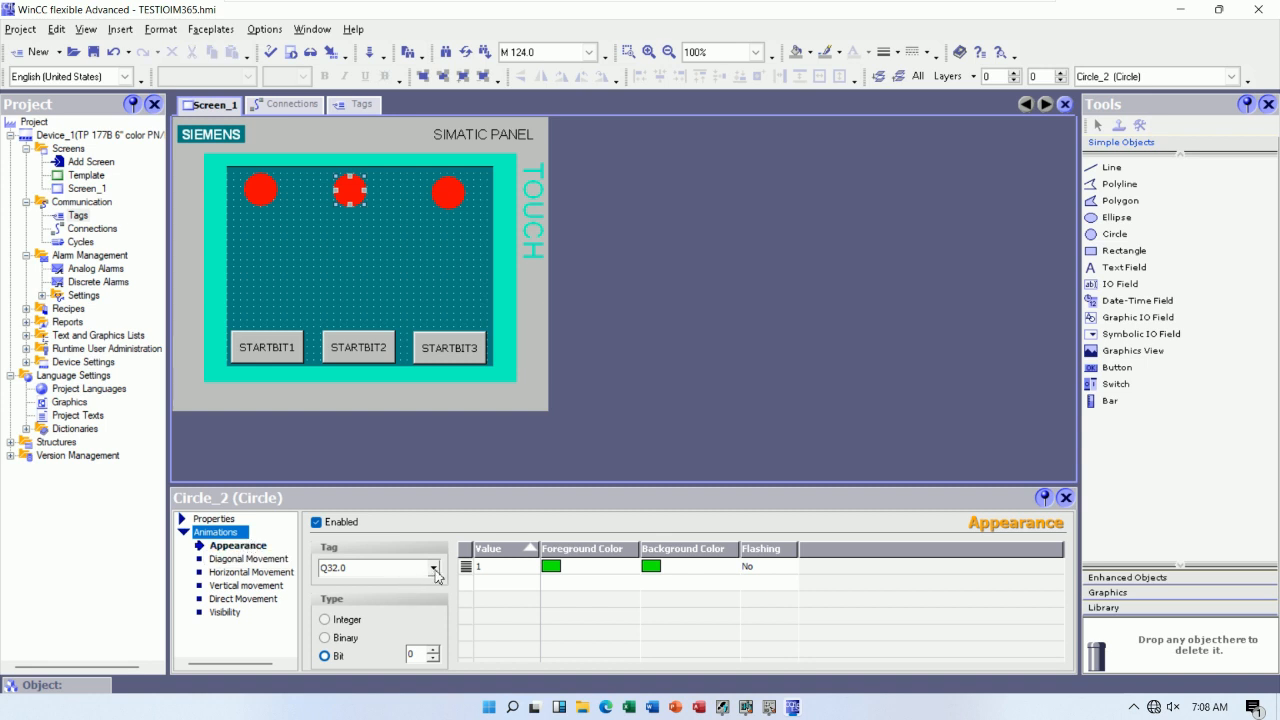
pyautogui.click(434, 568)
pyautogui.click(380, 456)
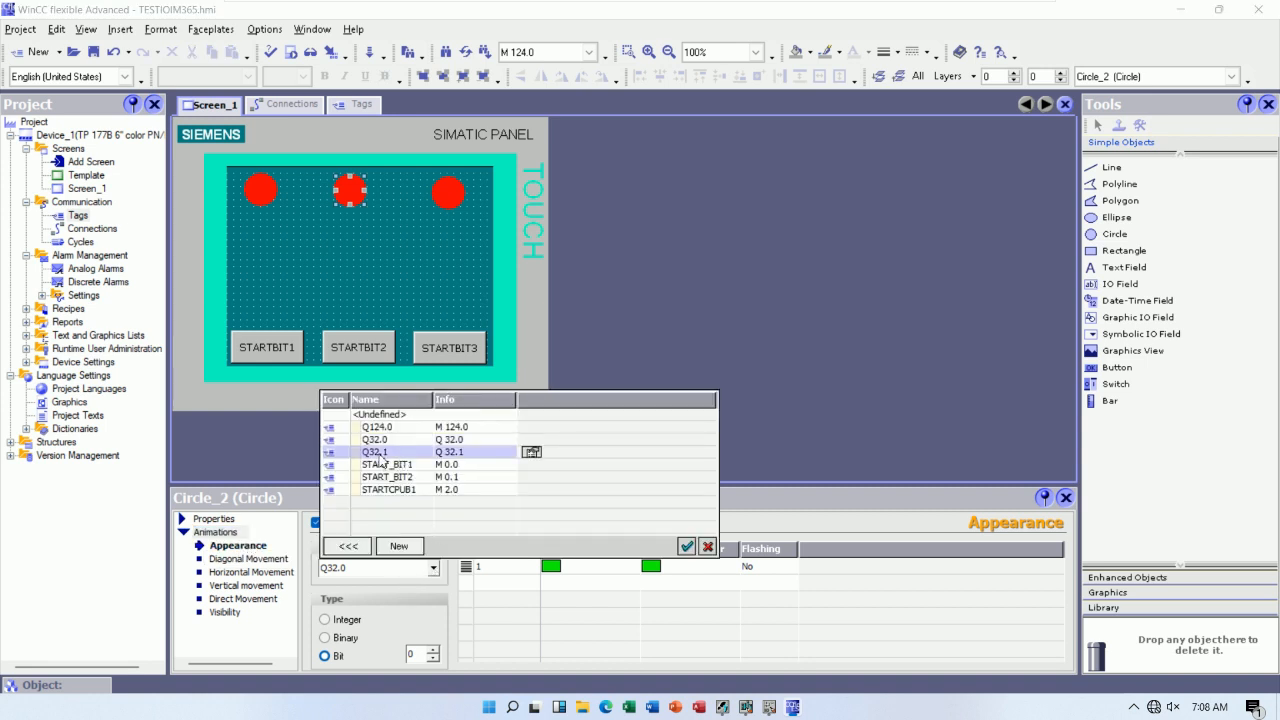
pyautogui.click(378, 453)
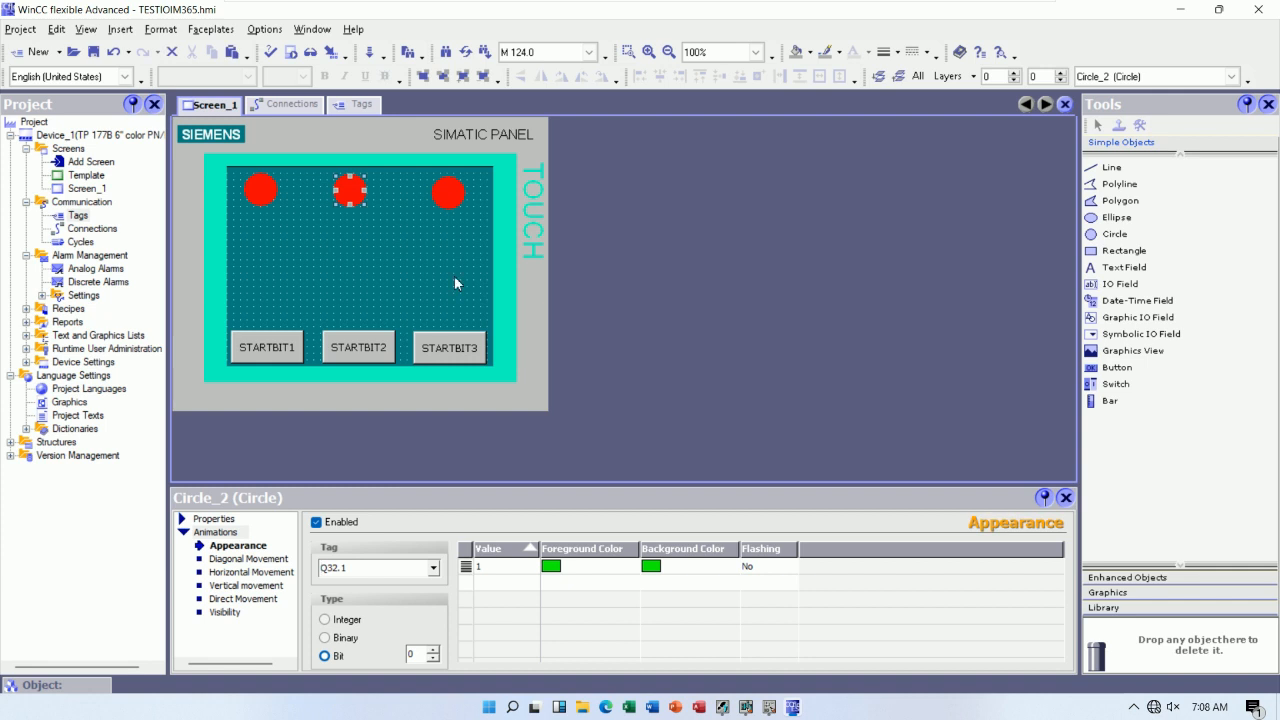
# Change the appearance animation tag of the circle above STARTBIT3 to Q124.0.
pyautogui.click(446, 205)
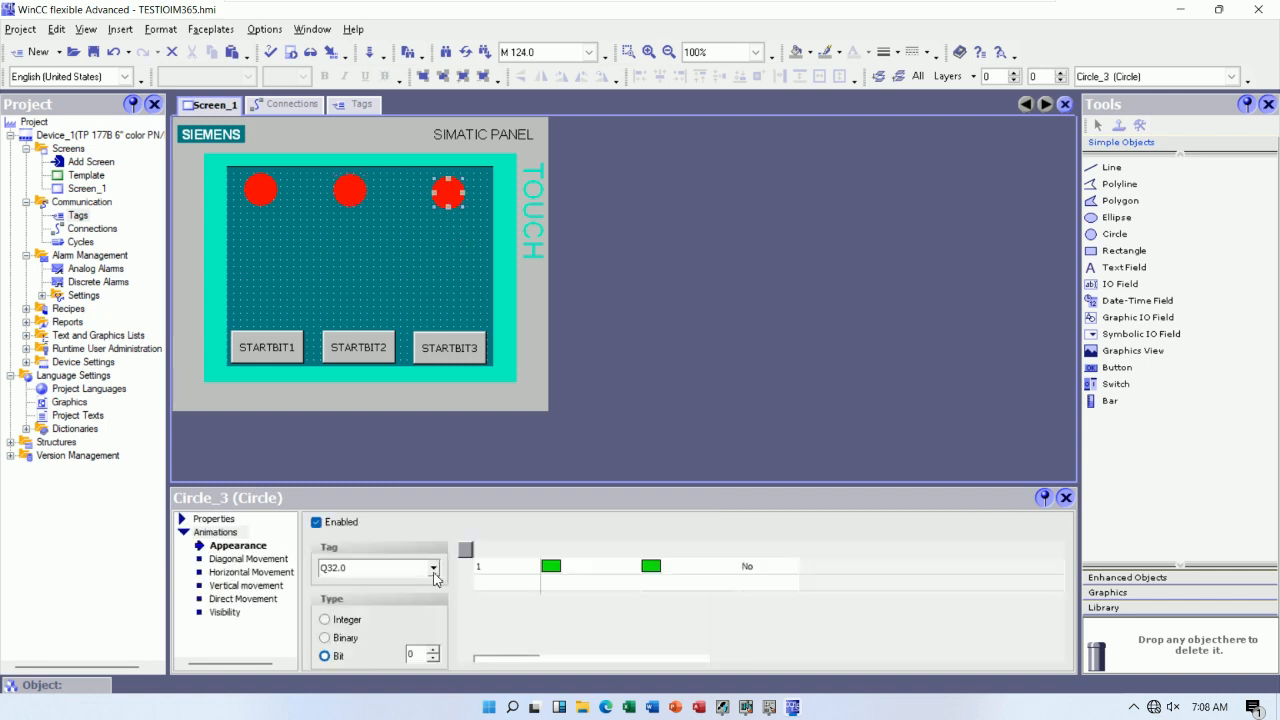
pyautogui.click(433, 569)
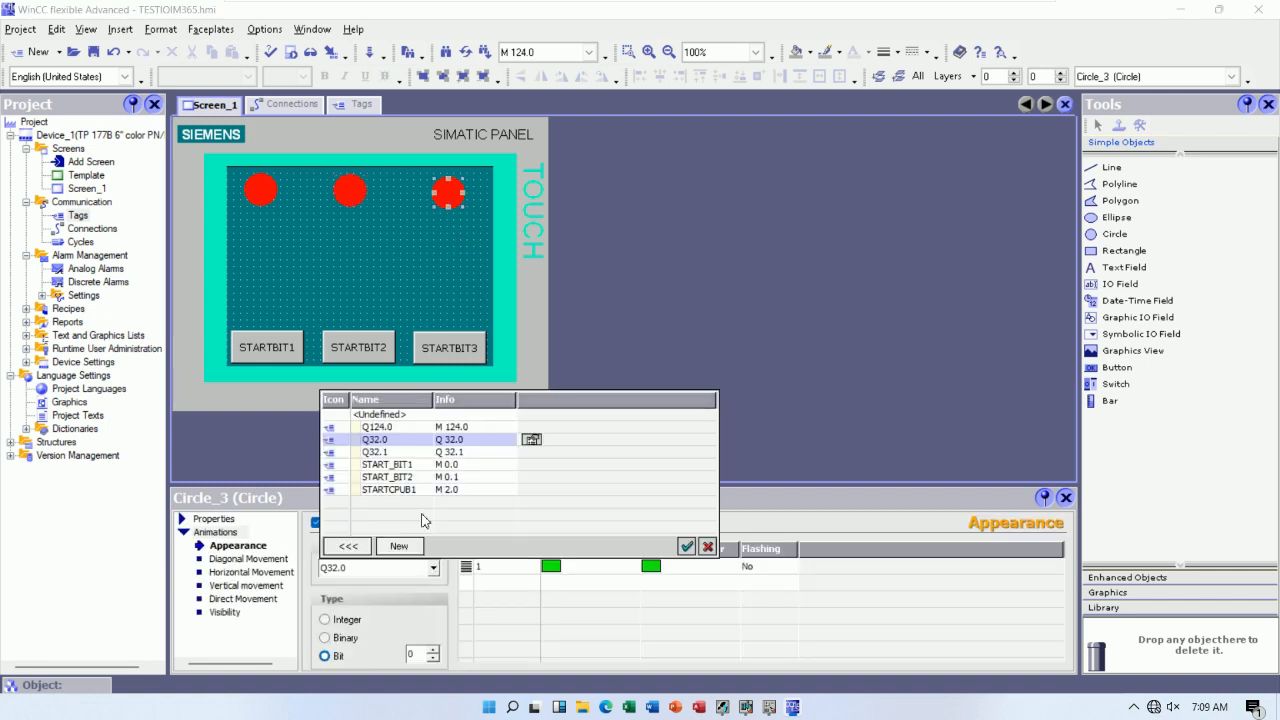
pyautogui.click(381, 428)
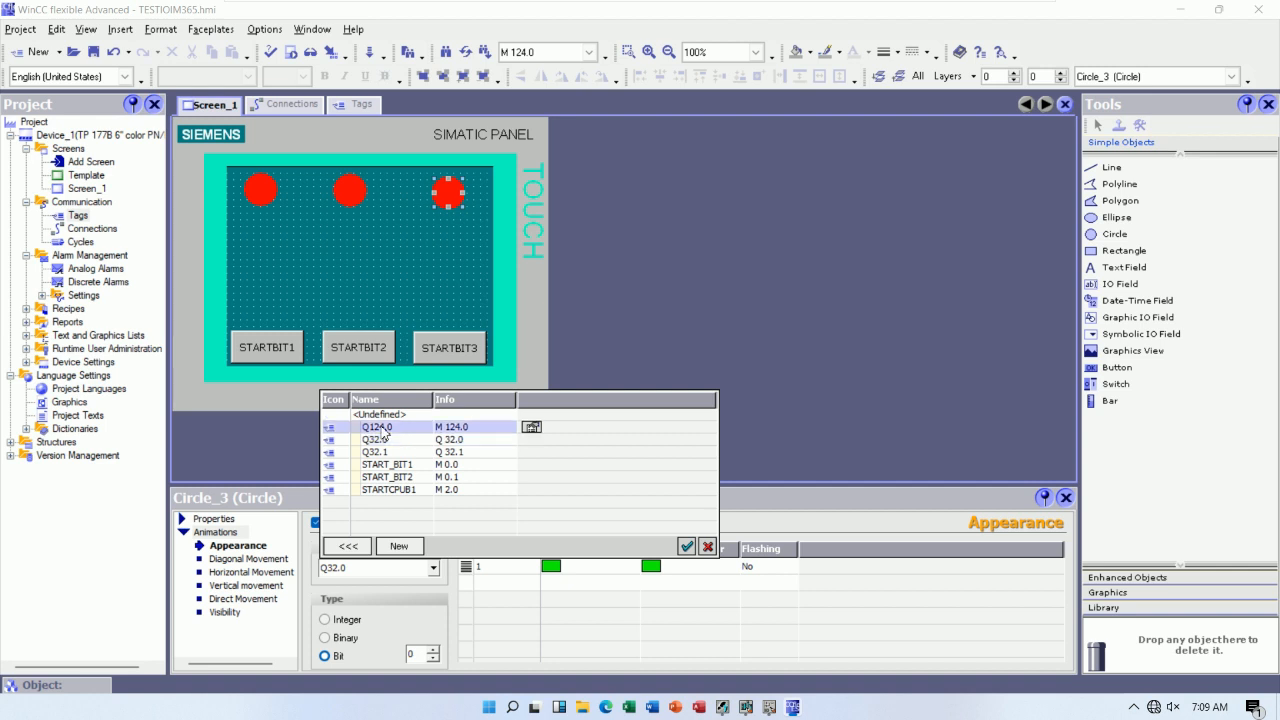
pyautogui.click(687, 546)
pyautogui.click(446, 268)
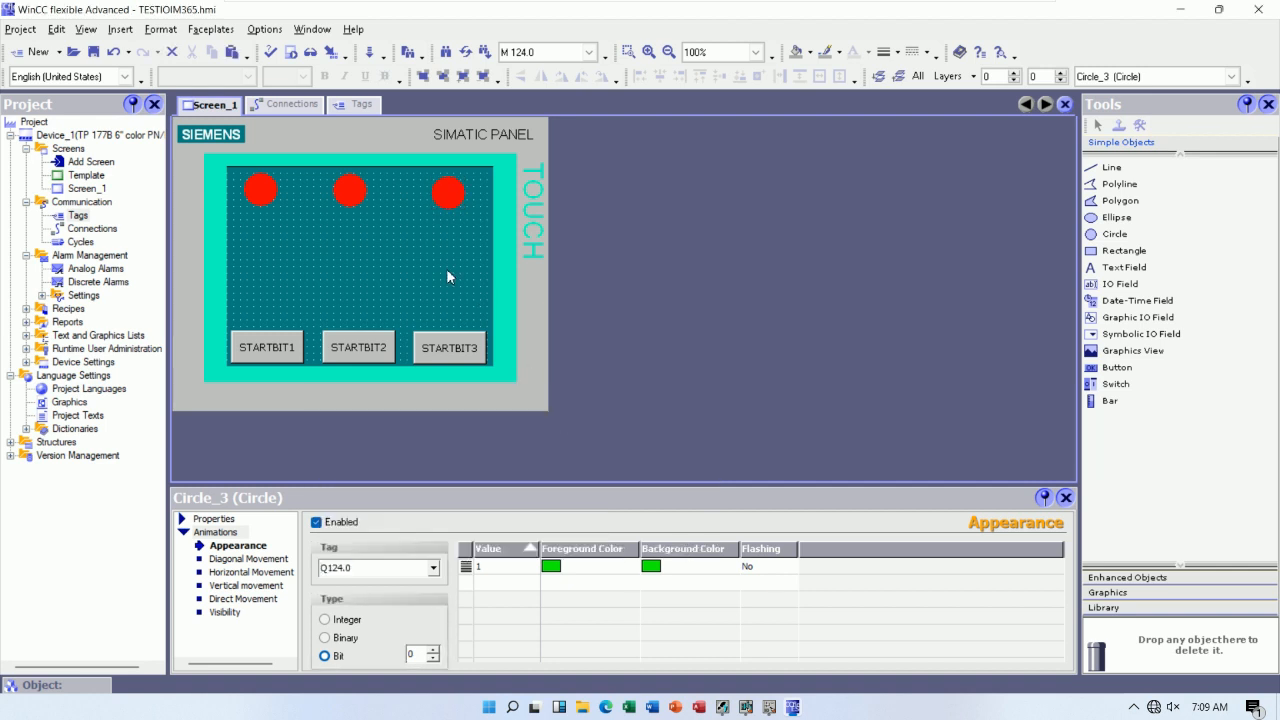
# Save the HMI project and run it in WinCC flexible Runtime beside the online OB1 ladder networks.
pyautogui.click(93, 52)
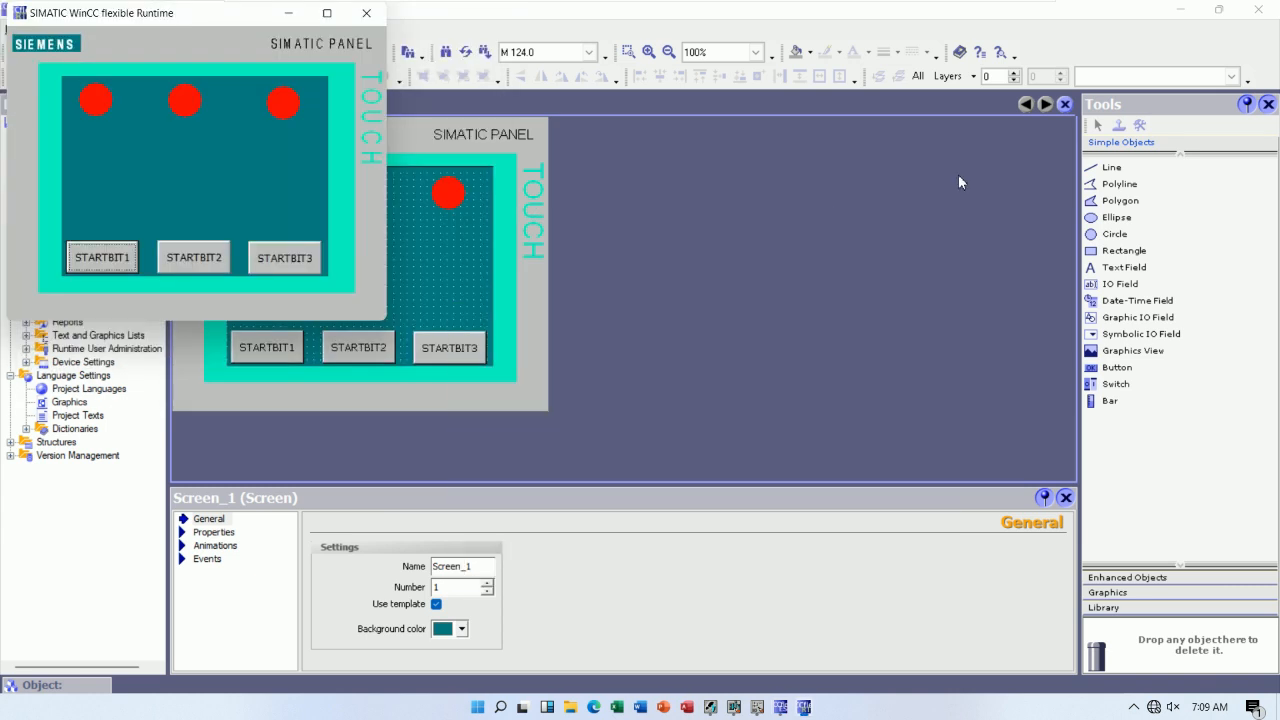
pyautogui.click(1180, 9)
pyautogui.moveTo(218, 14); pyautogui.dragTo(743, 208)
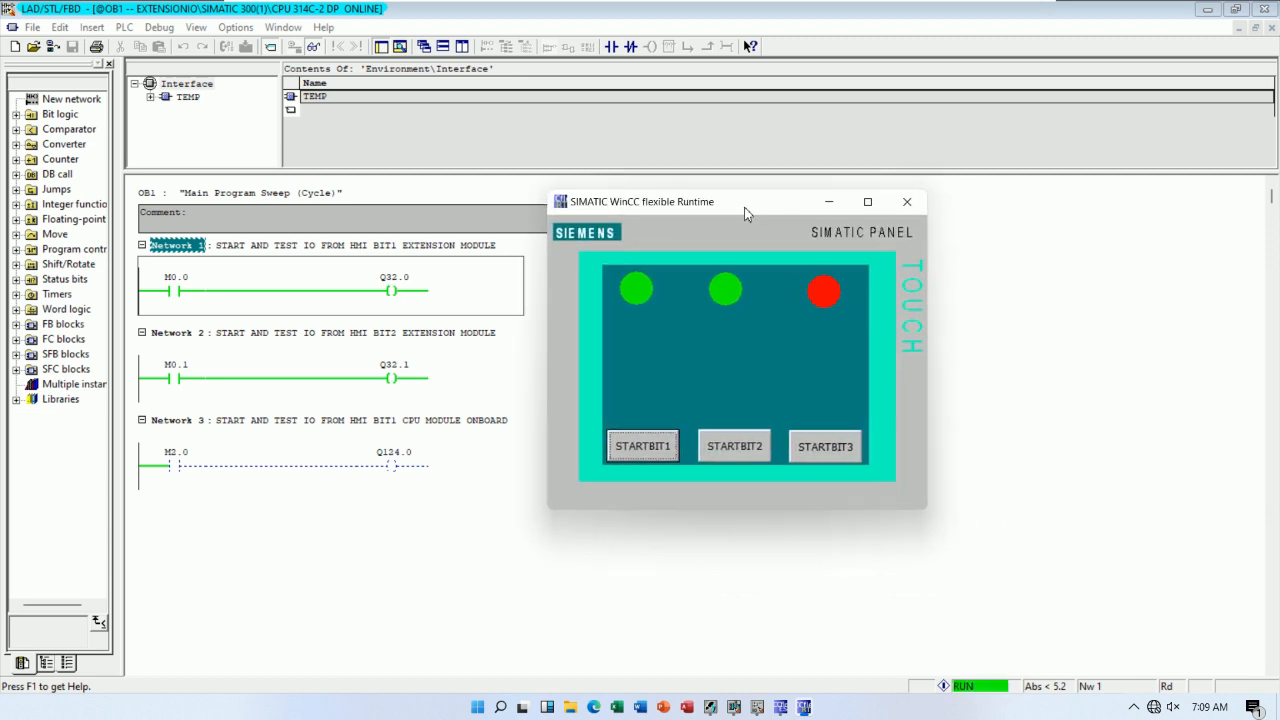
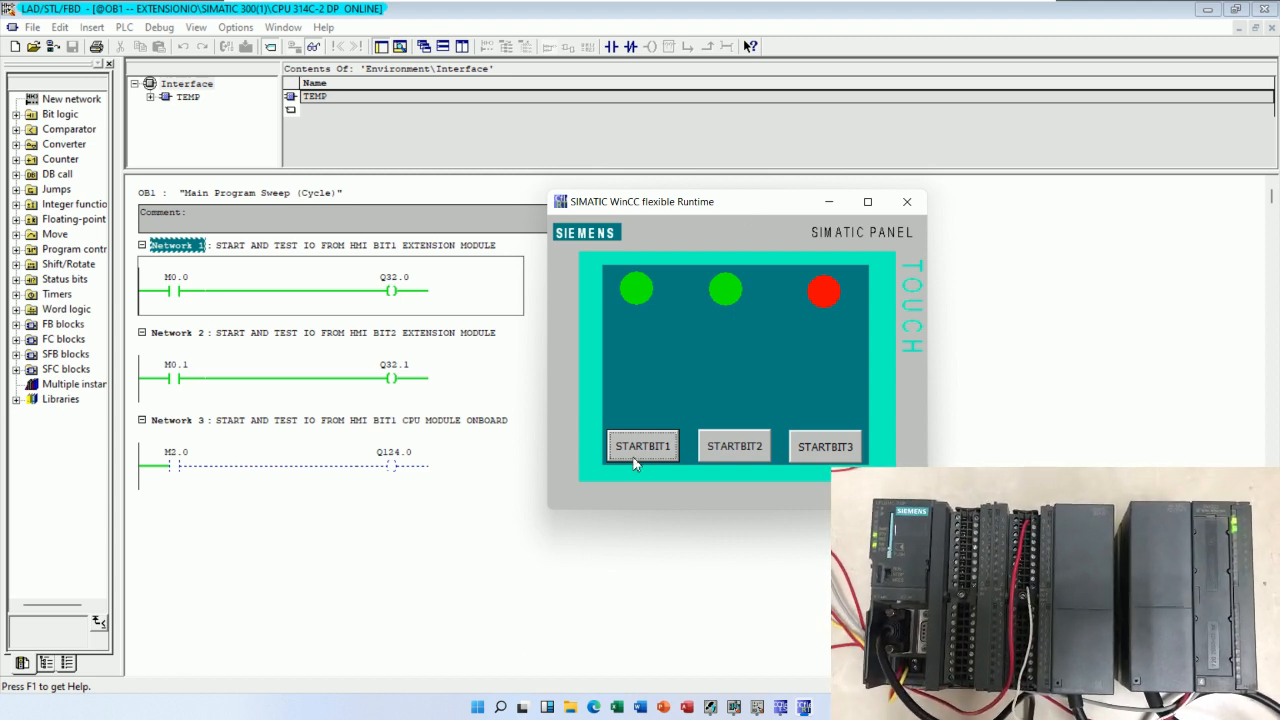
# Test the outputs by toggling STARTBIT1 and STARTBIT2 off and on again and switching STARTBIT3 on, and close the runtime.
pyautogui.click(638, 456)
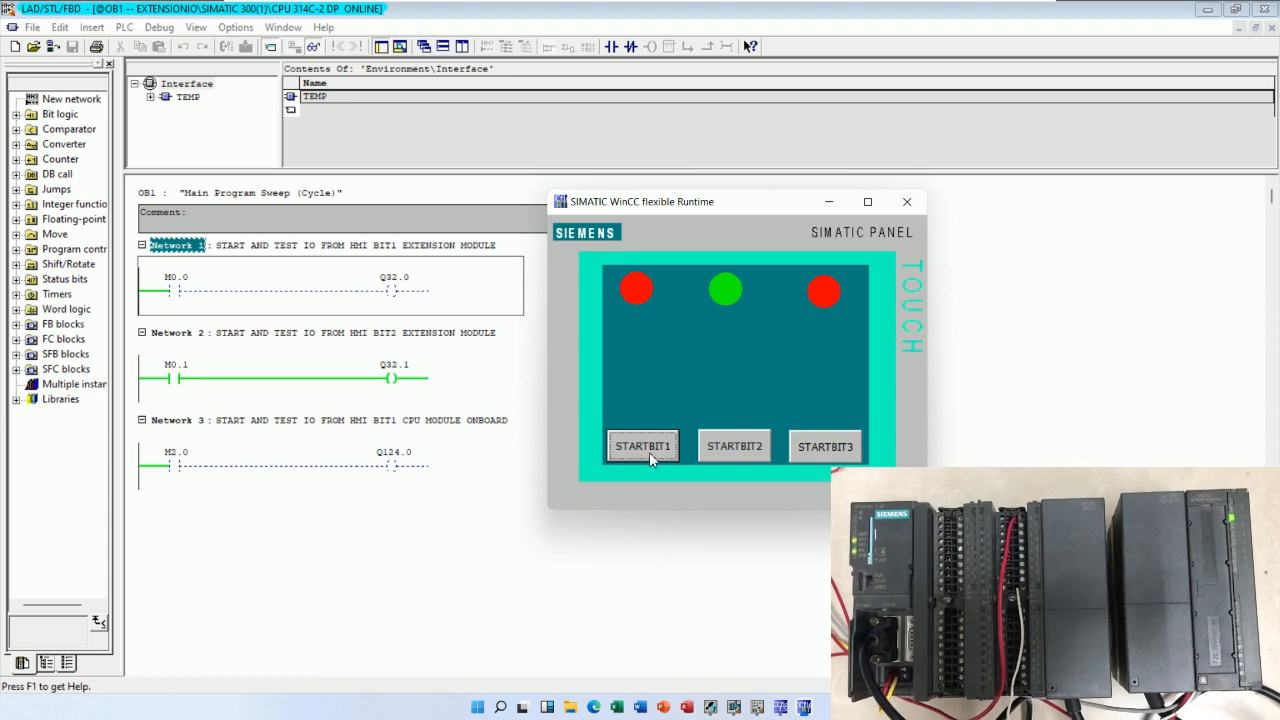
pyautogui.click(731, 455)
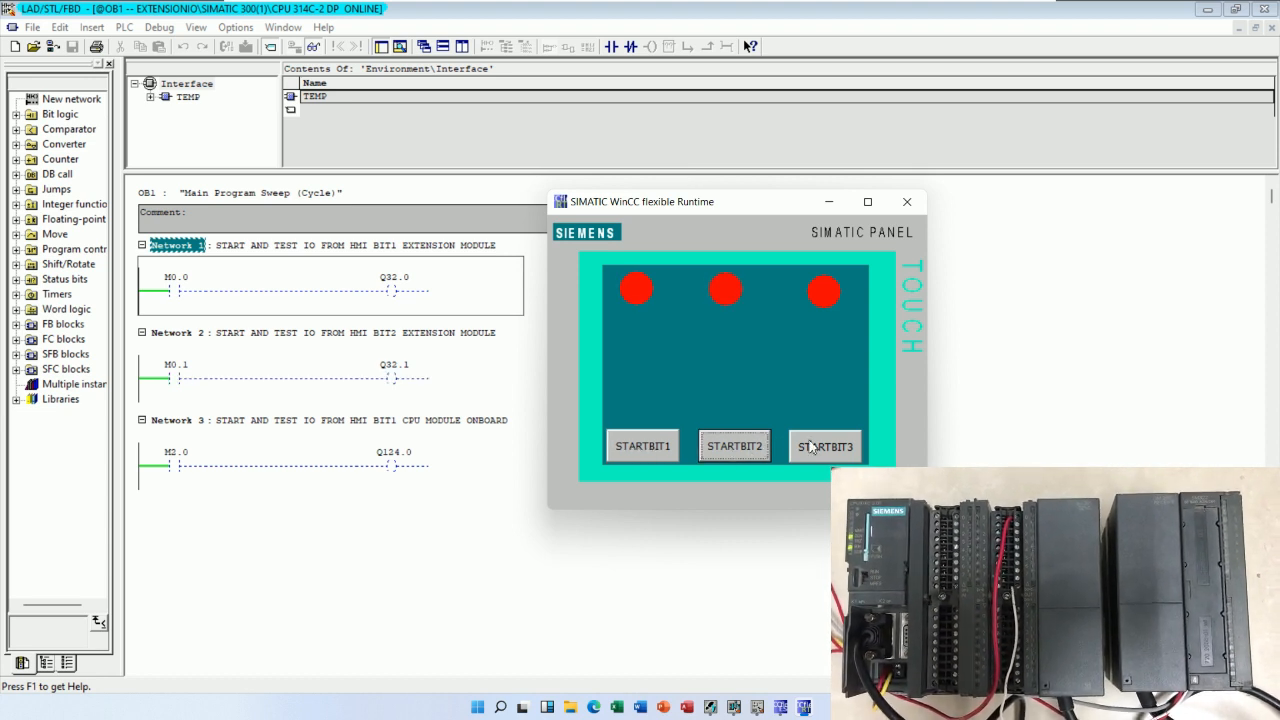
pyautogui.click(814, 456)
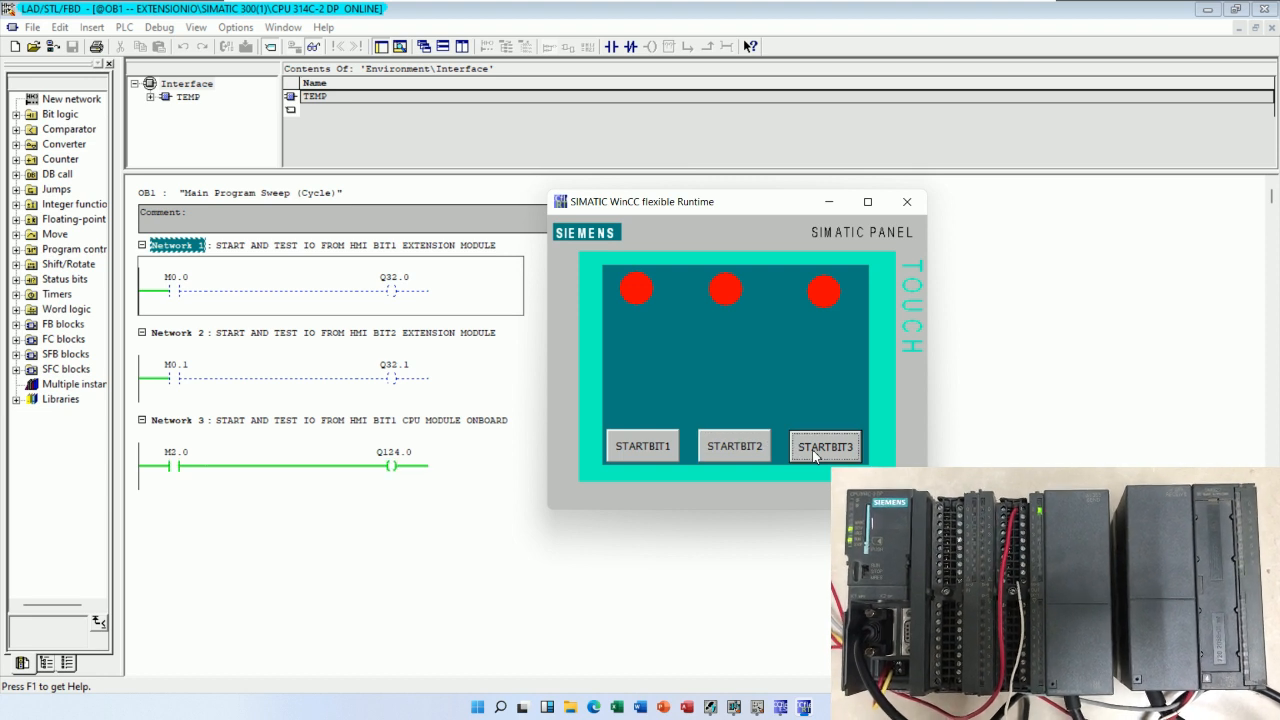
pyautogui.click(746, 455)
pyautogui.click(640, 460)
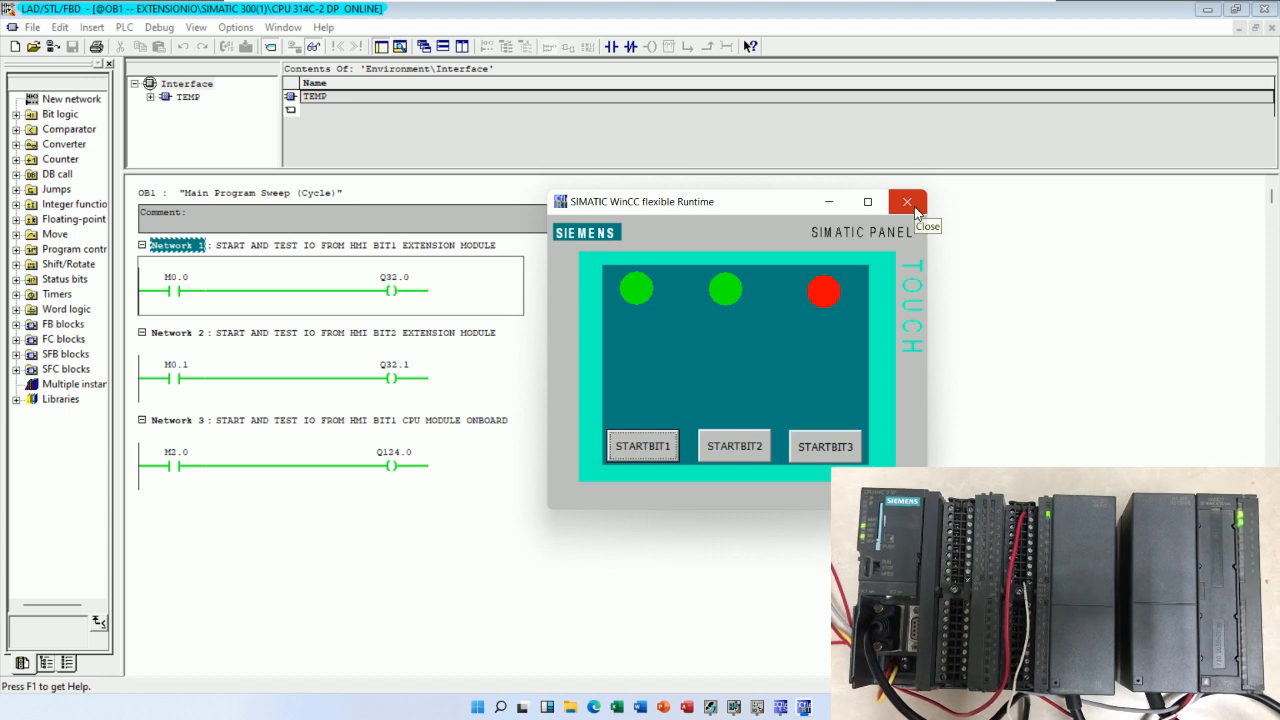
pyautogui.click(907, 202)
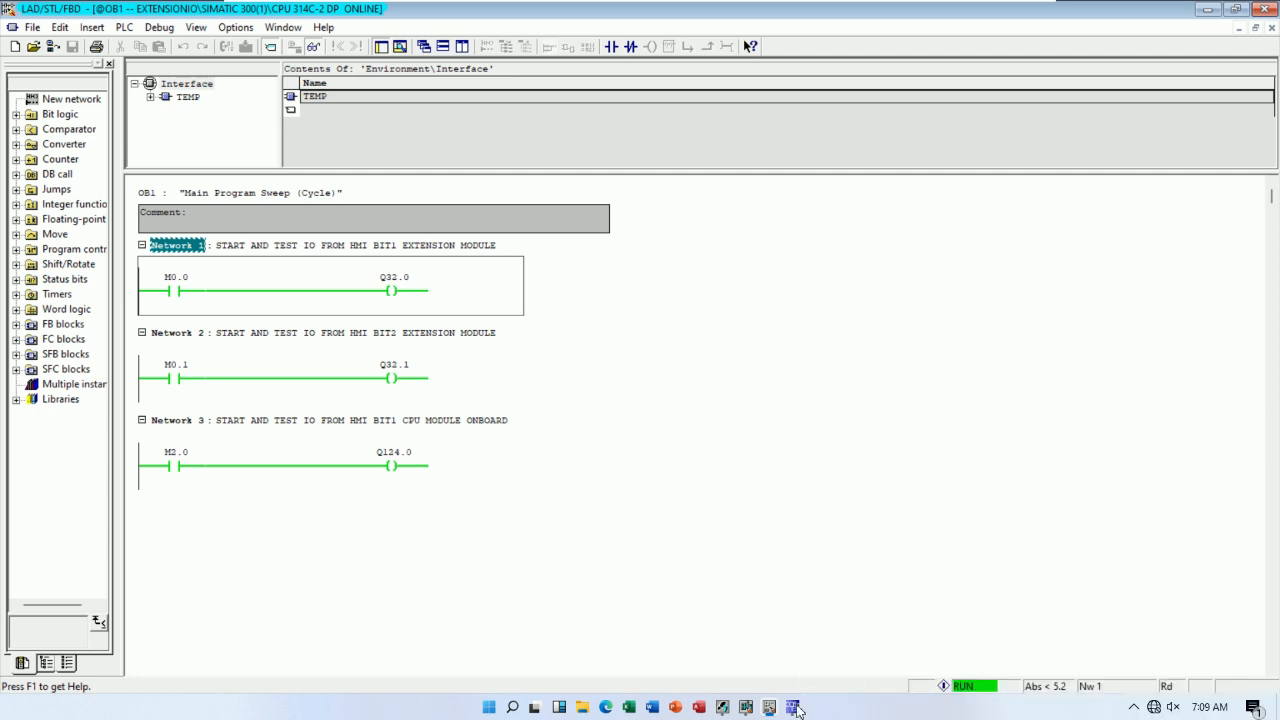
# Switch to the WinCC flexible project and change the Q124.0 tag's address to range Q, giving Q 124.0.
pyautogui.click(793, 707)
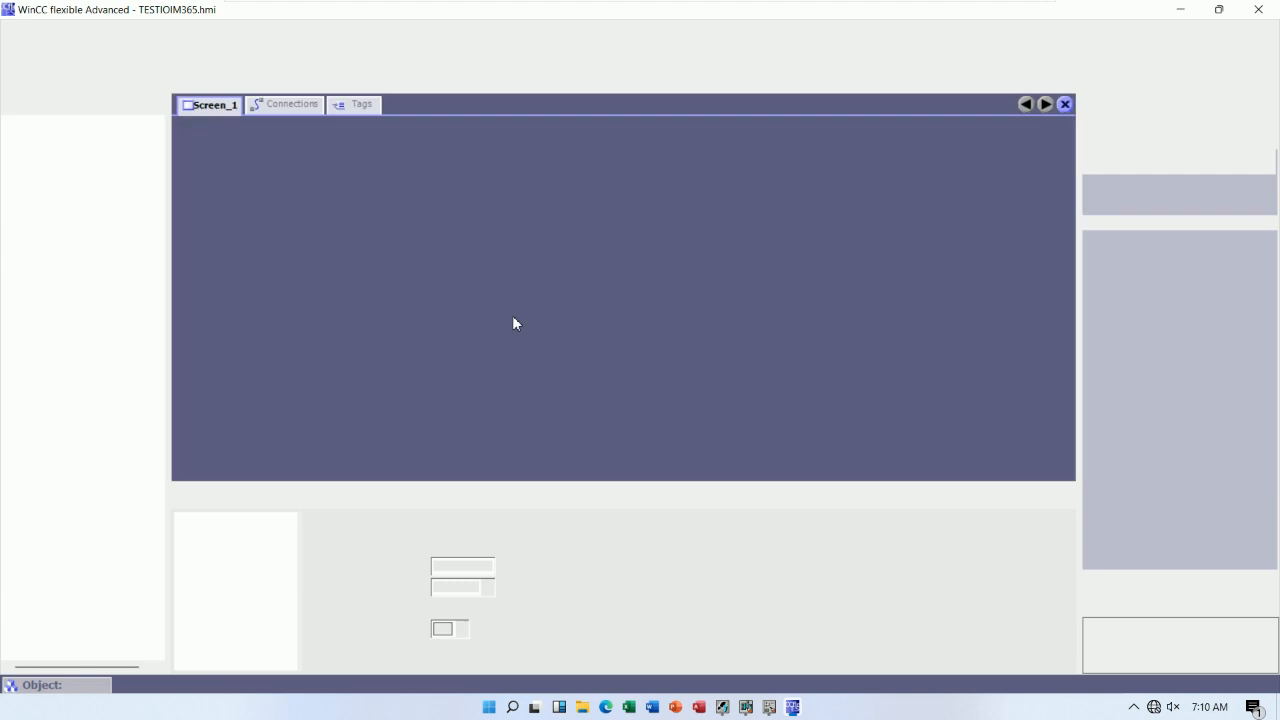
pyautogui.click(448, 197)
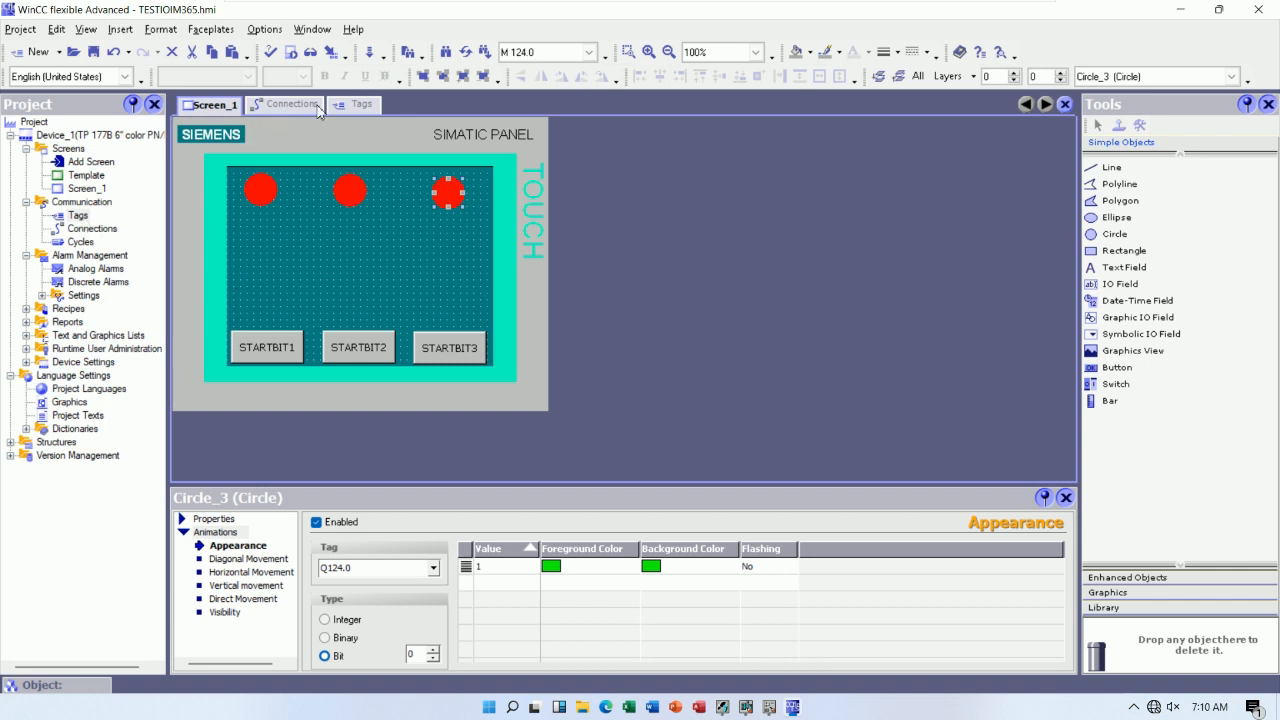
pyautogui.click(362, 104)
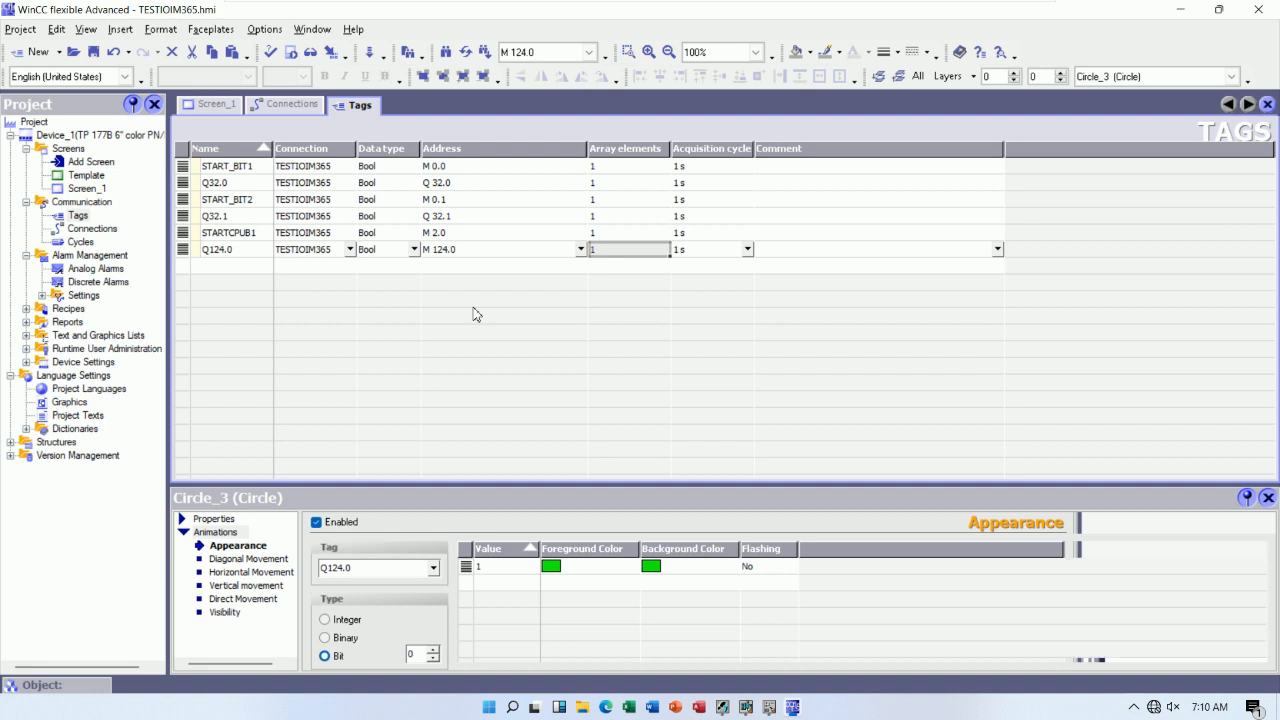
pyautogui.click(462, 251)
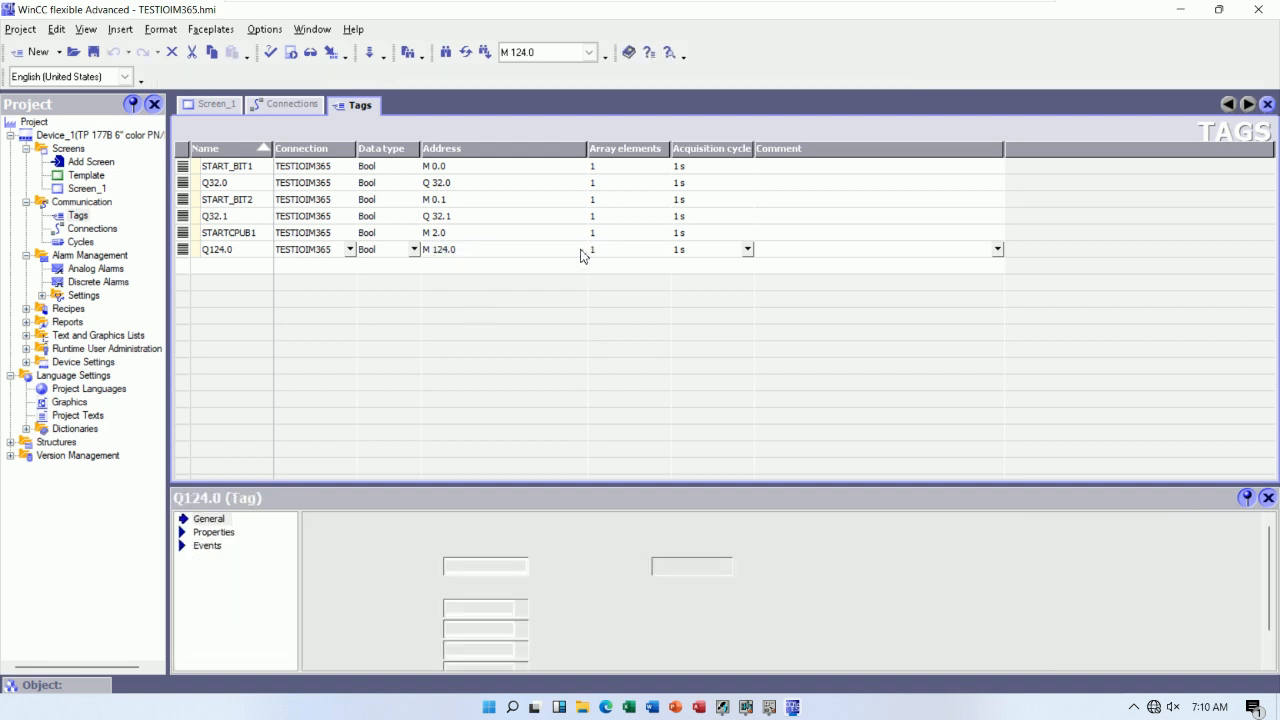
pyautogui.click(581, 250)
pyautogui.click(548, 276)
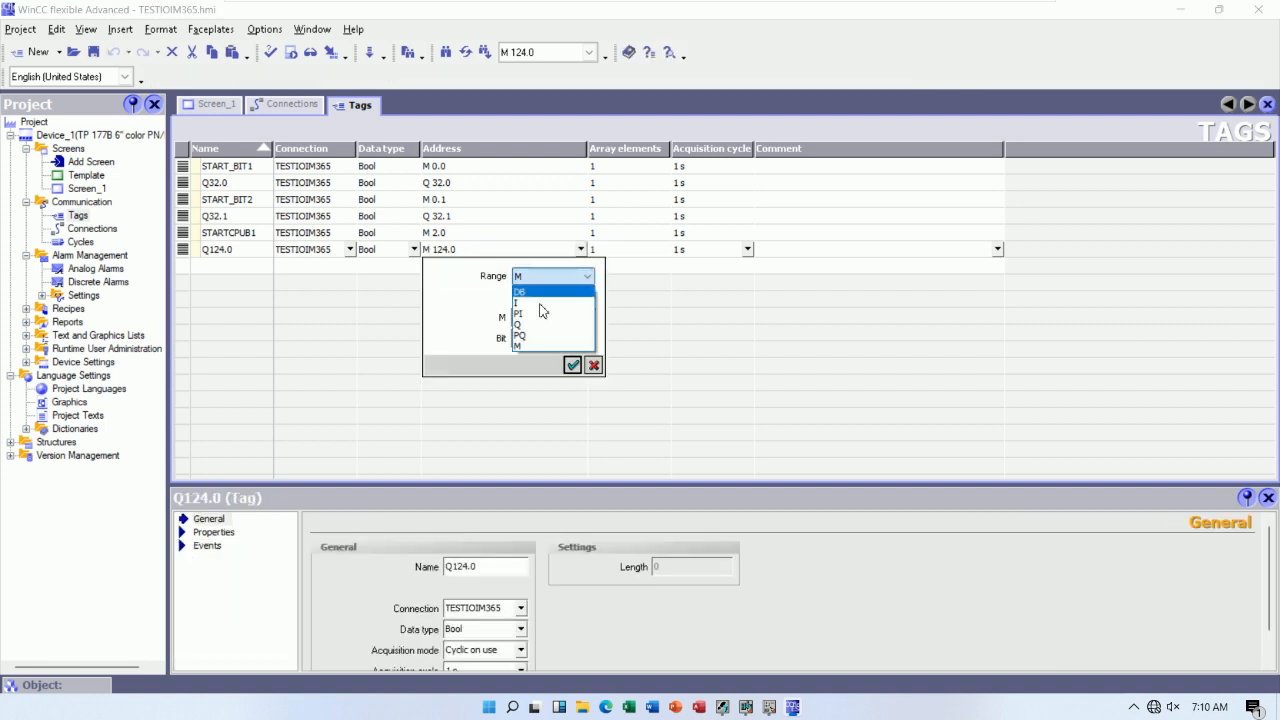
pyautogui.click(548, 324)
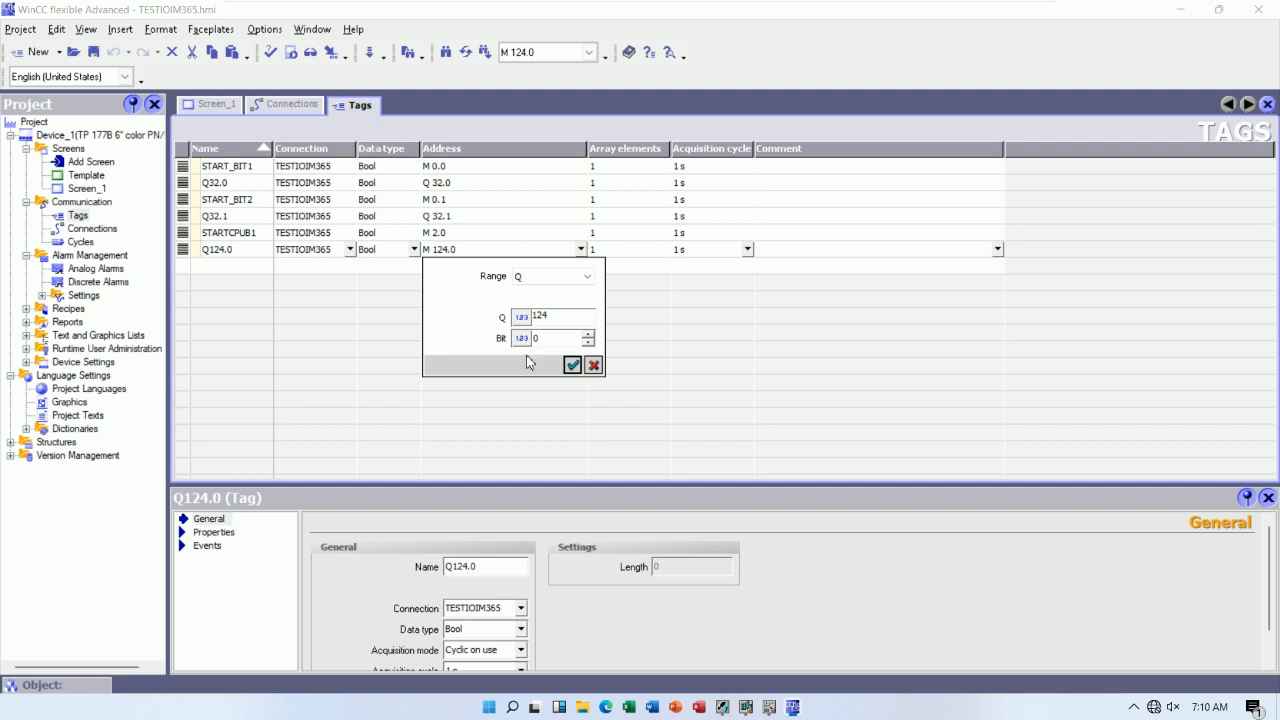
pyautogui.click(572, 365)
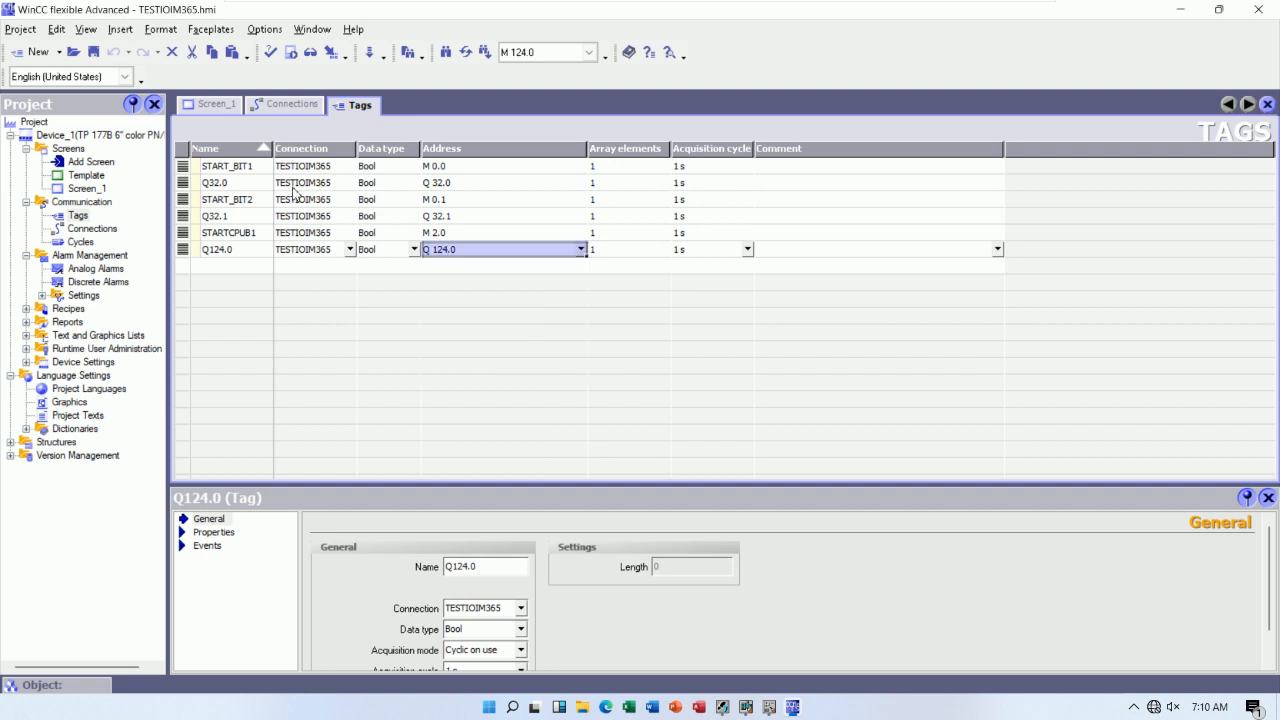
# Save the corrected HMI project and restart its runtime beside the OB1 networks, enlarged for monitoring.
pyautogui.click(95, 54)
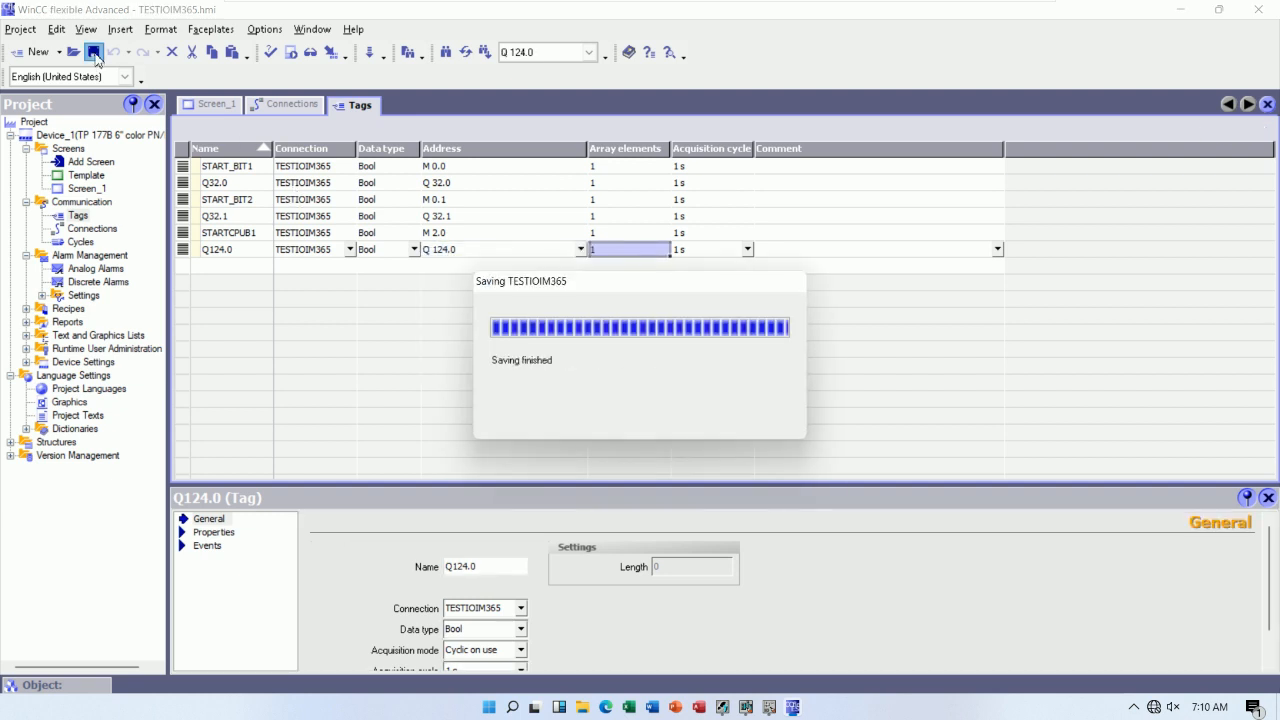
pyautogui.click(292, 55)
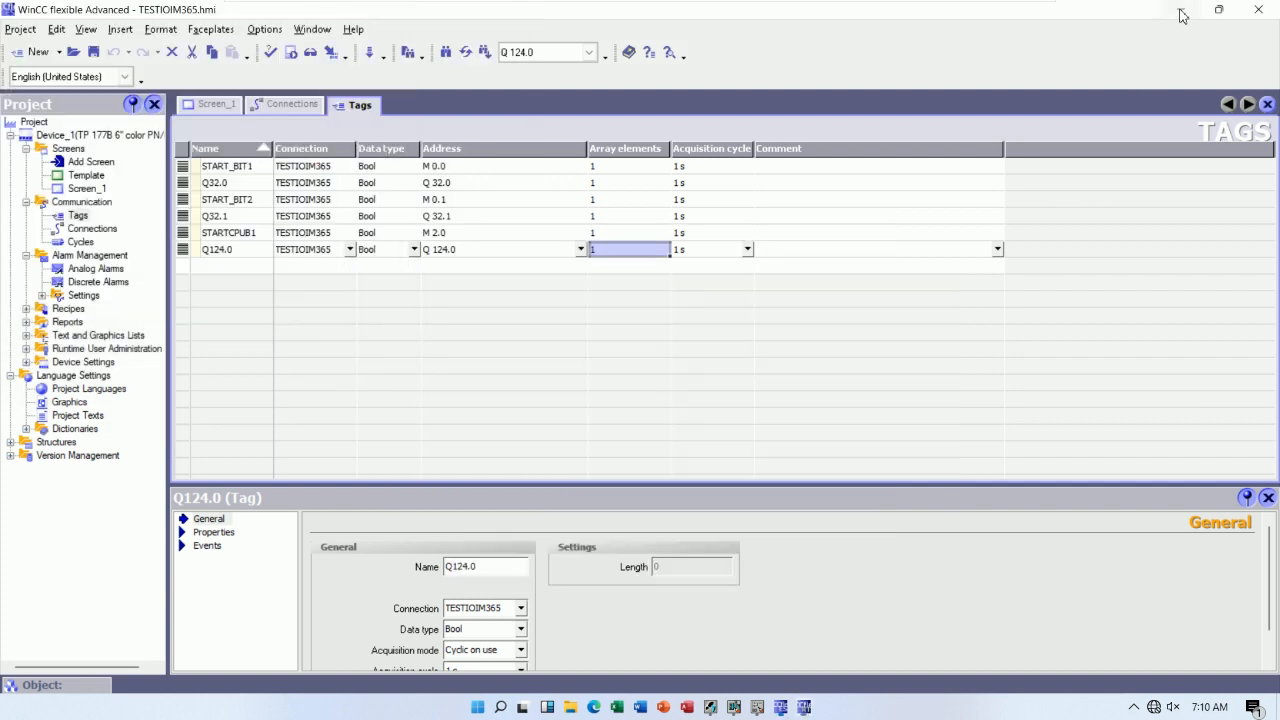
pyautogui.click(1180, 9)
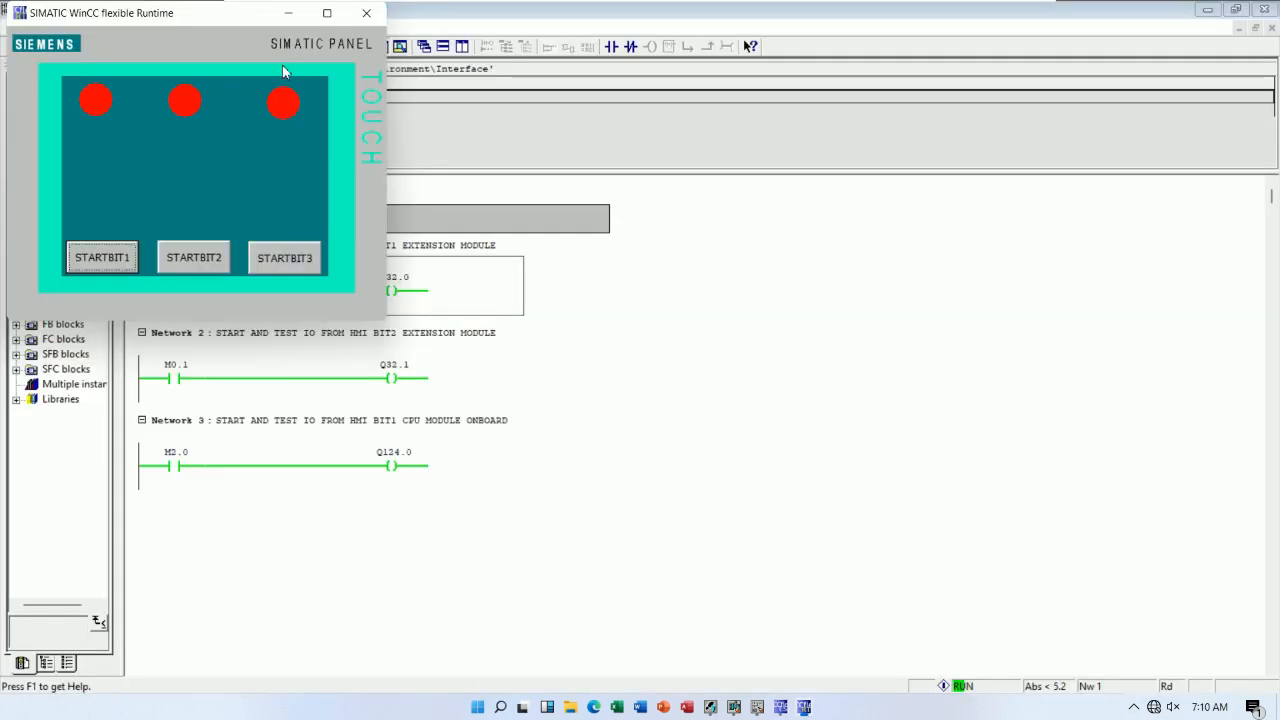
pyautogui.moveTo(198, 16); pyautogui.dragTo(850, 244)
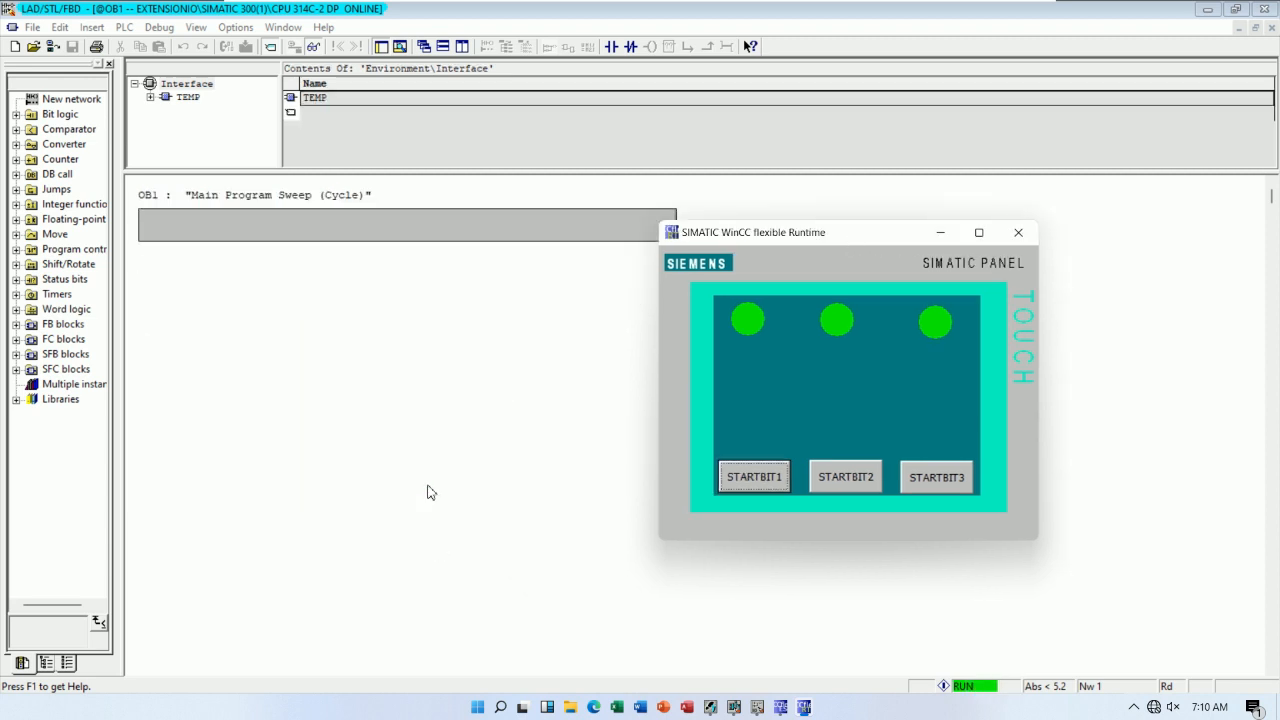
pyautogui.scroll(4, 430, 486)
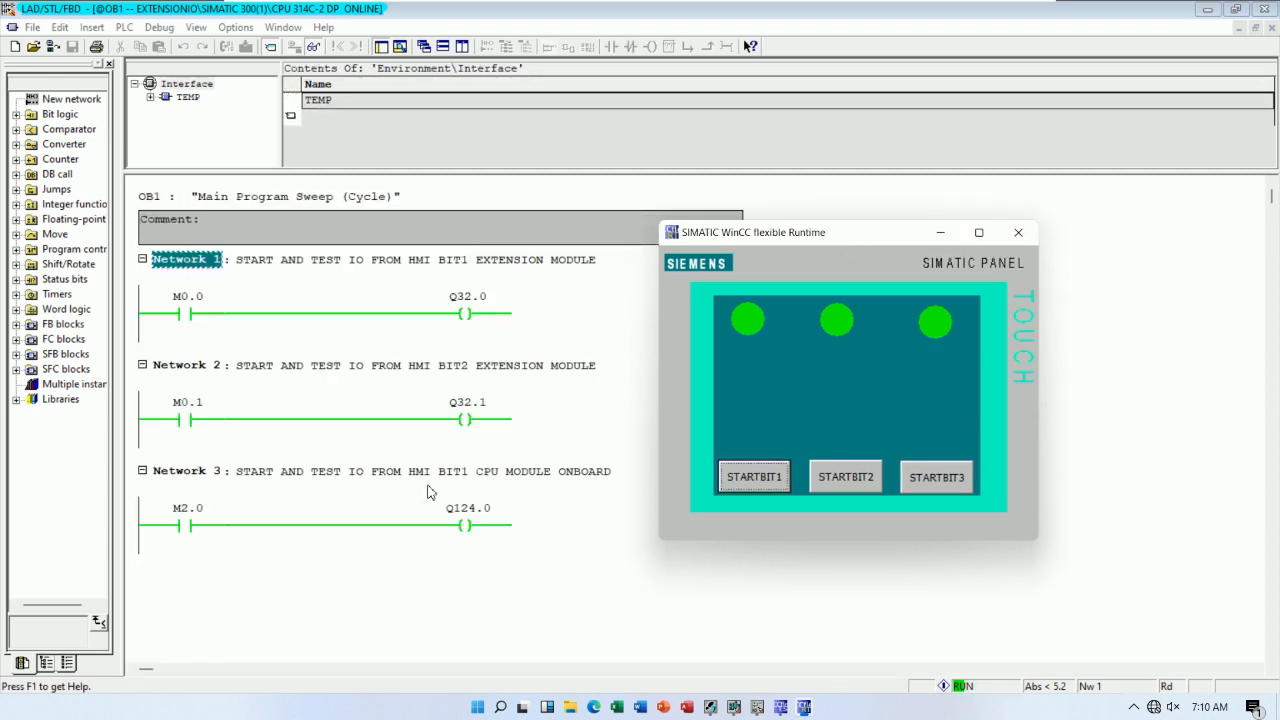
# Move the HMI runtime window clear of the network titles and test the outputs by toggling STARTBIT2, STARTBIT1 and STARTBIT3 off and on.
pyautogui.moveTo(839, 240); pyautogui.dragTo(870, 287)
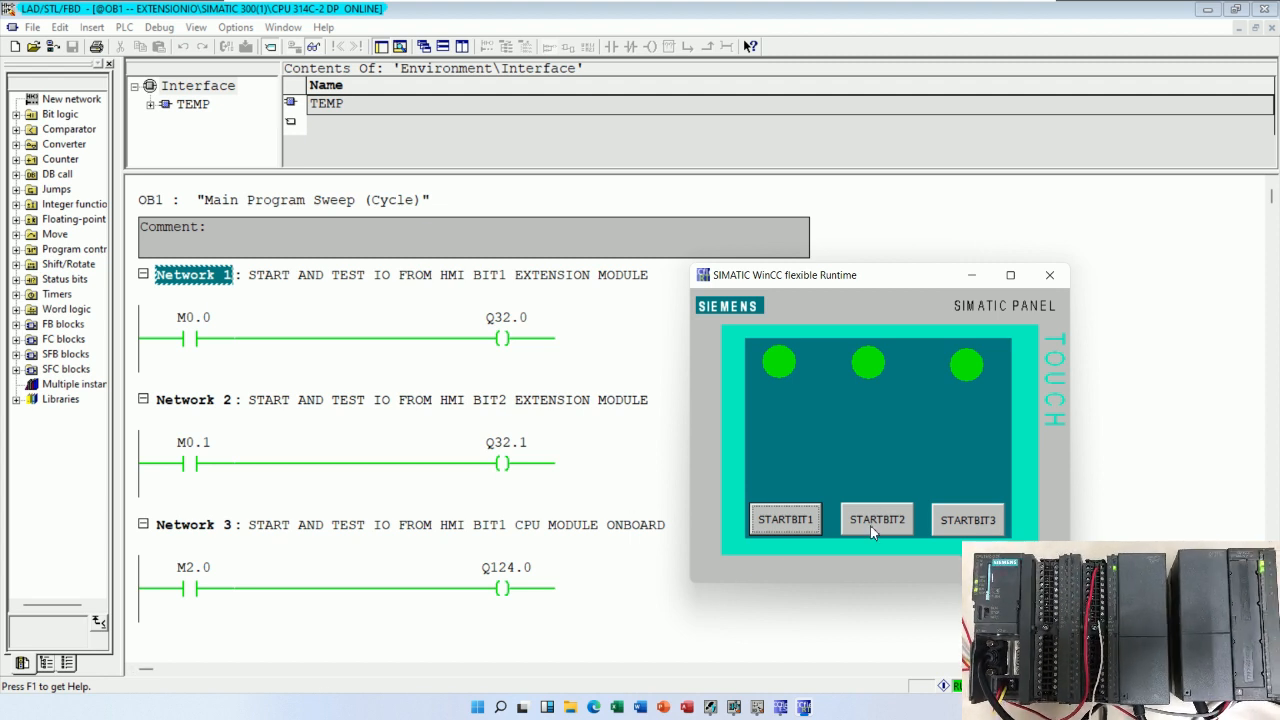
pyautogui.click(870, 525)
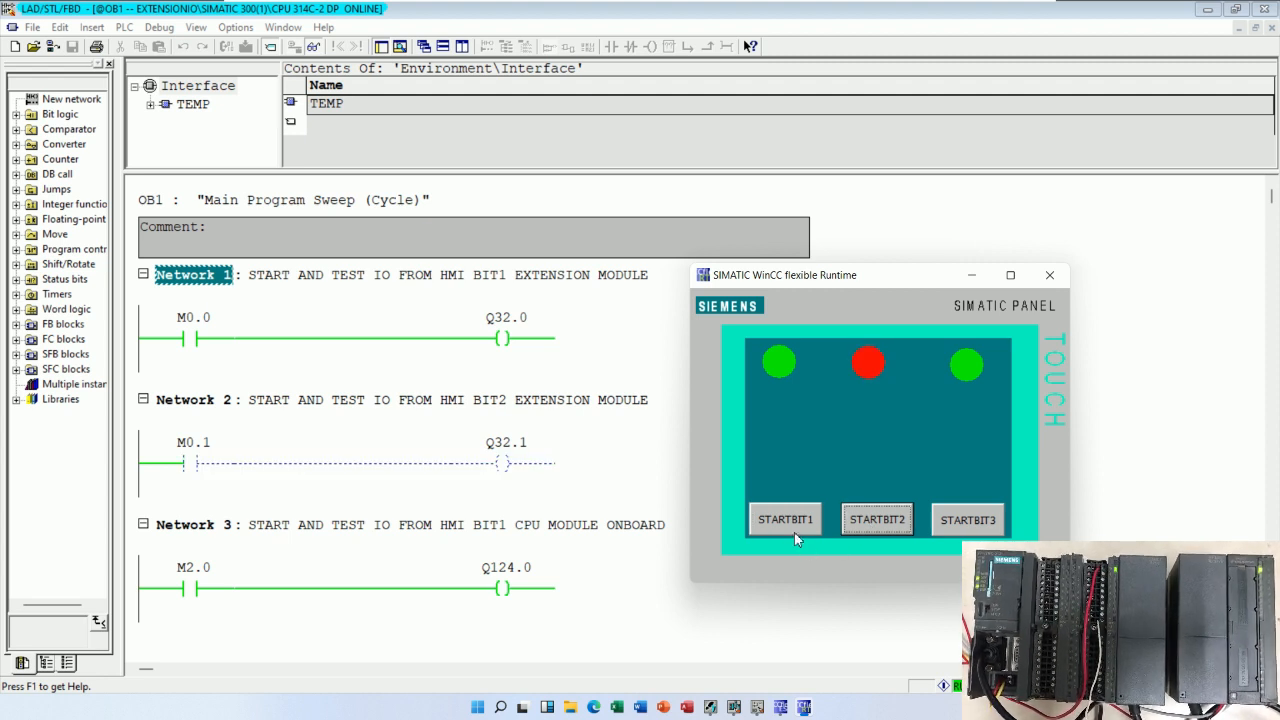
pyautogui.click(792, 530)
pyautogui.click(792, 530)
pyautogui.click(992, 533)
pyautogui.click(785, 522)
pyautogui.click(877, 520)
pyautogui.click(967, 528)
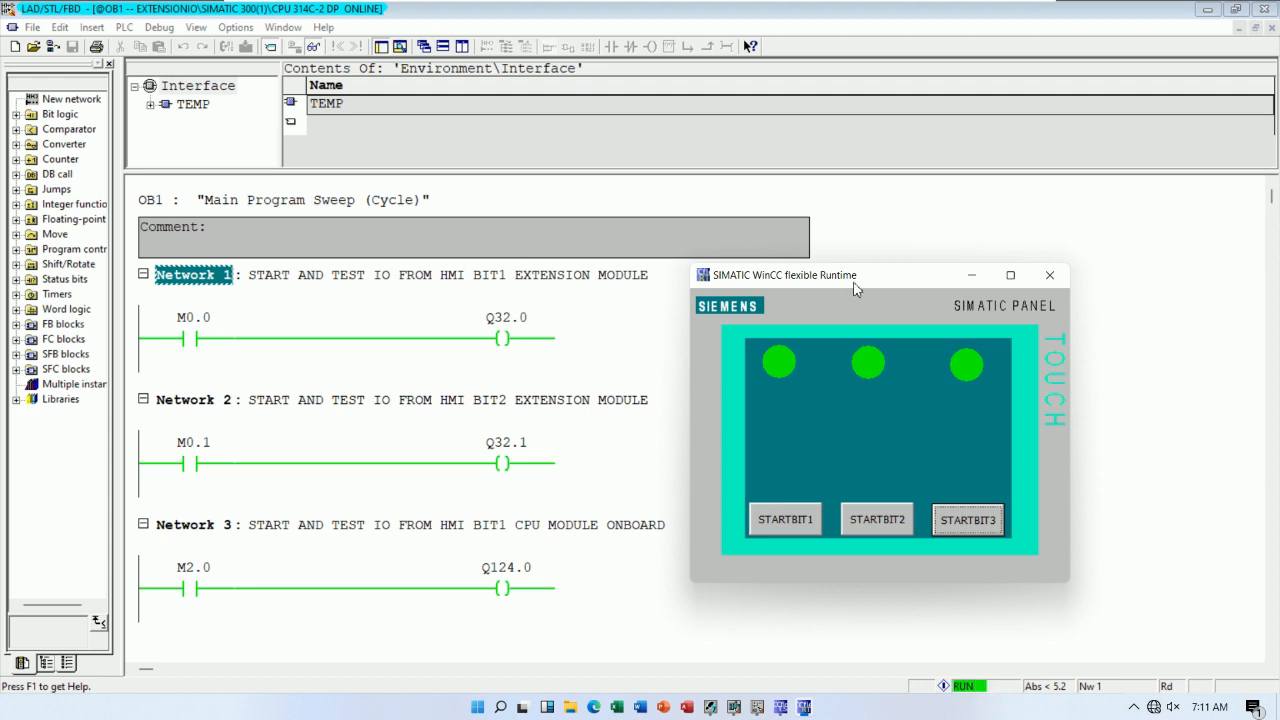
# Toggle STARTBIT1 off and on repeatedly to test output Q32.0 on the extension module, leaving it on.
pyautogui.click(786, 519)
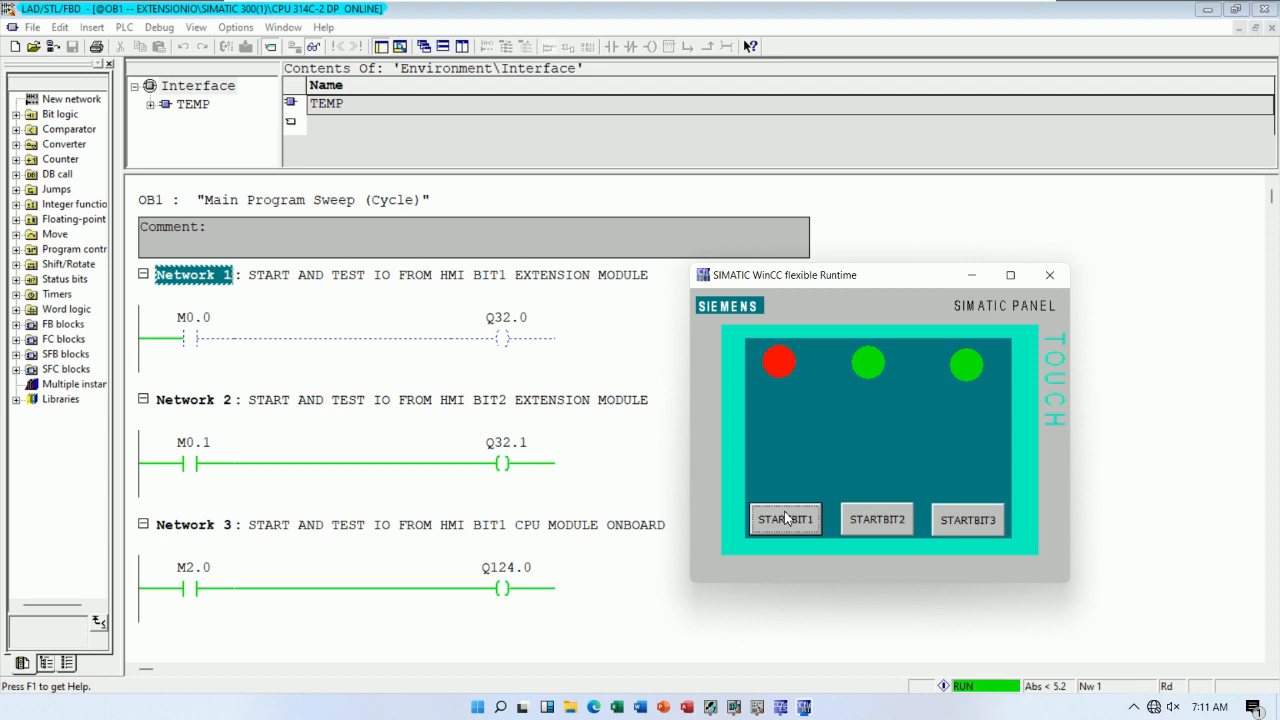
pyautogui.click(785, 518)
pyautogui.click(781, 525)
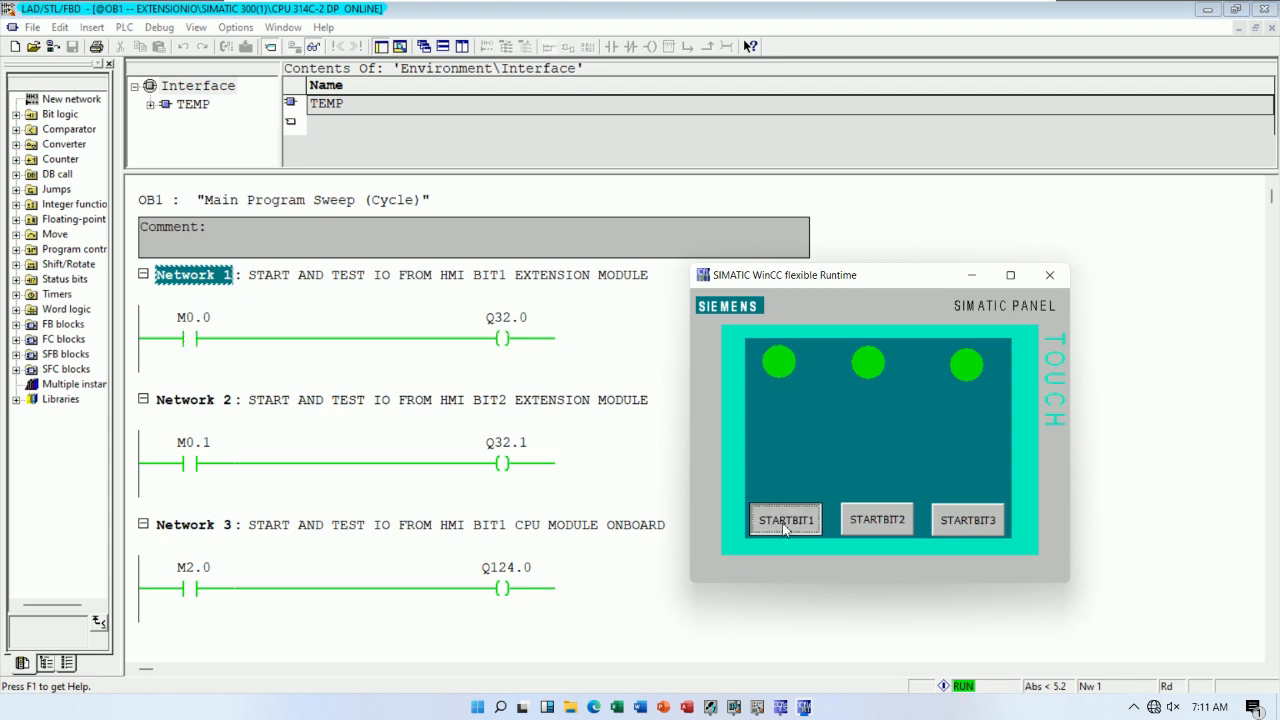
pyautogui.click(765, 519)
# Switch to HW Config to review both racks' modules and addresses, and return to the HMI runtime beside the online OB1 networks.
pyautogui.click(757, 710)
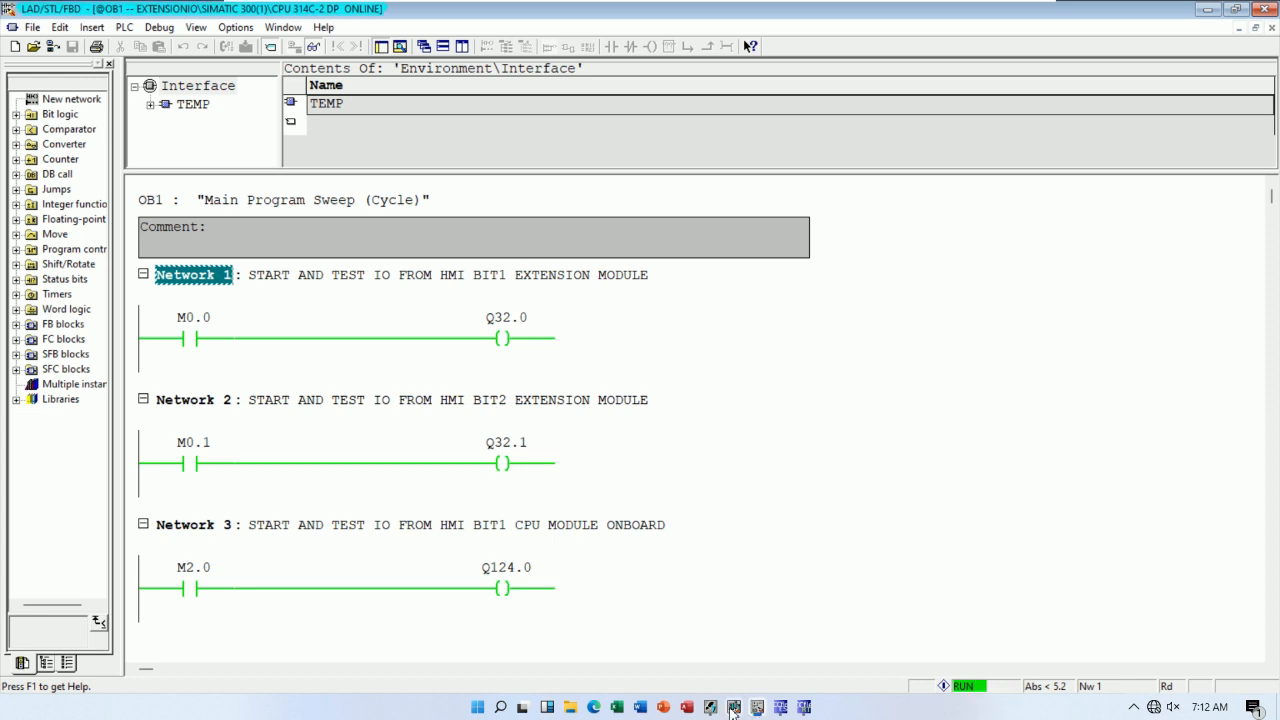
pyautogui.click(733, 708)
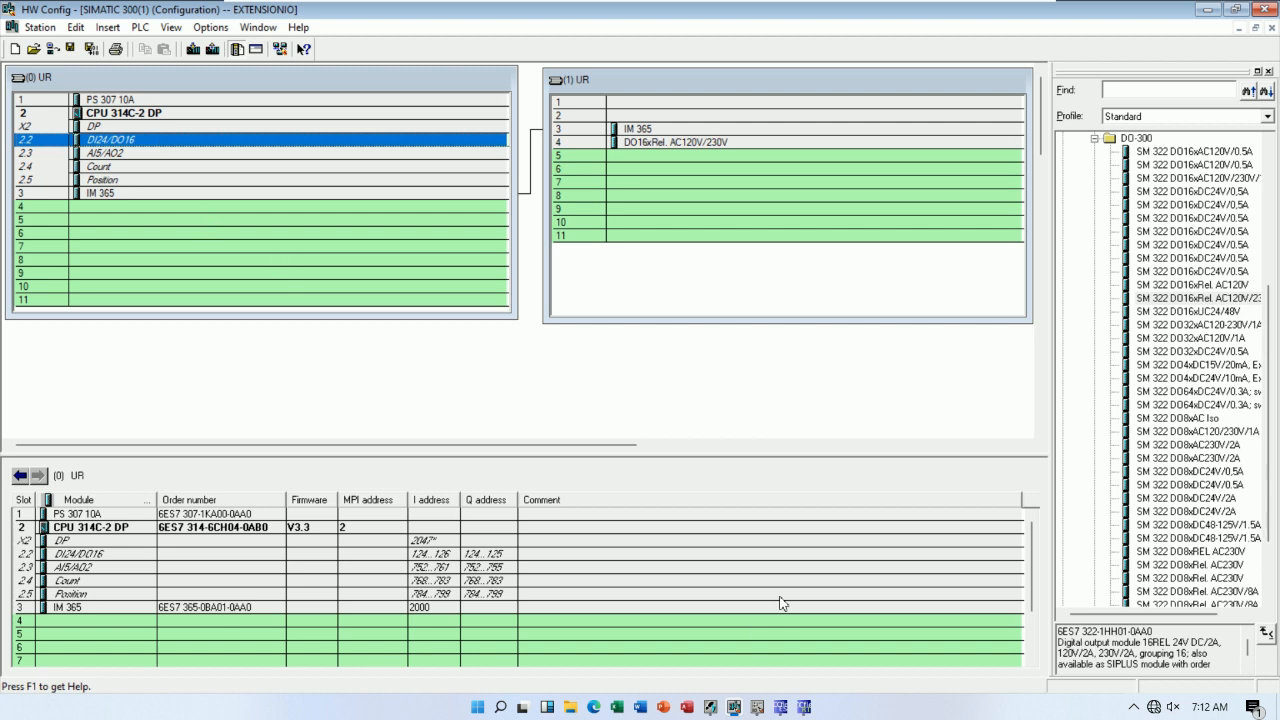
pyautogui.click(757, 707)
pyautogui.click(803, 707)
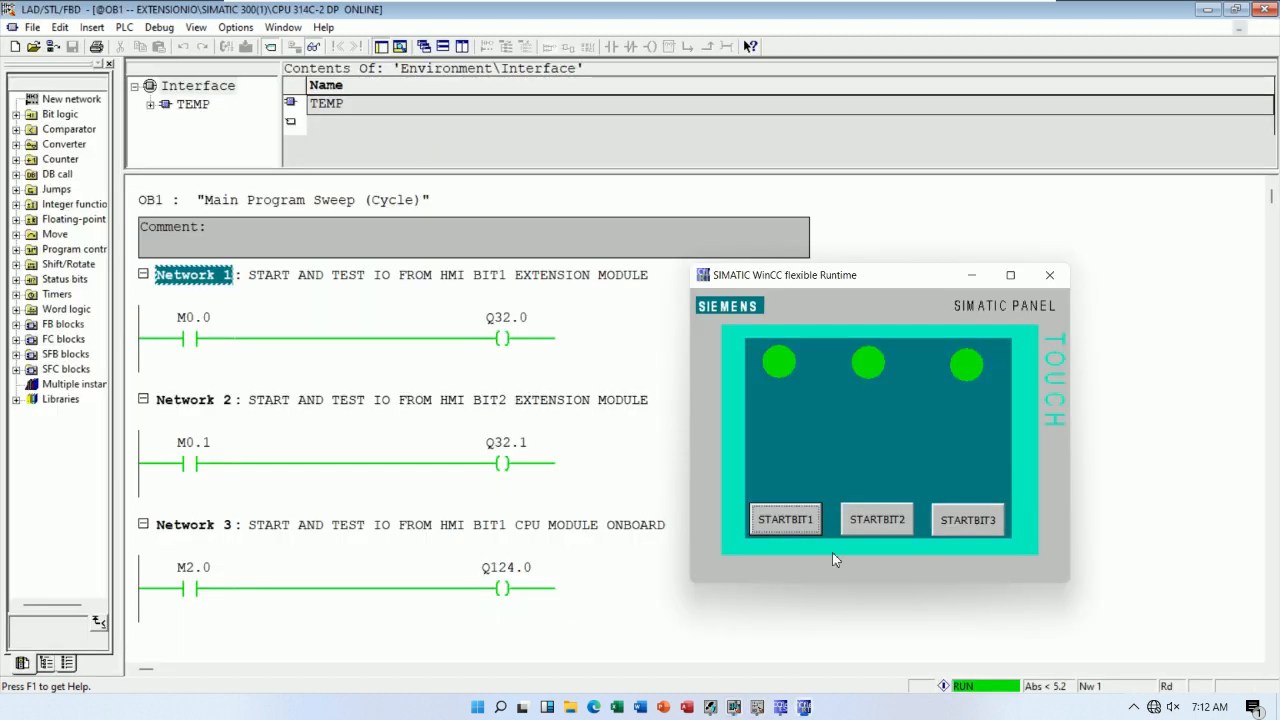